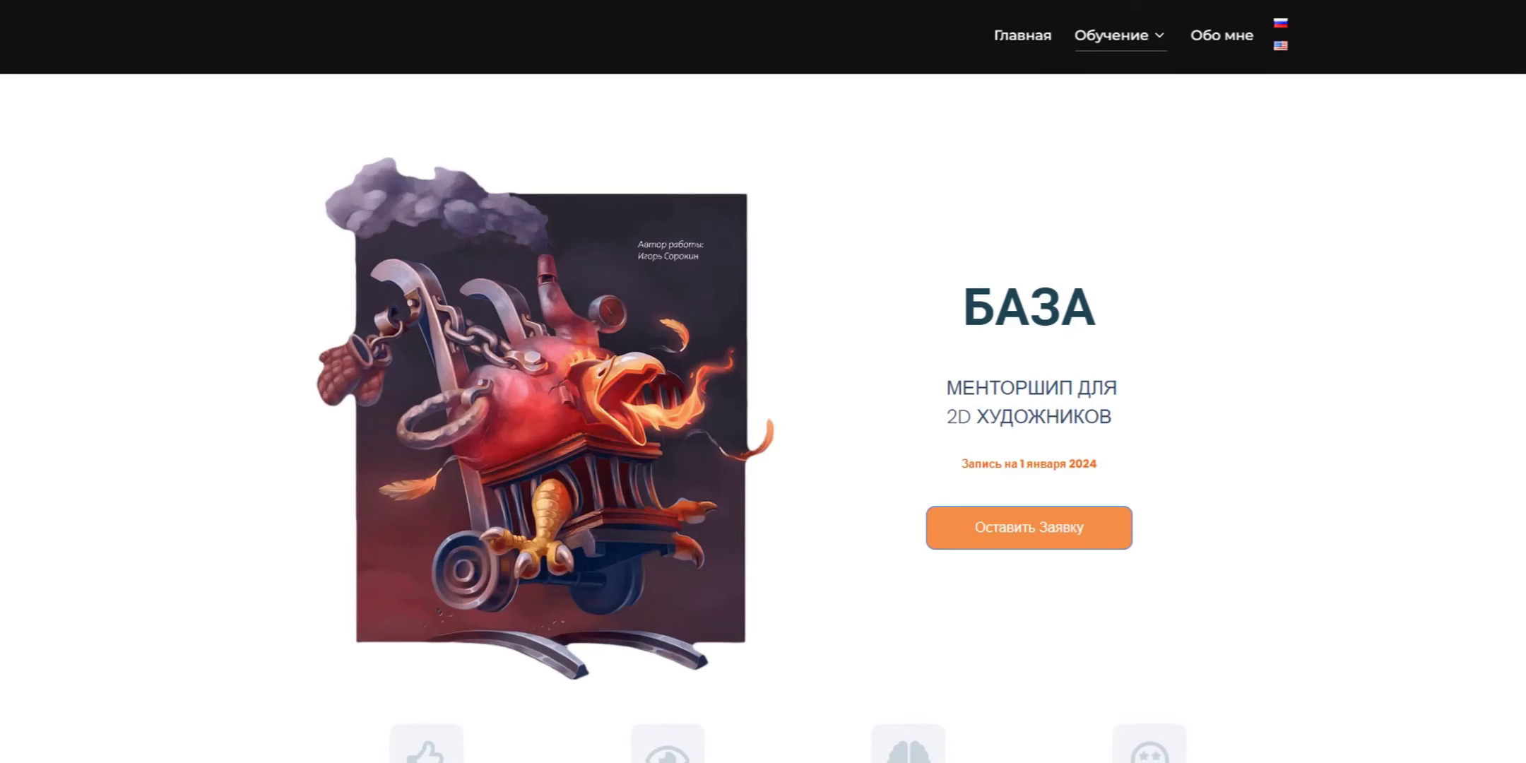
# - Scroll the БАЗА mentorship page past the programme down to the Работы учащихся gallery
pyautogui.scroll(-1, 763, 381)
pyautogui.scroll(-2, 763, 381)
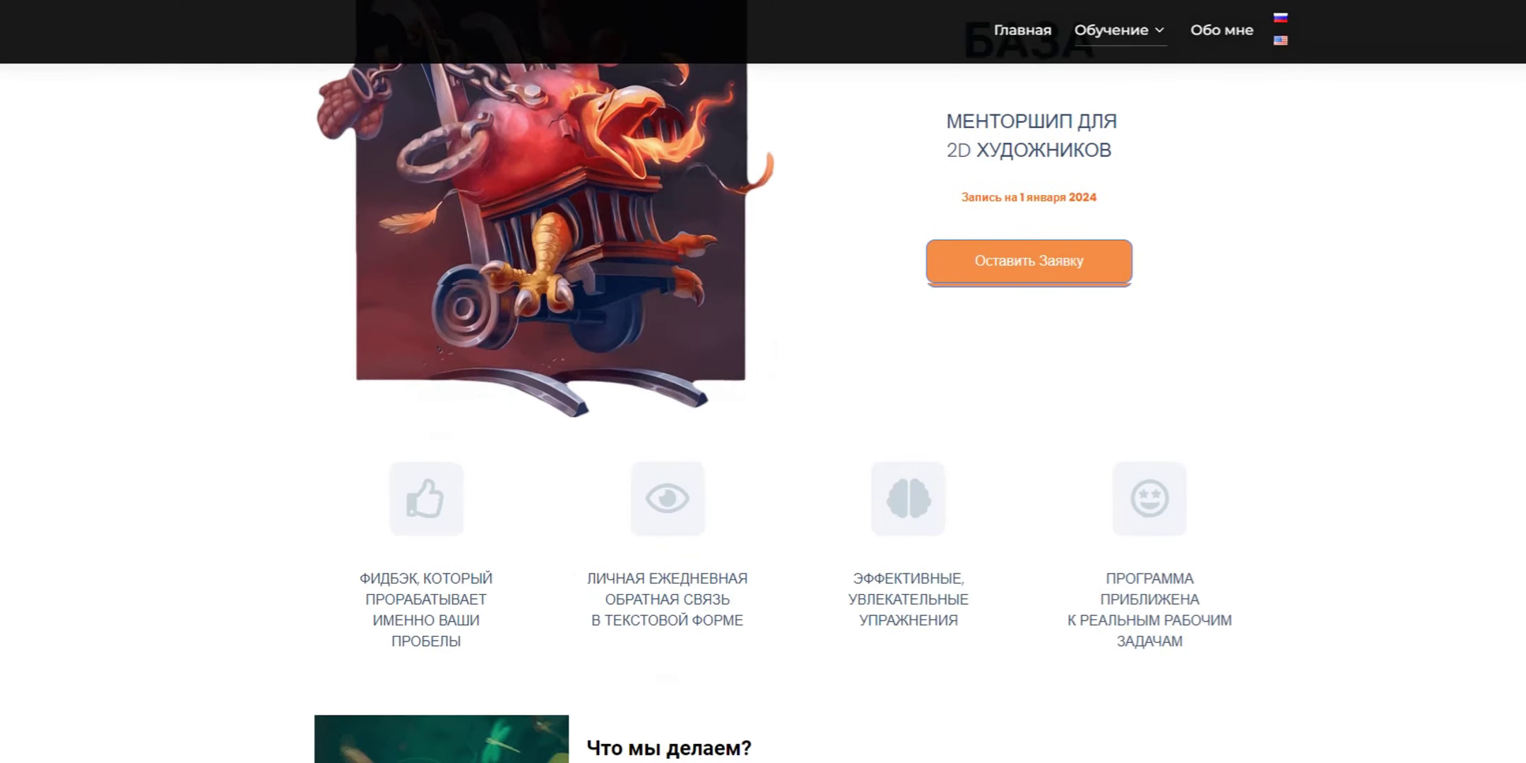
pyautogui.scroll(-2, 763, 381)
pyautogui.scroll(-2, 763, 382)
pyautogui.scroll(-3, 762, 381)
pyautogui.scroll(-3, 763, 382)
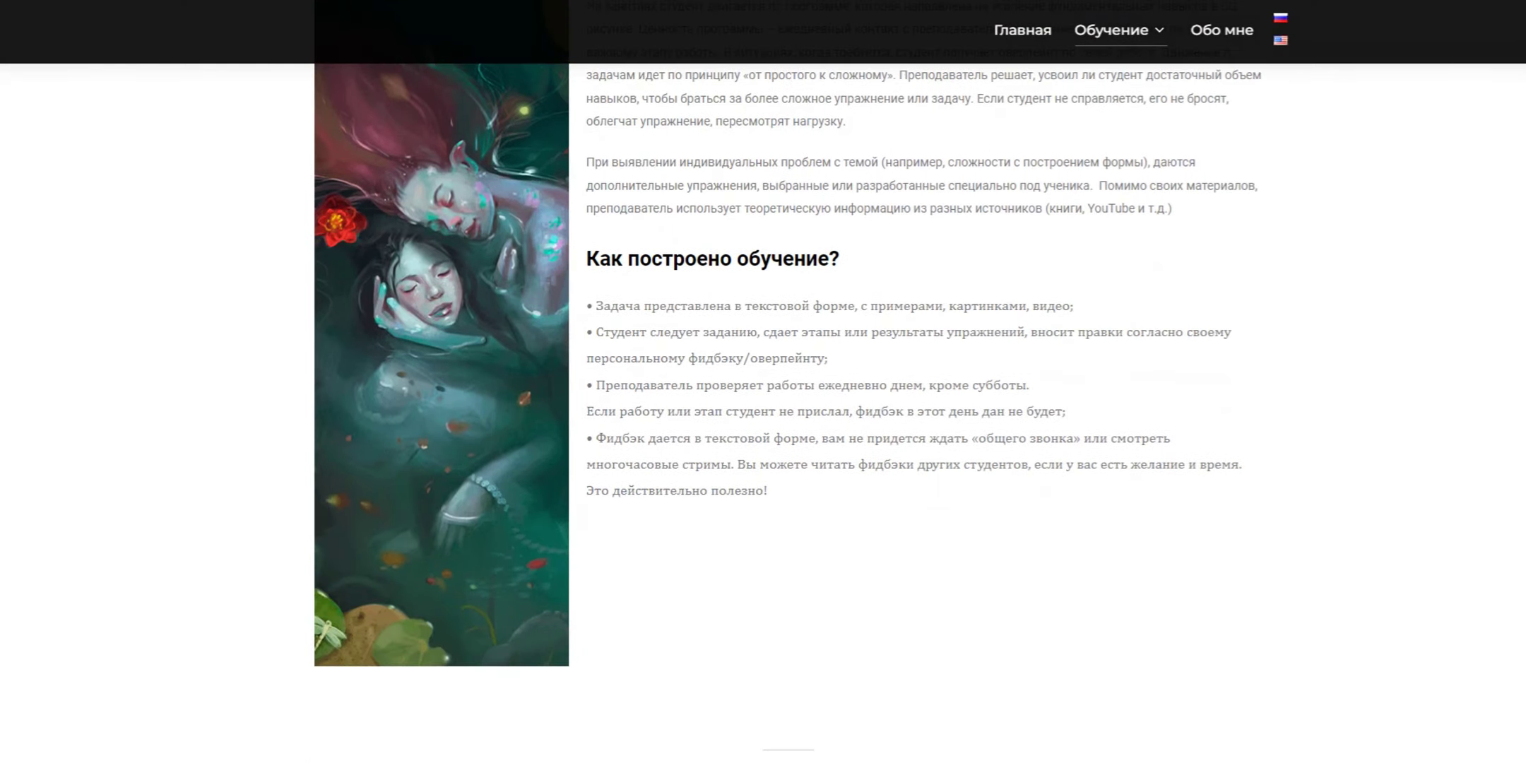
pyautogui.scroll(-4, 763, 381)
pyautogui.scroll(-4, 763, 382)
pyautogui.scroll(-2, 763, 382)
pyautogui.scroll(-4, 763, 381)
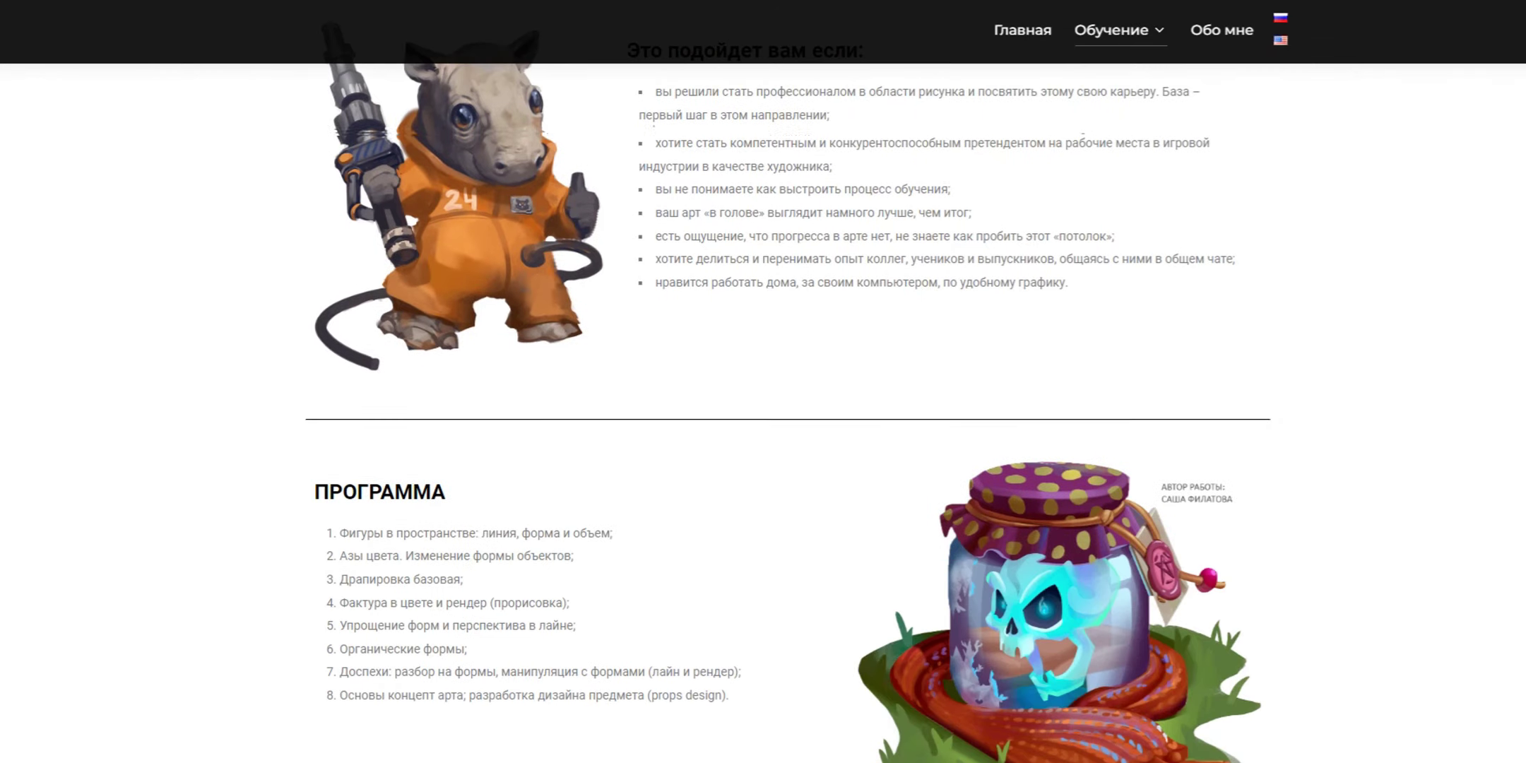
pyautogui.scroll(-1, 762, 382)
pyautogui.scroll(-3, 763, 381)
pyautogui.scroll(-3, 763, 381)
pyautogui.scroll(-1, 762, 382)
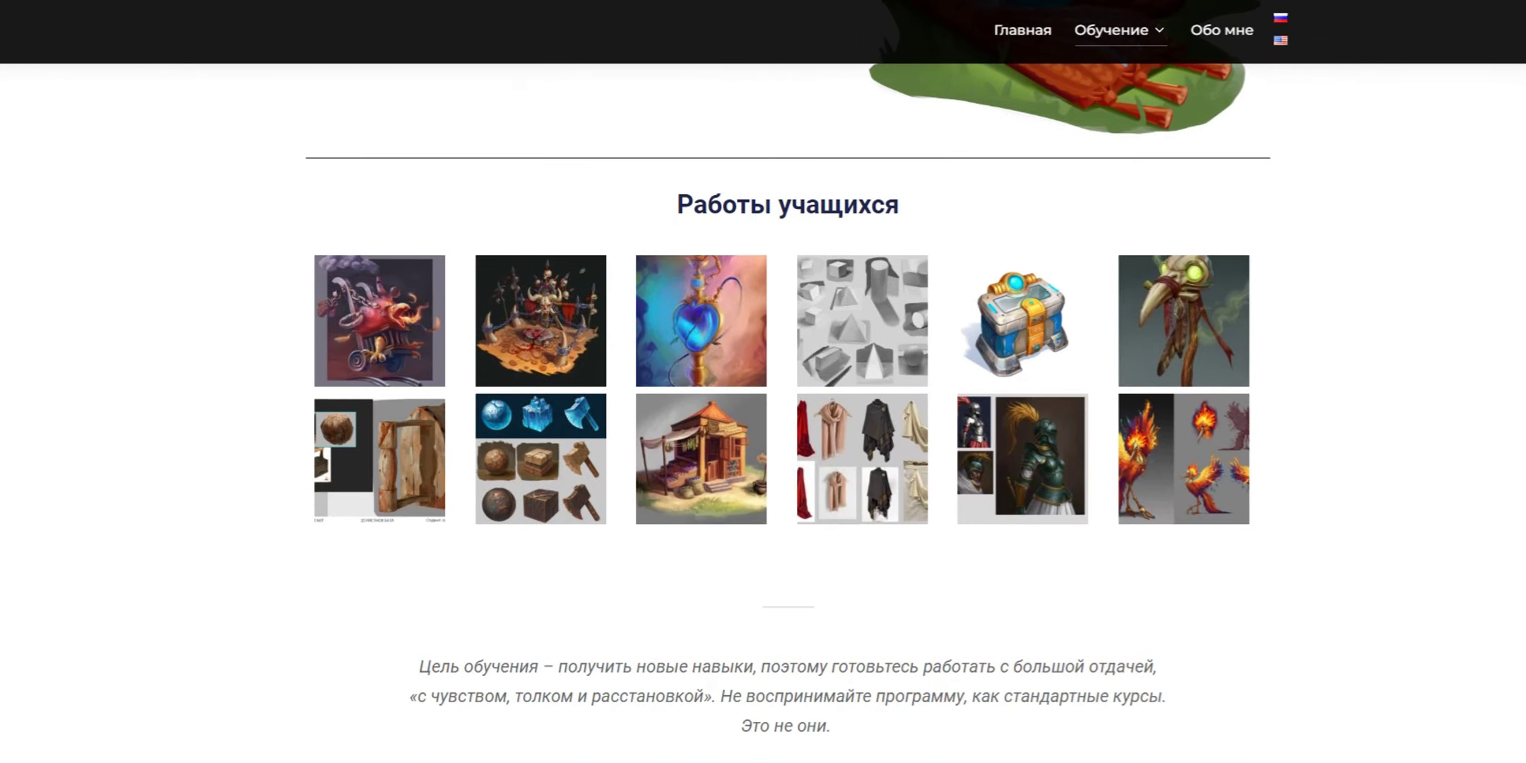
# - Enlarge the first gallery artwork and step through seven more, ending at the material studies
pyautogui.click(379, 320)
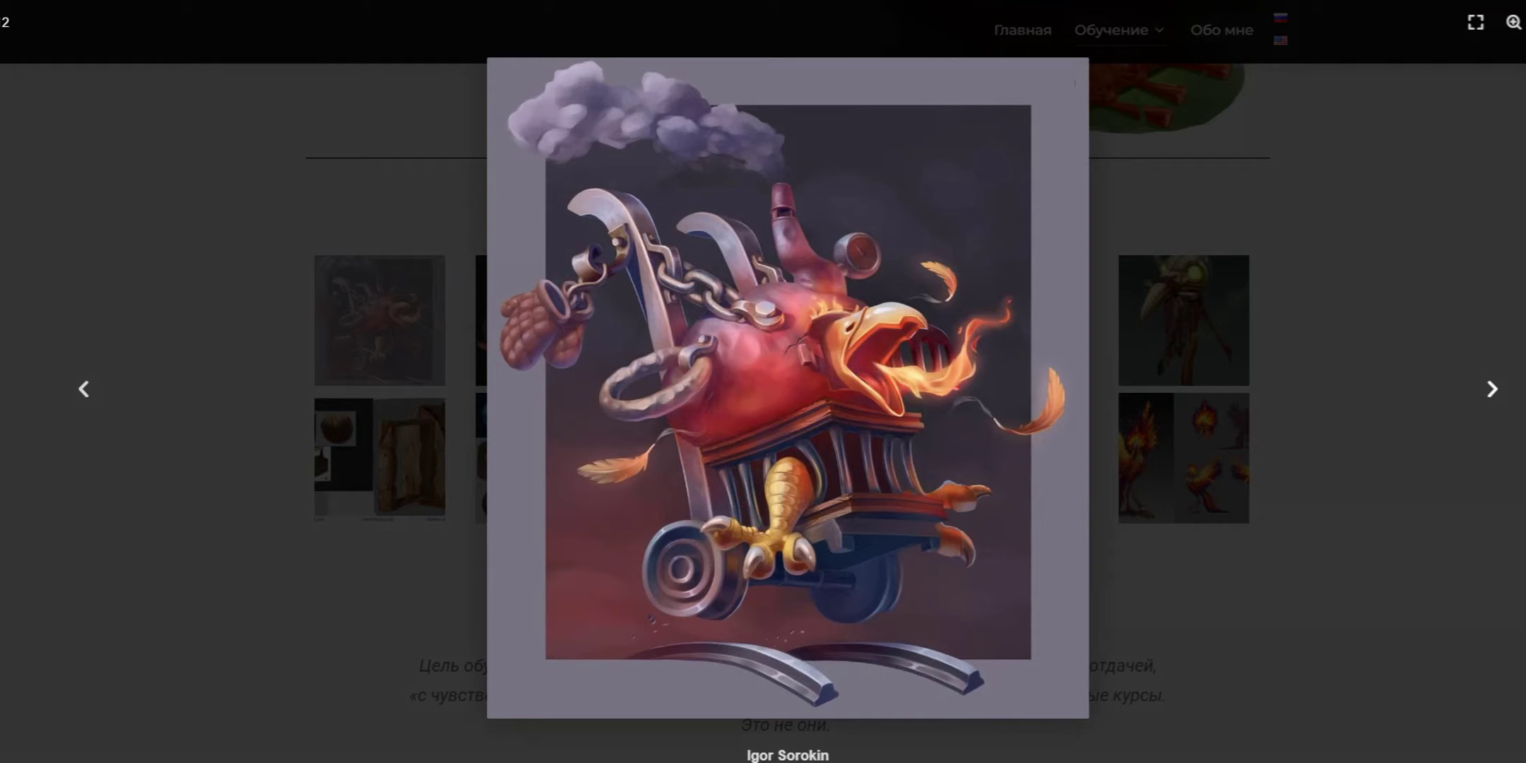
pyautogui.press('Right')
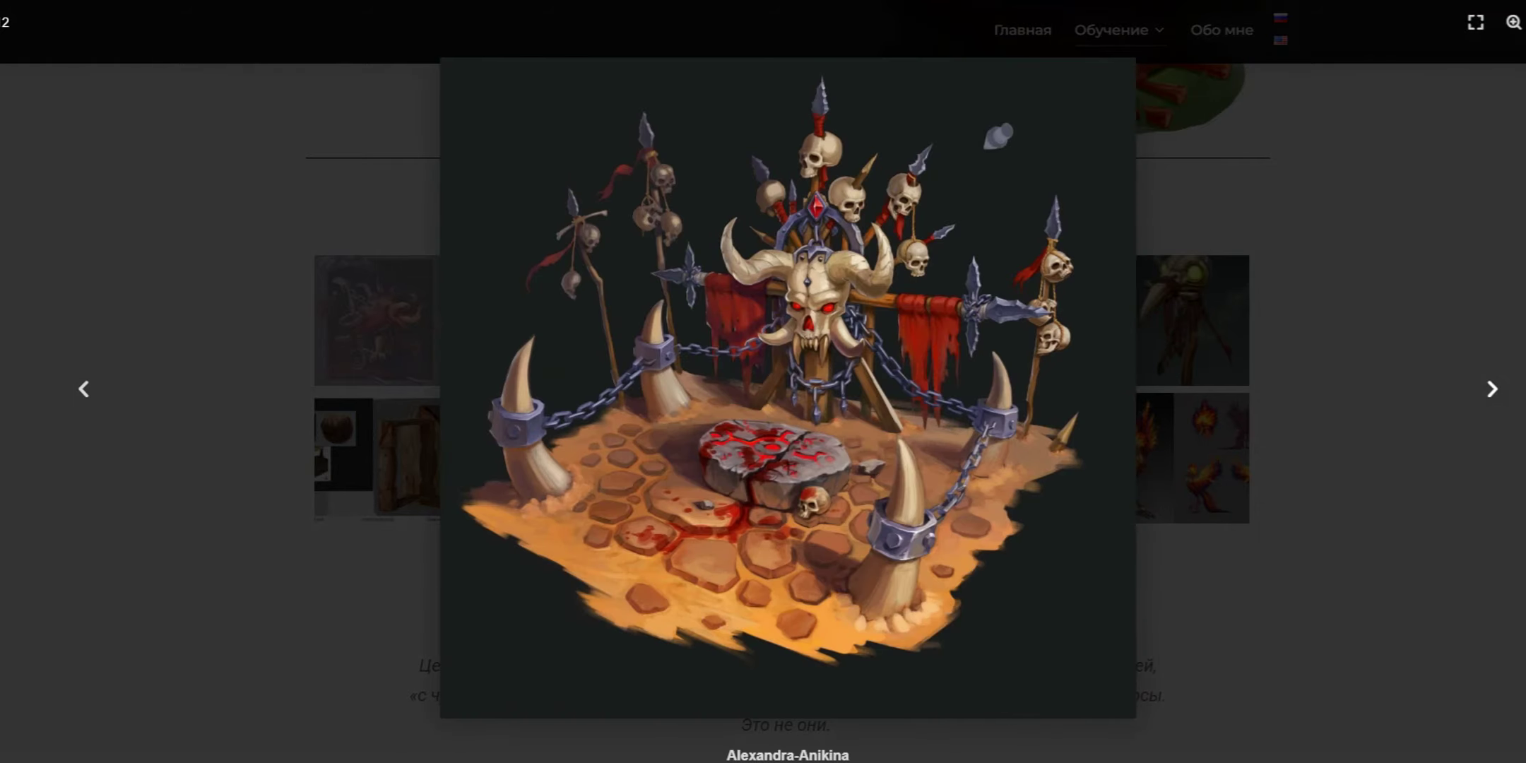
pyautogui.press('Right')
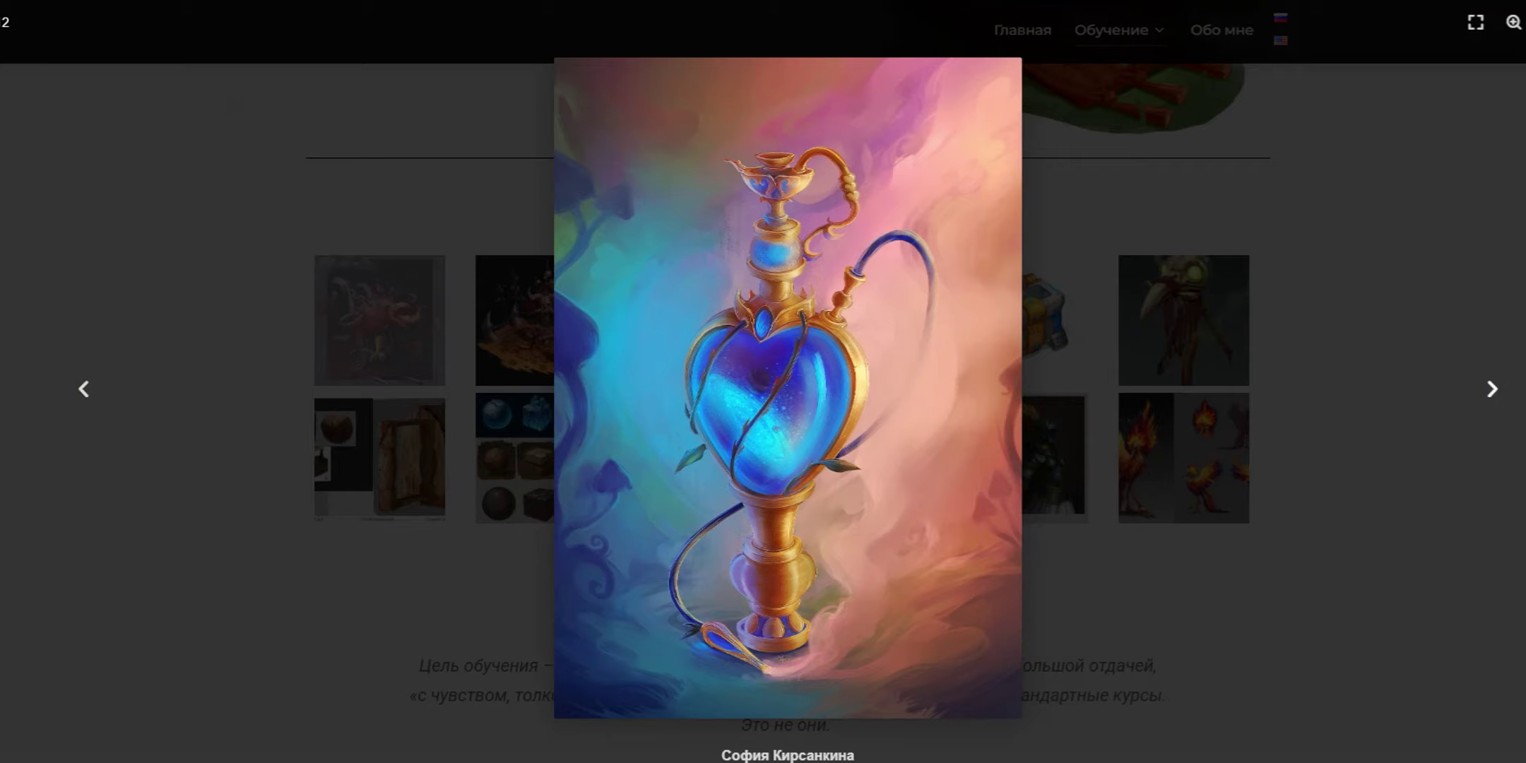
pyautogui.press('Right')
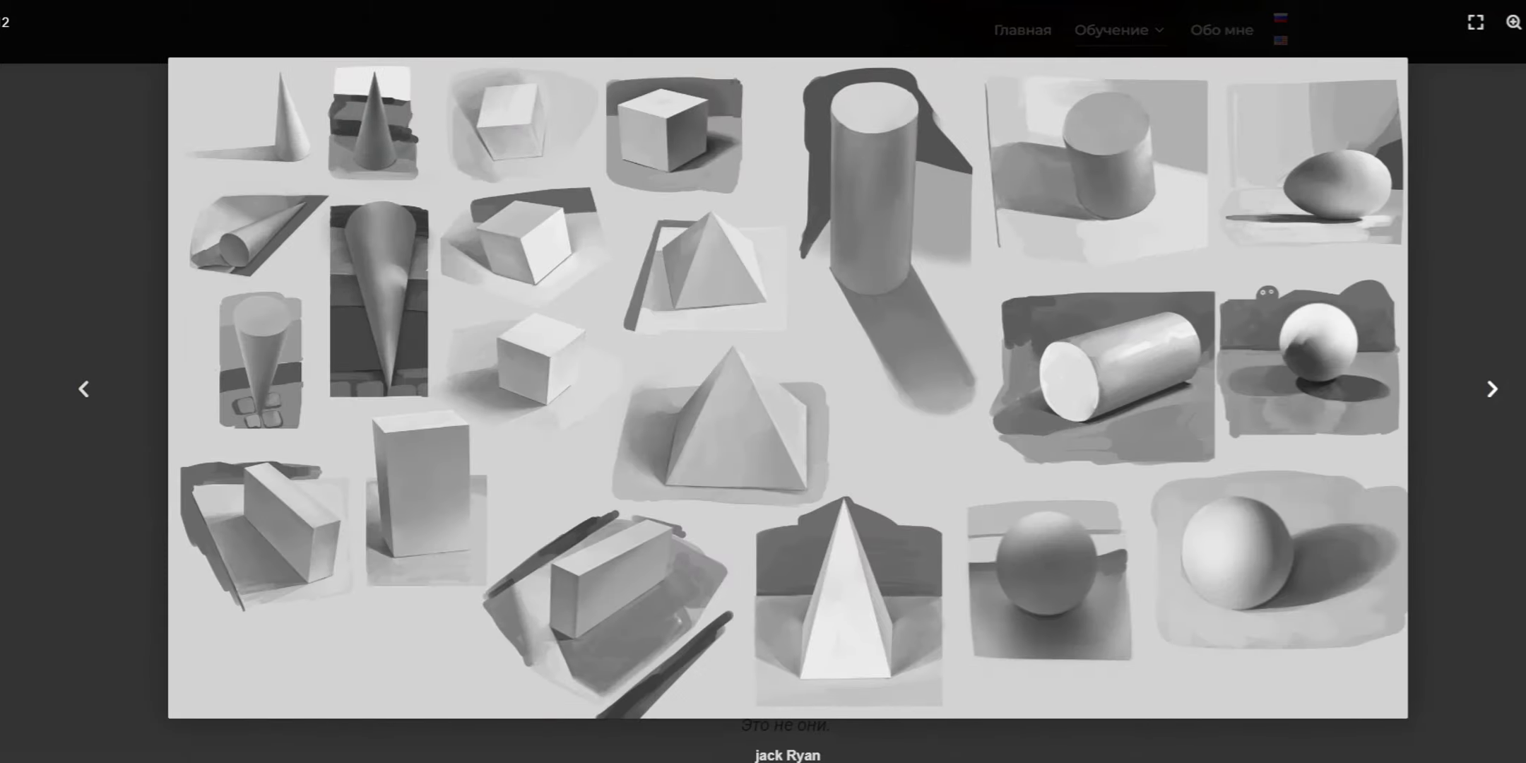
pyautogui.press('Right')
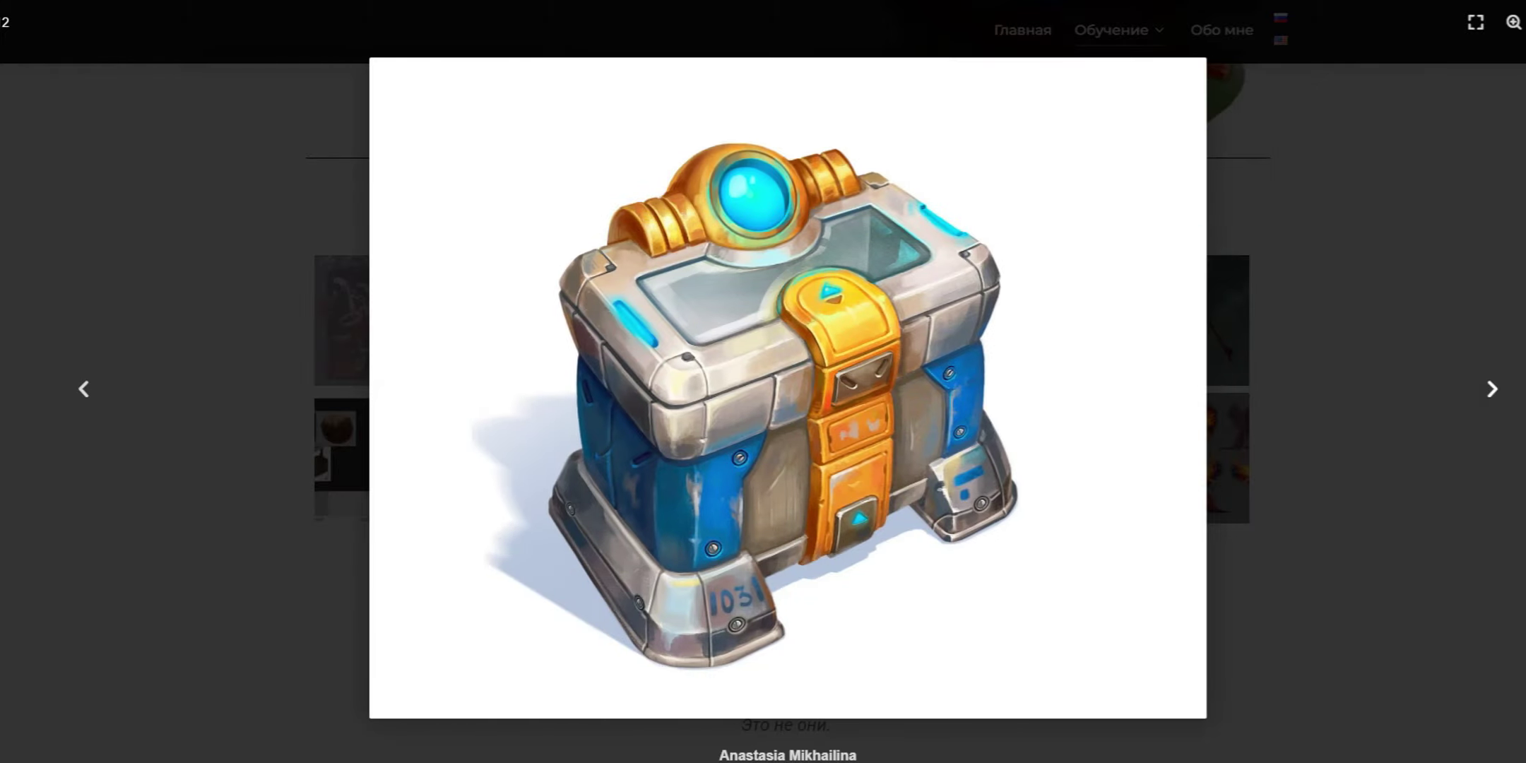
pyautogui.press('Right')
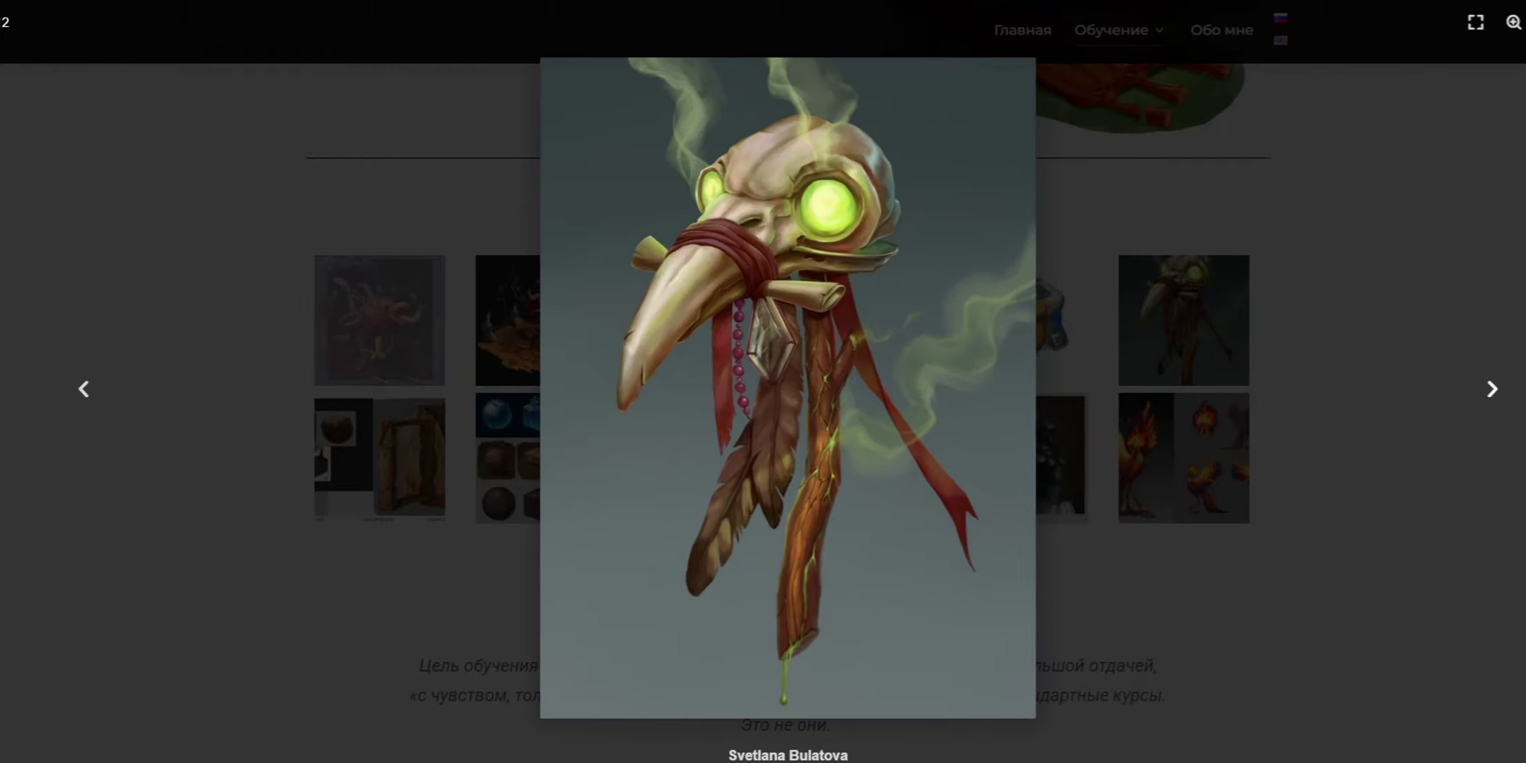
pyautogui.press('Right')
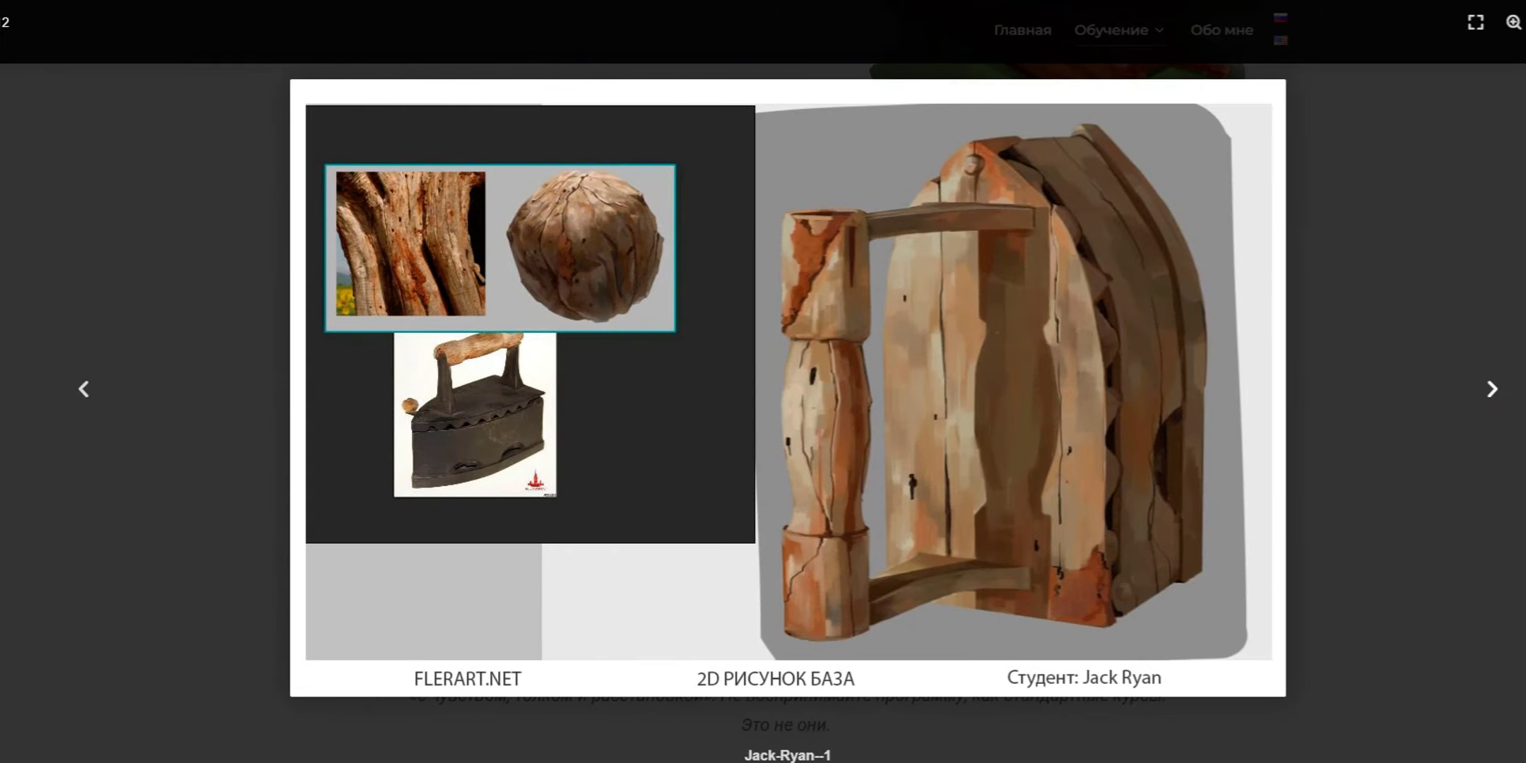
pyautogui.press('Right')
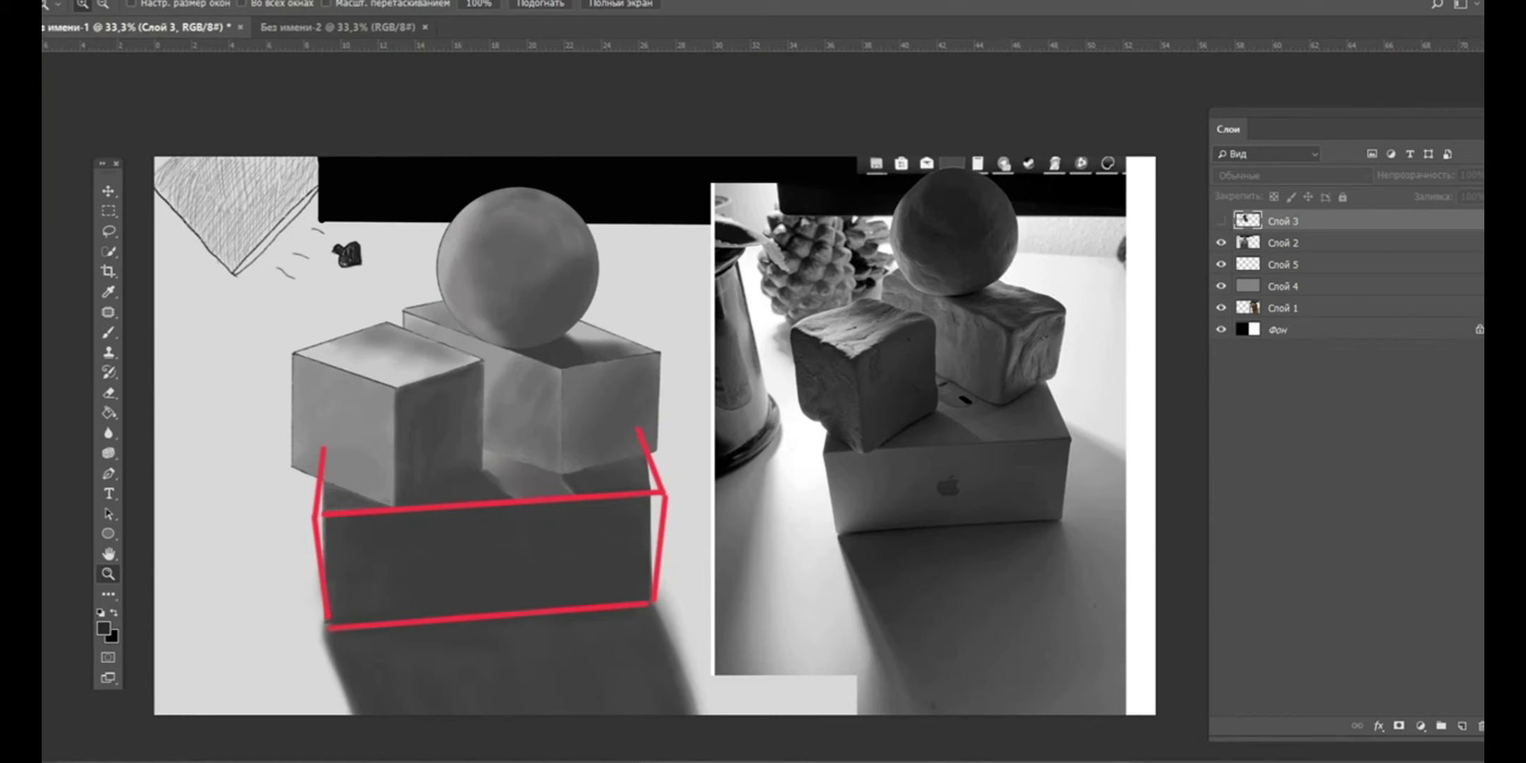
# - Add two new empty correction layers on top of the study and switch to the Brush
pyautogui.hotkey('ctrl', 'shift', 'alt', 'n')
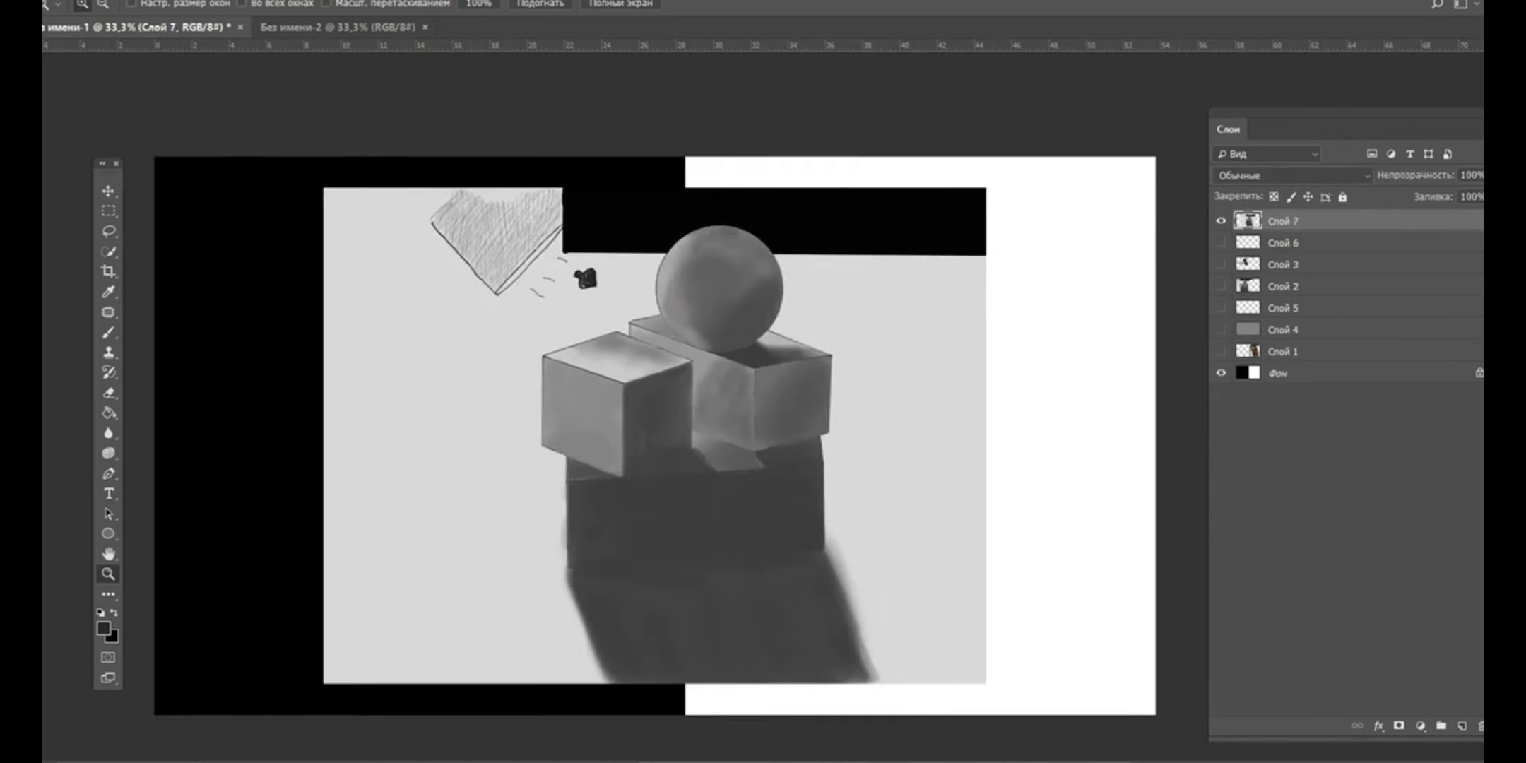
pyautogui.hotkey('ctrl', 'shift', 'alt', 'n')
pyautogui.press('b')
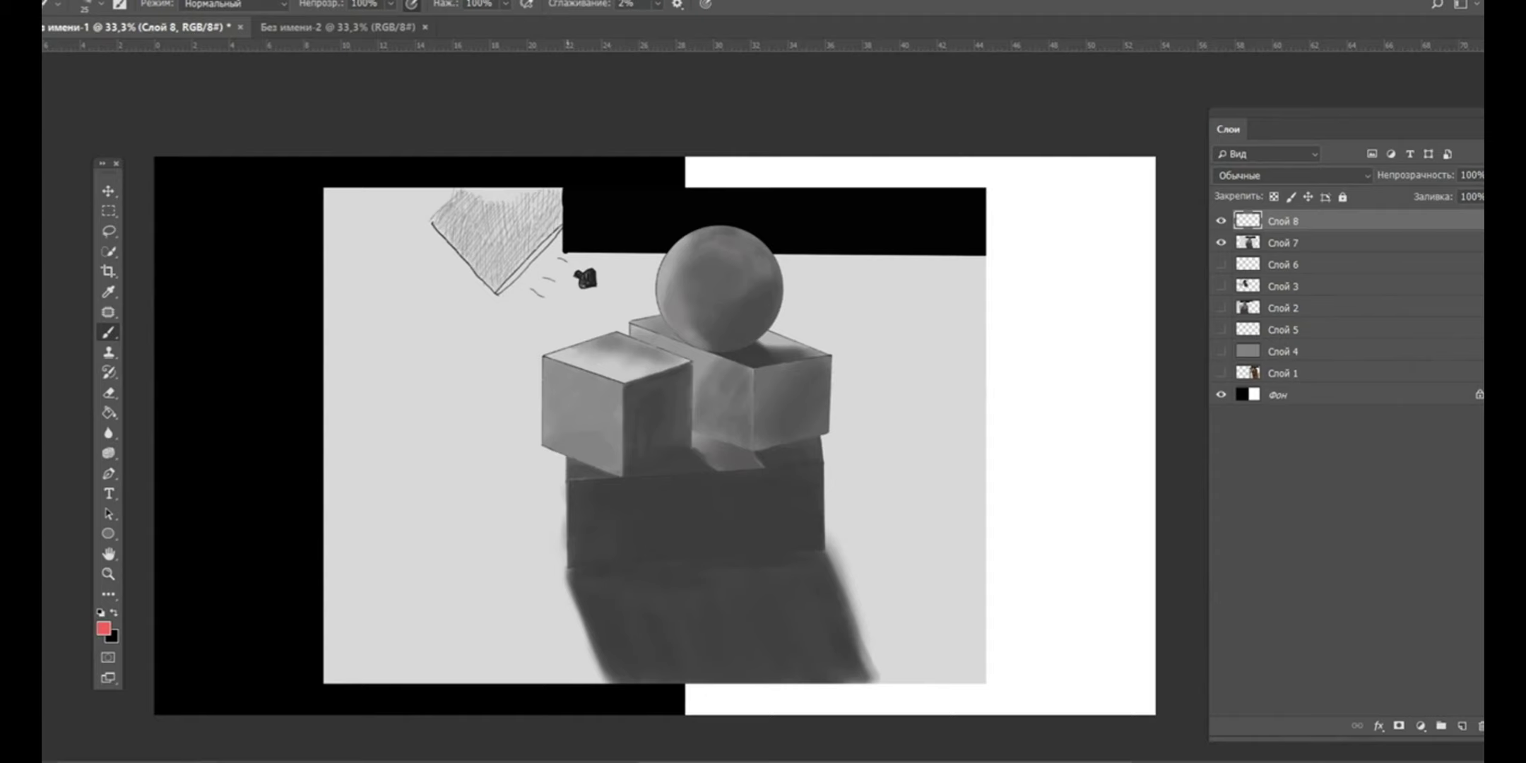
# - Trace the base box's left, bottom, right and top edges with straight red lines
pyautogui.moveTo(566, 468); pyautogui.dragTo(567, 547)
pyautogui.hotkey('ctrl', 'z')
pyautogui.moveTo(564, 457); pyautogui.dragTo(566, 564)
pyautogui.keyDown('shift'); pyautogui.click(822, 547); pyautogui.keyUp('shift')
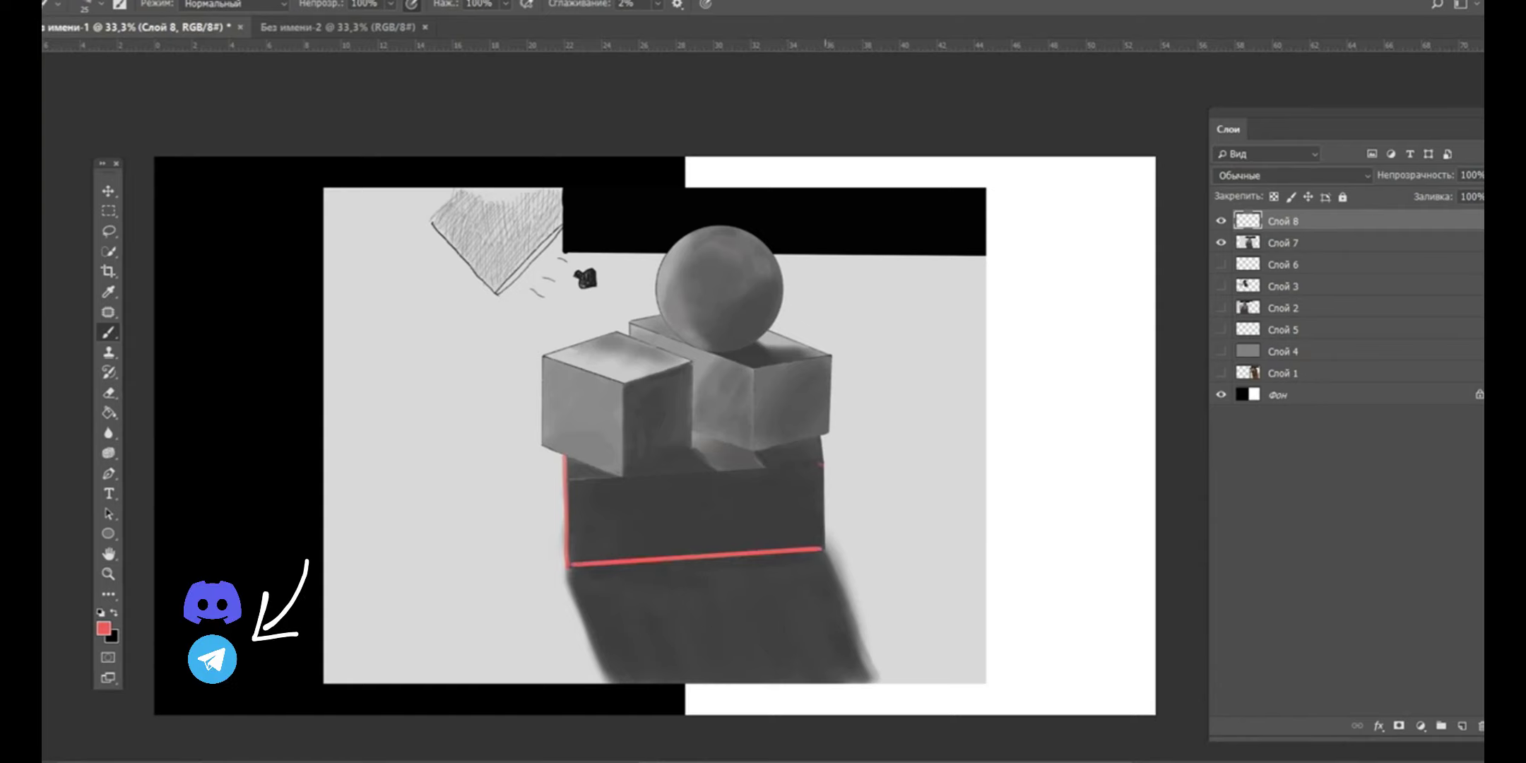
pyautogui.keyDown('shift'); pyautogui.click(822, 464); pyautogui.keyUp('shift')
pyautogui.keyDown('shift'); pyautogui.click(567, 485); pyautogui.keyUp('shift')
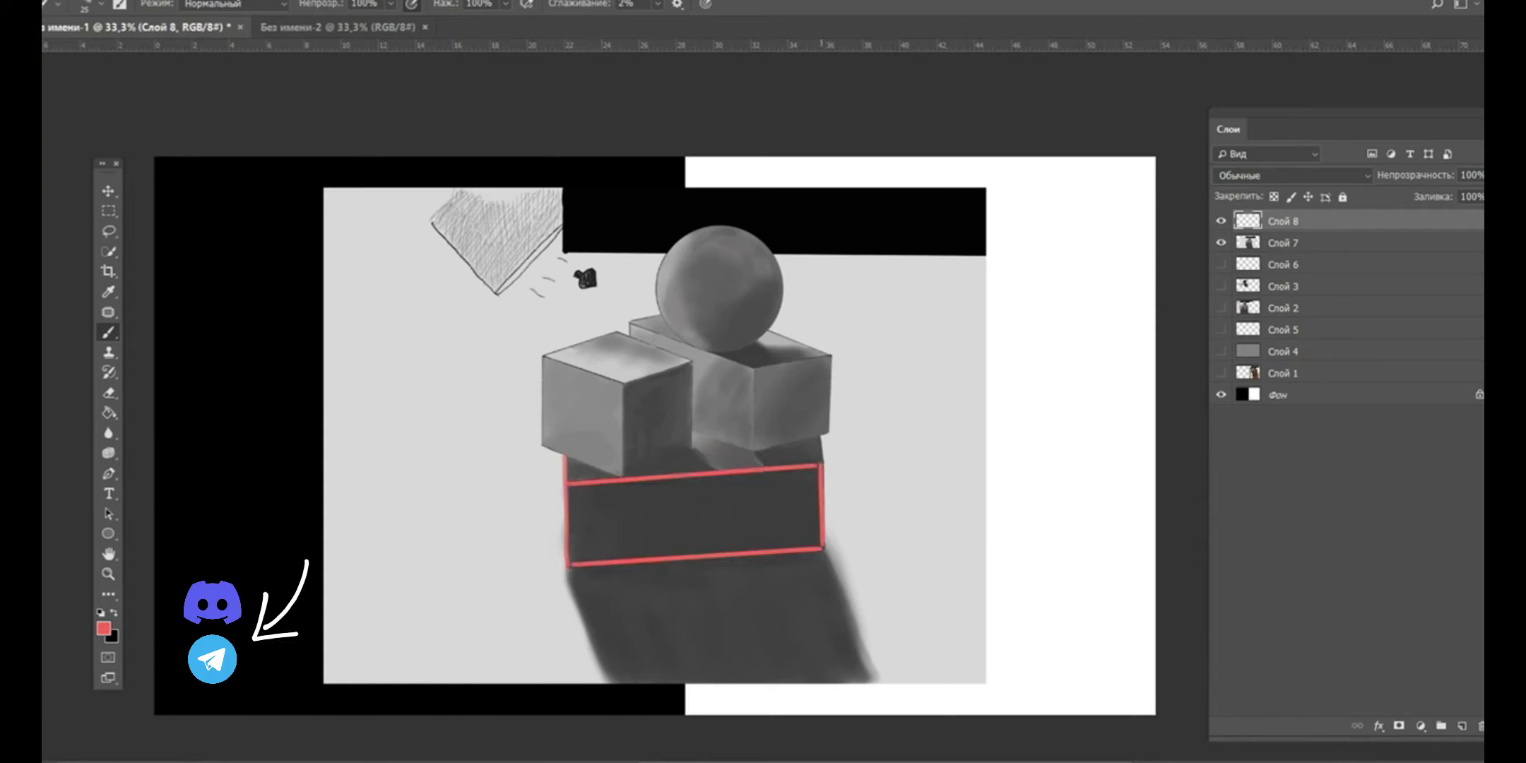
# - Add a short red vertical line above the box's right corner and hide the study layers
pyautogui.click(822, 463)
pyautogui.keyDown('shift'); pyautogui.click(823, 415); pyautogui.keyUp('shift')
pyautogui.hotkey('ctrl', 'z')
pyautogui.keyDown('shift'); pyautogui.click(818, 428); pyautogui.keyUp('shift')
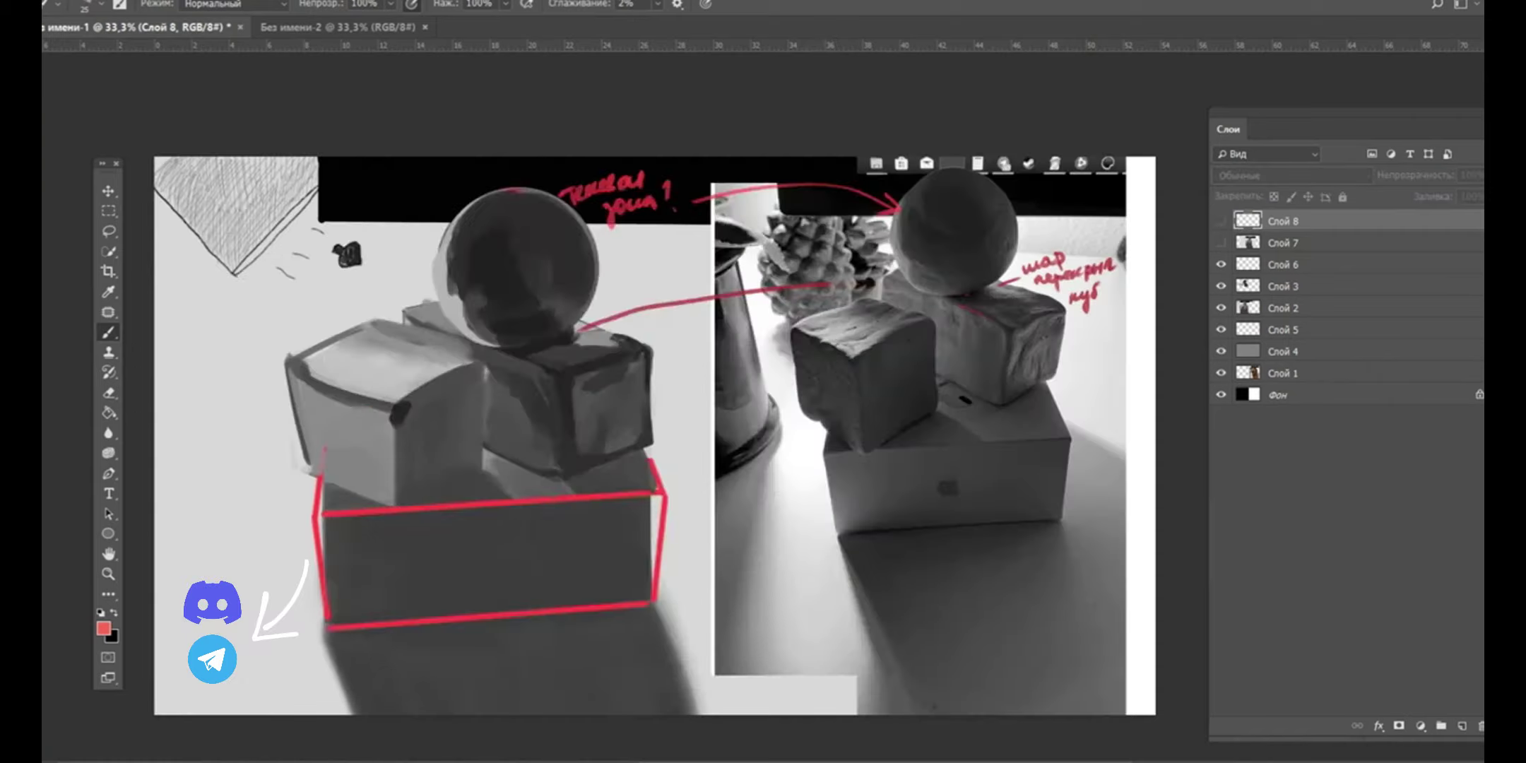
pyautogui.click(1220, 265)
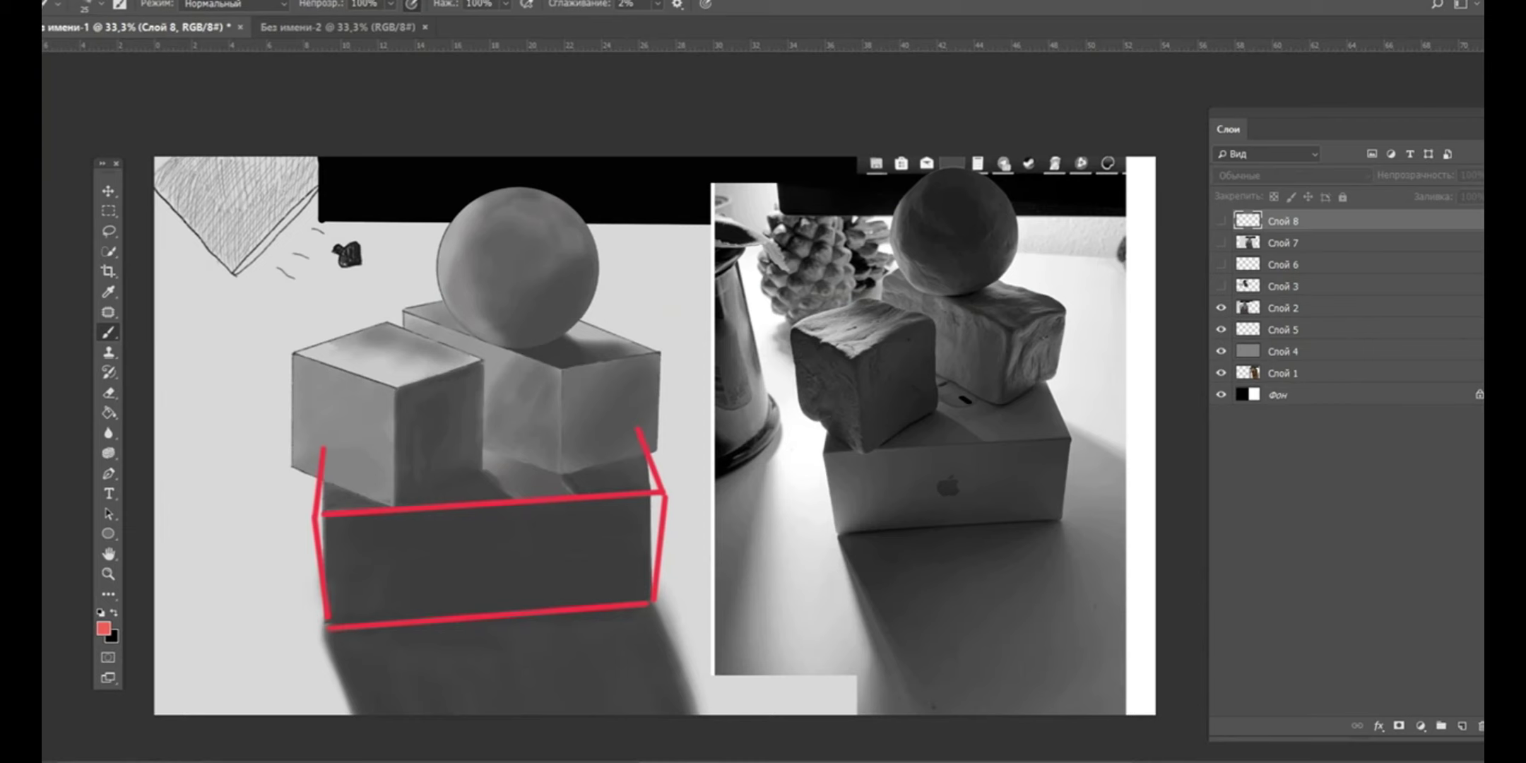
# - Create Слой 9 at the top of the layer stack
pyautogui.click(1462, 726)
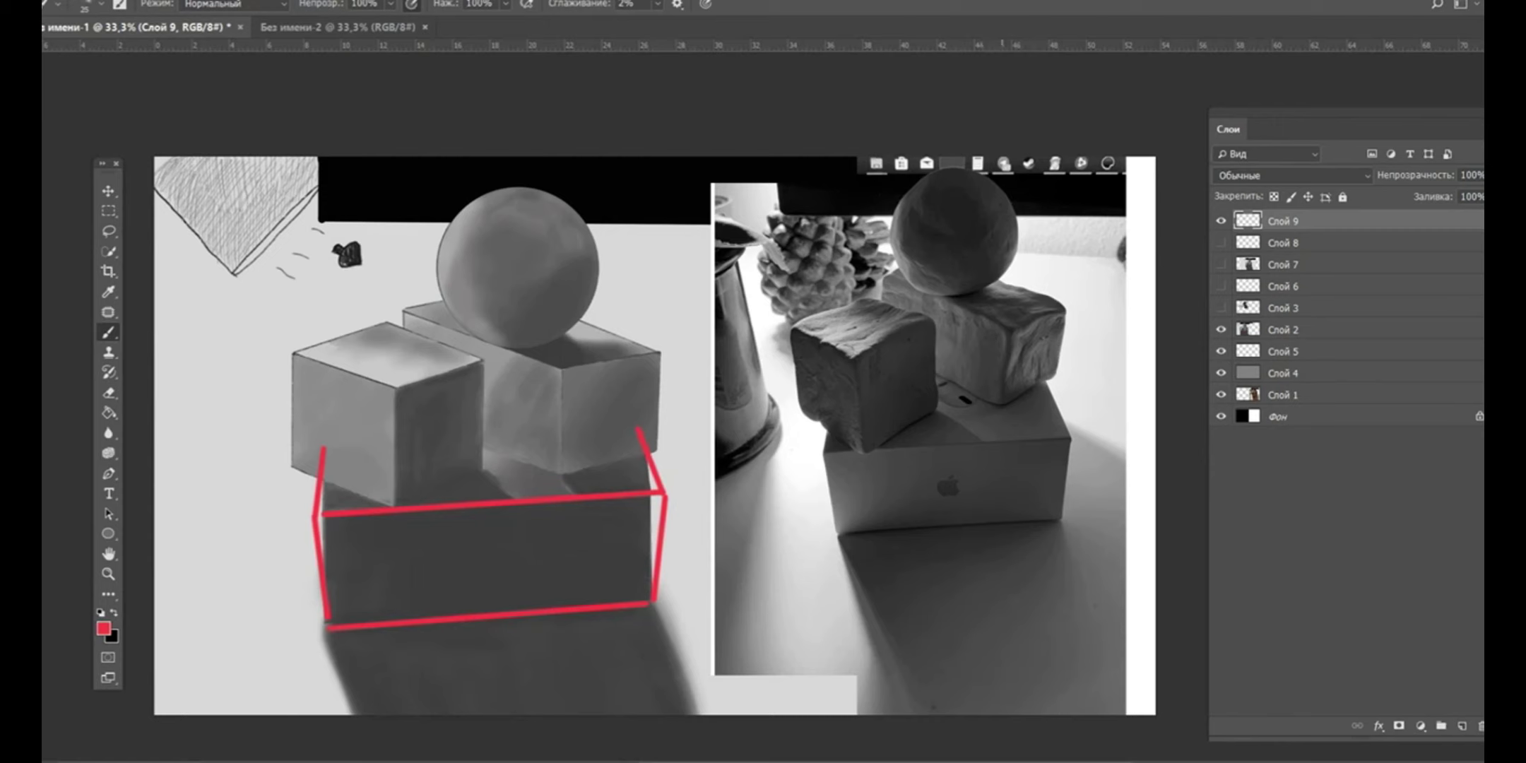
# - Mark the photo block's bottom and top edges in red, removing the front-edge stroke
pyautogui.moveTo(948, 383); pyautogui.dragTo(1043, 385)
pyautogui.moveTo(1008, 327); pyautogui.dragTo(997, 398)
pyautogui.hotkey('ctrl', 'z')
pyautogui.moveTo(1010, 326); pyautogui.dragTo(1005, 401)
pyautogui.moveTo(1011, 331); pyautogui.dragTo(1063, 315)
pyautogui.hotkey('ctrl', 'z')
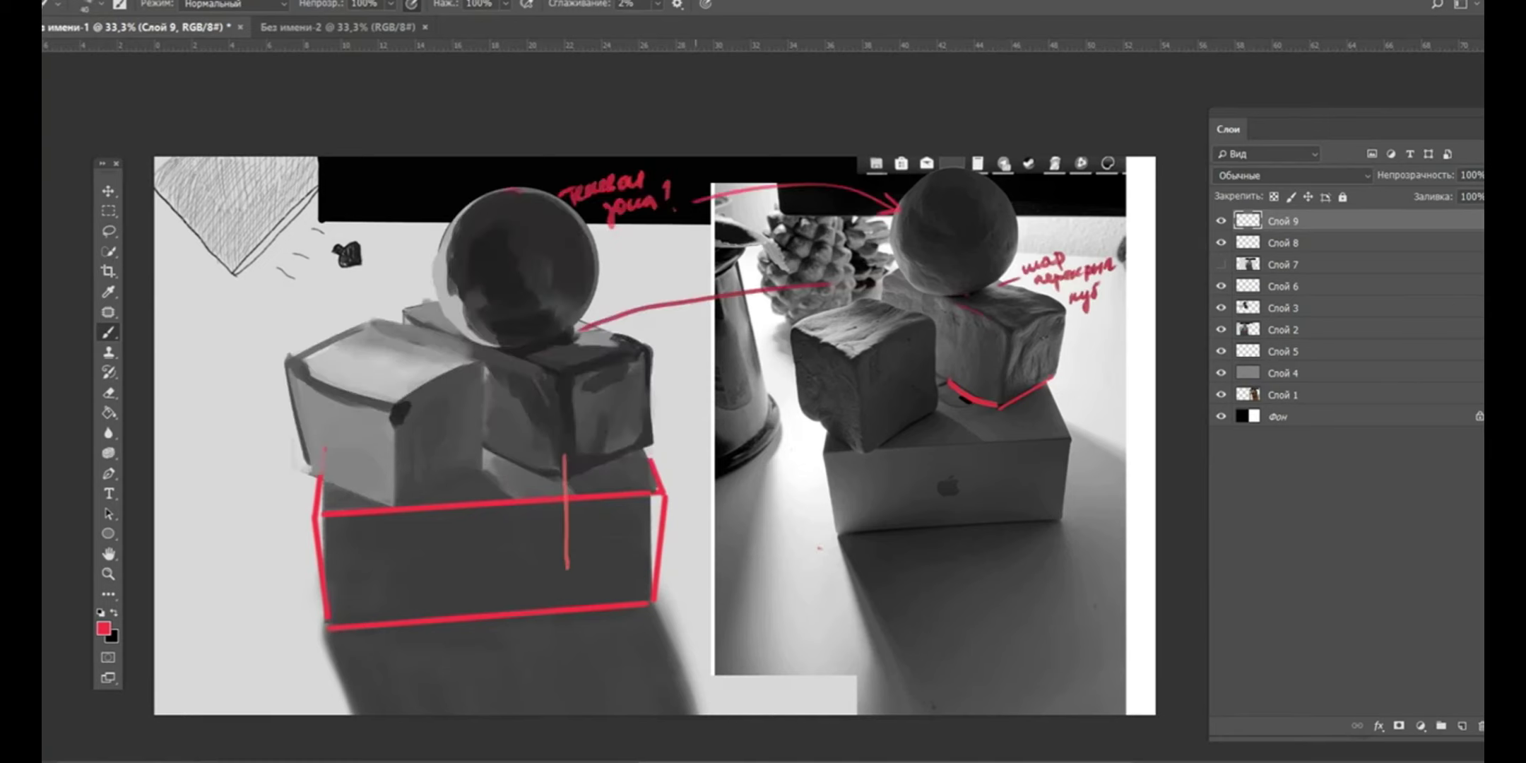
# - Trace the photo block's right edge in red and darken the study cube's right edge
pyautogui.keyDown('alt'); pyautogui.click(667, 382); pyautogui.keyUp('alt')
pyautogui.keyDown('alt'); pyautogui.click(654, 469); pyautogui.keyUp('alt')
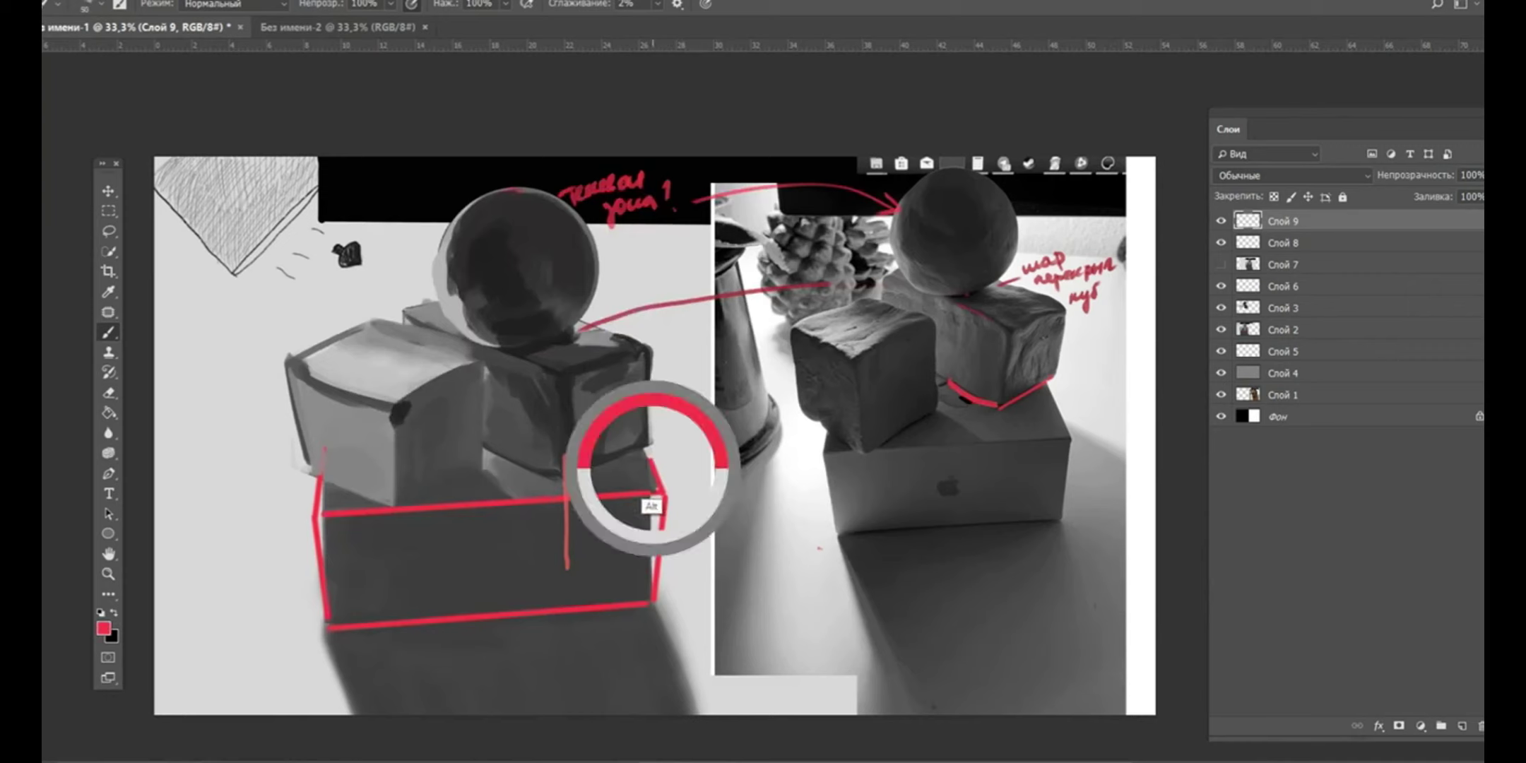
pyautogui.moveTo(1051, 378); pyautogui.dragTo(1064, 317)
pyautogui.keyDown('alt'); pyautogui.click(649, 398); pyautogui.keyUp('alt')
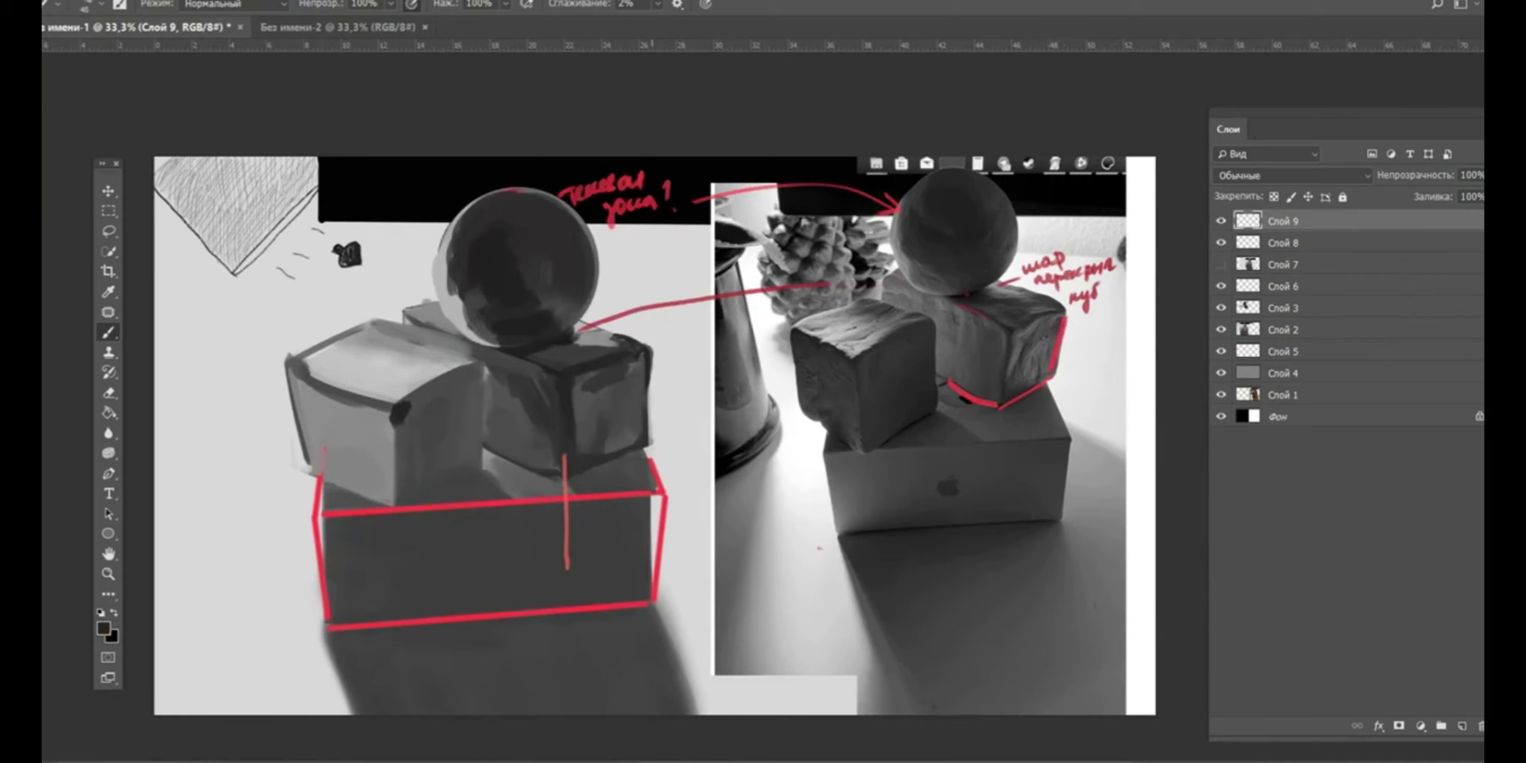
pyautogui.moveTo(654, 355); pyautogui.dragTo(648, 433)
pyautogui.keyDown('alt'); pyautogui.click(1062, 325); pyautogui.keyUp('alt')
pyautogui.moveTo(961, 301); pyautogui.dragTo(1056, 317)
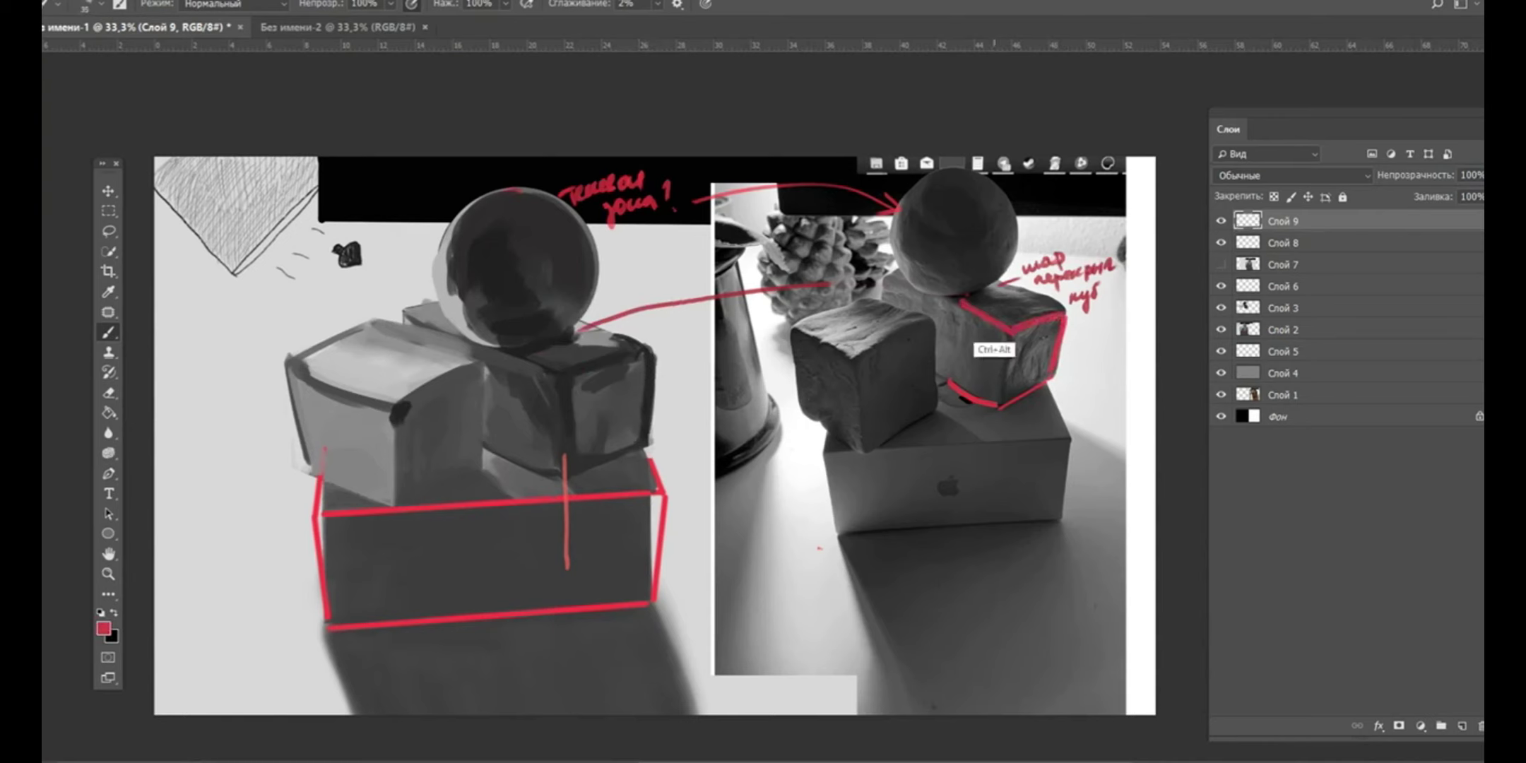
pyautogui.hotkey('ctrl', 'z')
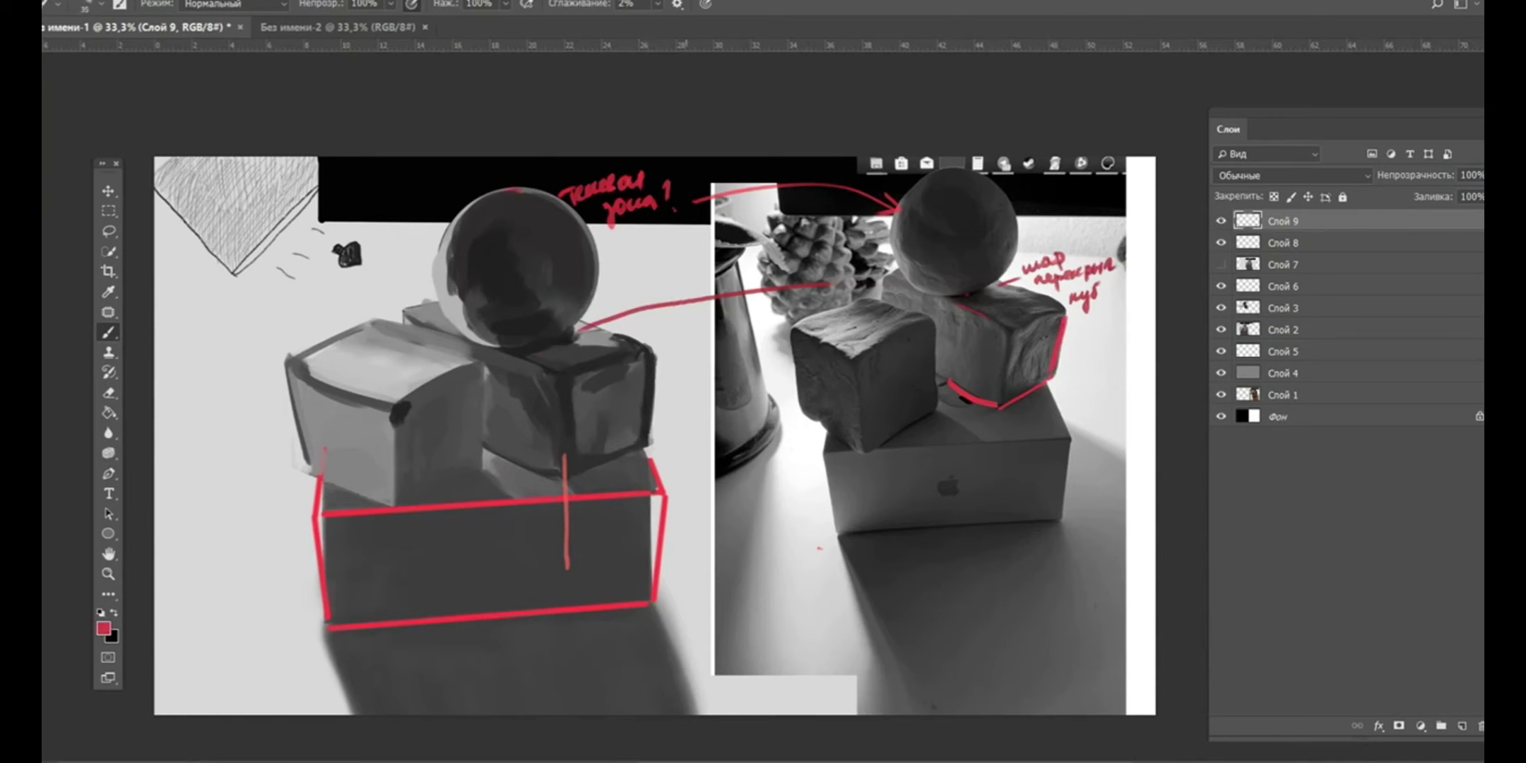
# - Paint sampled grey marks near the left cubes and box, undoing the shadow strokes
pyautogui.keyDown('alt'); pyautogui.click(593, 381); pyautogui.keyUp('alt')
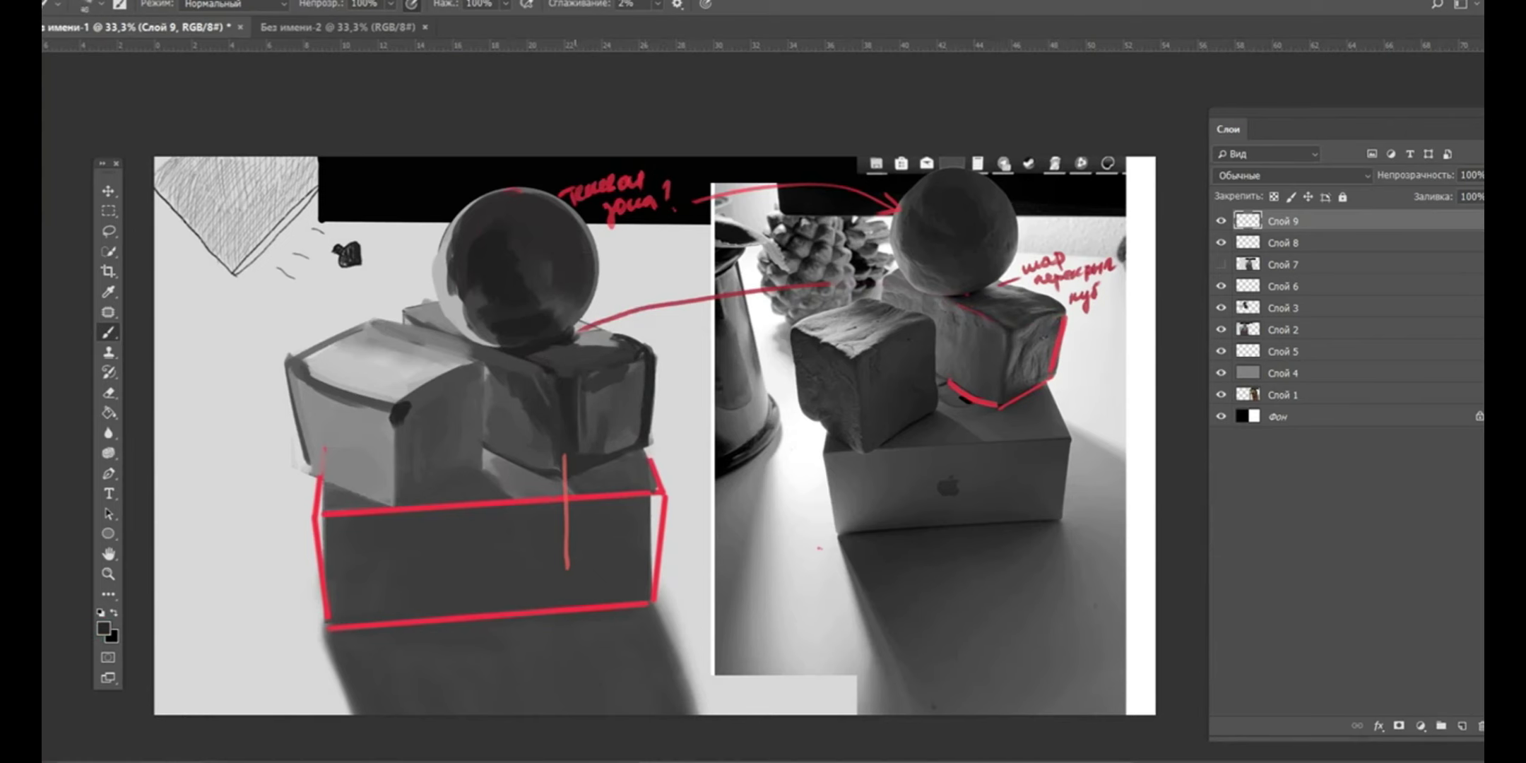
pyautogui.press(']')
pyautogui.press(']')
pyautogui.press(']')
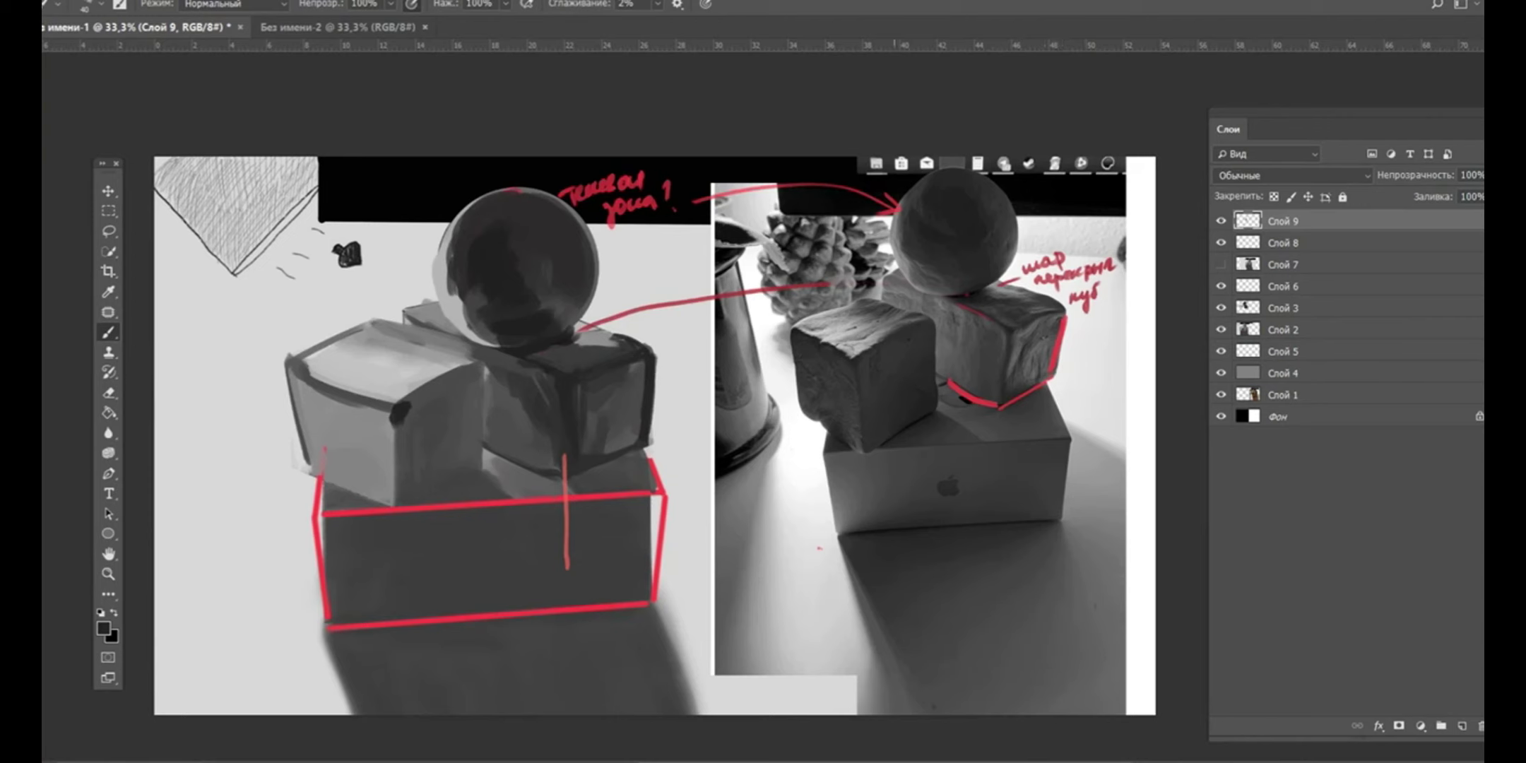
pyautogui.keyDown('alt'); pyautogui.click(392, 361); pyautogui.keyUp('alt')
pyautogui.press('[')
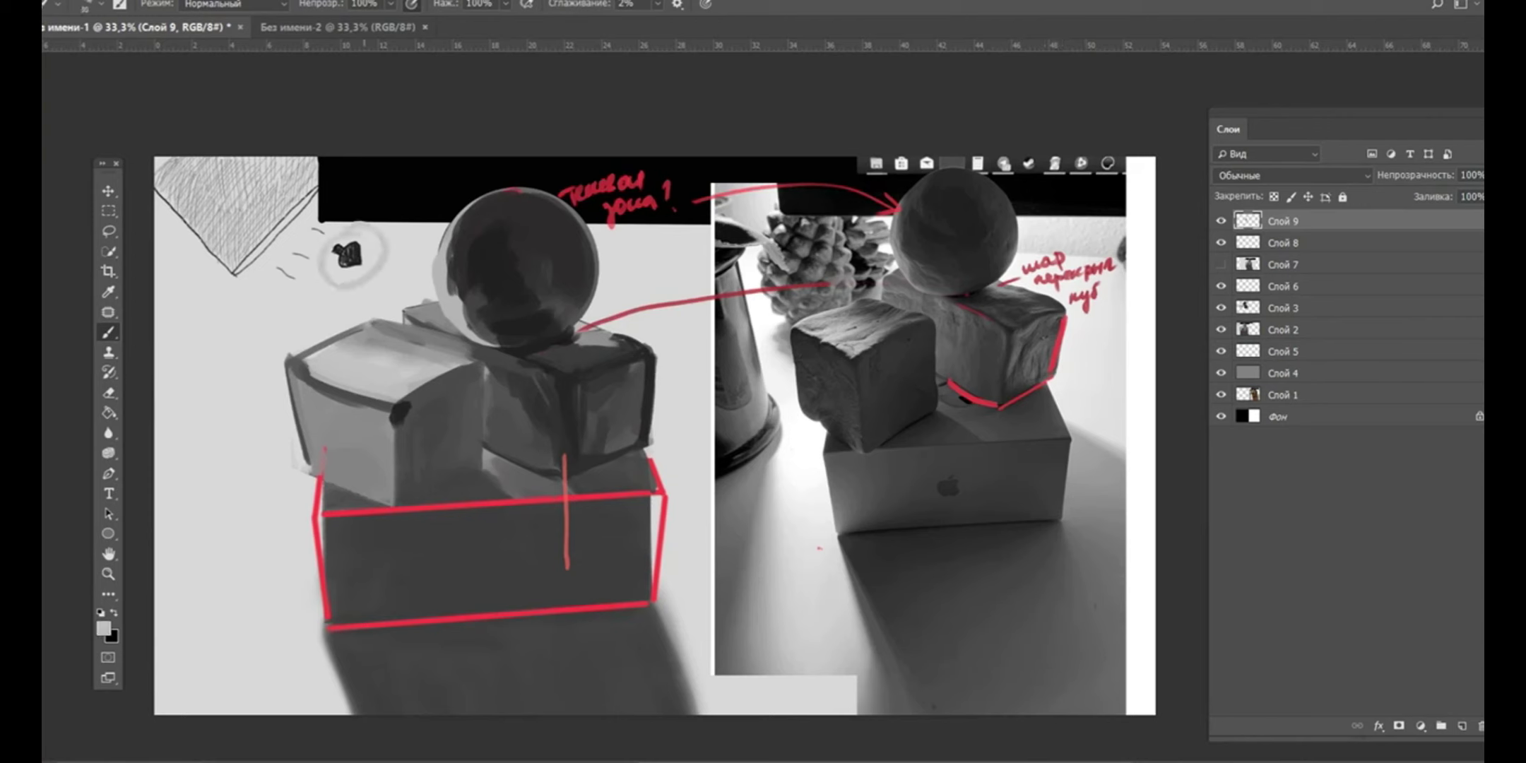
pyautogui.moveTo(358, 301); pyautogui.dragTo(392, 272)
pyautogui.keyDown('alt'); pyautogui.click(604, 373); pyautogui.keyUp('alt')
pyautogui.moveTo(459, 318)
pyautogui.mouseDown()
pyautogui.moveTo(282, 424)
pyautogui.moveTo(332, 621)
pyautogui.moveTo(530, 452)
pyautogui.moveTo(565, 297)
pyautogui.mouseUp()
pyautogui.moveTo(328, 381); pyautogui.dragTo(456, 321)
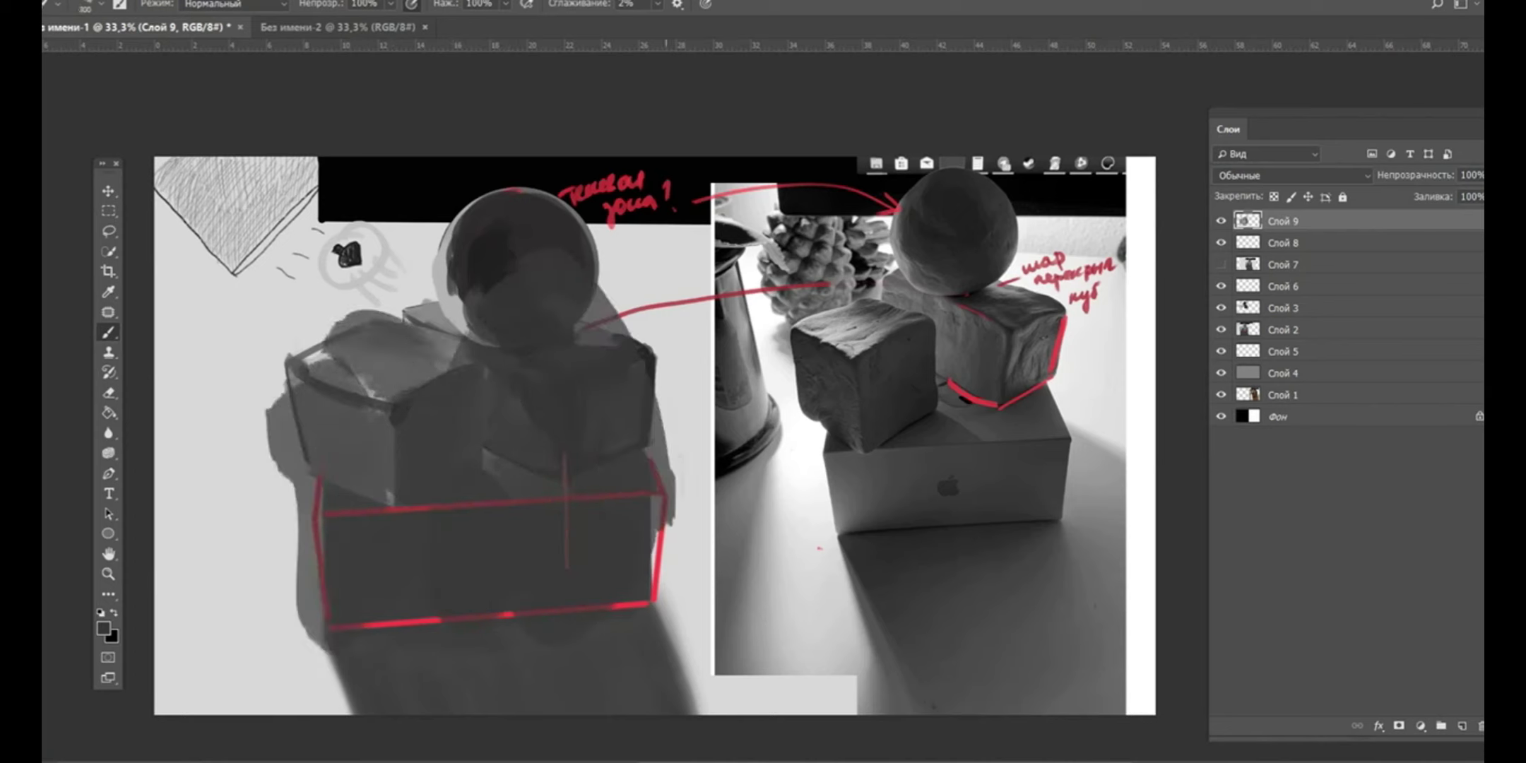
pyautogui.hotkey('ctrl', 'z')
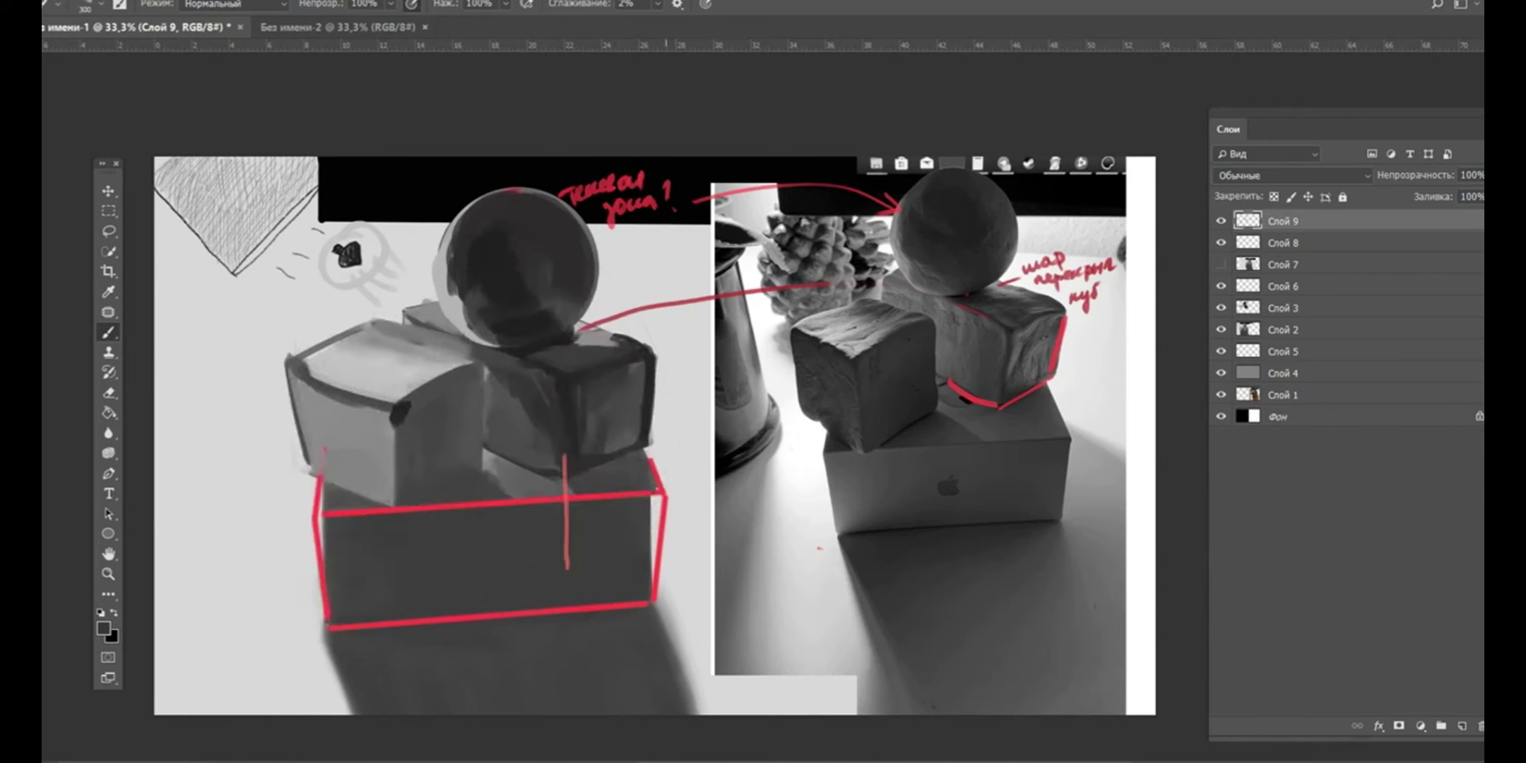
pyautogui.hotkey('ctrl', 'z')
# - Draw a fan of red strokes across the photo, then undo them
pyautogui.keyDown('alt'); pyautogui.click(658, 532); pyautogui.keyUp('alt')
pyautogui.moveTo(822, 528); pyautogui.dragTo(915, 712)
pyautogui.moveTo(1070, 429); pyautogui.dragTo(1141, 473)
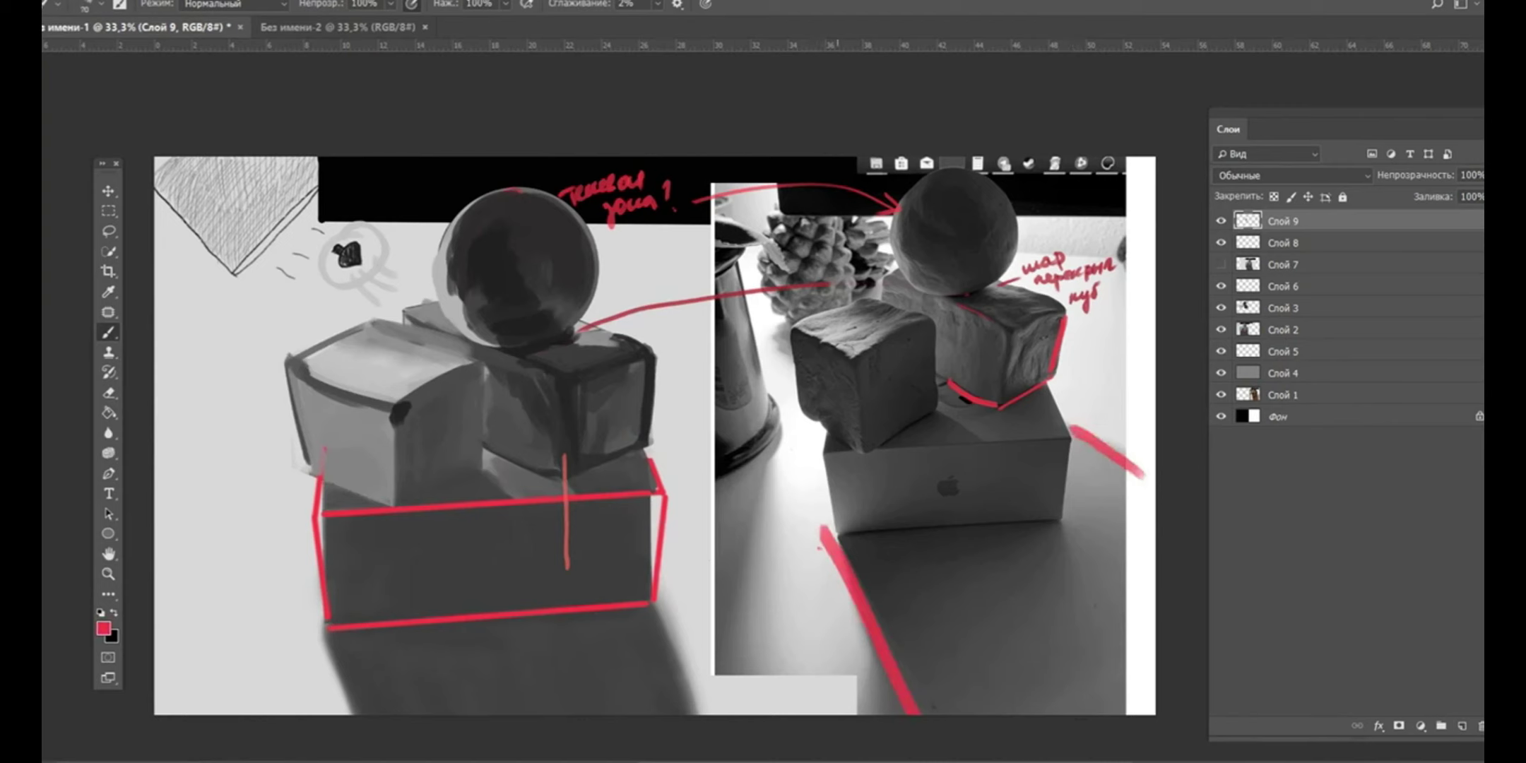
pyautogui.moveTo(844, 304); pyautogui.dragTo(873, 628)
pyautogui.moveTo(901, 251); pyautogui.dragTo(883, 639)
pyautogui.moveTo(982, 276); pyautogui.dragTo(872, 600)
pyautogui.moveTo(1031, 346); pyautogui.dragTo(894, 615)
pyautogui.moveTo(1070, 459); pyautogui.dragTo(918, 678)
pyautogui.moveTo(1087, 516); pyautogui.dragTo(978, 706)
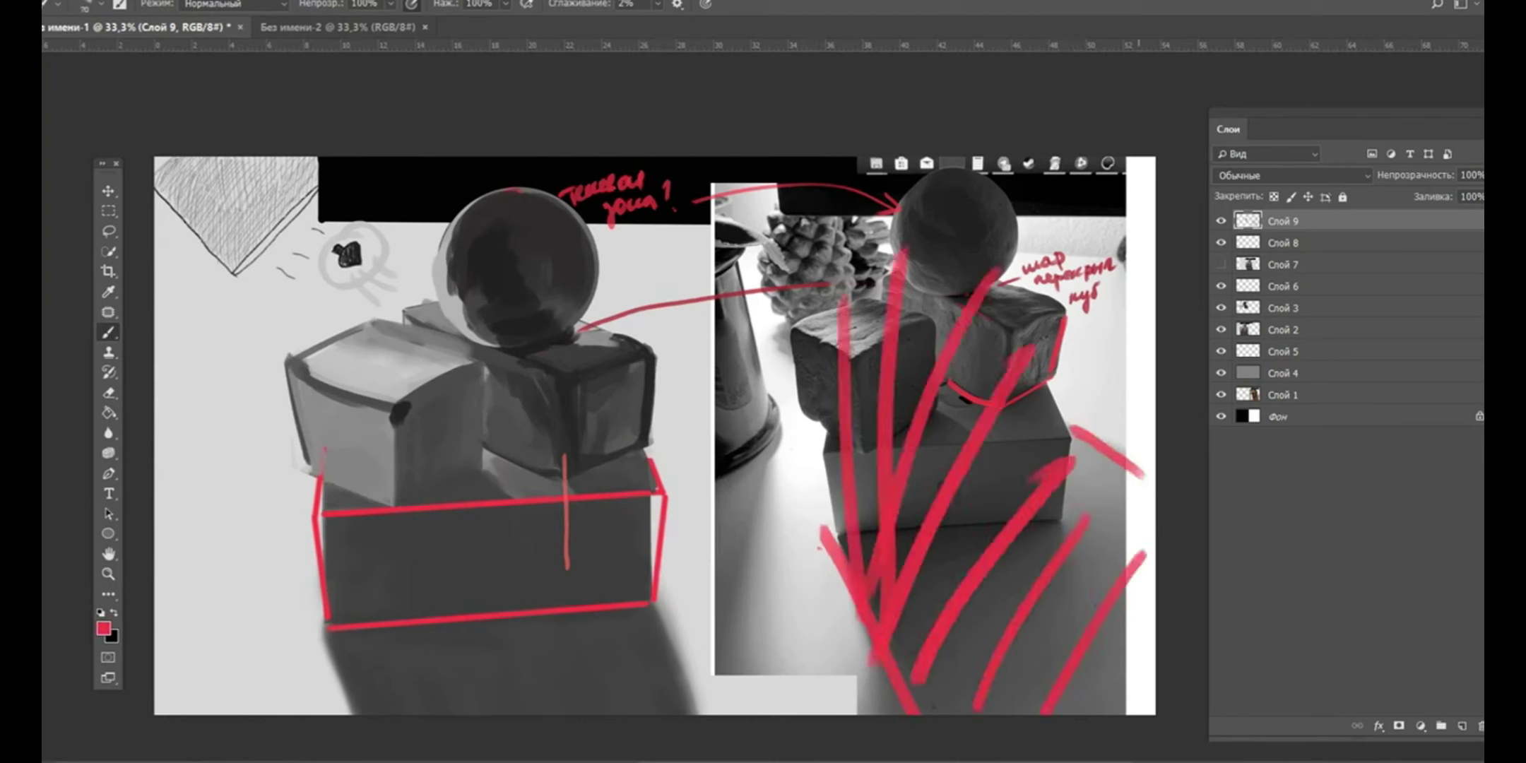
pyautogui.hotkey('ctrl', 'alt', 'z')
pyautogui.hotkey('ctrl', 'alt', 'z')
pyautogui.hotkey('ctrl', 'alt', 'z')
pyautogui.hotkey('ctrl', 'alt', 'z')
pyautogui.hotkey('ctrl', 'alt', 'z')
pyautogui.hotkey('ctrl', 'alt', 'z')
pyautogui.hotkey('ctrl', 'alt', 'z')
pyautogui.hotkey('ctrl', 'alt', 'z')
# - Mark the cube's top-right edge in red and hatch beside it, undoing the hatching
pyautogui.keyDown('alt'); pyautogui.click(1028, 385); pyautogui.keyUp('alt')
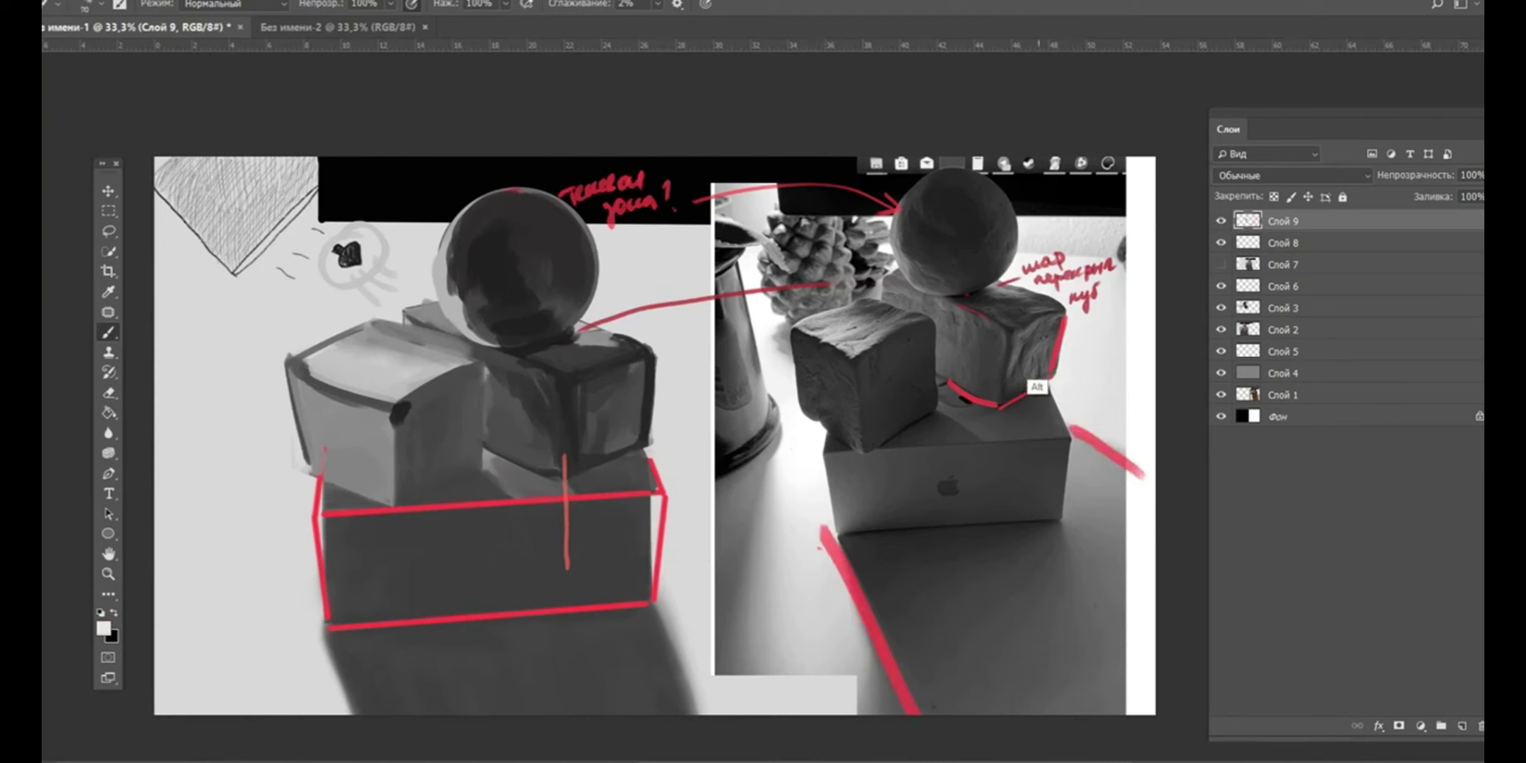
pyautogui.keyDown('alt'); pyautogui.click(1028, 357); pyautogui.keyUp('alt')
pyautogui.keyDown('alt'); pyautogui.click(1055, 361); pyautogui.keyUp('alt')
pyautogui.moveTo(1035, 311)
pyautogui.mouseDown()
pyautogui.moveTo(1061, 316)
pyautogui.moveTo(1037, 387)
pyautogui.moveTo(1014, 368)
pyautogui.mouseUp()
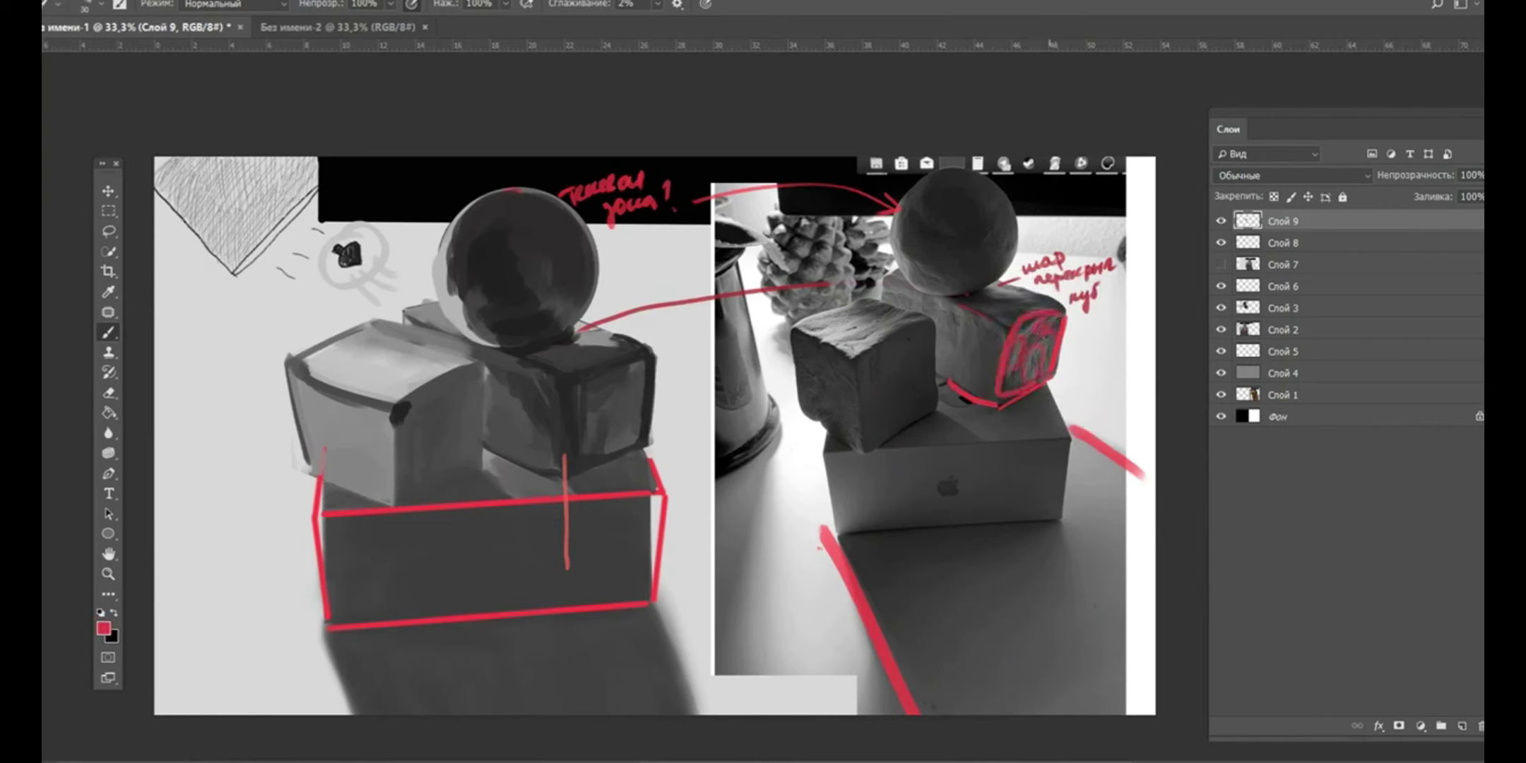
pyautogui.moveTo(1039, 319); pyautogui.dragTo(1006, 374)
pyautogui.moveTo(1096, 341); pyautogui.dragTo(1066, 399)
pyautogui.moveTo(1099, 367); pyautogui.dragTo(1083, 408)
pyautogui.moveTo(1118, 386); pyautogui.dragTo(1091, 431)
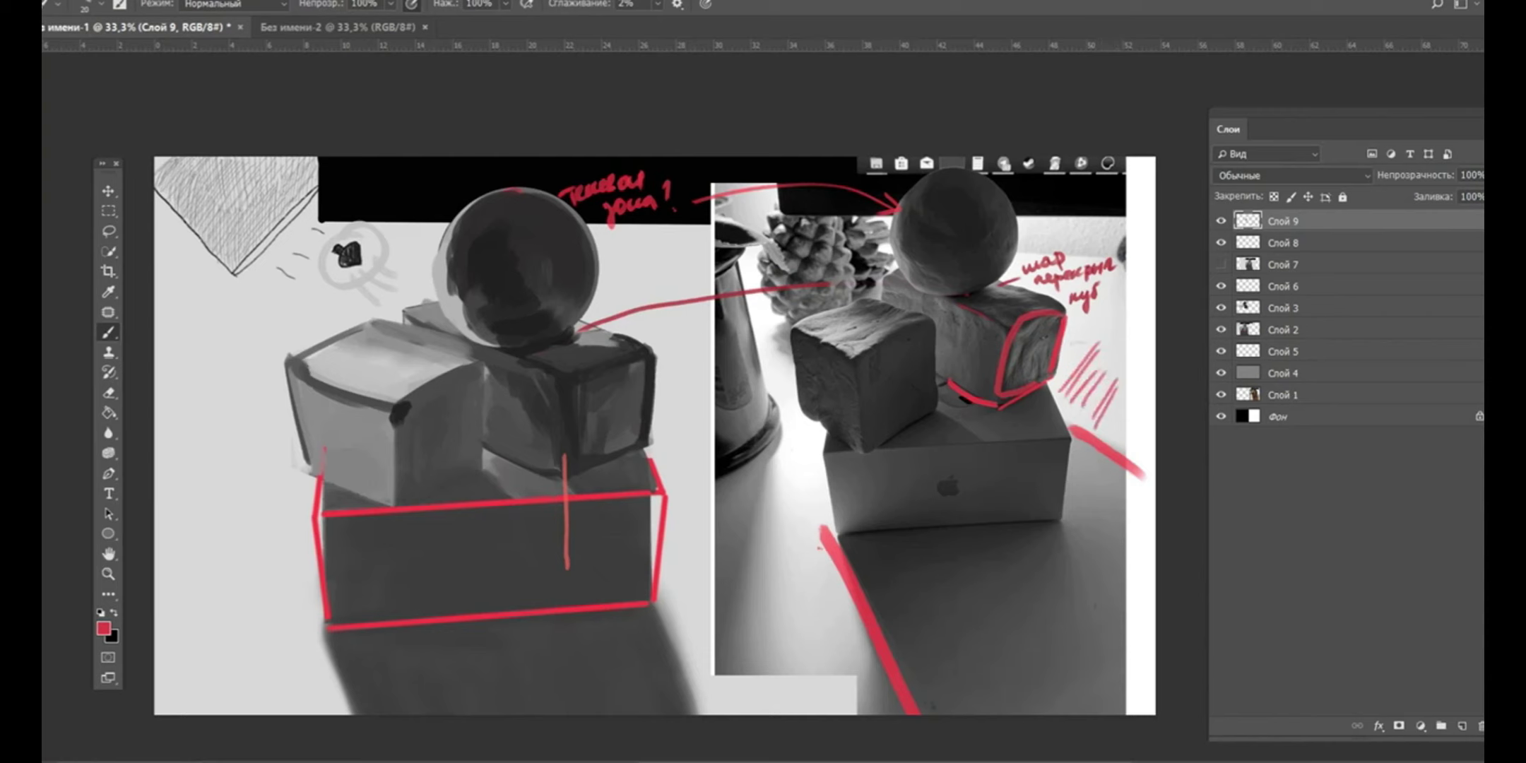
pyautogui.hotkey('ctrl', 'z')
pyautogui.hotkey('ctrl', 'z')
pyautogui.hotkey('ctrl', 'z')
pyautogui.hotkey('ctrl', 'z')
pyautogui.hotkey('ctrl', 'z')
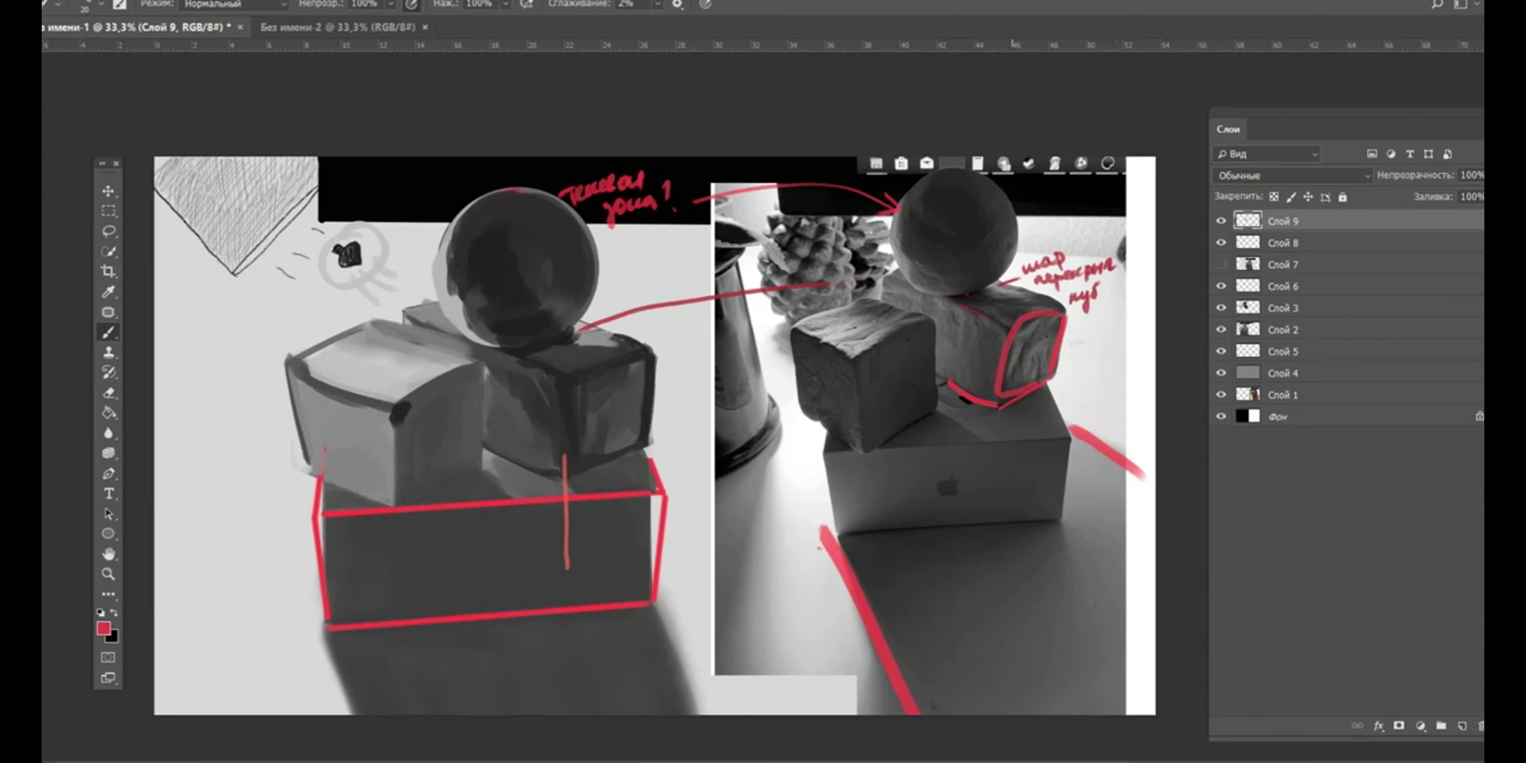
# - Draw a red curved arrow from the sphere down to hatch marks beside the cube
pyautogui.moveTo(948, 192)
pyautogui.mouseDown()
pyautogui.moveTo(1133, 400)
pyautogui.moveTo(1110, 401)
pyautogui.moveTo(1105, 376)
pyautogui.mouseUp()
pyautogui.moveTo(1103, 337)
pyautogui.mouseDown()
pyautogui.moveTo(1116, 393)
pyautogui.moveTo(1133, 385)
pyautogui.mouseUp()
pyautogui.moveTo(1117, 417)
pyautogui.mouseDown()
pyautogui.moveTo(1143, 407)
pyautogui.moveTo(1074, 367)
pyautogui.moveTo(1114, 360)
pyautogui.mouseUp()
pyautogui.moveTo(1131, 339); pyautogui.dragTo(1124, 364)
pyautogui.moveTo(1142, 370)
pyautogui.mouseDown()
pyautogui.moveTo(1134, 391)
pyautogui.moveTo(1088, 401)
pyautogui.mouseUp()
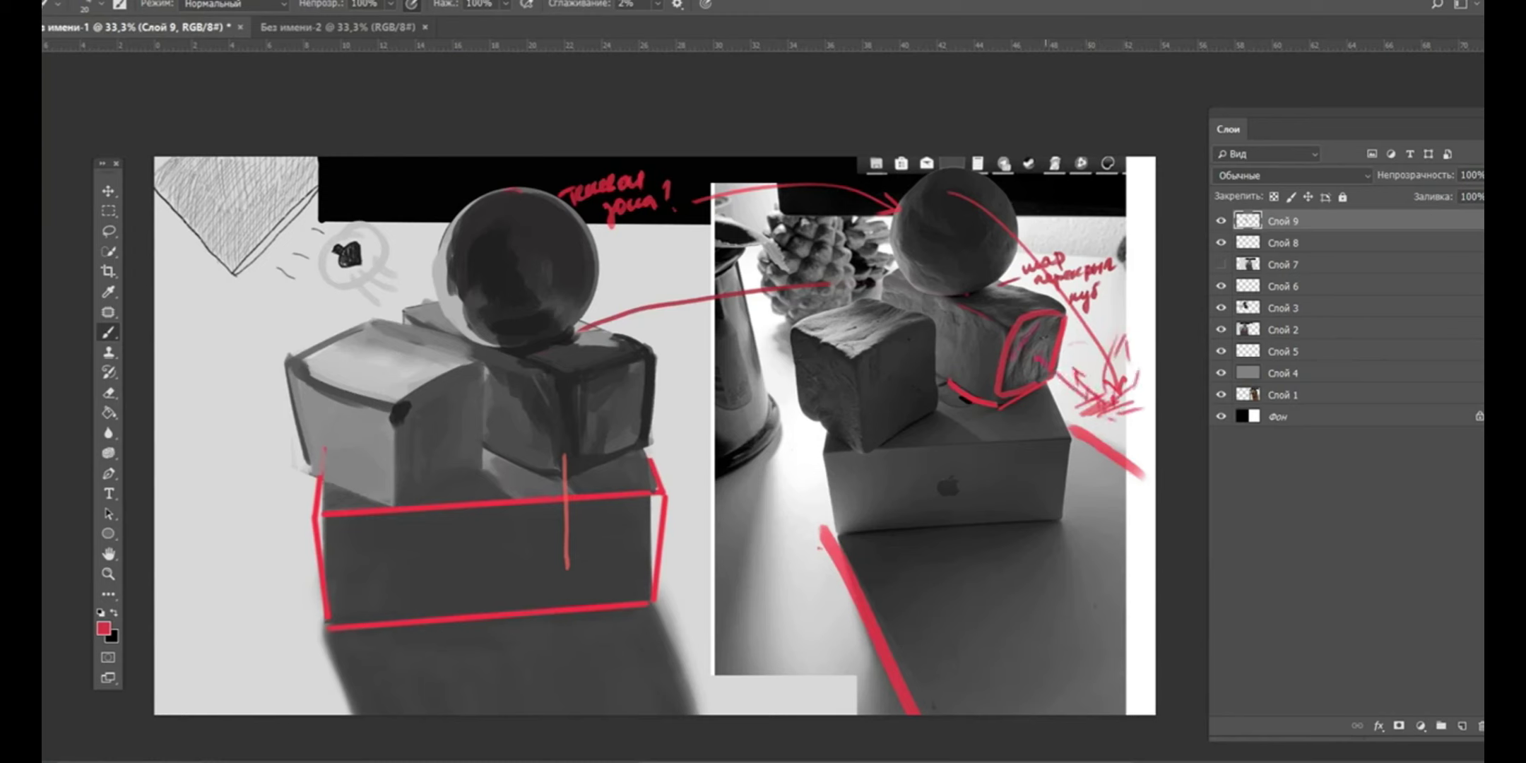
pyautogui.moveTo(1033, 336); pyautogui.dragTo(1014, 375)
# - Erase the red hatching inside the cube face, then sample the cube's dark tone at brush size 40
pyautogui.press('e')
pyautogui.moveTo(1033, 316); pyautogui.dragTo(1003, 389)
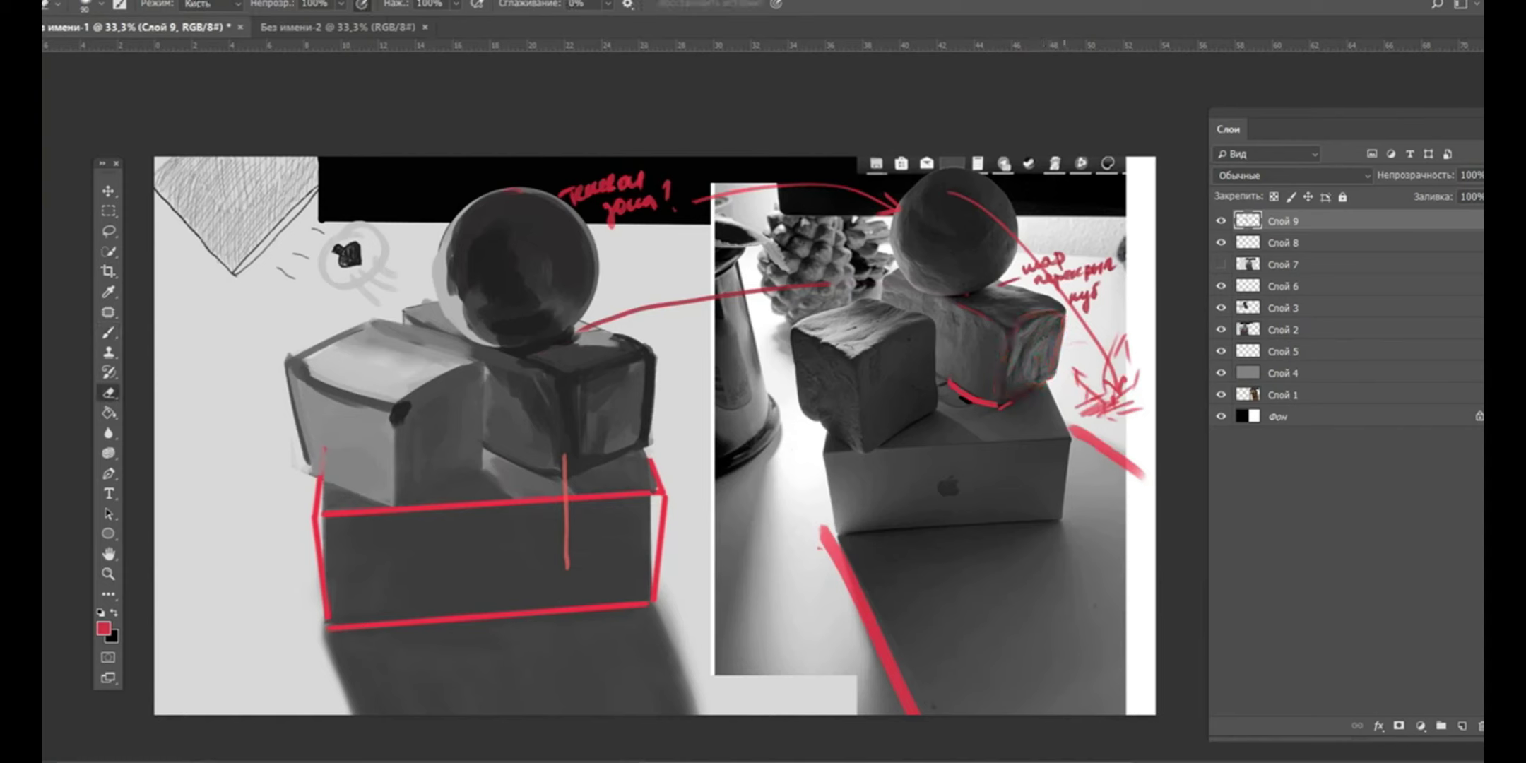
pyautogui.press('b')
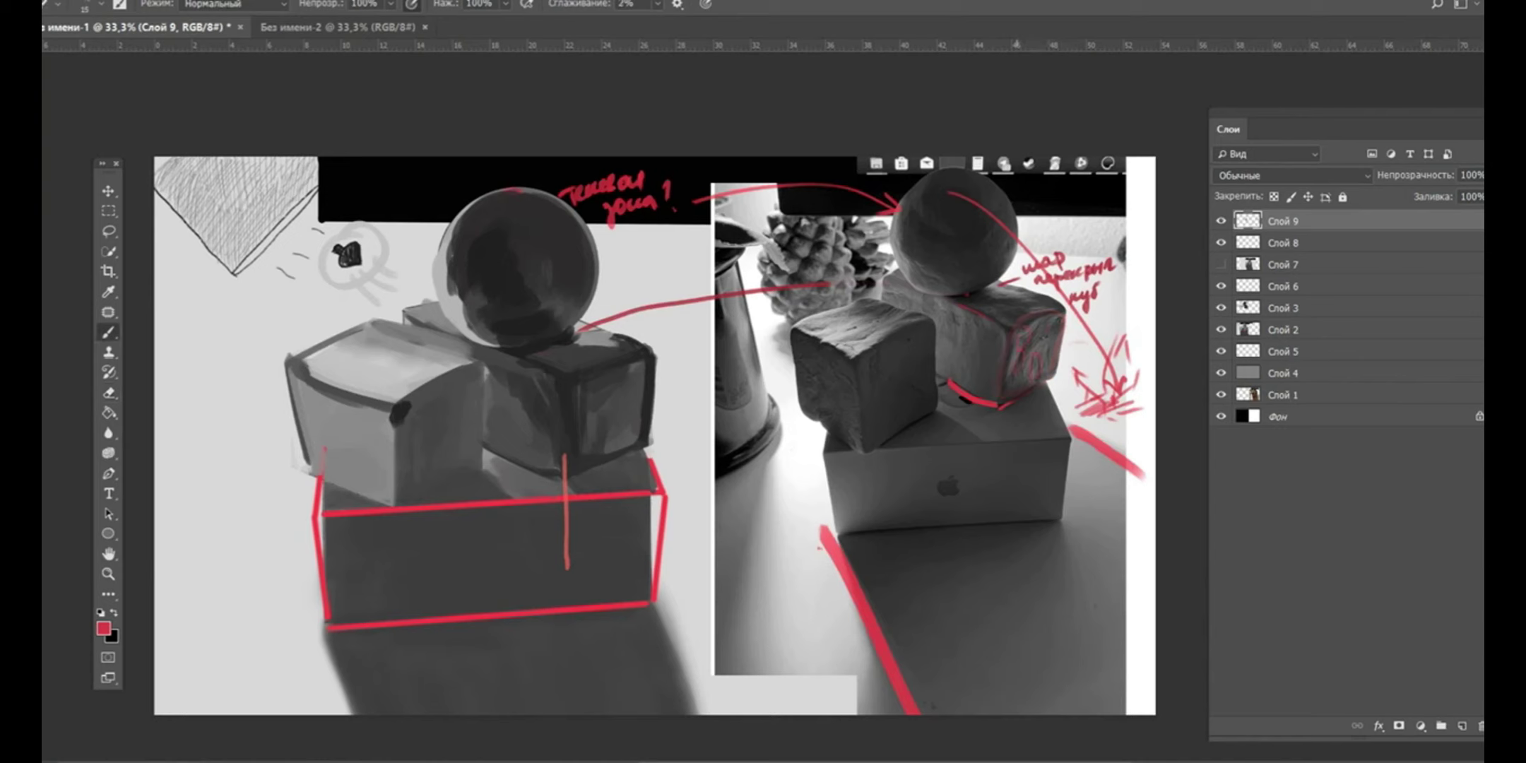
pyautogui.press('e')
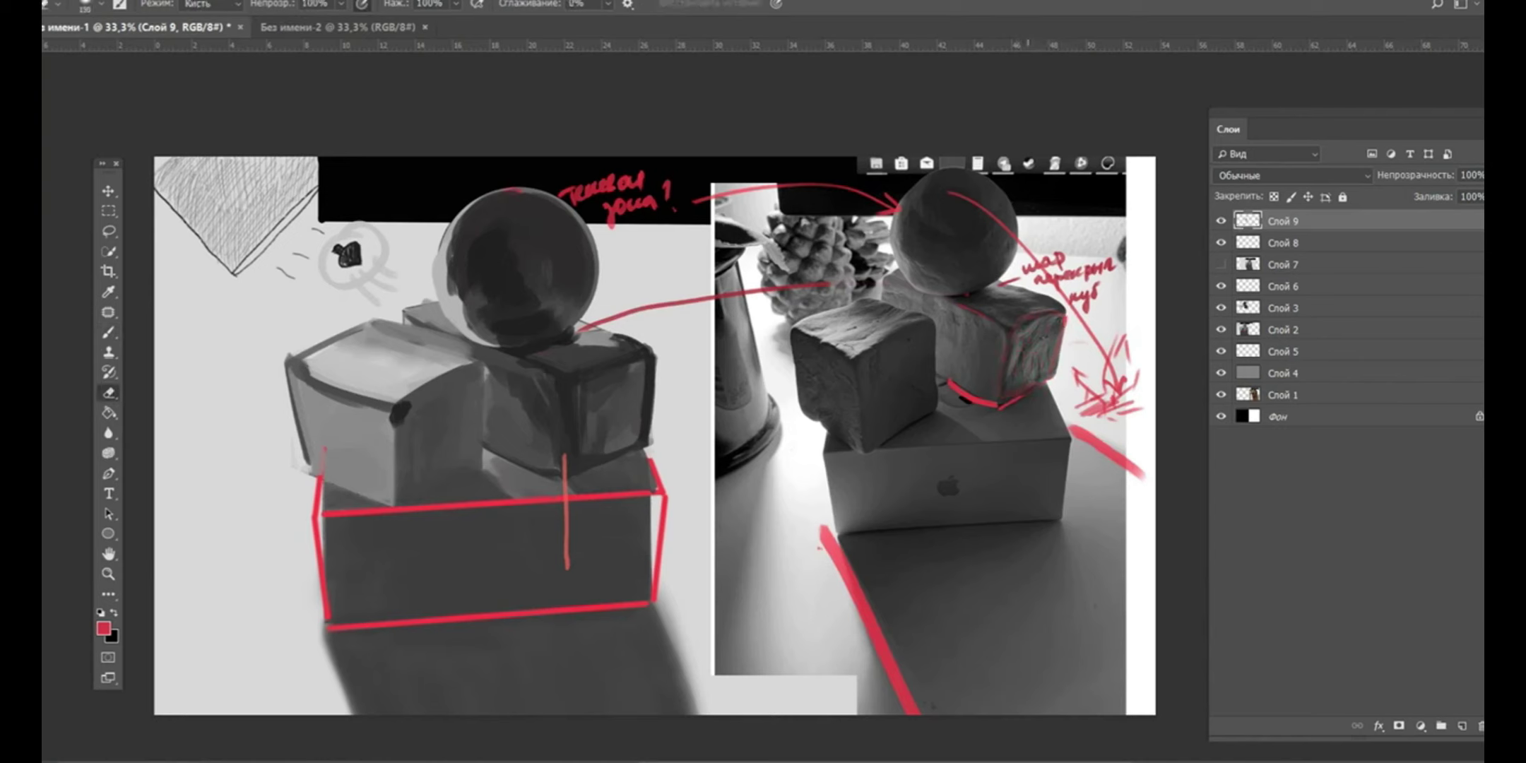
pyautogui.press('b')
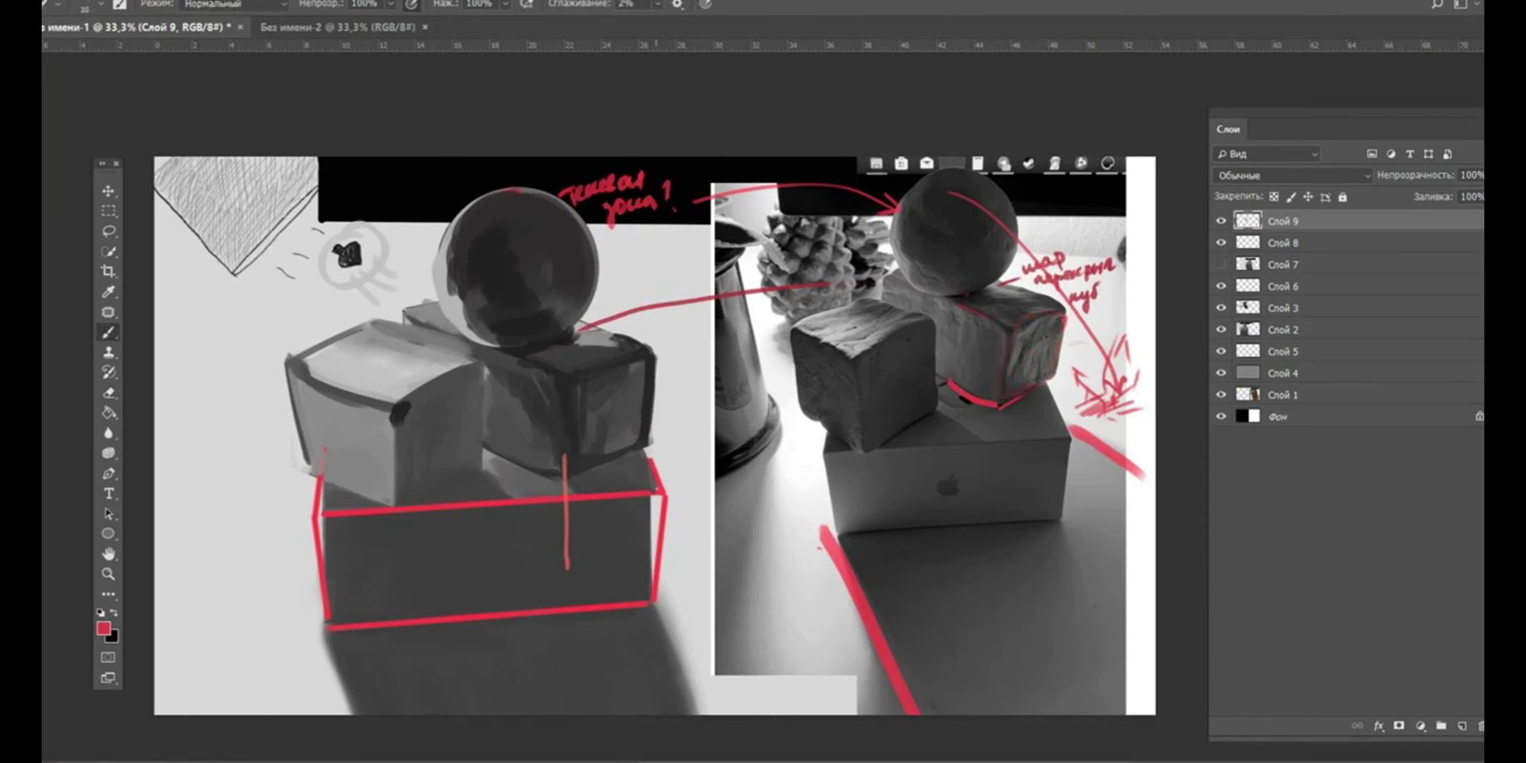
pyautogui.keyDown('alt'); pyautogui.click(647, 354); pyautogui.keyUp('alt')
pyautogui.press(']')
pyautogui.press(']')
# - Repaint the back cube's shaded face with sampled darker and lighter grey strokes
pyautogui.moveTo(636, 371)
pyautogui.mouseDown()
pyautogui.moveTo(608, 452)
pyautogui.moveTo(580, 448)
pyautogui.mouseUp()
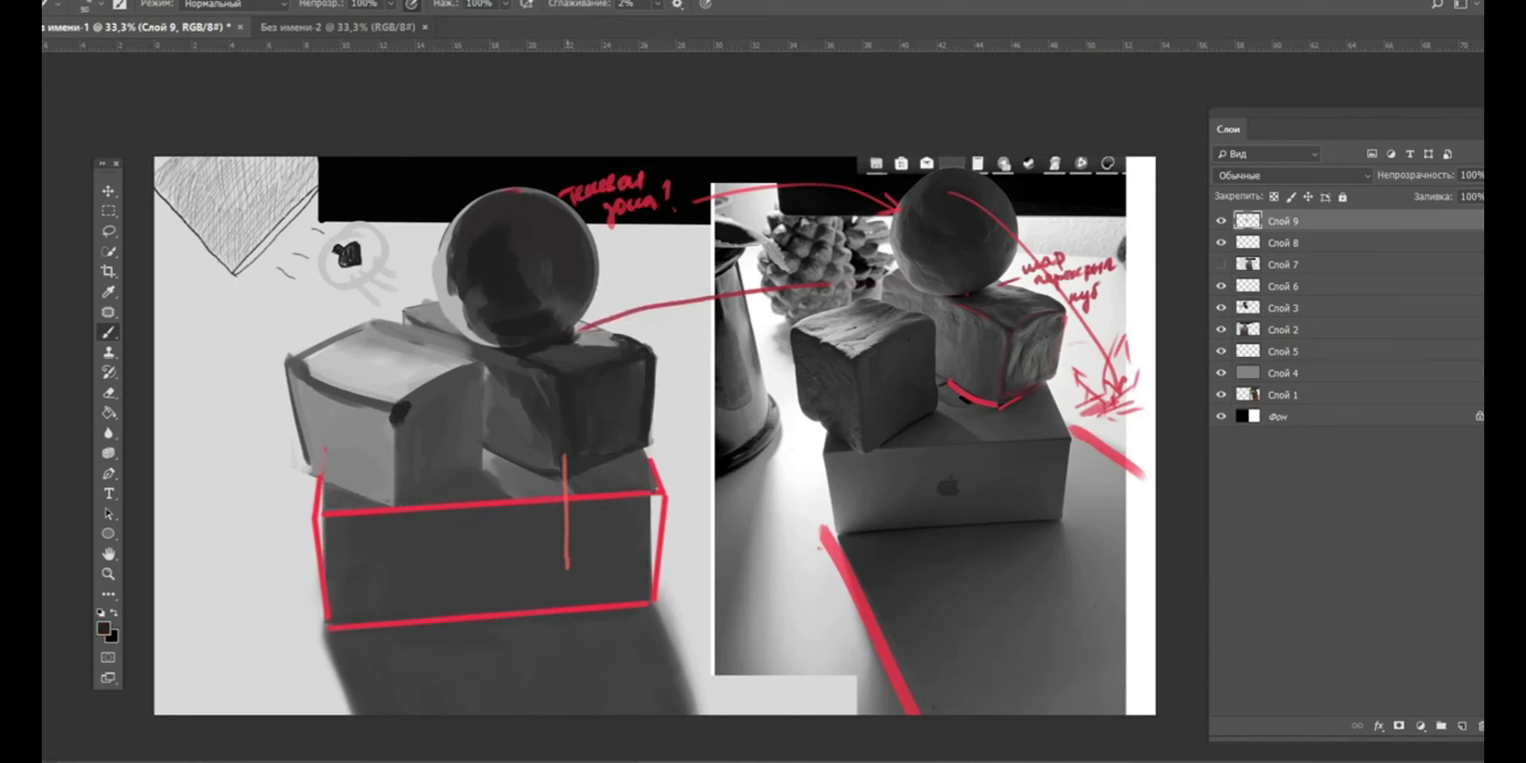
pyautogui.keyDown('alt'); pyautogui.click(678, 439); pyautogui.keyUp('alt')
pyautogui.moveTo(597, 422)
pyautogui.mouseDown()
pyautogui.moveTo(597, 435)
pyautogui.moveTo(597, 403)
pyautogui.moveTo(598, 438)
pyautogui.moveTo(601, 416)
pyautogui.mouseUp()
pyautogui.keyDown('alt'); pyautogui.click(526, 485); pyautogui.keyUp('alt')
pyautogui.moveTo(611, 368); pyautogui.dragTo(597, 397)
pyautogui.keyDown('alt'); pyautogui.click(628, 360); pyautogui.keyUp('alt')
pyautogui.keyDown('alt'); pyautogui.click(597, 457); pyautogui.keyUp('alt')
pyautogui.moveTo(583, 388); pyautogui.dragTo(584, 438)
pyautogui.keyDown('alt'); pyautogui.click(560, 387); pyautogui.keyUp('alt')
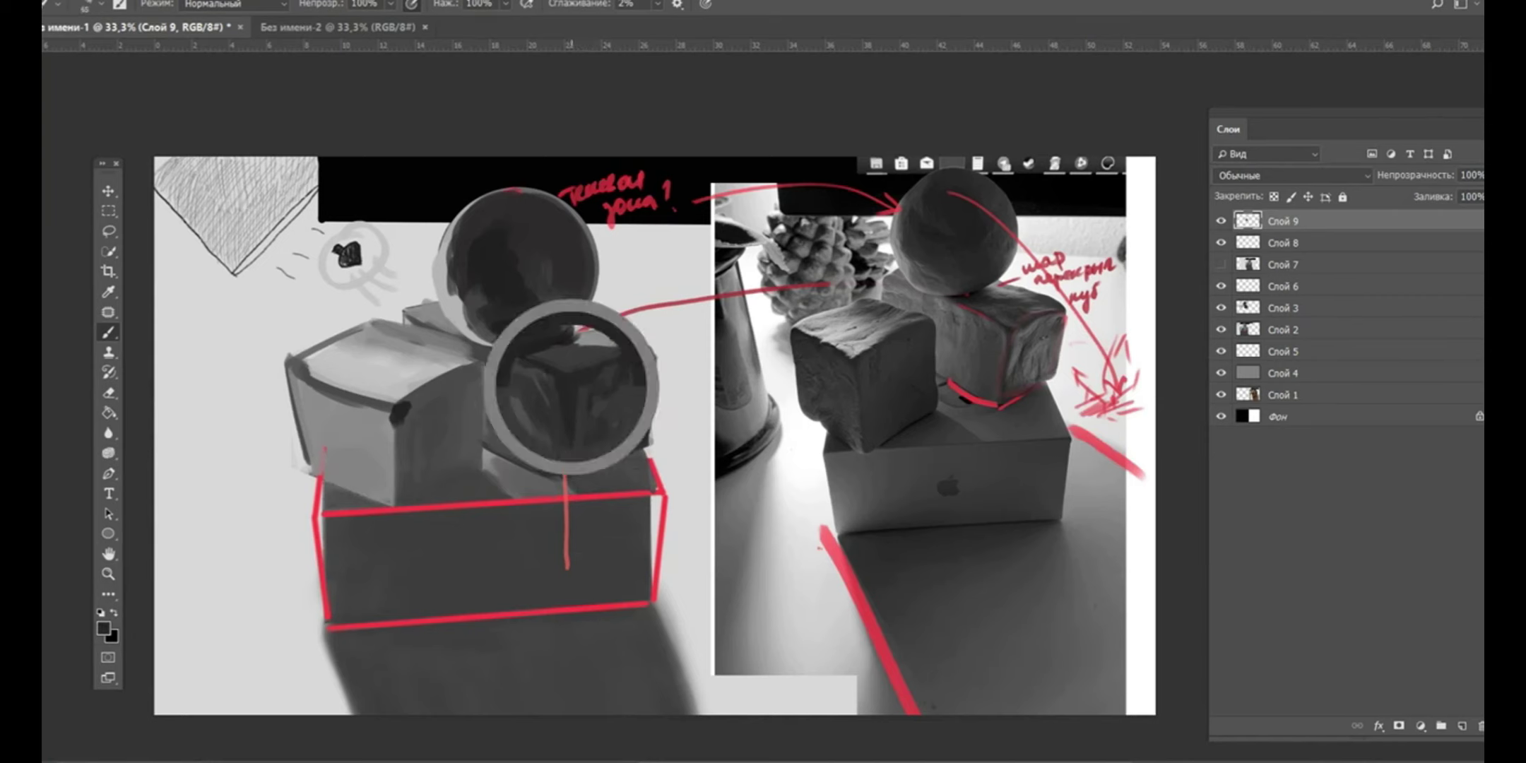
pyautogui.moveTo(565, 385)
pyautogui.mouseDown()
pyautogui.moveTo(541, 350)
pyautogui.moveTo(568, 355)
pyautogui.moveTo(588, 336)
pyautogui.mouseUp()
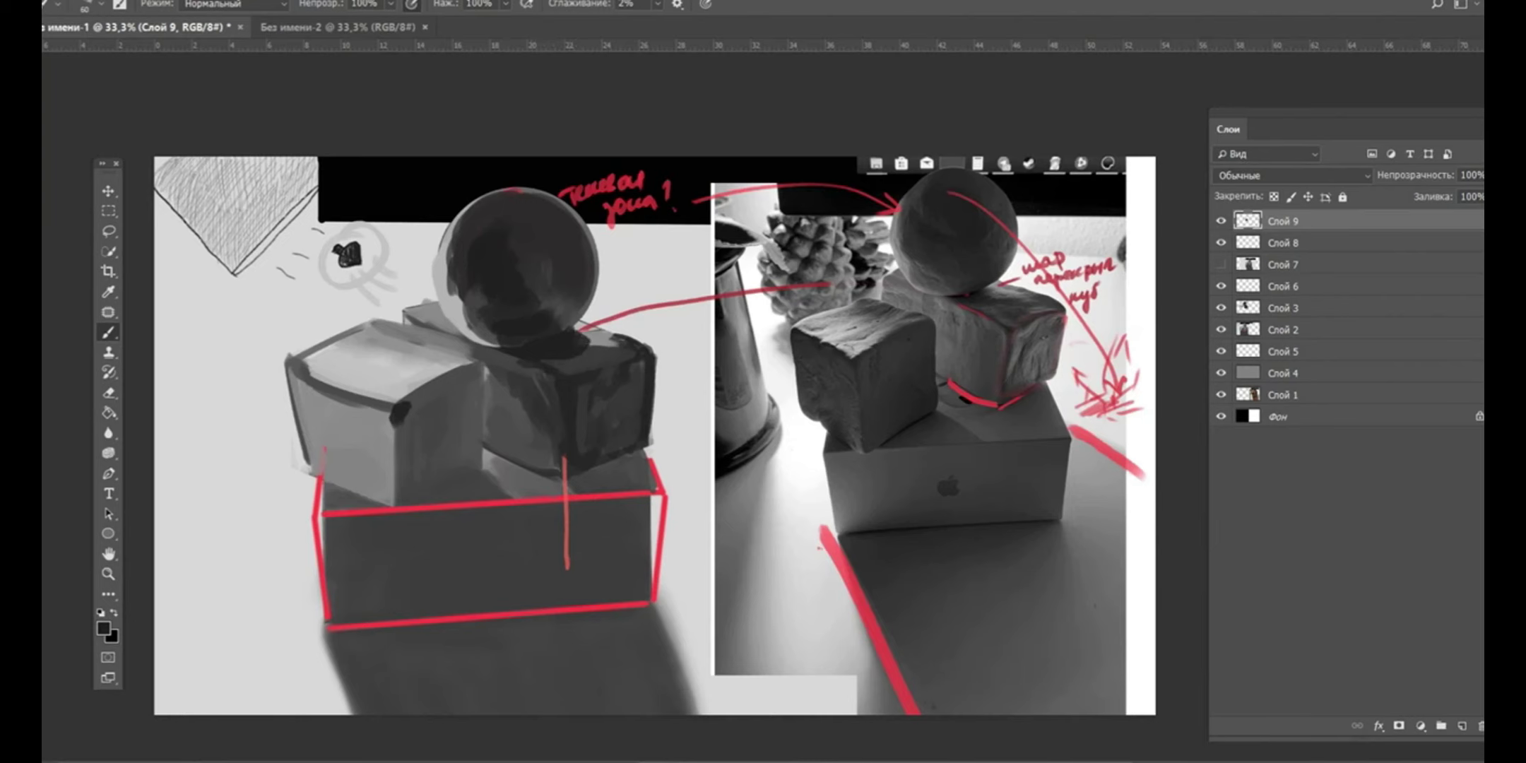
# - Hide the red sketch and paintover layers and delete the unused Слой 7
pyautogui.moveTo(1220, 220); pyautogui.dragTo(1220, 308)
pyautogui.click(1282, 264)
pyautogui.press('Delete')
pyautogui.click(1220, 307)
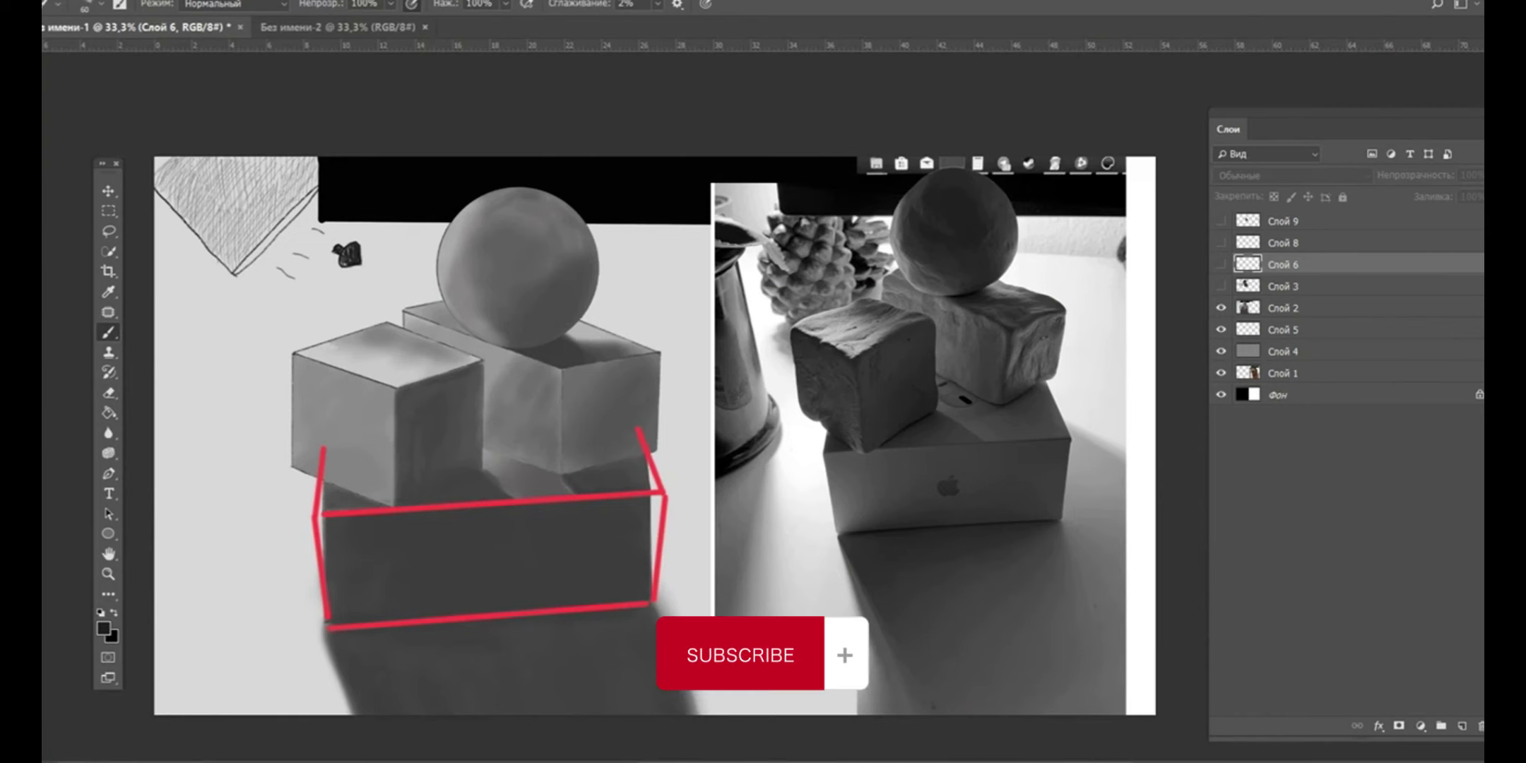
# - Darken a small spot on the painted cube with a size-35 grey brush on Слой 9, then add a new layer
pyautogui.moveTo(1221, 220); pyautogui.dragTo(1221, 286)
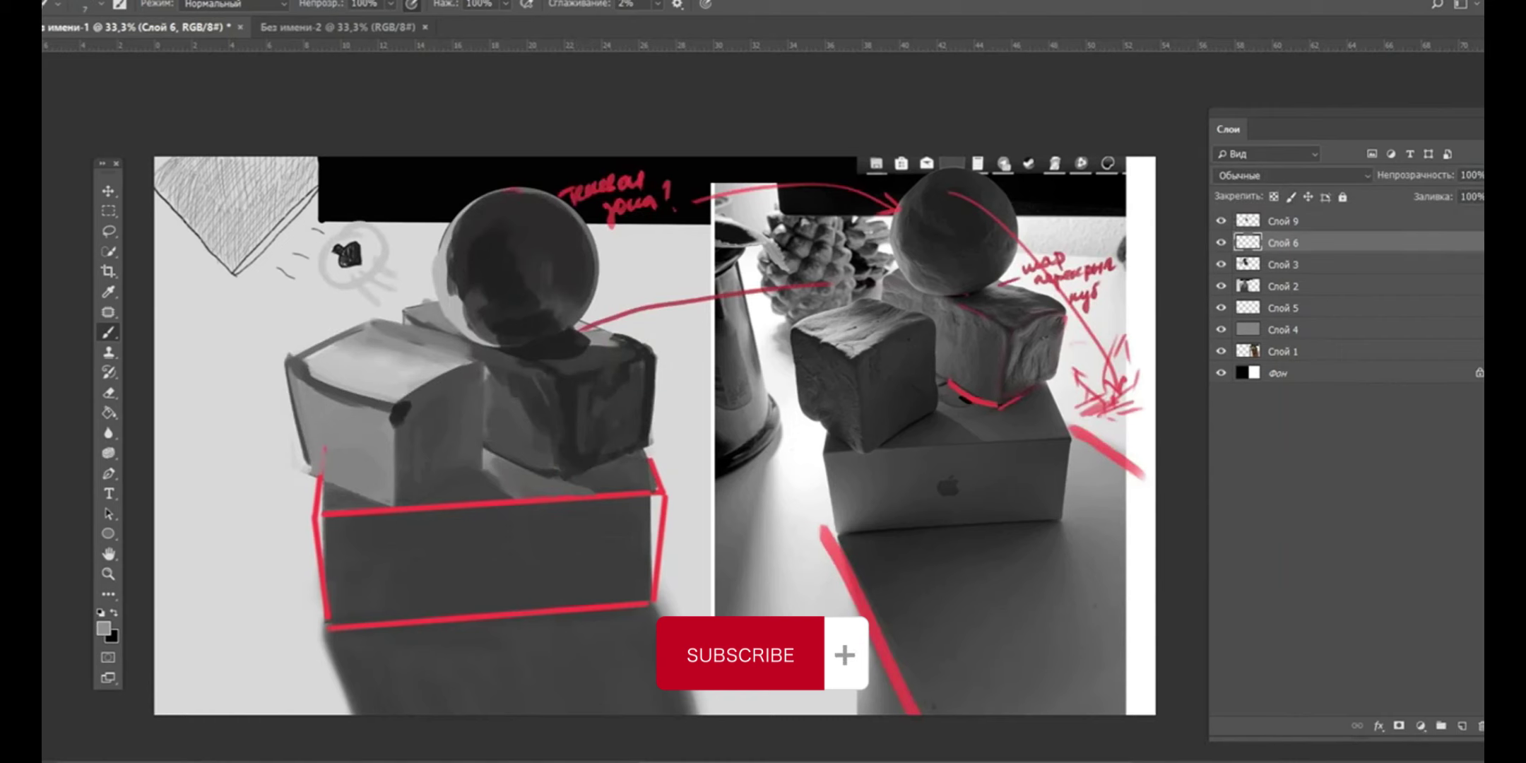
pyautogui.hotkey('alt', ']')
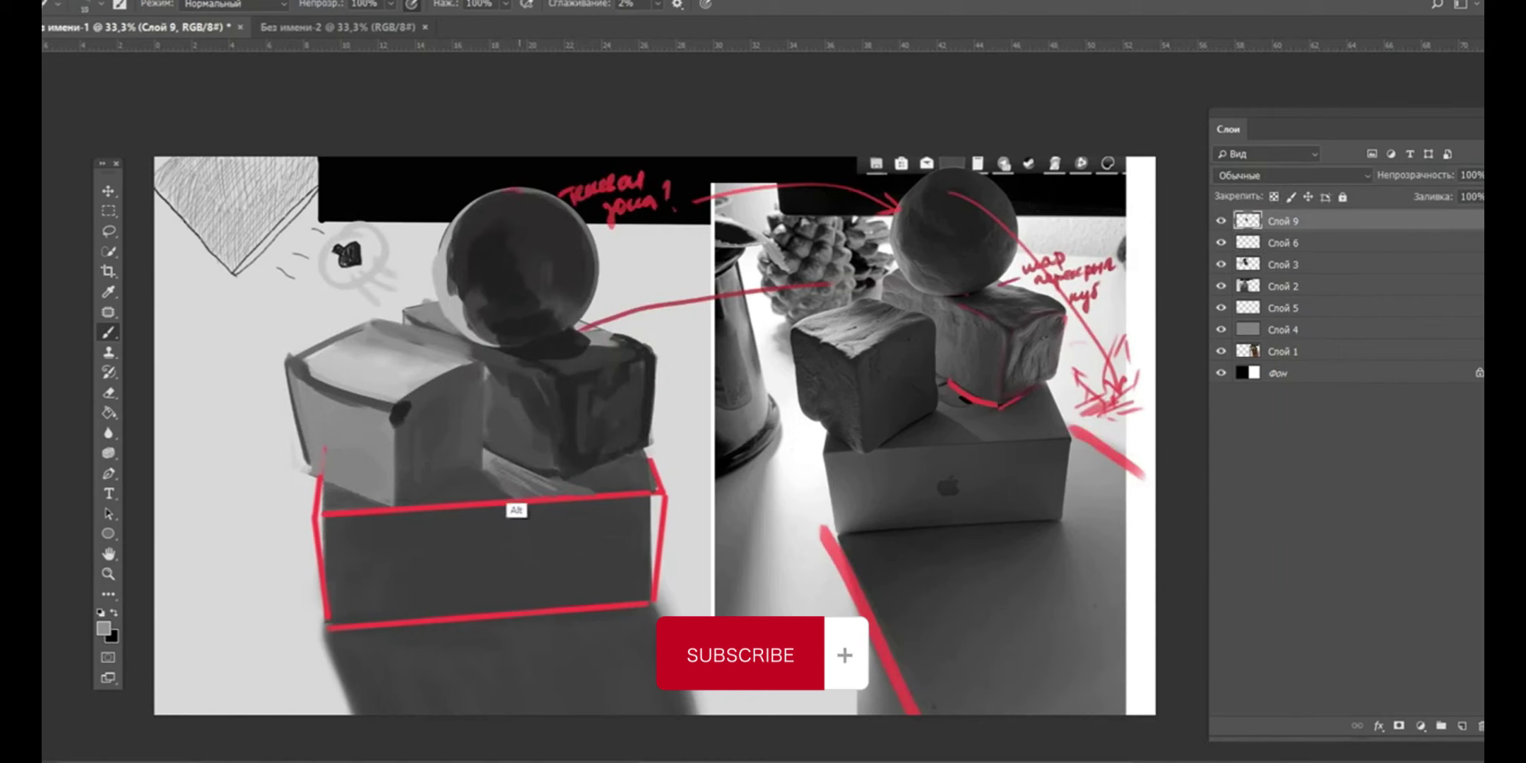
pyautogui.keyDown('alt'); pyautogui.click(543, 477); pyautogui.keyUp('alt')
pyautogui.press(']')
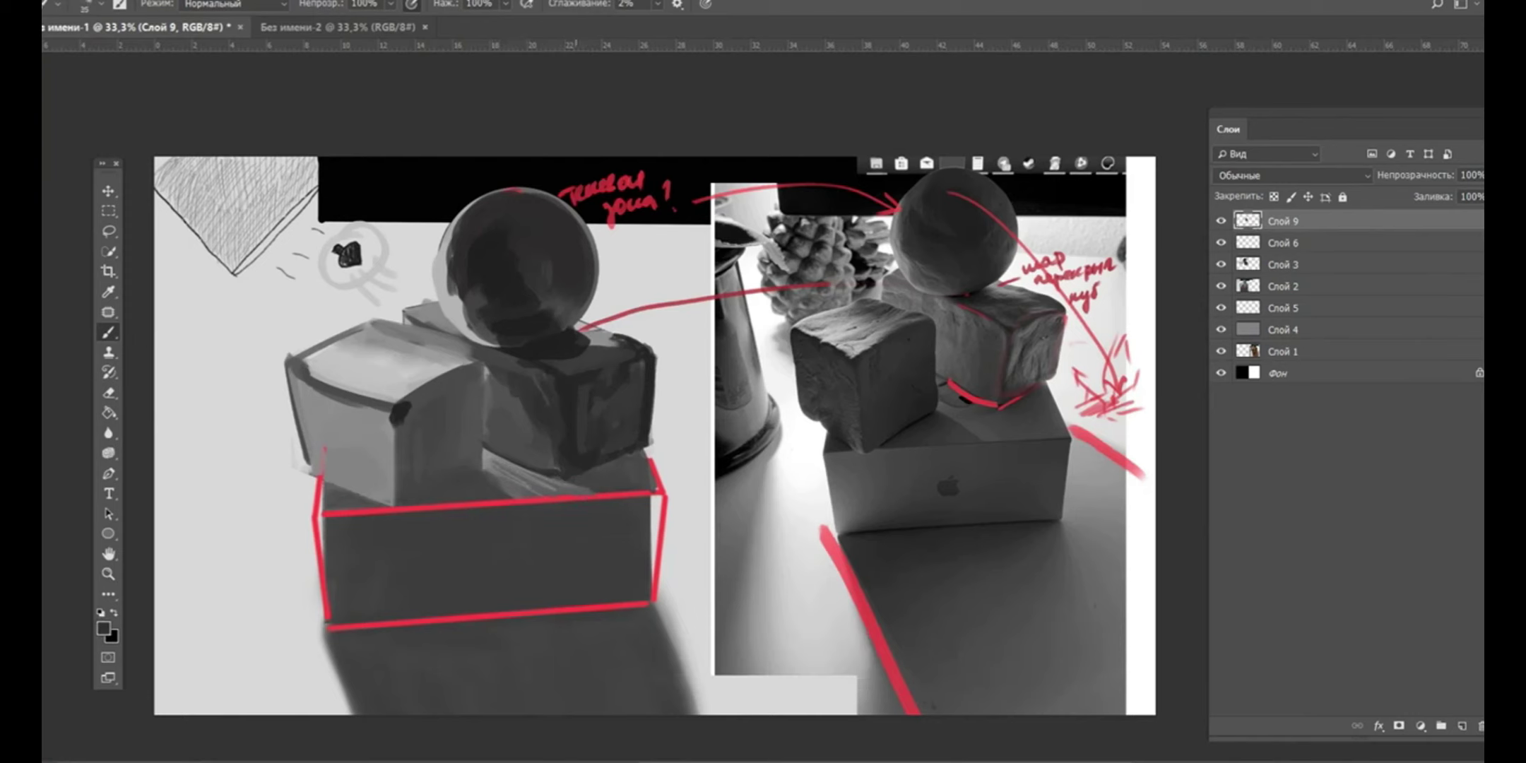
pyautogui.moveTo(594, 475); pyautogui.dragTo(615, 474)
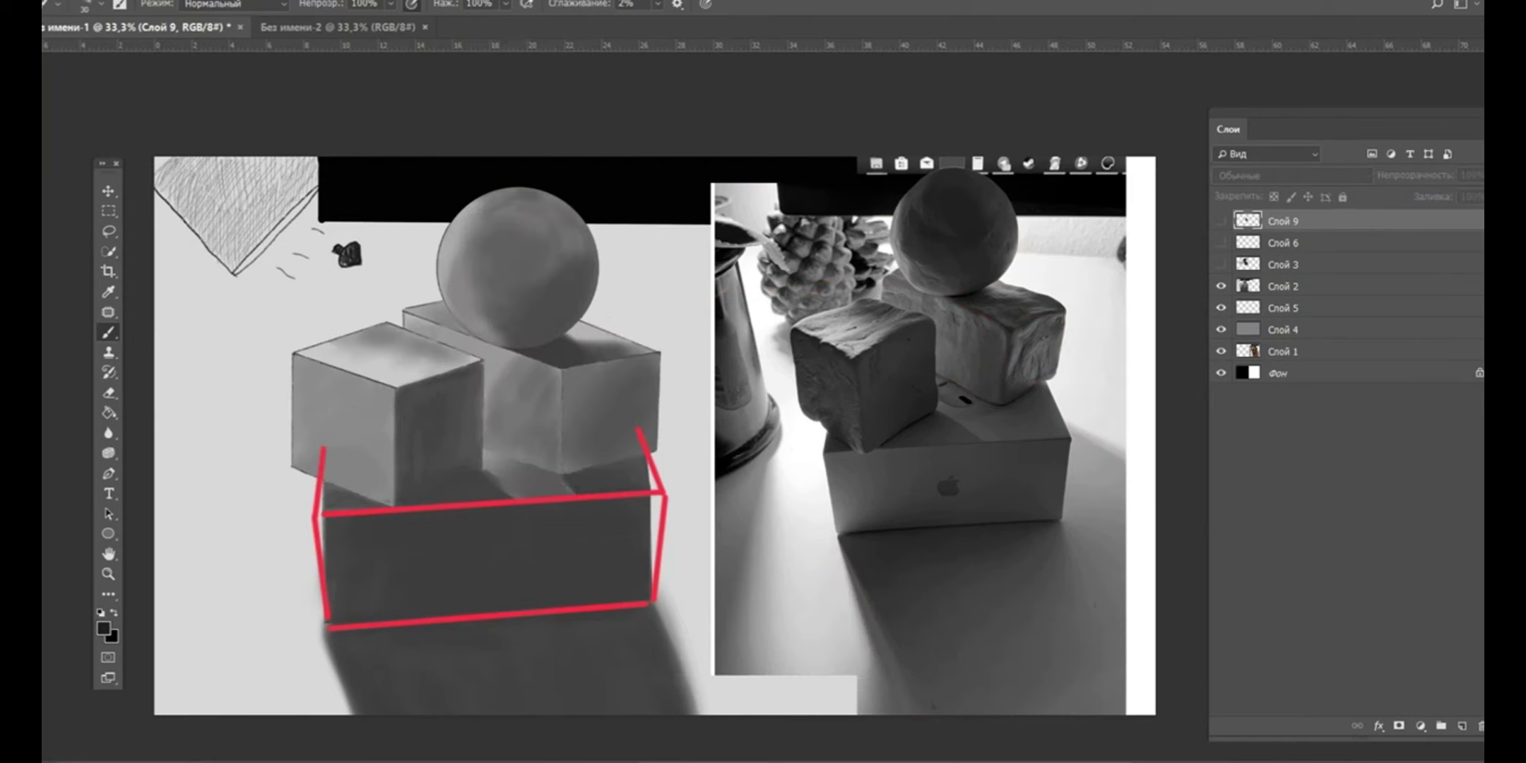
pyautogui.click(1461, 727)
# - Sample the box outline's red and draw a curved arrow at the top-left blob, discarding stray sphere strokes
pyautogui.keyDown('alt'); pyautogui.click(659, 528); pyautogui.keyUp('alt')
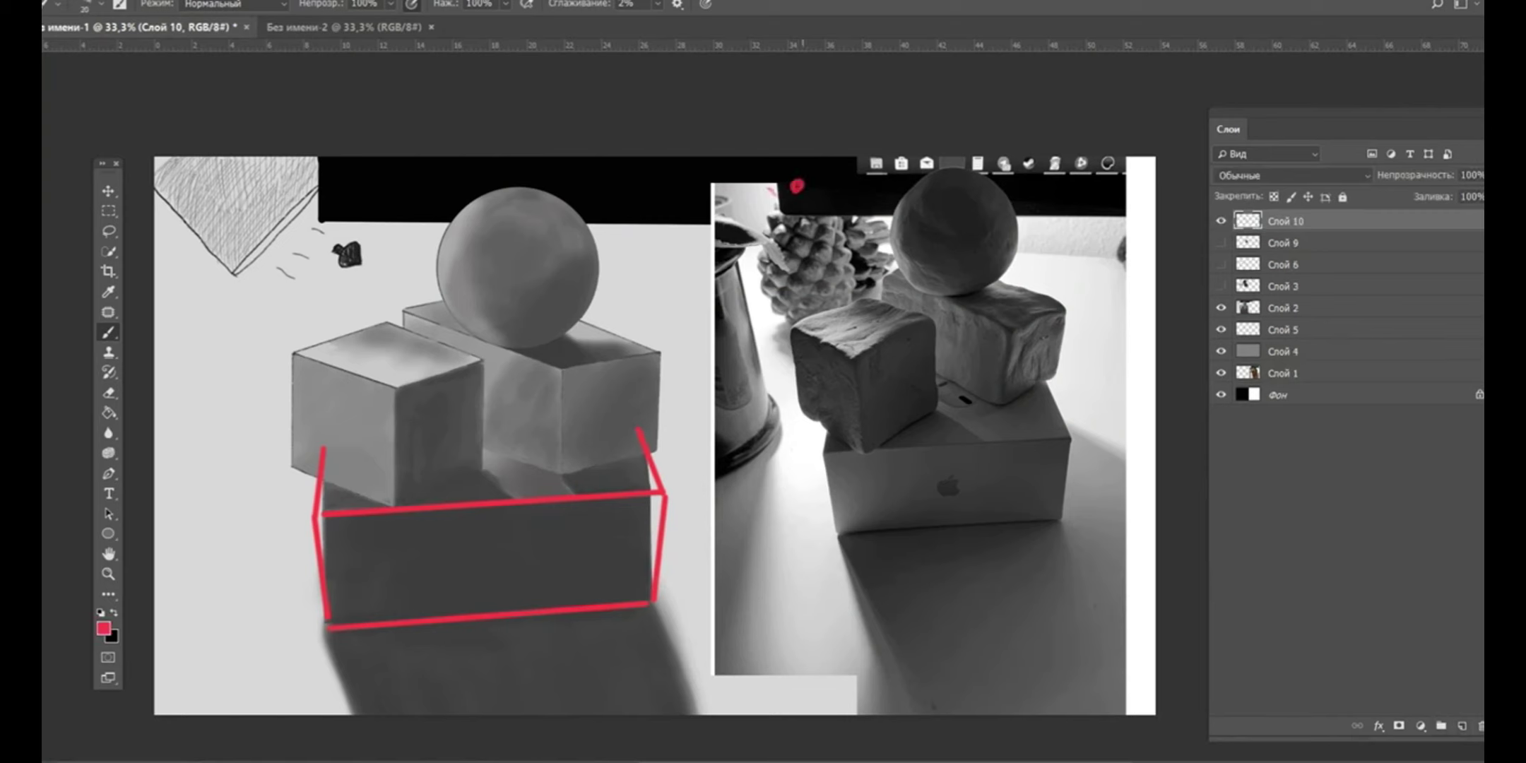
pyautogui.moveTo(450, 161); pyautogui.dragTo(369, 236)
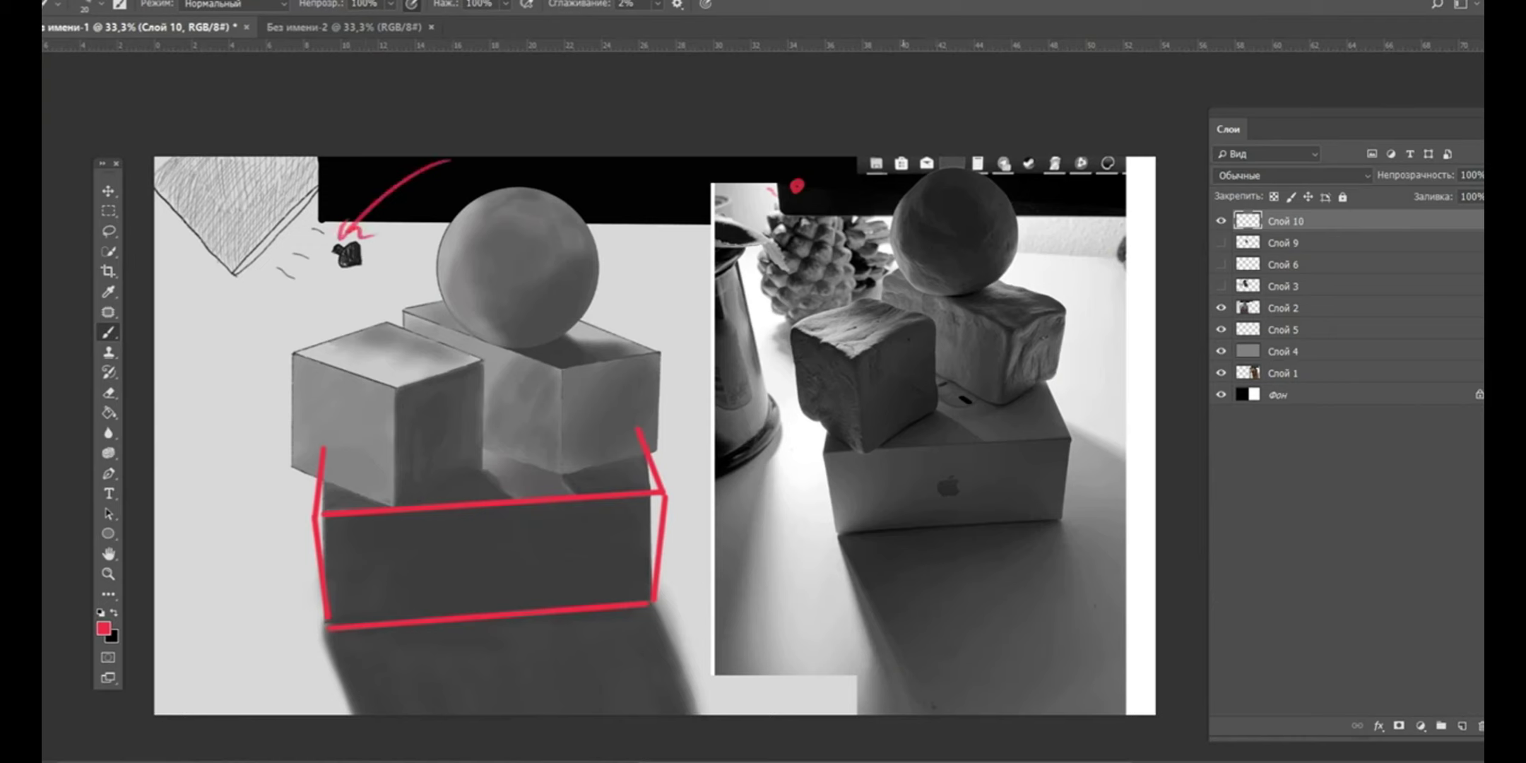
pyautogui.moveTo(905, 188); pyautogui.dragTo(891, 192)
pyautogui.moveTo(896, 244); pyautogui.dragTo(905, 275)
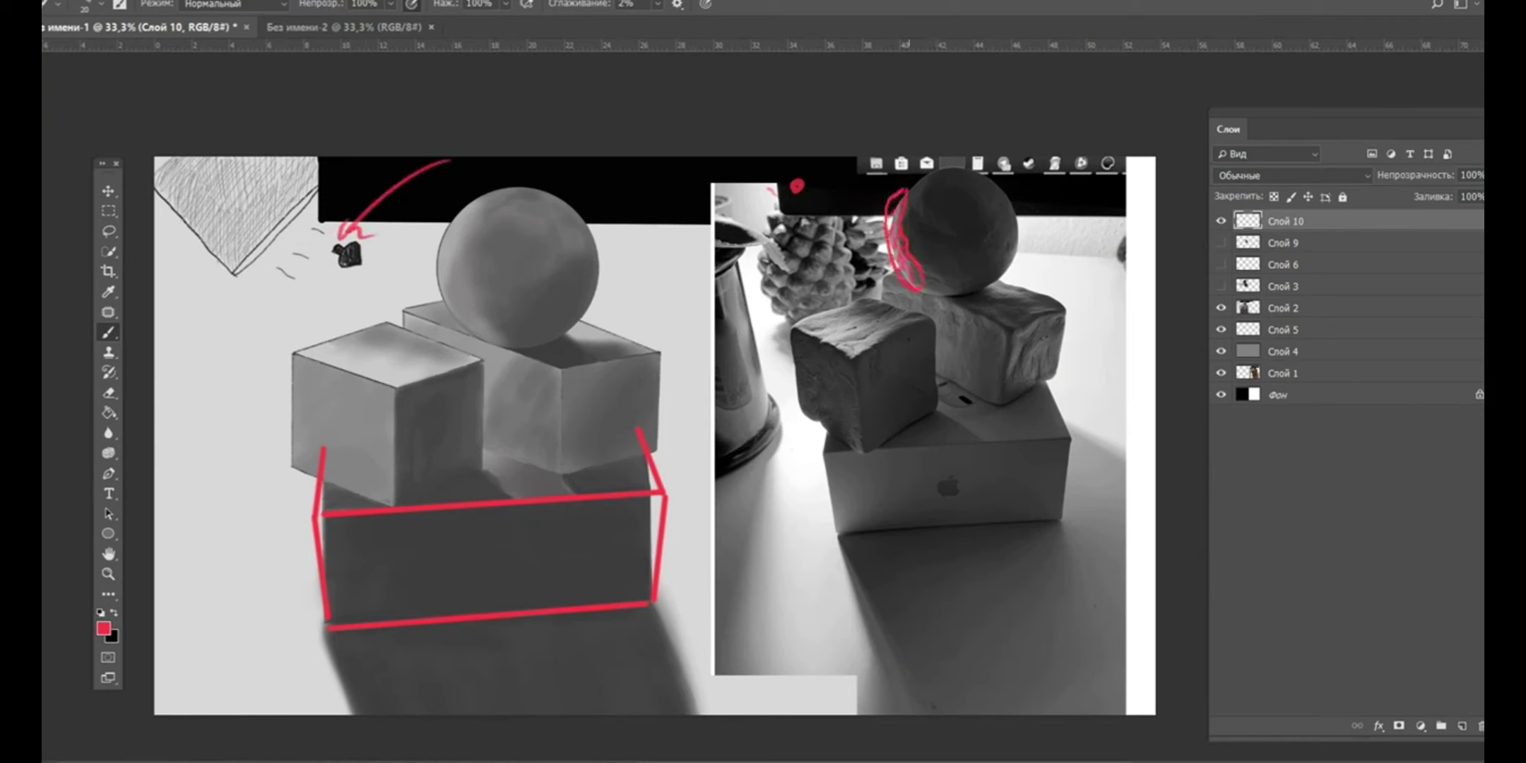
pyautogui.hotkey('ctrl', 'z')
pyautogui.moveTo(485, 199); pyautogui.dragTo(457, 261)
pyautogui.hotkey('ctrl', 'z')
pyautogui.hotkey('ctrl', 'z')
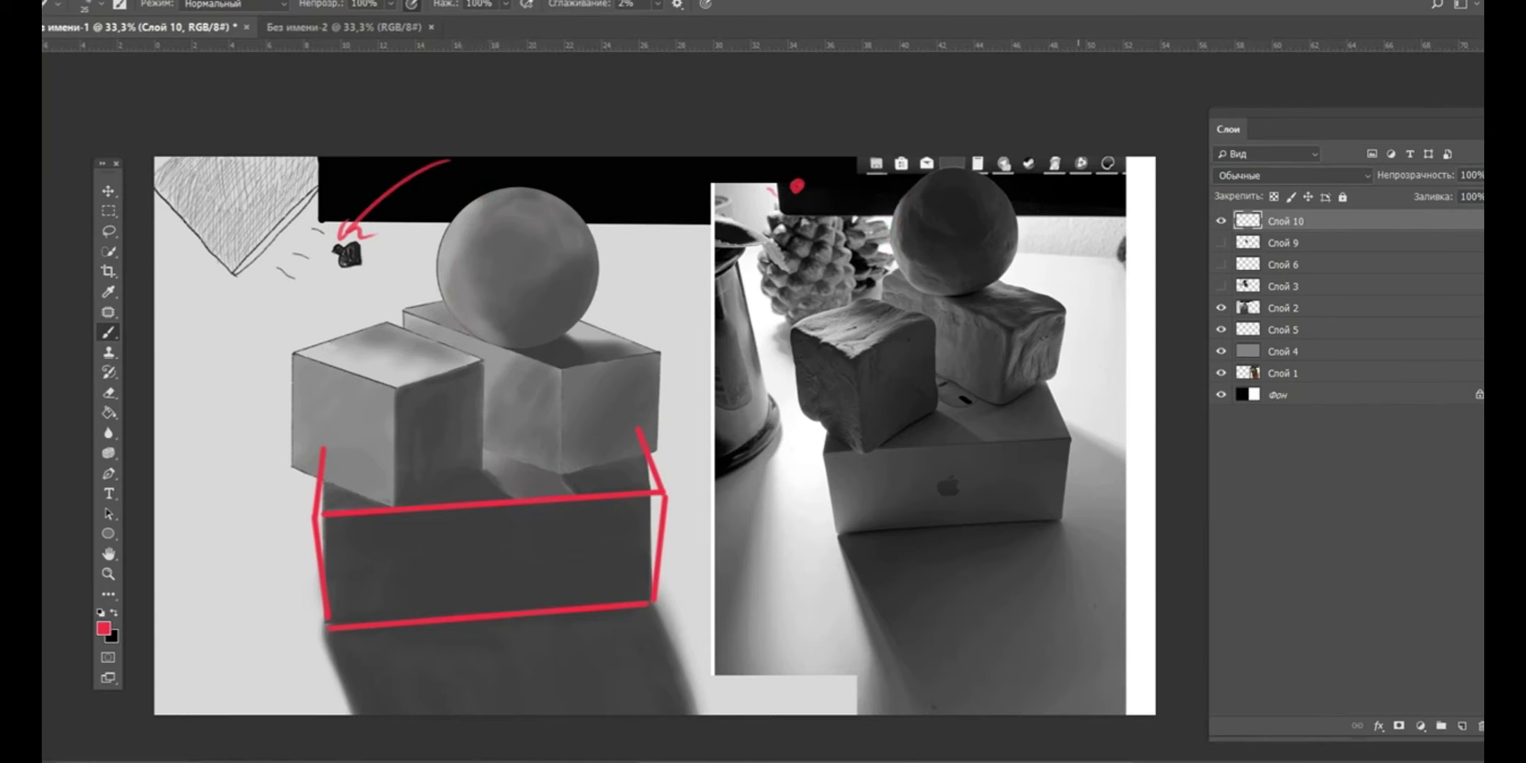
pyautogui.scroll(-1, 654, 429)
pyautogui.press('F6')
# - Try dark grey and red arcs along the sphere's left edge, undoing each attempt
pyautogui.moveTo(513, 286); pyautogui.dragTo(813, 365)
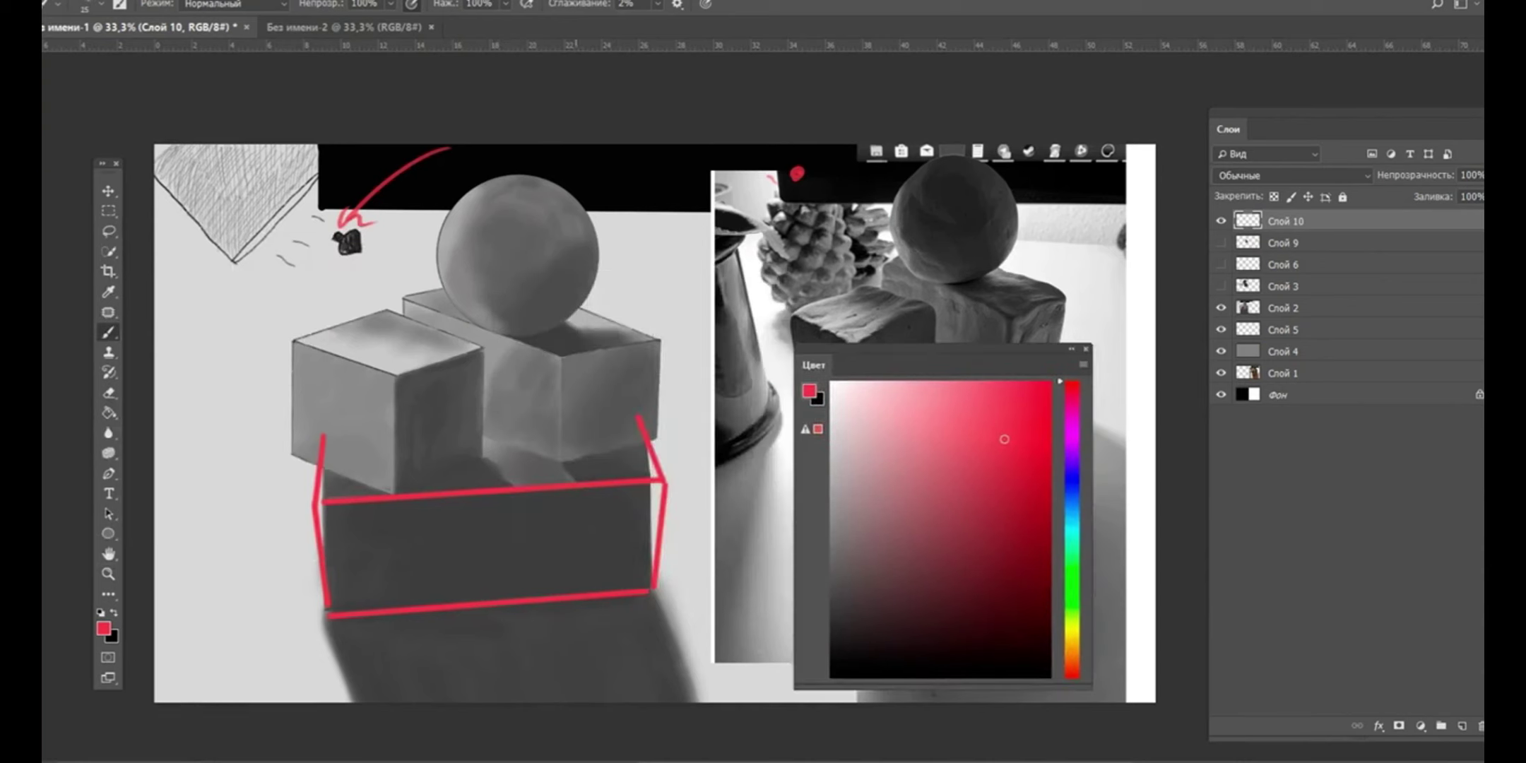
pyautogui.keyDown('alt'); pyautogui.click(914, 223); pyautogui.keyUp('alt')
pyautogui.keyDown('alt'); pyautogui.click(477, 247); pyautogui.keyUp('alt')
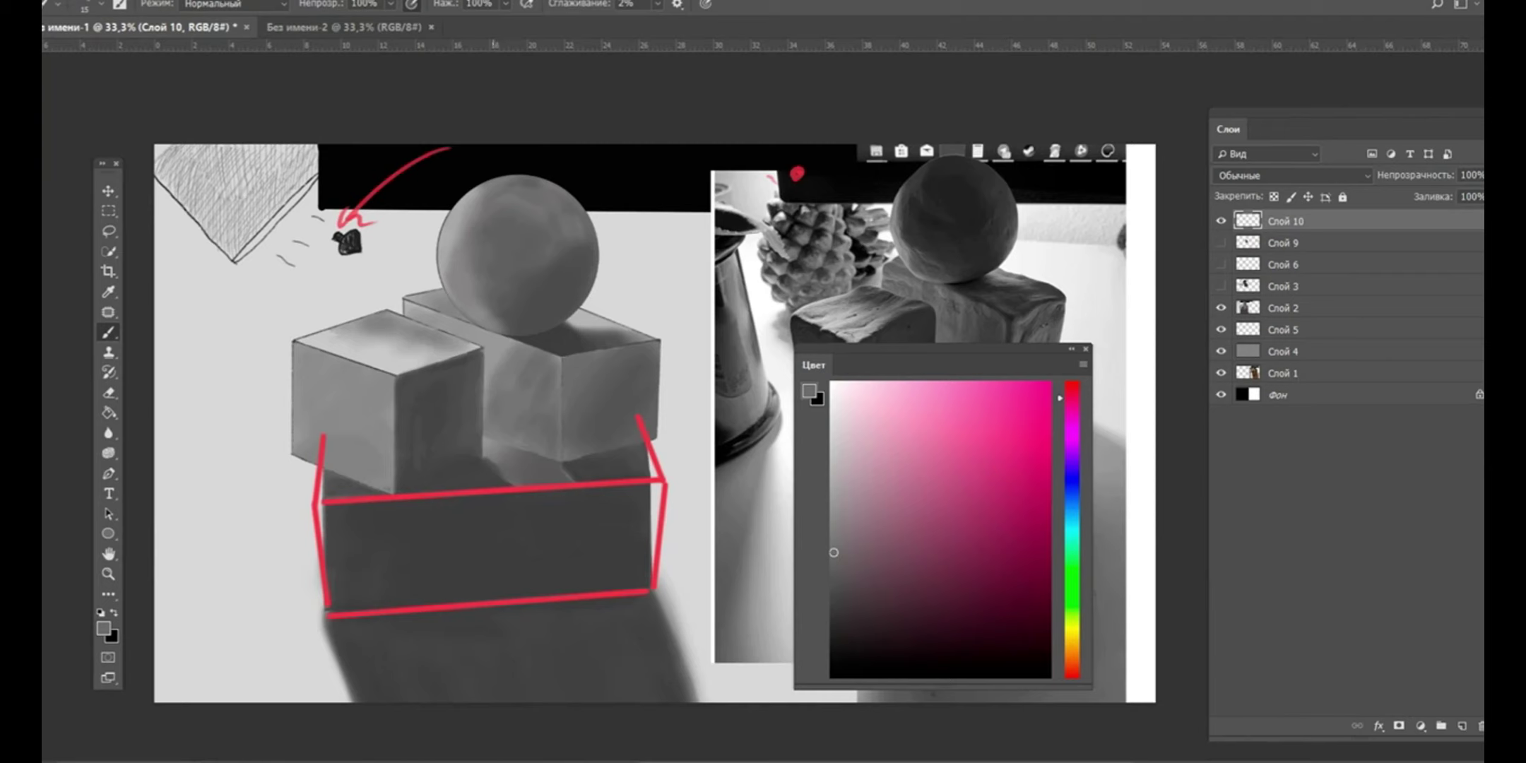
pyautogui.keyDown('alt'); pyautogui.click(519, 354); pyautogui.keyUp('alt')
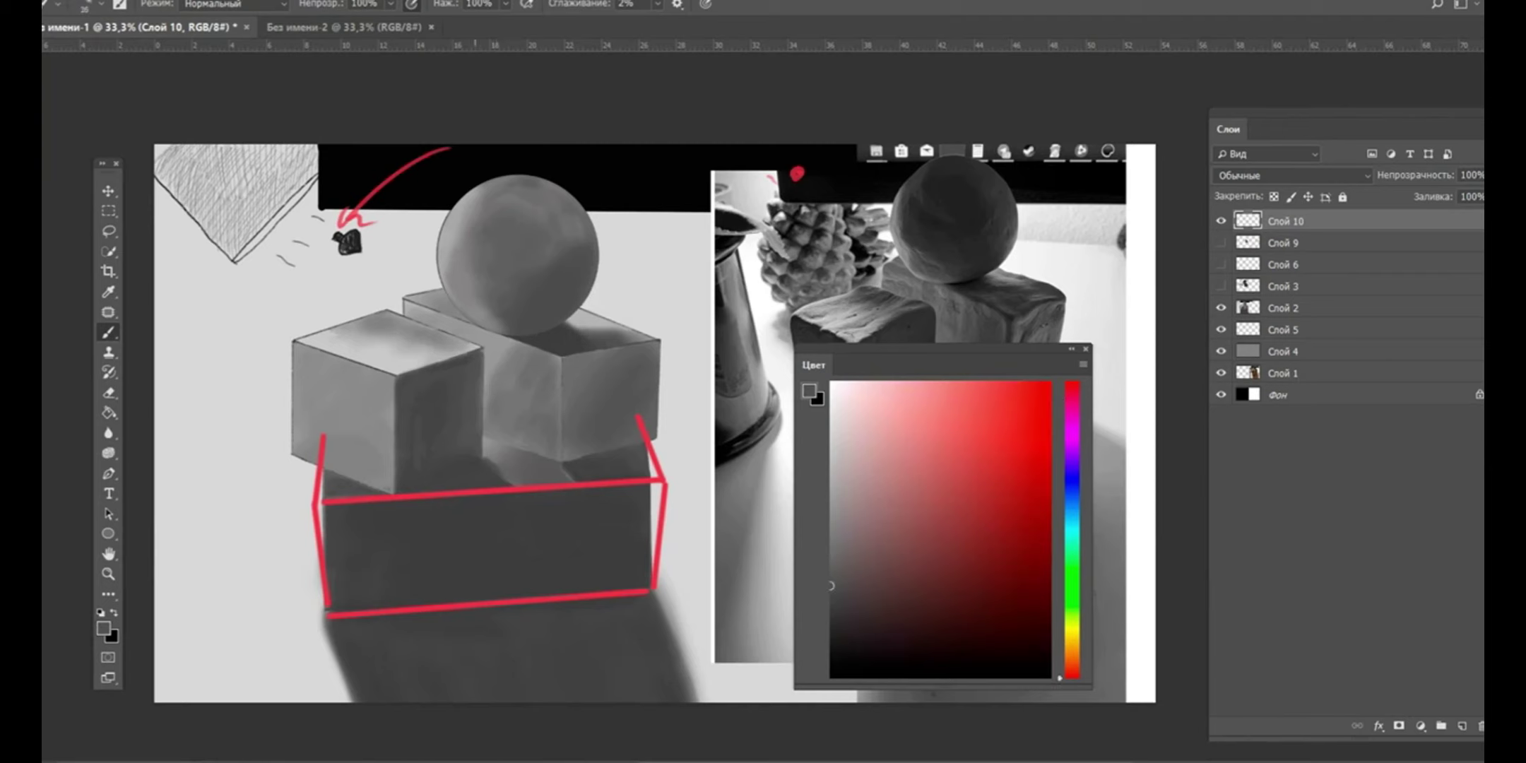
pyautogui.moveTo(486, 184)
pyautogui.mouseDown()
pyautogui.moveTo(460, 301)
pyautogui.moveTo(507, 293)
pyautogui.mouseUp()
pyautogui.hotkey('ctrl', 'z')
pyautogui.hotkey('ctrl', 'z')
pyautogui.keyDown('alt'); pyautogui.click(657, 474); pyautogui.keyUp('alt')
pyautogui.moveTo(509, 173); pyautogui.dragTo(503, 341)
pyautogui.hotkey('ctrl', 'z')
pyautogui.moveTo(502, 175); pyautogui.dragTo(501, 341)
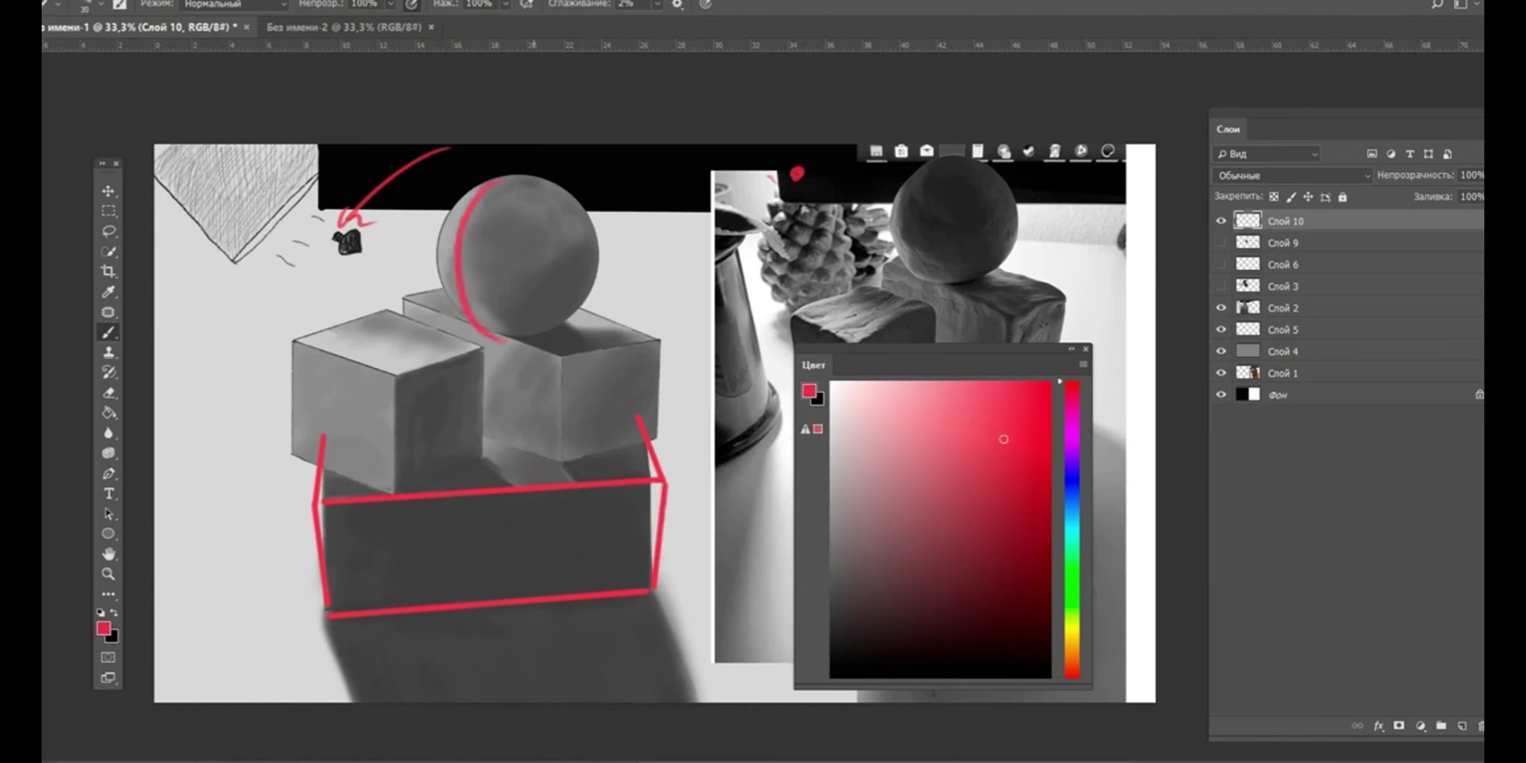
pyautogui.hotkey('ctrl', 'z')
# - Paint a dark grey shadow band down the sphere's left side and over its top
pyautogui.keyDown('alt'); pyautogui.click(911, 230); pyautogui.keyUp('alt')
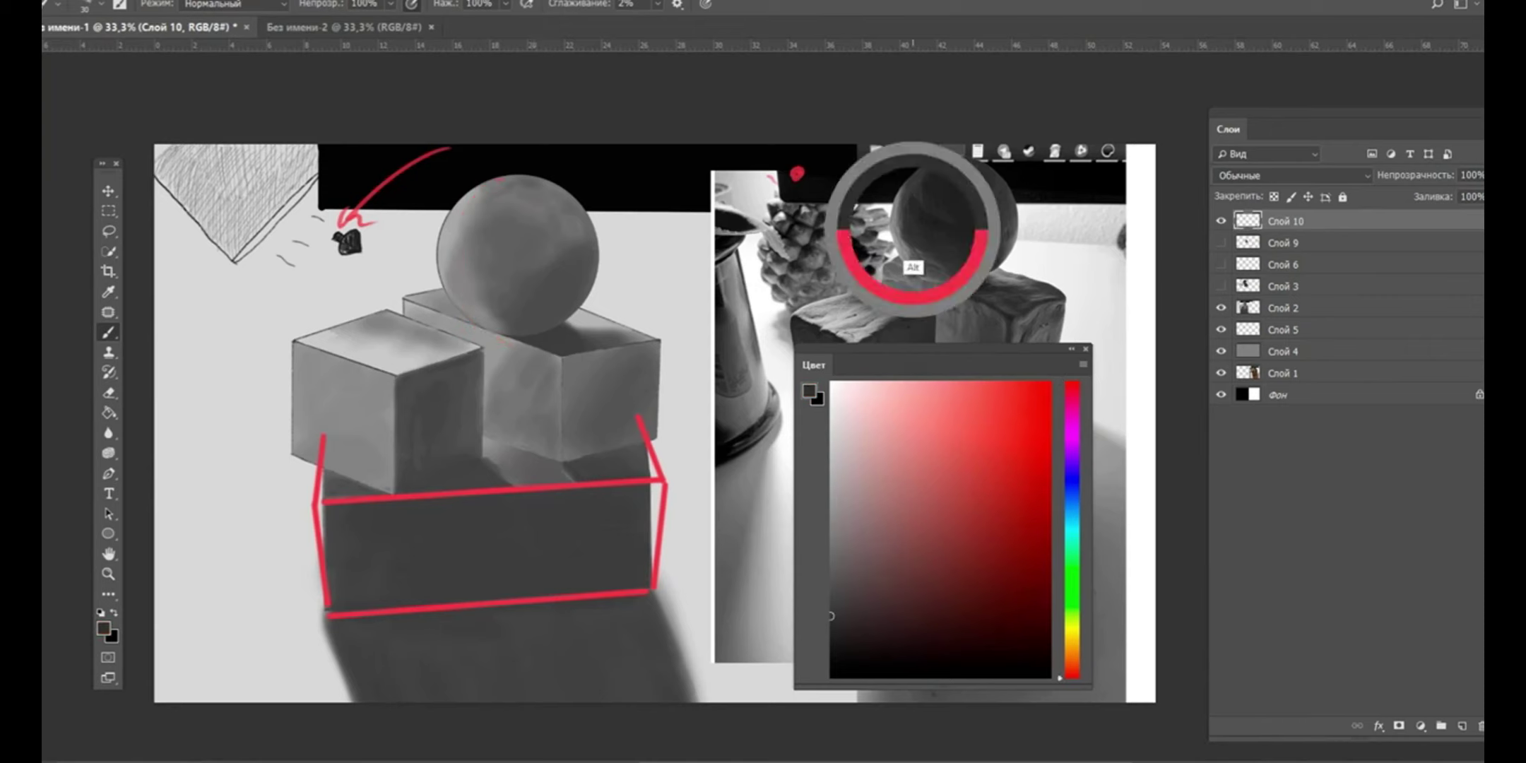
pyautogui.moveTo(461, 224)
pyautogui.mouseDown()
pyautogui.moveTo(495, 193)
pyautogui.moveTo(494, 314)
pyautogui.mouseUp()
pyautogui.moveTo(470, 254); pyautogui.dragTo(520, 329)
pyautogui.keyDown('alt'); pyautogui.click(495, 291); pyautogui.keyUp('alt')
pyautogui.moveTo(495, 241)
pyautogui.mouseDown()
pyautogui.moveTo(512, 188)
pyautogui.moveTo(551, 212)
pyautogui.mouseUp()
pyautogui.moveTo(465, 282)
pyautogui.mouseDown()
pyautogui.moveTo(466, 268)
pyautogui.moveTo(504, 258)
pyautogui.mouseUp()
pyautogui.keyDown('alt'); pyautogui.click(487, 291); pyautogui.keyUp('alt')
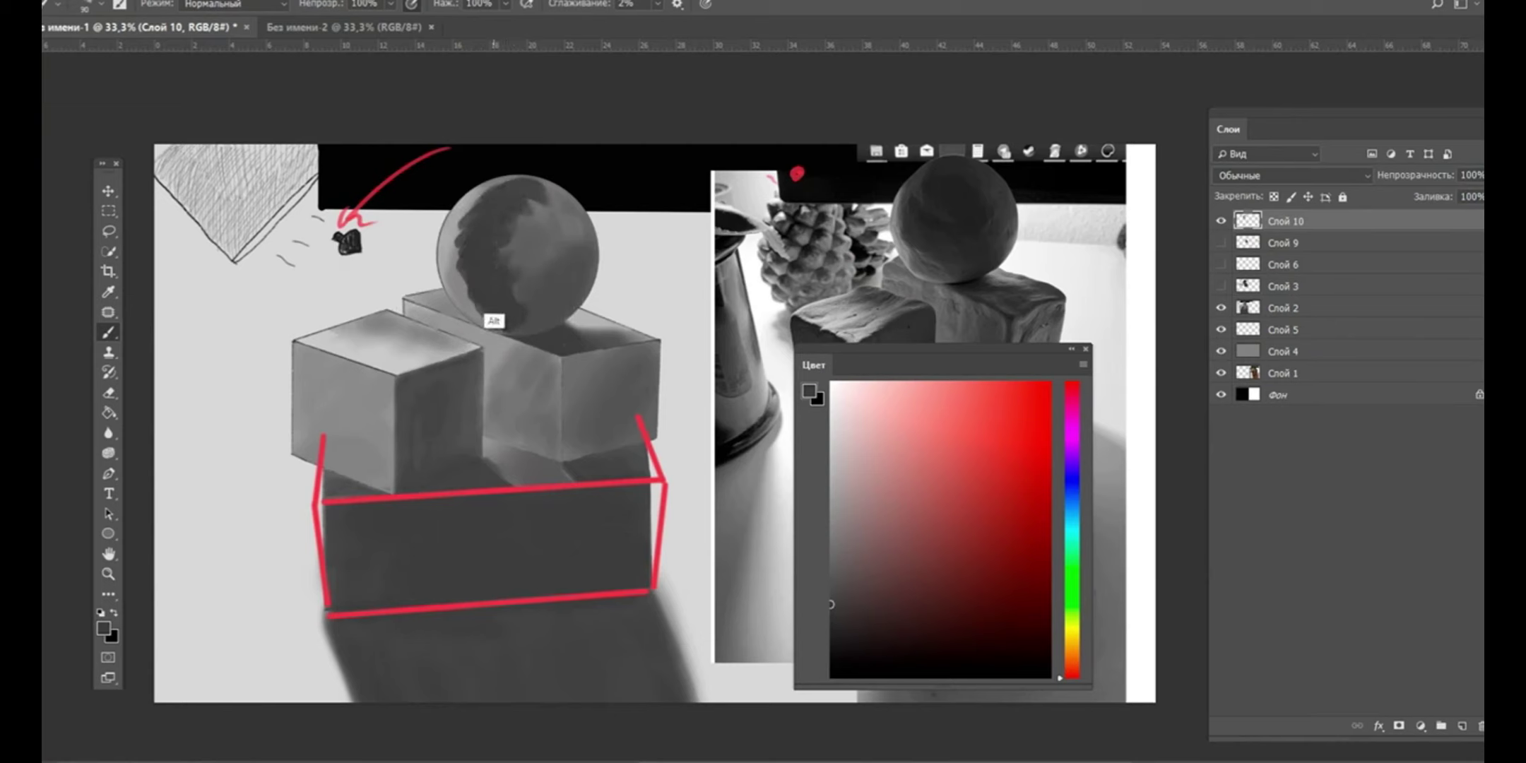
pyautogui.keyDown('alt'); pyautogui.click(492, 283); pyautogui.keyUp('alt')
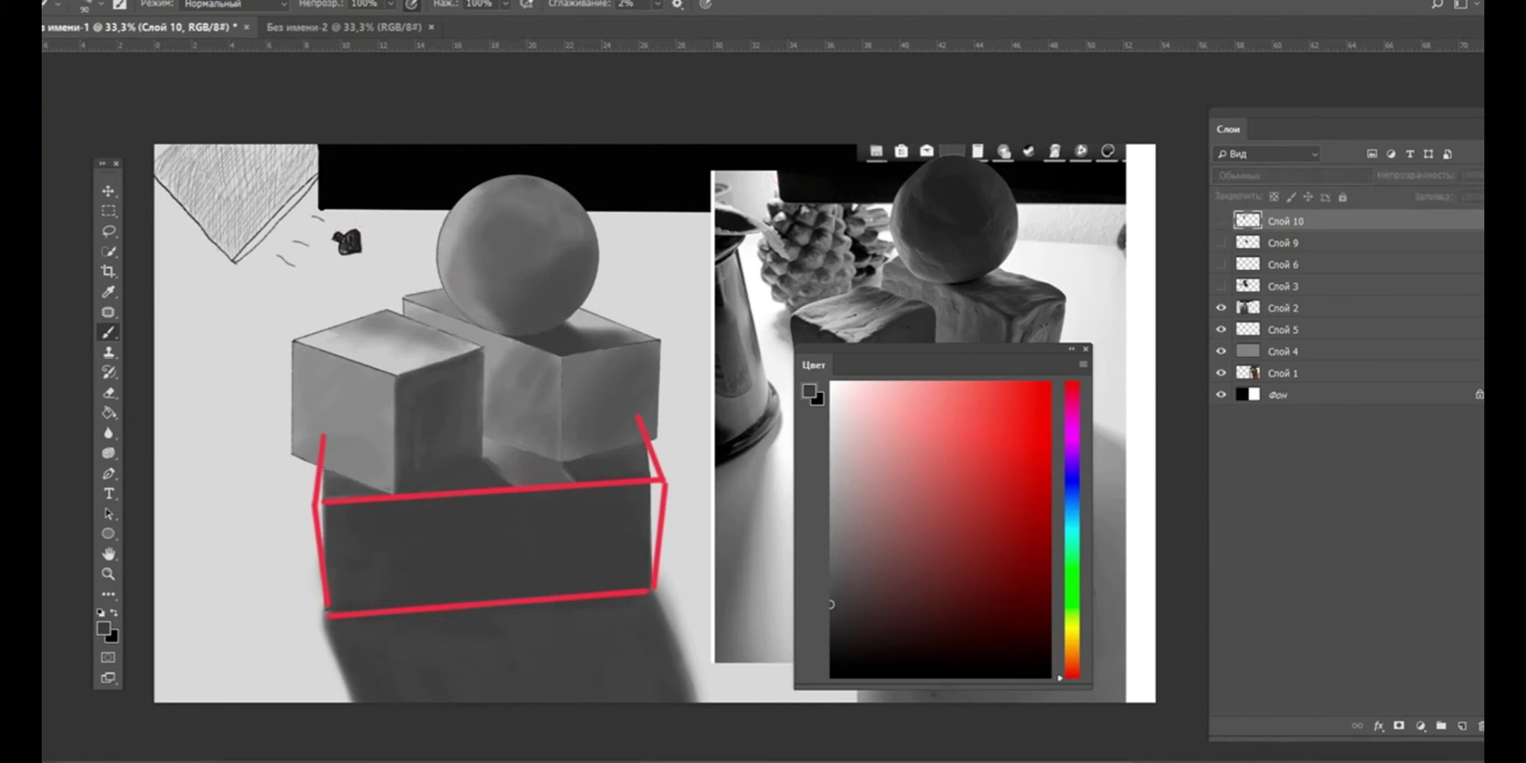
# - On Слой 9, darken the sphere's shading on its left, top and right with a 100 brush
pyautogui.hotkey('alt', '[')
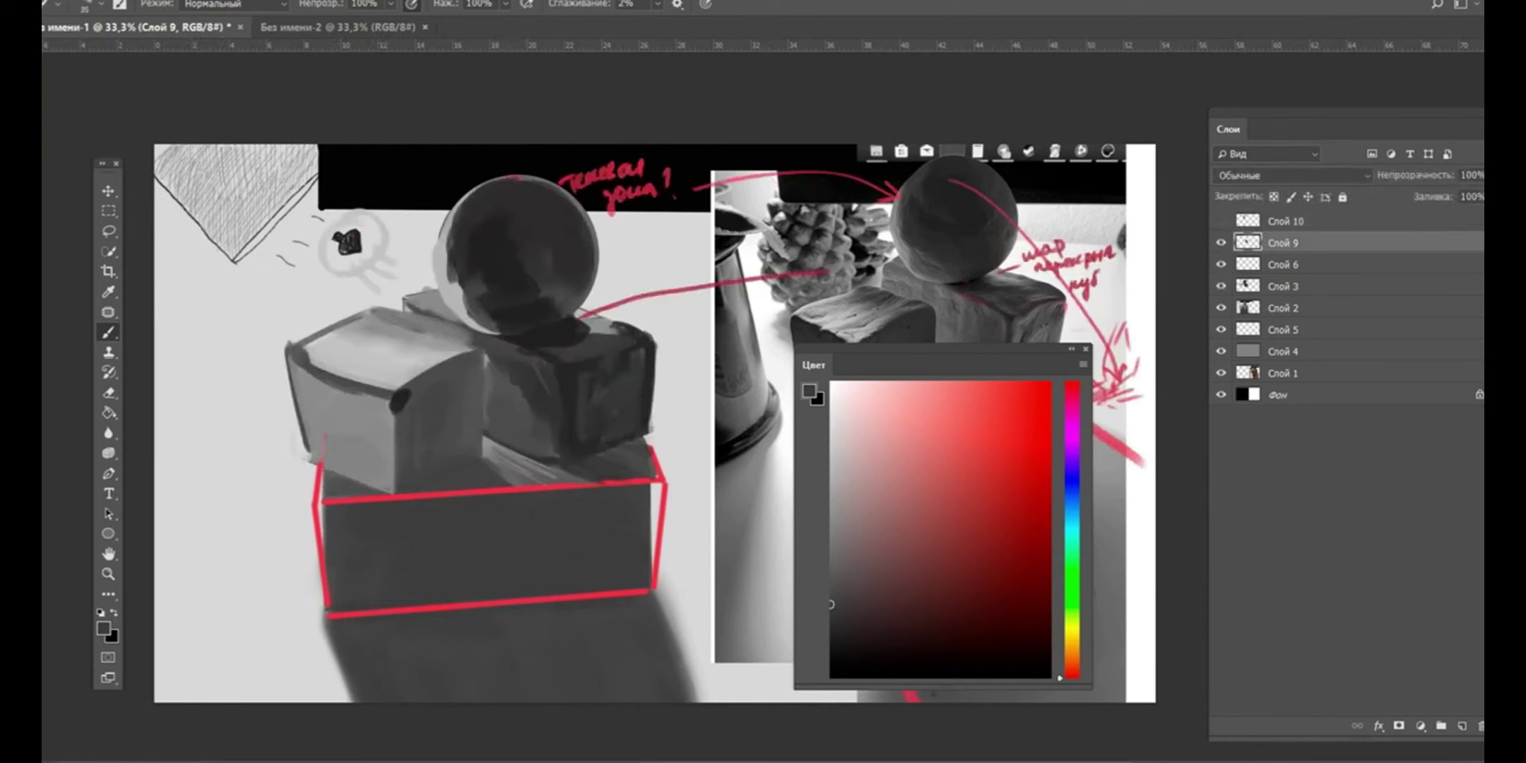
pyautogui.moveTo(455, 241)
pyautogui.mouseDown()
pyautogui.moveTo(487, 318)
pyautogui.moveTo(484, 305)
pyautogui.mouseUp()
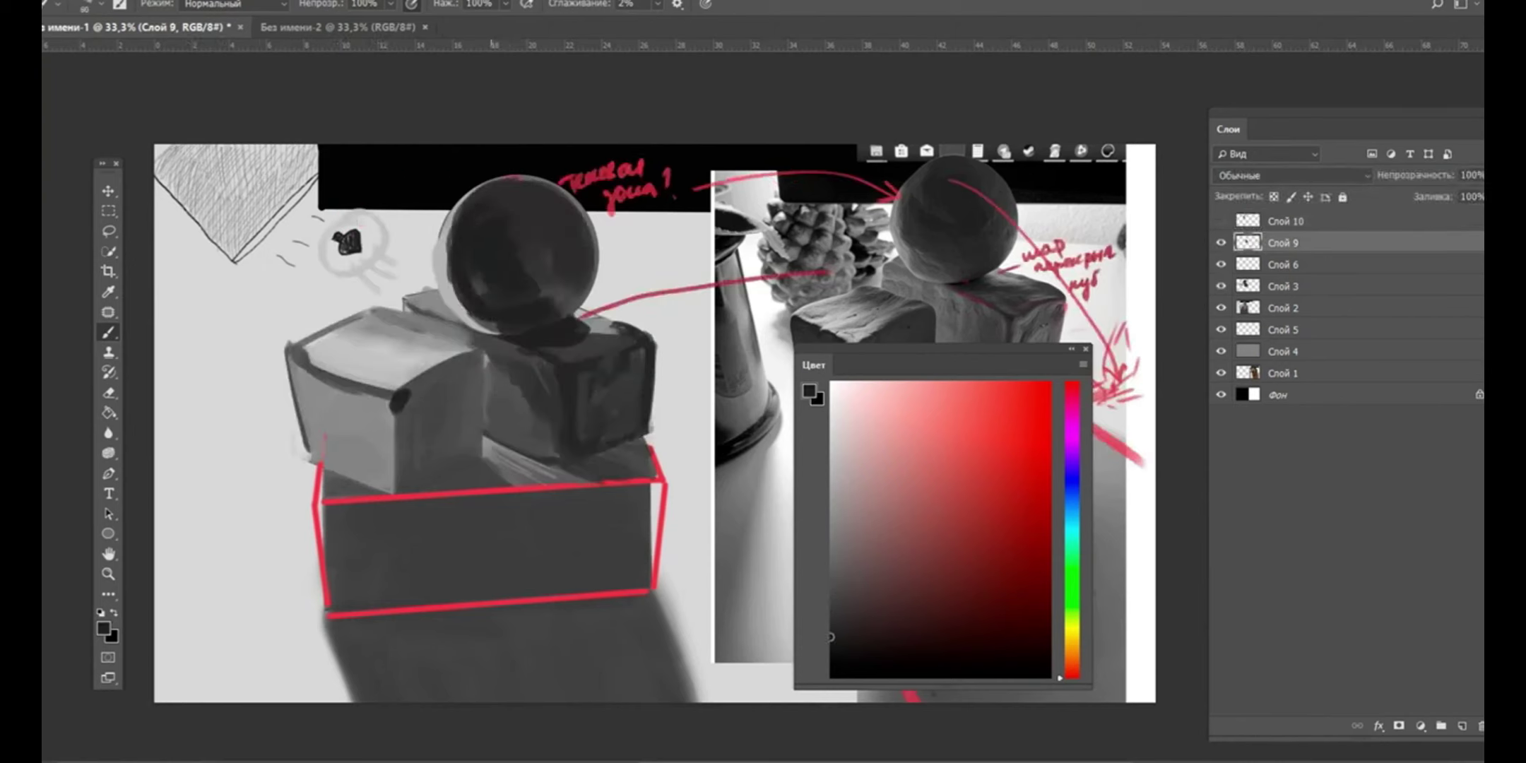
pyautogui.moveTo(452, 184); pyautogui.dragTo(502, 254)
pyautogui.moveTo(497, 315); pyautogui.dragTo(471, 327)
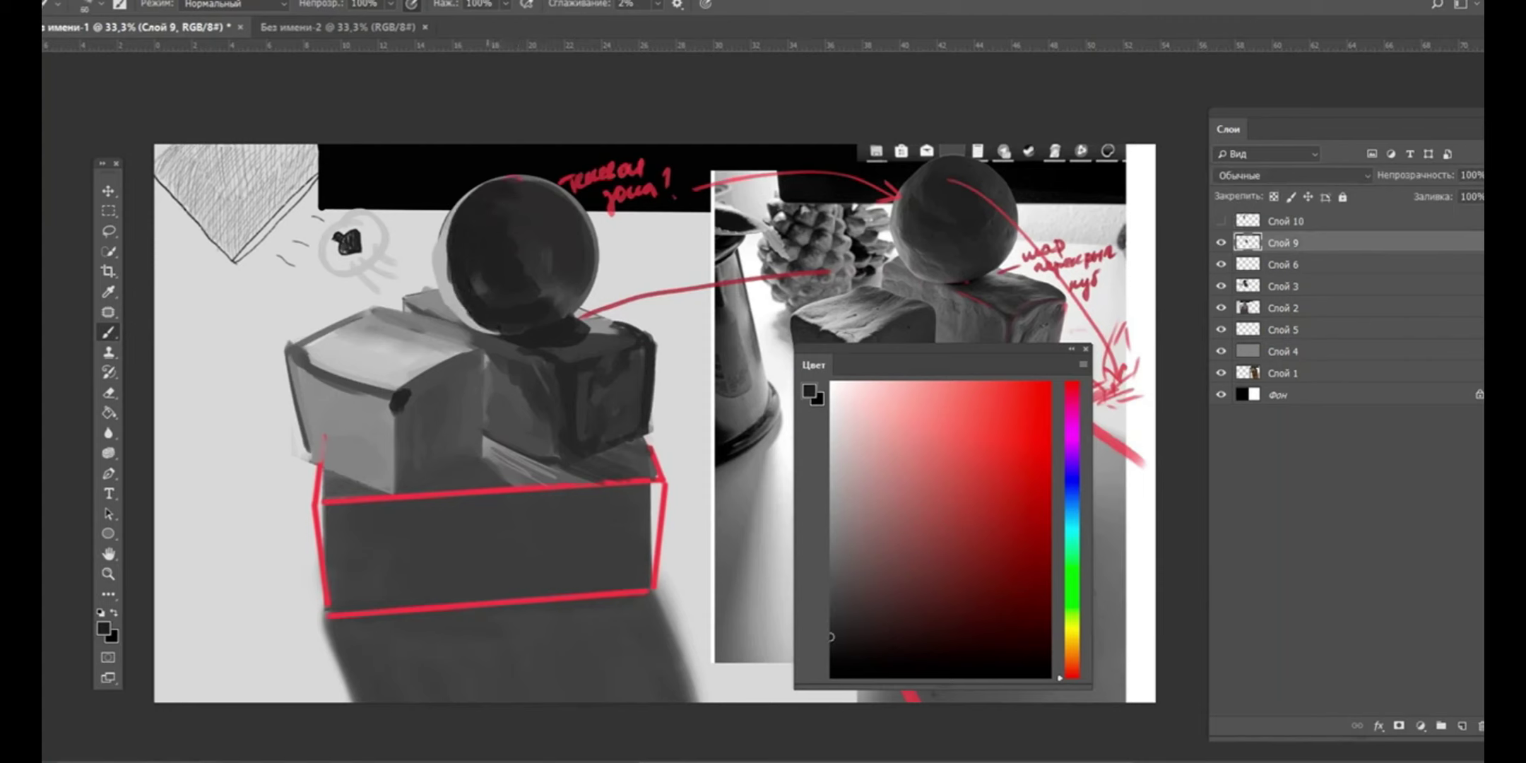
pyautogui.press(']')
pyautogui.press(']')
pyautogui.press(']')
pyautogui.moveTo(541, 297); pyautogui.dragTo(537, 250)
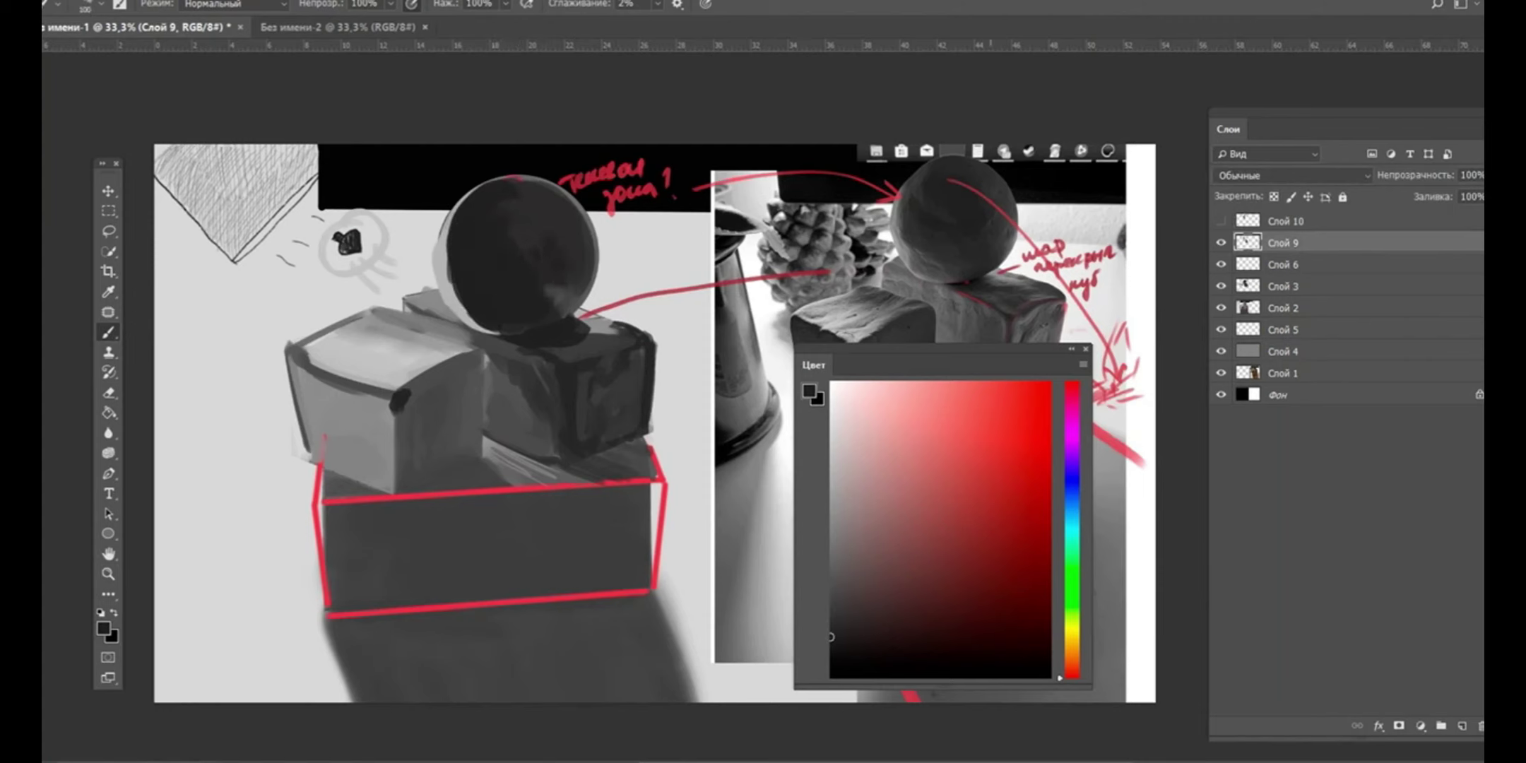
# - Sample greys from the photo and sphere and repaint the sphere's left edge at brush size 90
pyautogui.keyDown('alt'); pyautogui.click(996, 244); pyautogui.keyUp('alt')
pyautogui.keyDown('alt'); pyautogui.click(988, 235); pyautogui.keyUp('alt')
pyautogui.keyDown('alt'); pyautogui.click(518, 279); pyautogui.keyUp('alt')
pyautogui.press(']')
pyautogui.press('[')
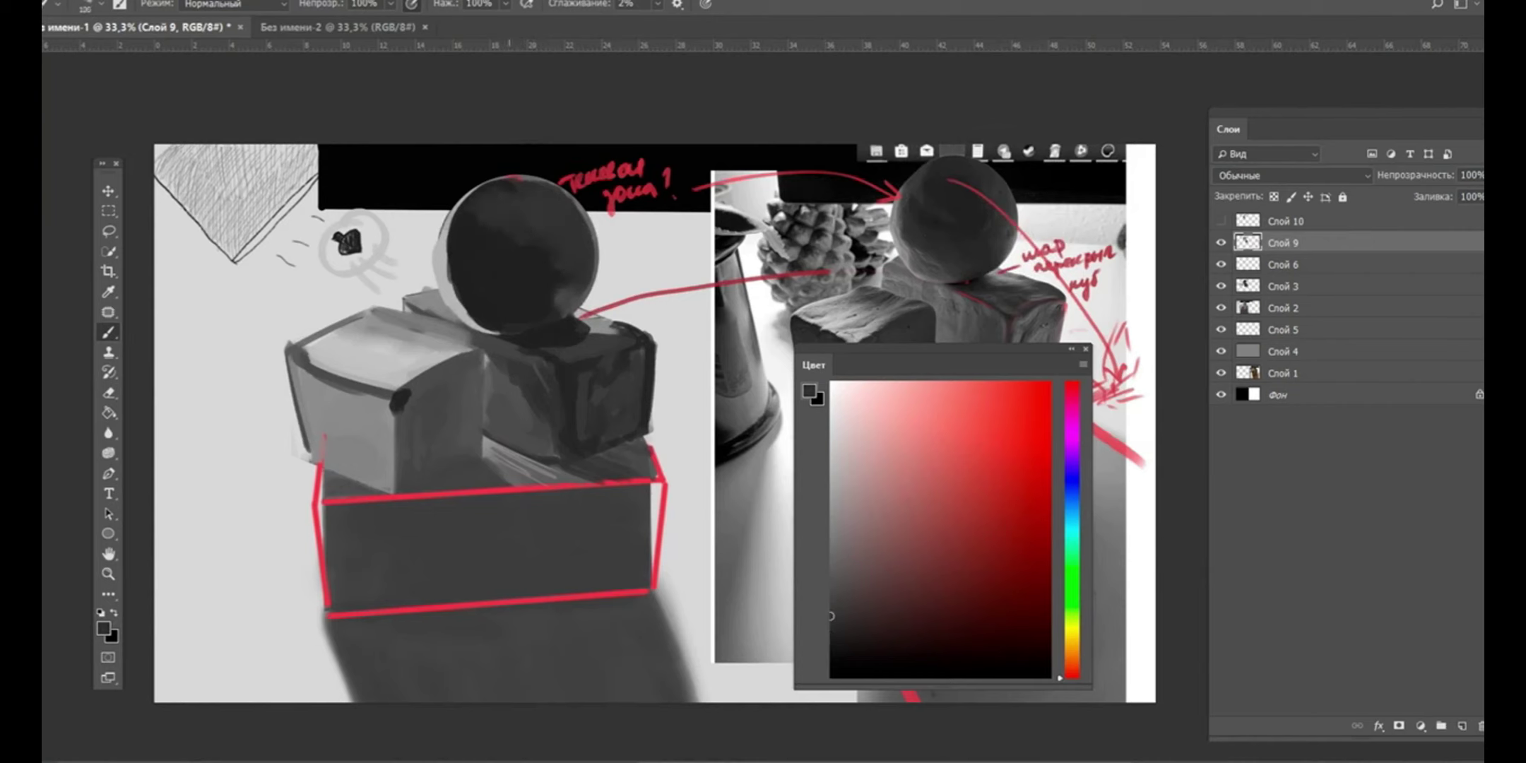
pyautogui.keyDown('alt'); pyautogui.click(491, 264); pyautogui.keyUp('alt')
pyautogui.keyDown('alt'); pyautogui.click(454, 304); pyautogui.keyUp('alt')
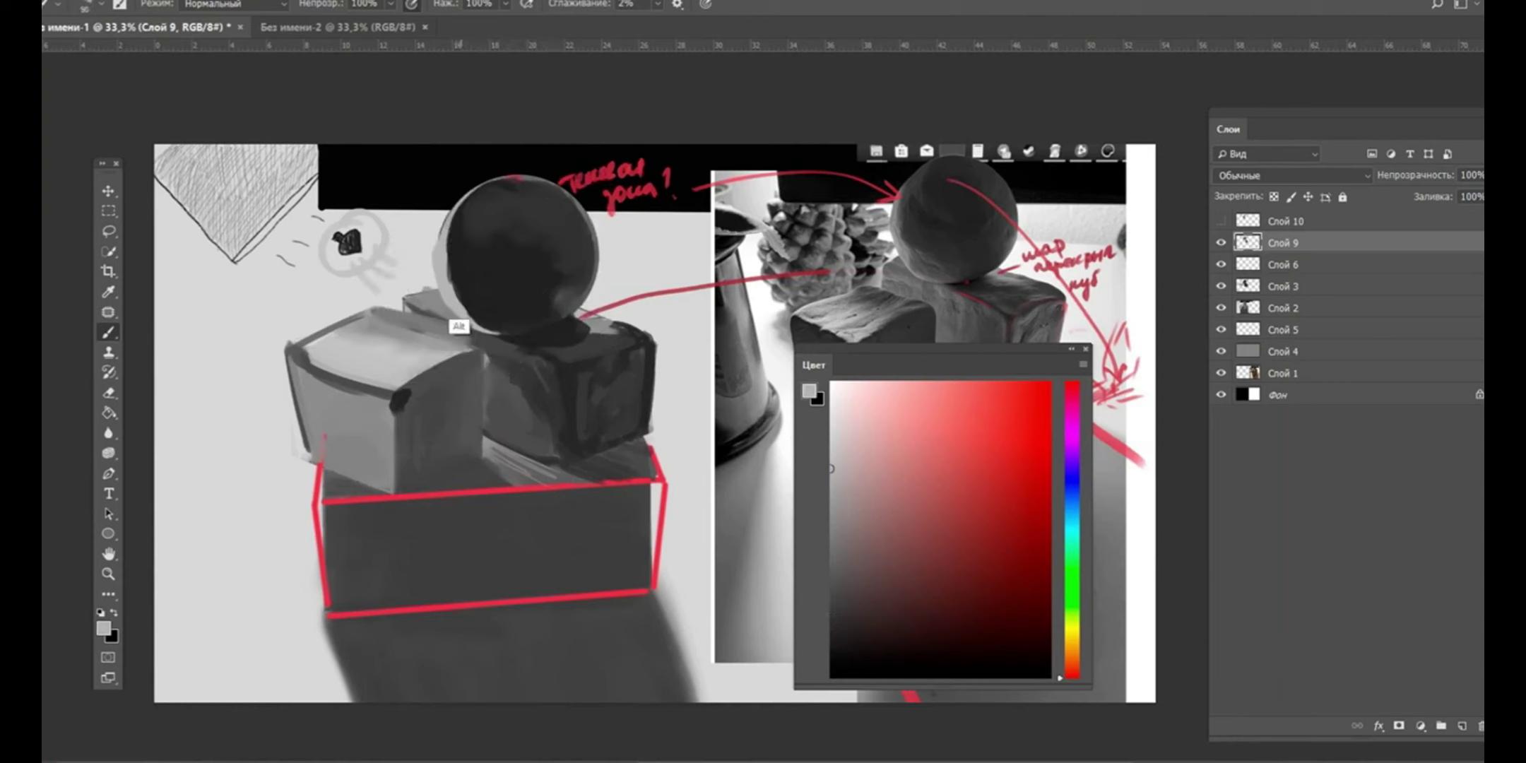
pyautogui.press('[')
pyautogui.press('[')
pyautogui.moveTo(457, 277)
pyautogui.mouseDown()
pyautogui.moveTo(442, 212)
pyautogui.moveTo(495, 282)
pyautogui.mouseUp()
# - Resample sphere tones and darken the sphere's lower-left area
pyautogui.keyDown('alt'); pyautogui.click(497, 204); pyautogui.keyUp('alt')
pyautogui.press(']')
pyautogui.press(']')
pyautogui.press('[')
pyautogui.press('[')
pyautogui.keyDown('alt'); pyautogui.click(484, 357); pyautogui.keyUp('alt')
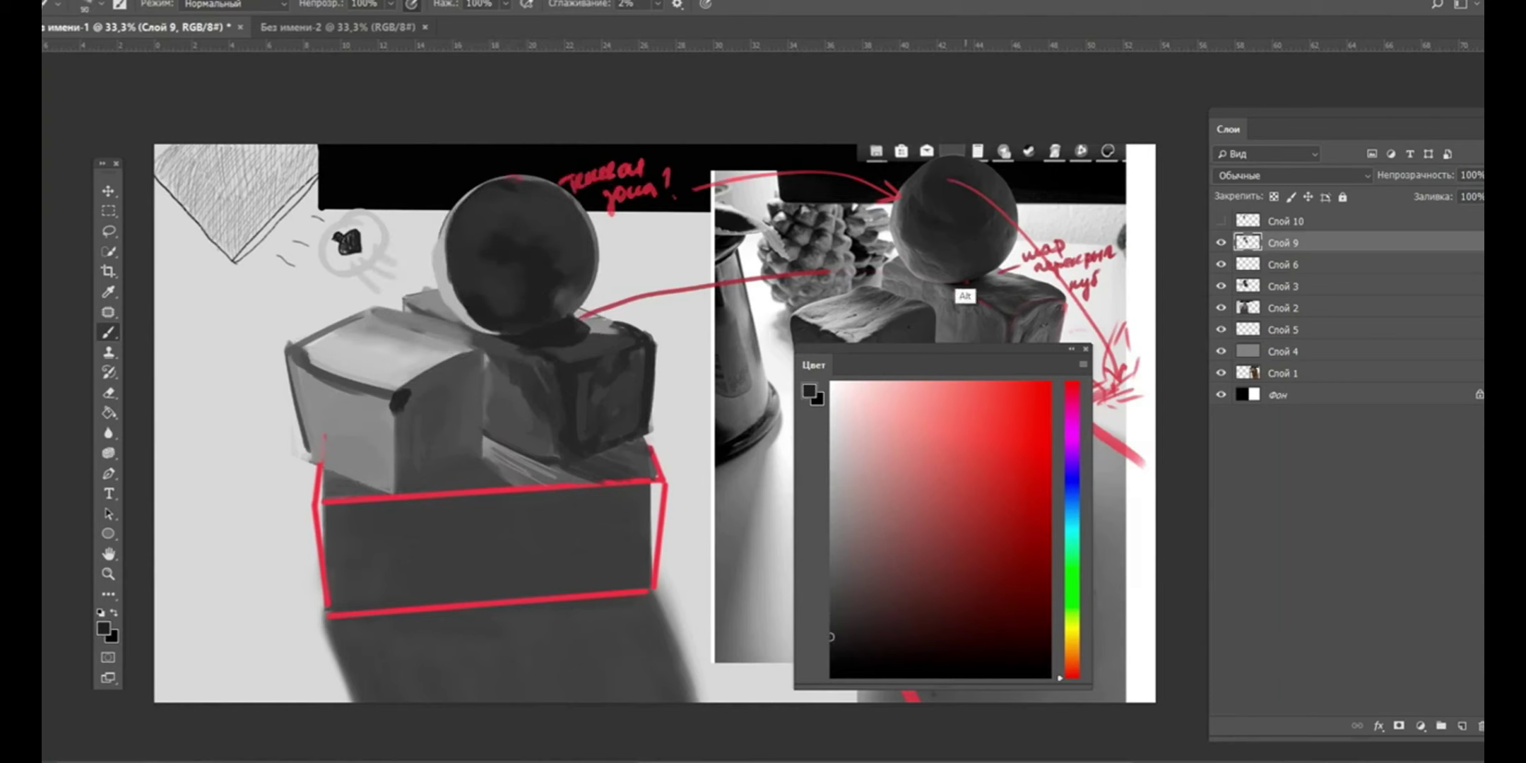
pyautogui.keyDown('alt'); pyautogui.click(932, 313); pyautogui.keyUp('alt')
pyautogui.keyDown('alt'); pyautogui.click(509, 278); pyautogui.keyUp('alt')
pyautogui.moveTo(475, 317)
pyautogui.mouseDown()
pyautogui.moveTo(487, 330)
pyautogui.moveTo(472, 321)
pyautogui.mouseUp()
# - Paint the sphere's darker cast shadow on the cube, then hide the paintover and red note layers
pyautogui.keyDown('alt'); pyautogui.click(449, 285); pyautogui.keyUp('alt')
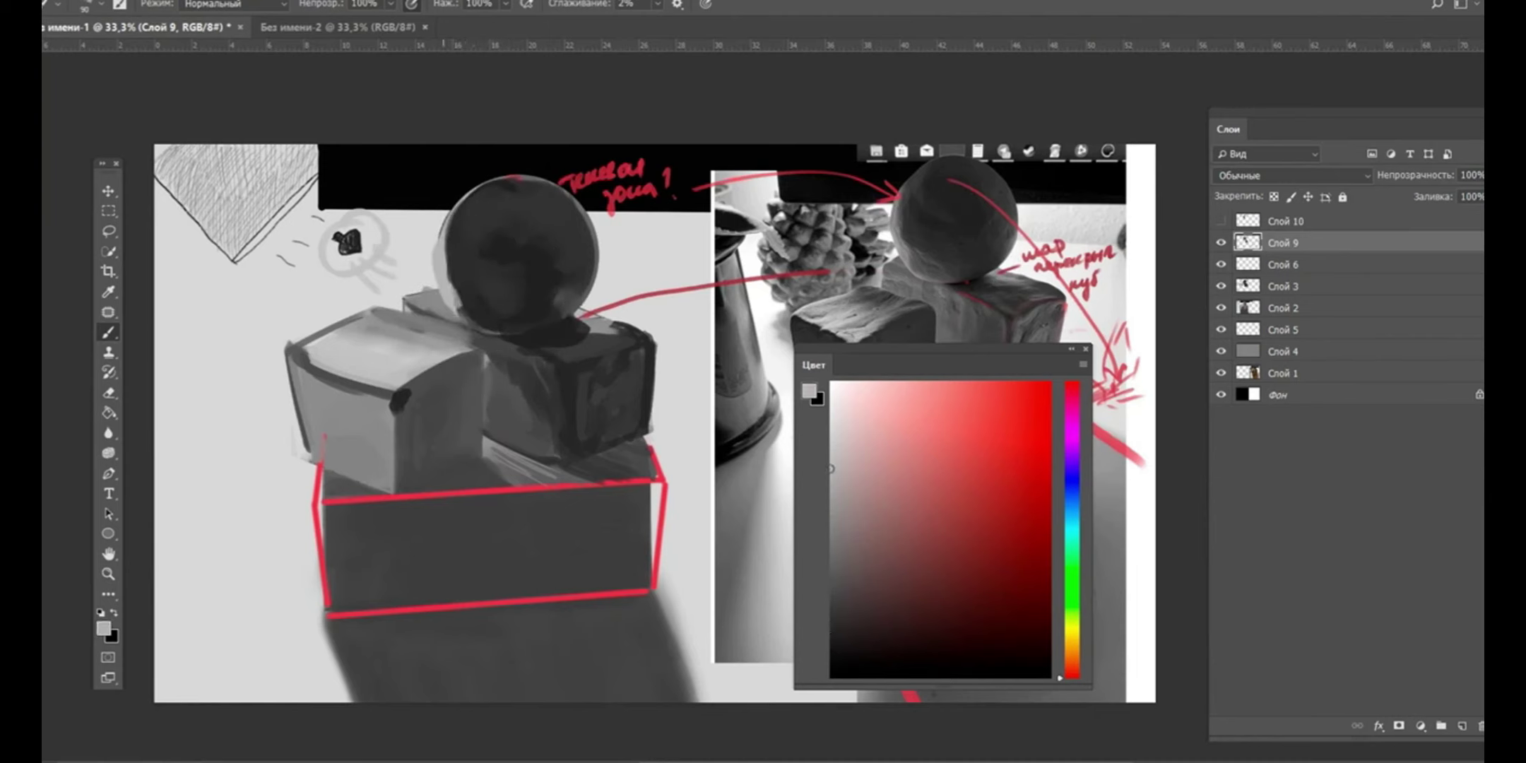
pyautogui.keyDown('alt'); pyautogui.click(529, 338); pyautogui.keyUp('alt')
pyautogui.keyDown('alt'); pyautogui.click(537, 335); pyautogui.keyUp('alt')
pyautogui.moveTo(889, 302); pyautogui.dragTo(927, 278)
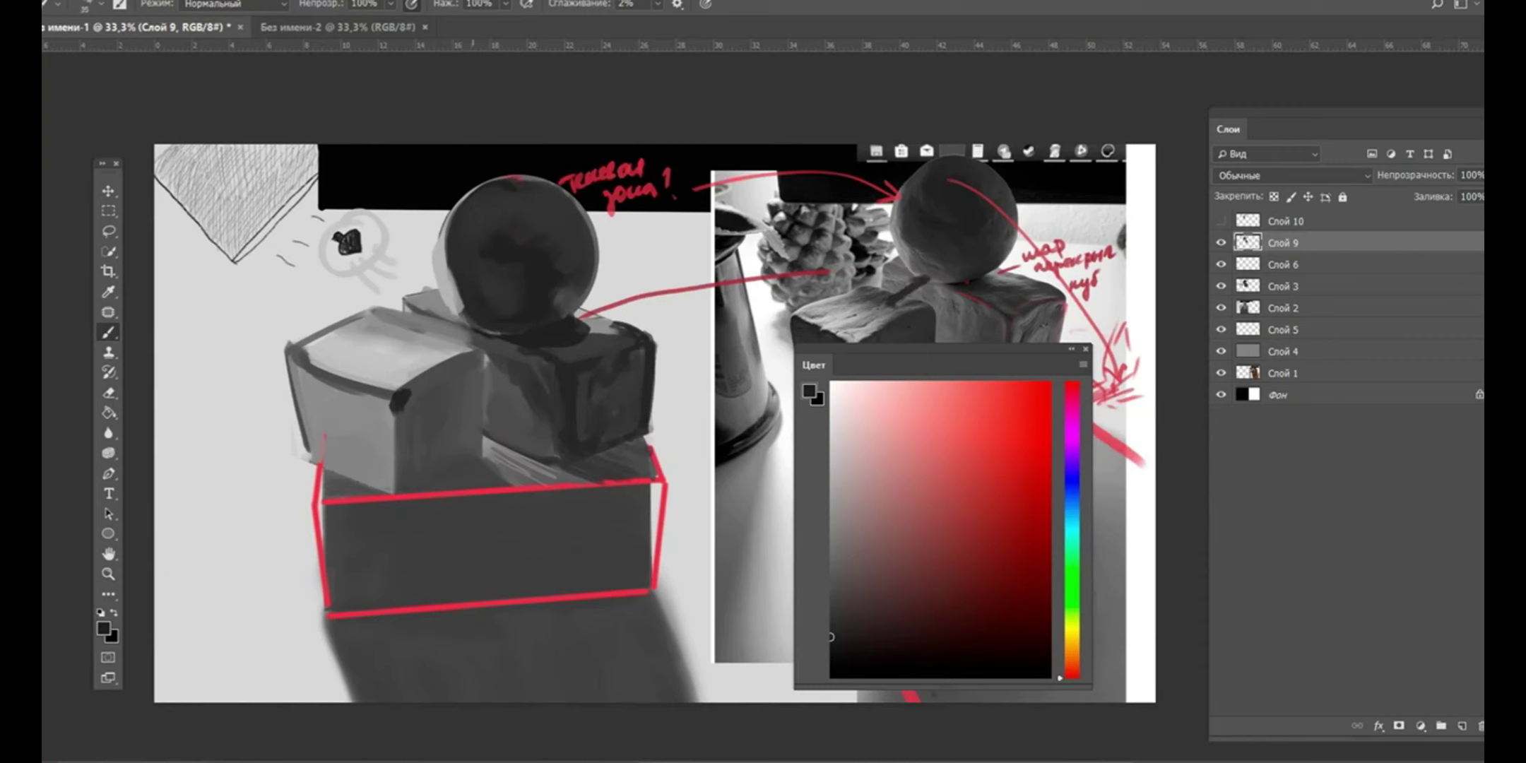
pyautogui.keyDown('alt'); pyautogui.click(483, 318); pyautogui.keyUp('alt')
pyautogui.keyDown('alt'); pyautogui.click(487, 324); pyautogui.keyUp('alt')
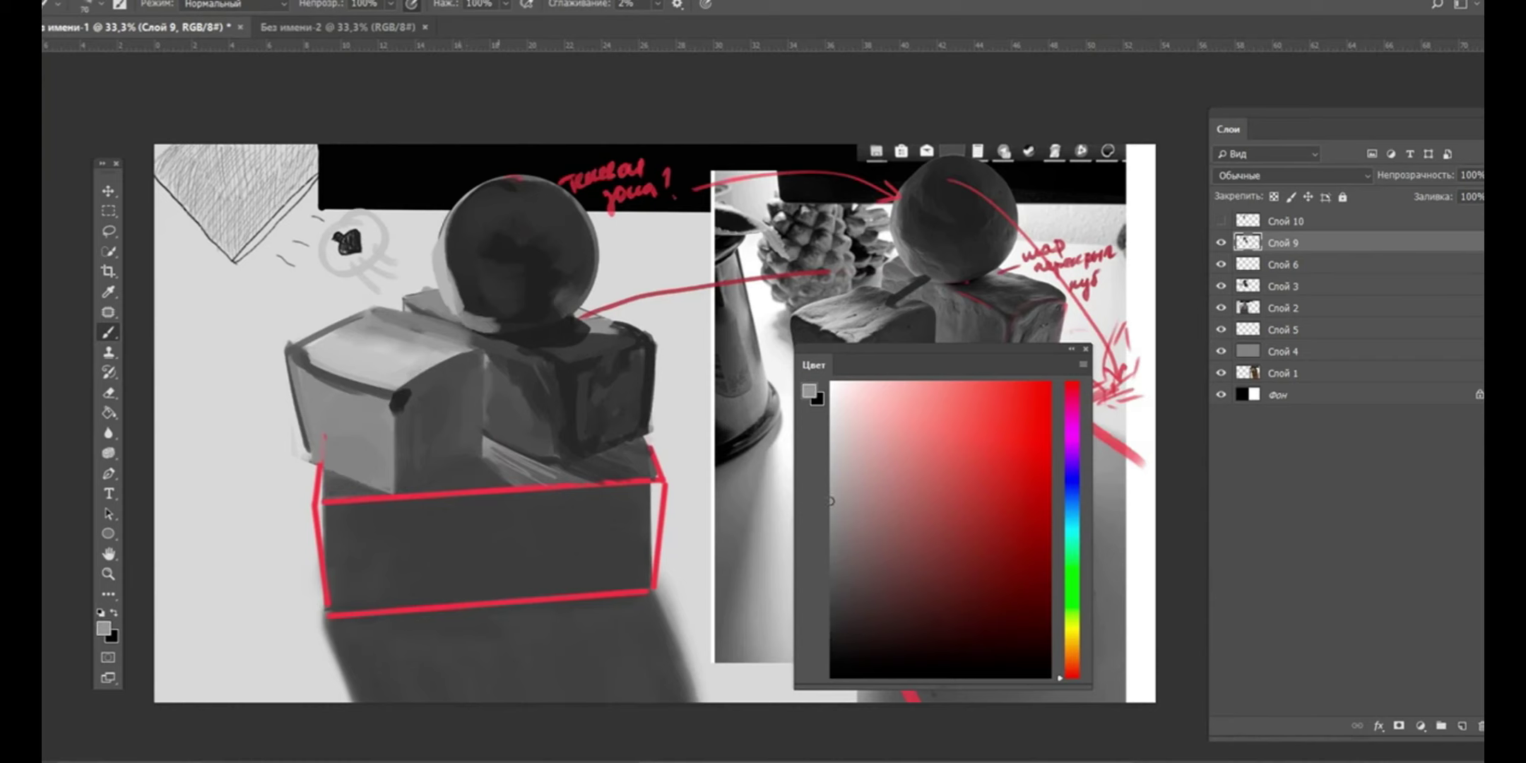
pyautogui.keyDown('alt'); pyautogui.click(494, 324); pyautogui.keyUp('alt')
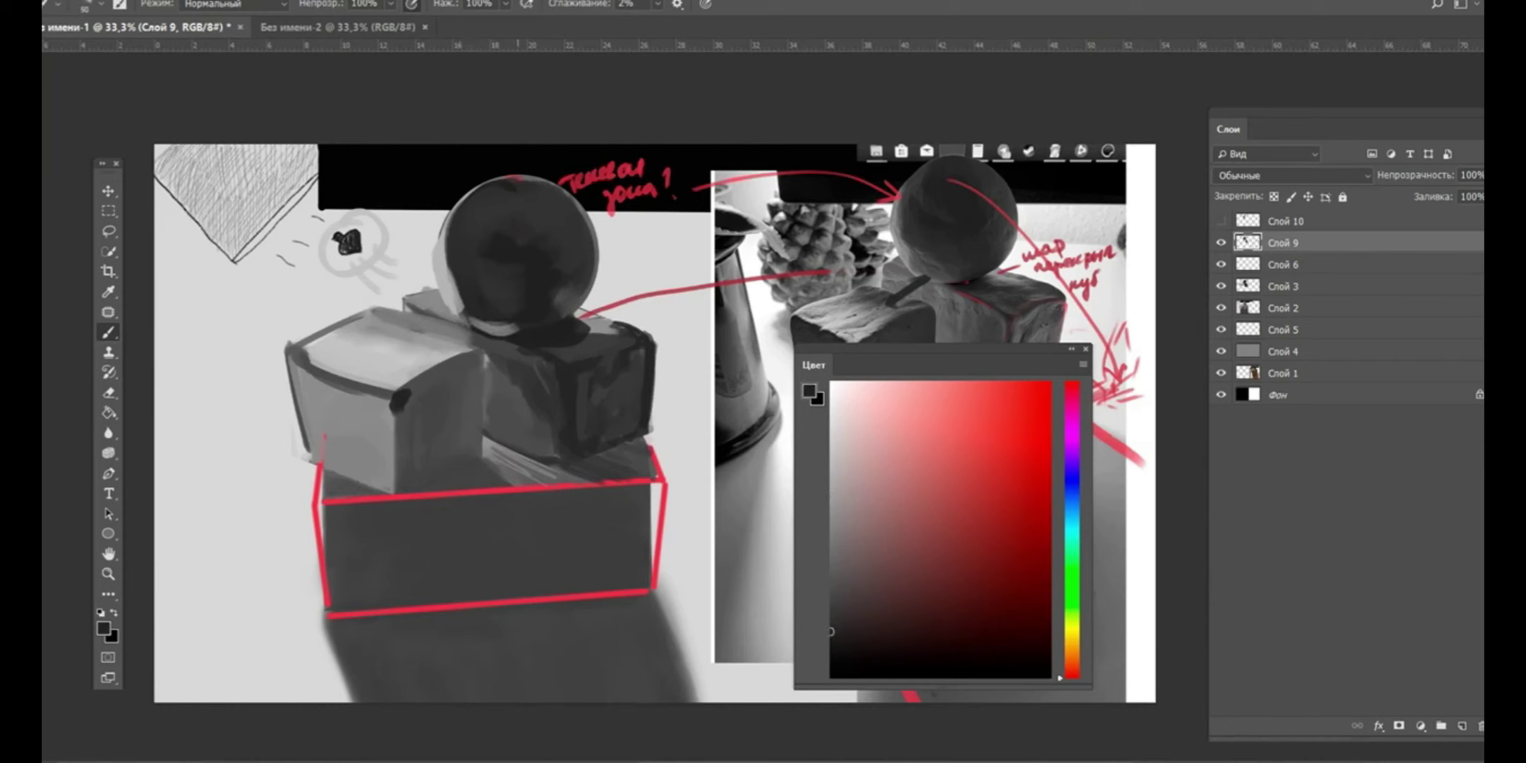
pyautogui.keyDown('alt'); pyautogui.click(562, 345); pyautogui.keyUp('alt')
pyautogui.keyDown('alt'); pyautogui.click(532, 337); pyautogui.keyUp('alt')
pyautogui.moveTo(501, 345)
pyautogui.mouseDown()
pyautogui.moveTo(569, 356)
pyautogui.moveTo(554, 364)
pyautogui.mouseUp()
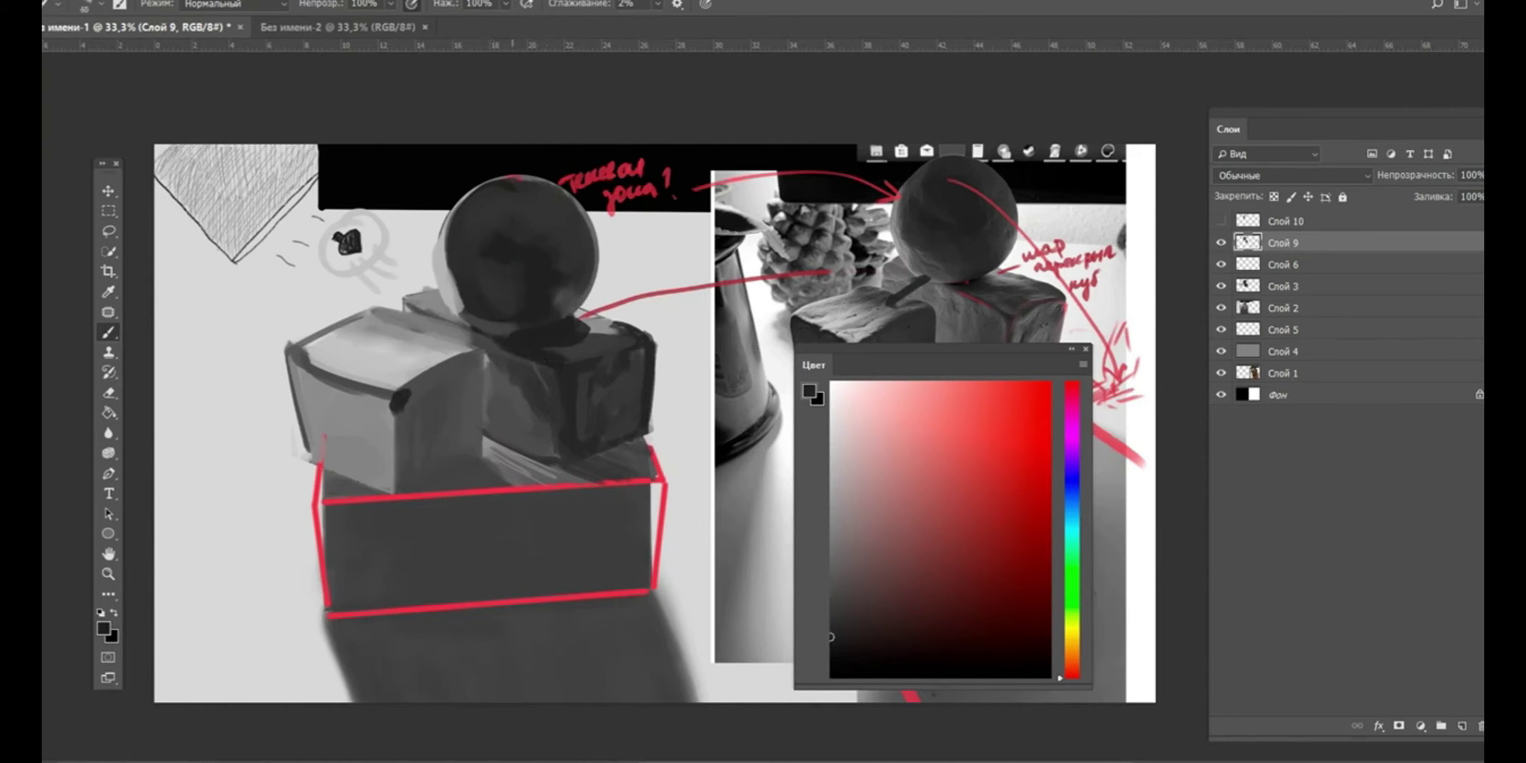
pyautogui.keyDown('alt'); pyautogui.click(516, 403); pyautogui.keyUp('alt')
pyautogui.moveTo(932, 348); pyautogui.dragTo(920, 431)
pyautogui.moveTo(1221, 243); pyautogui.dragTo(1220, 286)
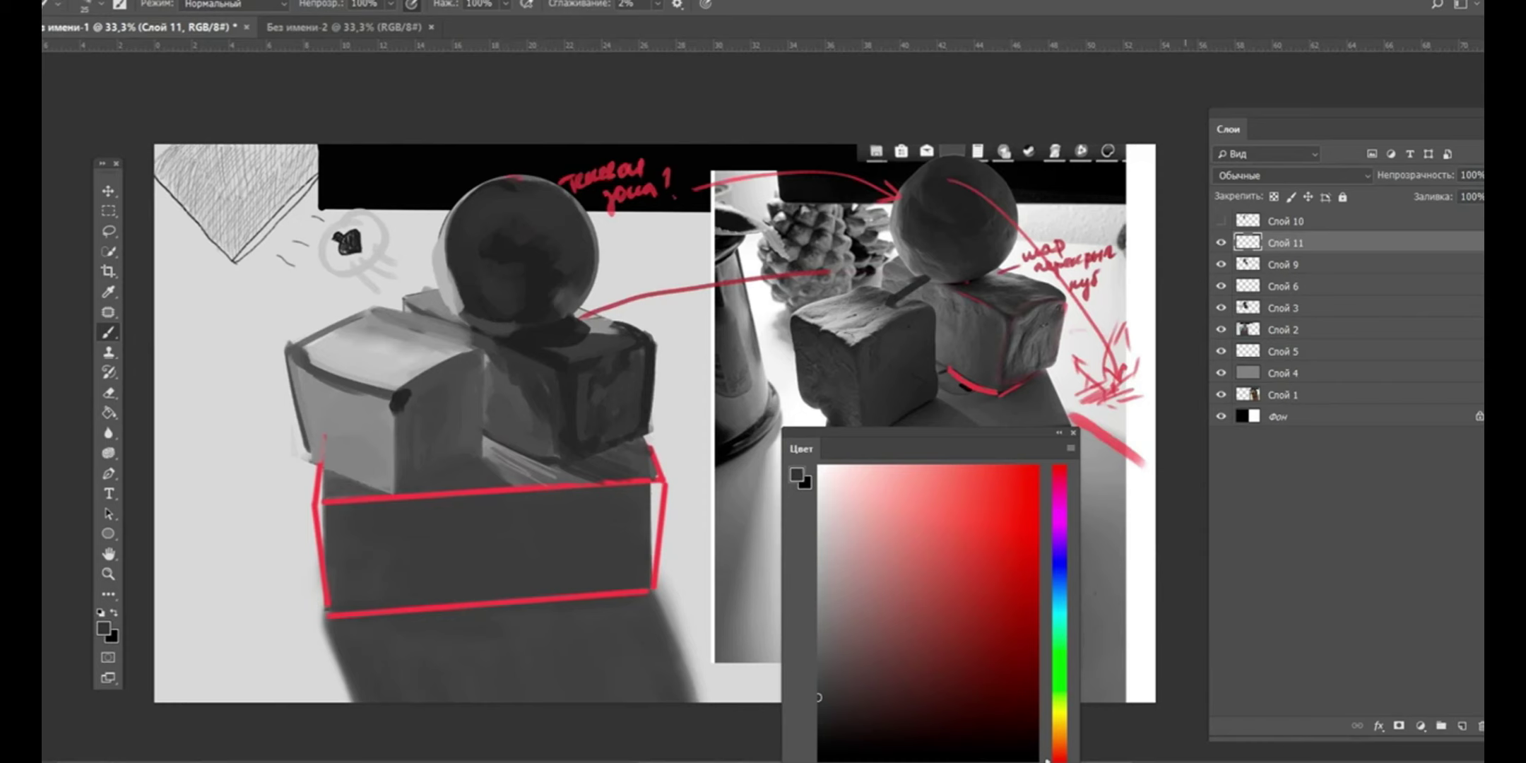
# - On a new layer, outline the photo's front cube face in light red, removing the hatch strokes
pyautogui.moveTo(1221, 243); pyautogui.dragTo(1221, 308)
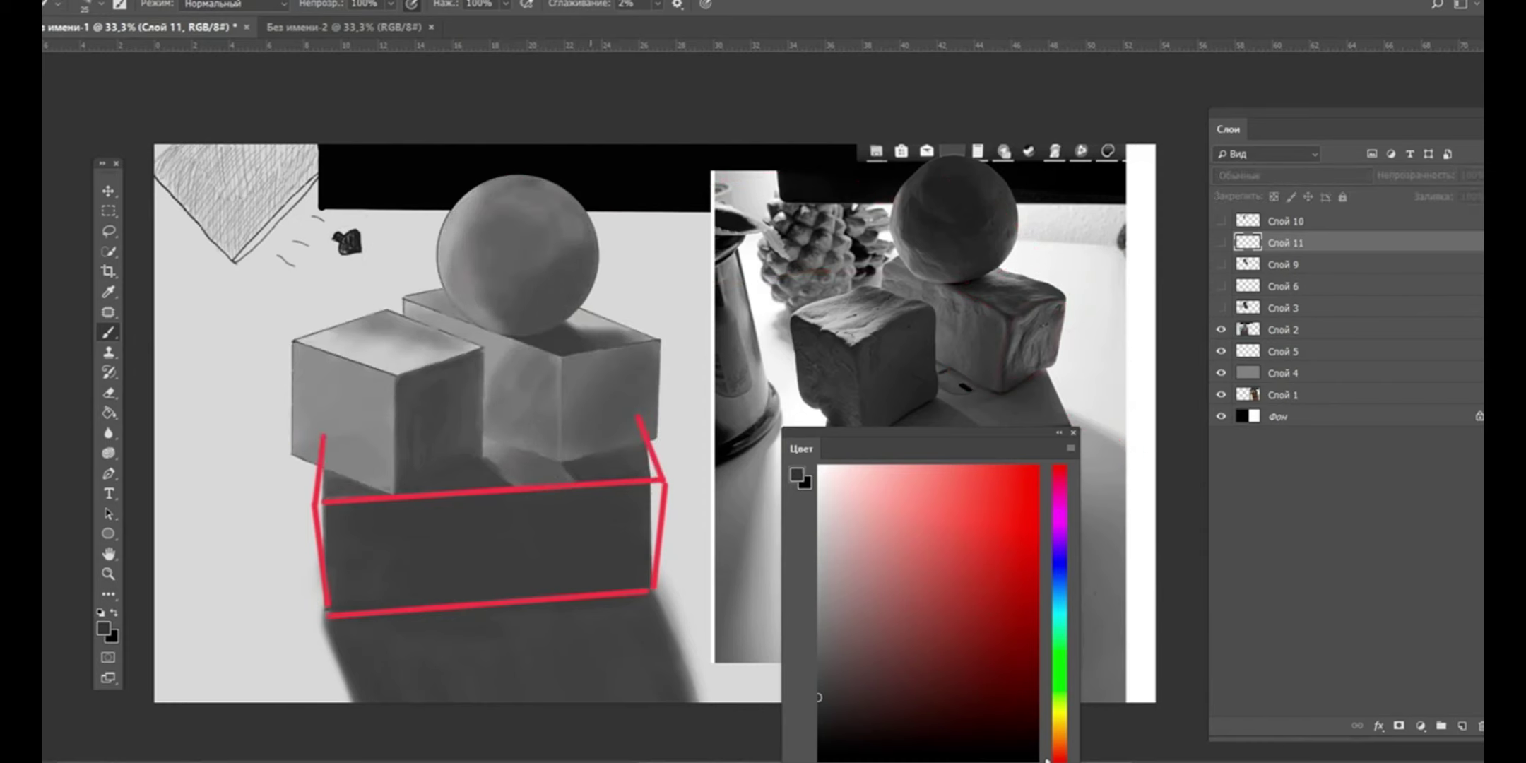
pyautogui.hotkey('ctrl', 'shift', 'alt', 'n')
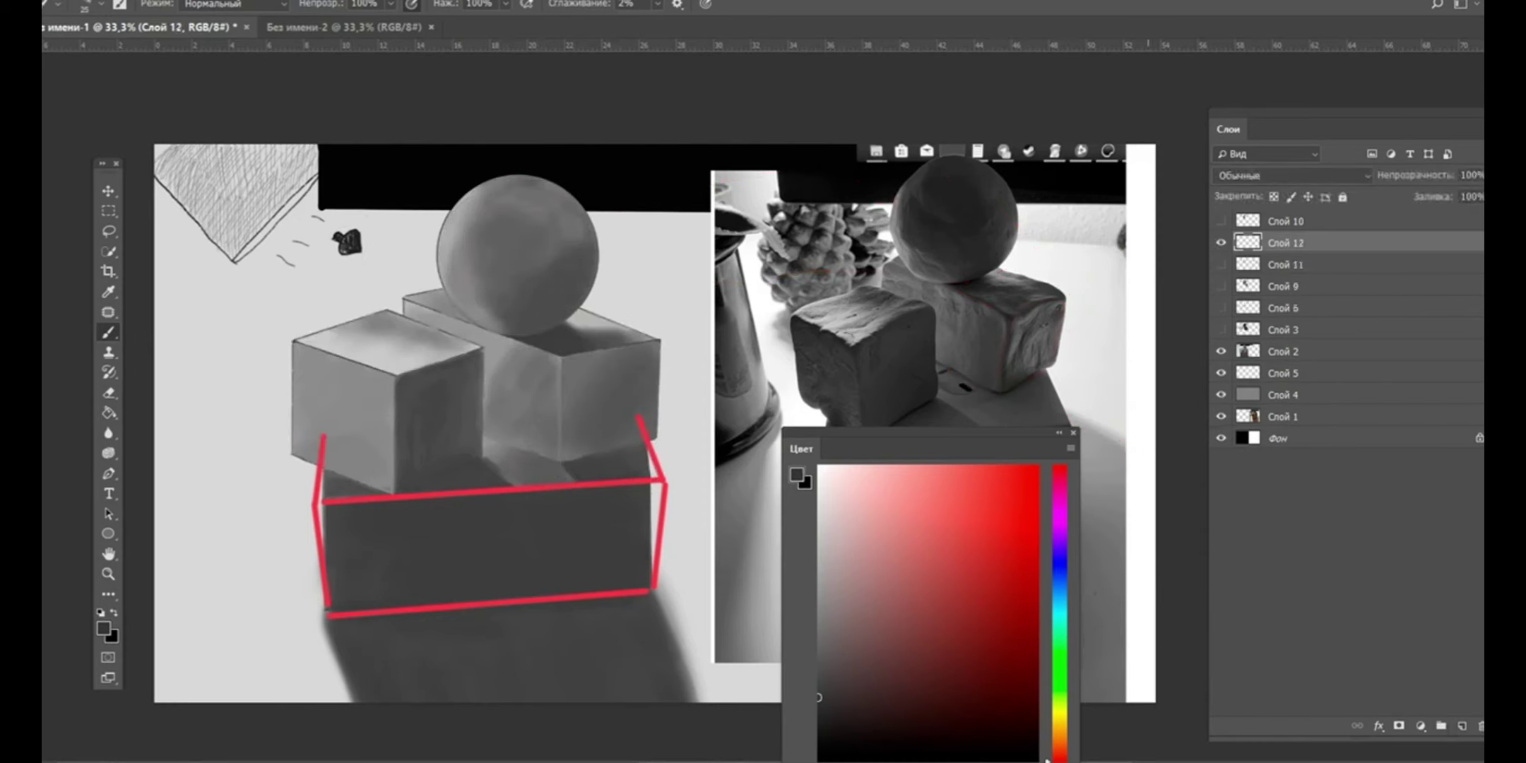
pyautogui.keyDown('alt'); pyautogui.click(831, 332); pyautogui.keyUp('alt')
pyautogui.click(963, 481)
pyautogui.moveTo(791, 316); pyautogui.dragTo(823, 422)
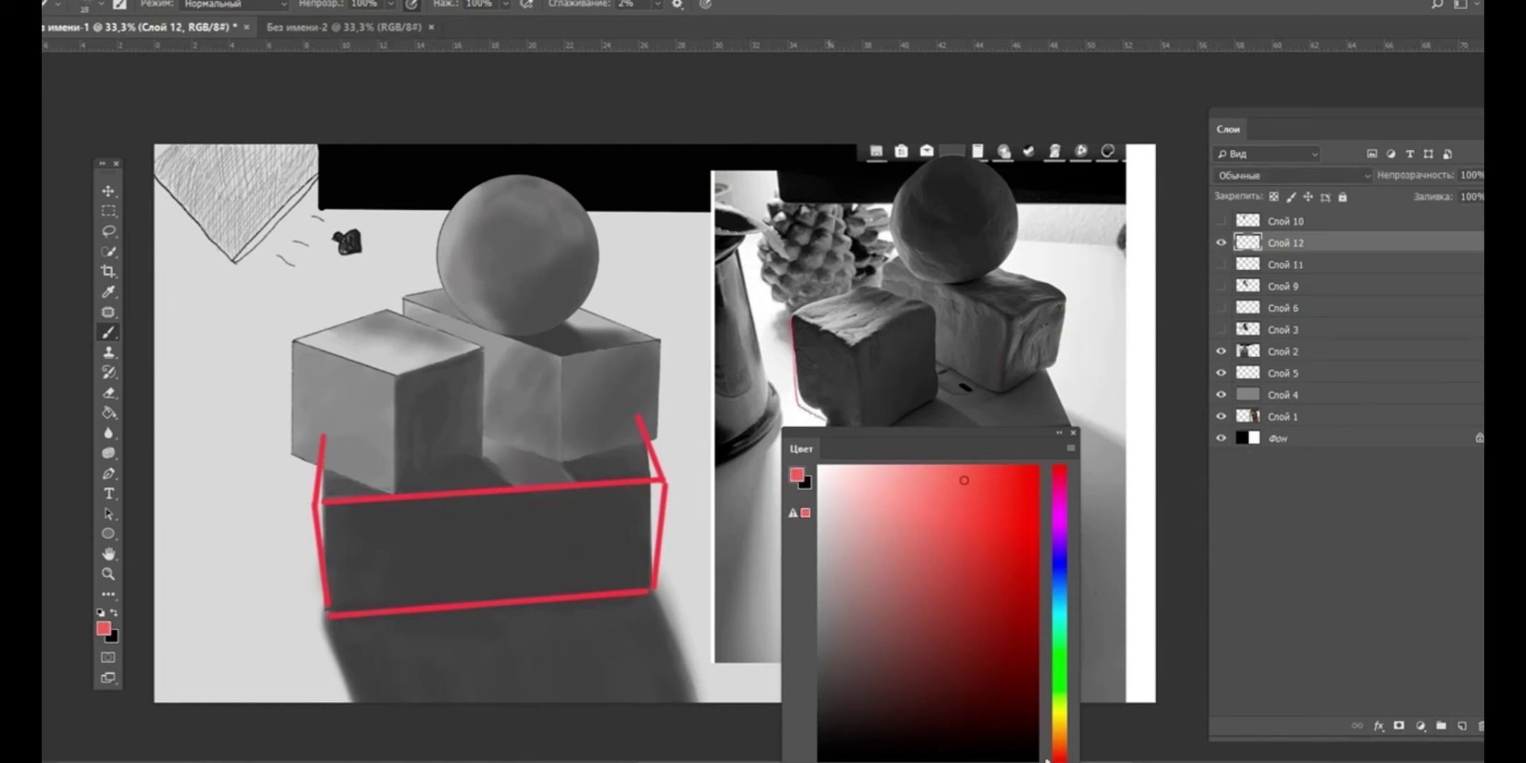
pyautogui.moveTo(837, 327); pyautogui.dragTo(839, 419)
pyautogui.moveTo(796, 369)
pyautogui.mouseDown()
pyautogui.moveTo(839, 406)
pyautogui.moveTo(838, 371)
pyautogui.mouseUp()
pyautogui.moveTo(793, 335); pyautogui.dragTo(836, 358)
pyautogui.moveTo(792, 323); pyautogui.dragTo(834, 345)
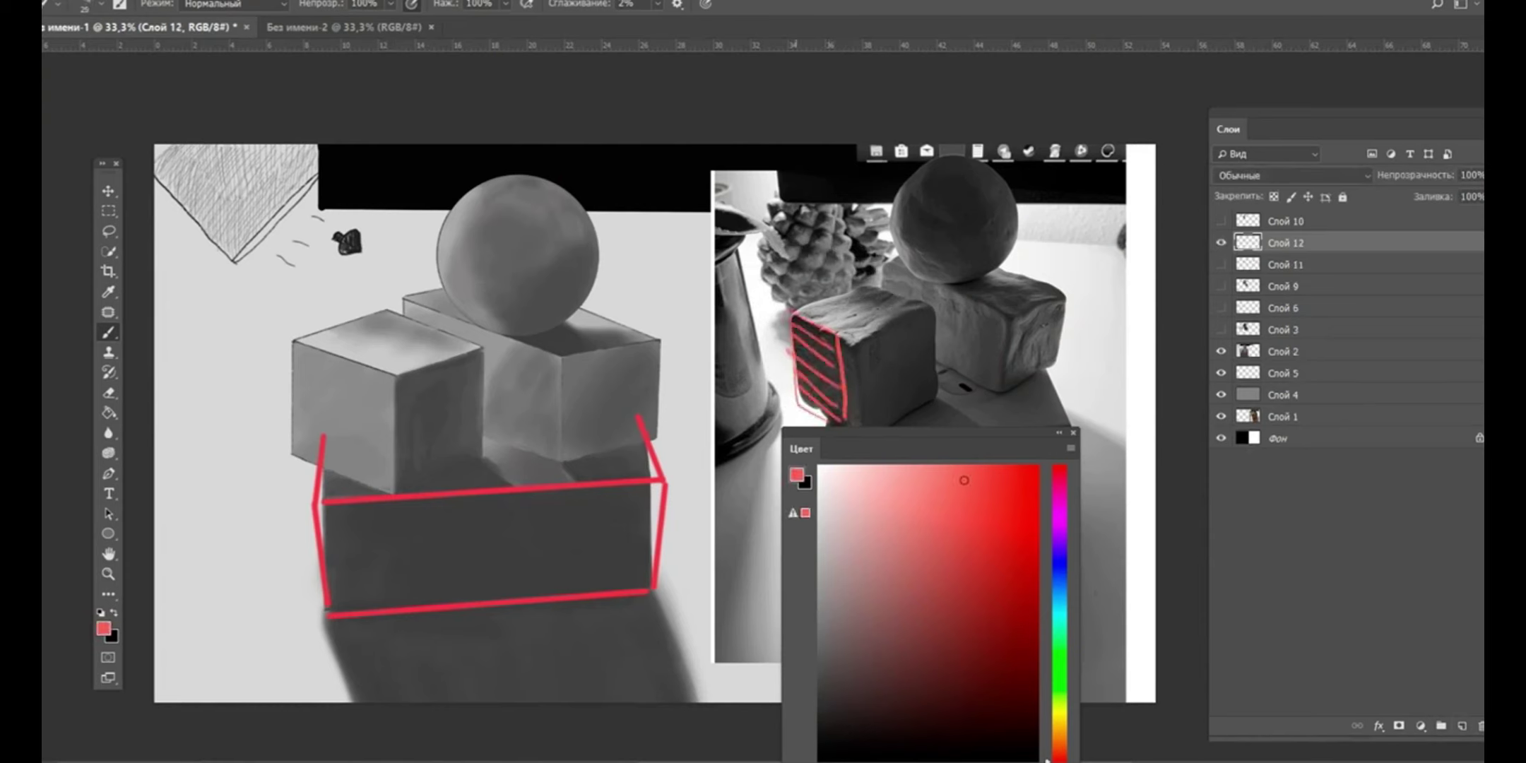
pyautogui.hotkey('ctrl', 'alt', 'z')
pyautogui.hotkey('ctrl', 'alt', 'z')
pyautogui.hotkey('ctrl', 'alt', 'z')
pyautogui.hotkey('ctrl', 'alt', 'z')
pyautogui.hotkey('ctrl', 'alt', 'z')
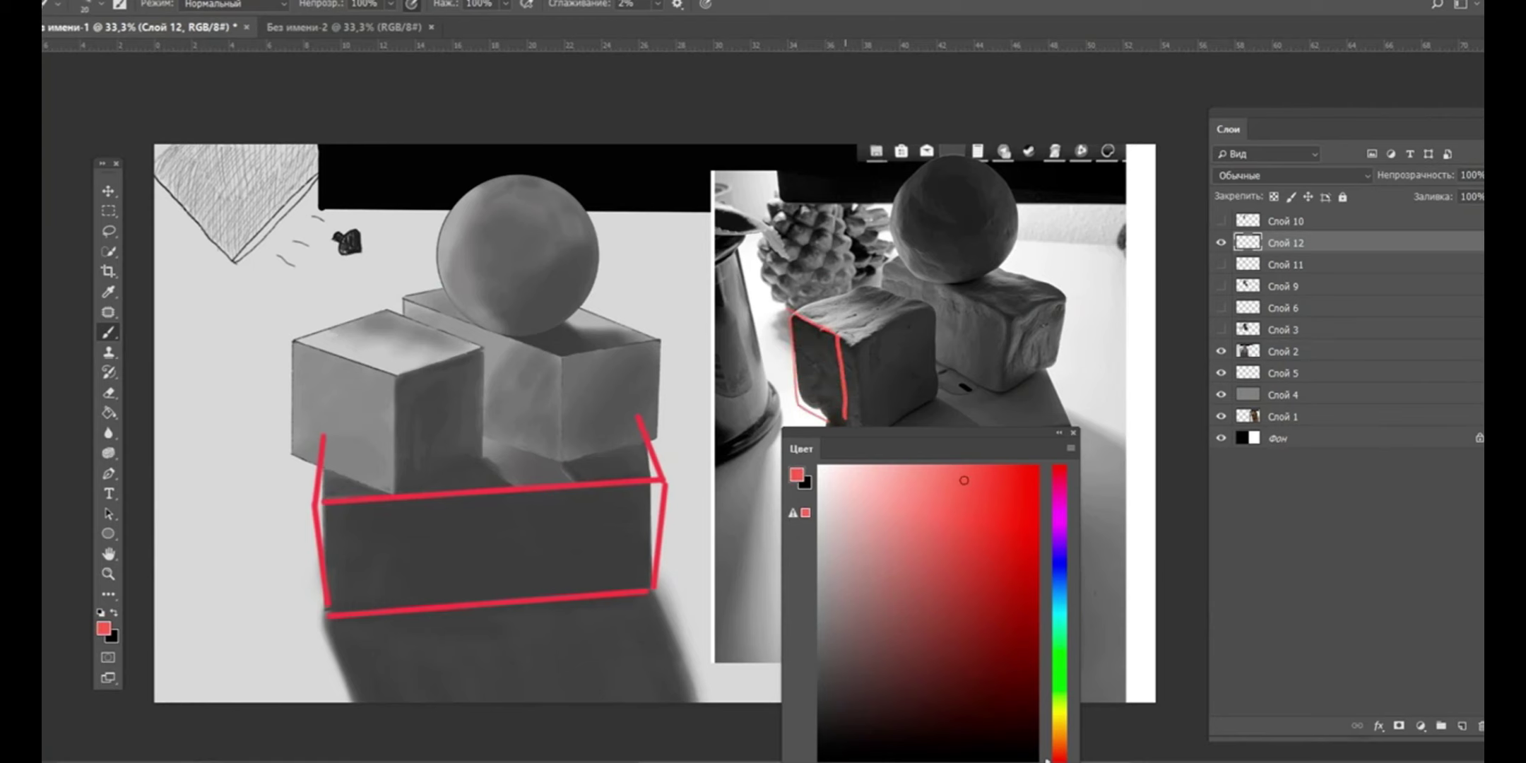
pyautogui.hotkey('ctrl', 'alt', 'z')
pyautogui.hotkey('ctrl', 'alt', 'z')
pyautogui.hotkey('ctrl', 'alt', 'z')
pyautogui.hotkey('ctrl', 'alt', 'z')
# - Draw a curved red arrow over the study's left cube, discarding the extra edge stroke
pyautogui.moveTo(247, 483)
pyautogui.mouseDown()
pyautogui.moveTo(313, 428)
pyautogui.moveTo(311, 447)
pyautogui.mouseUp()
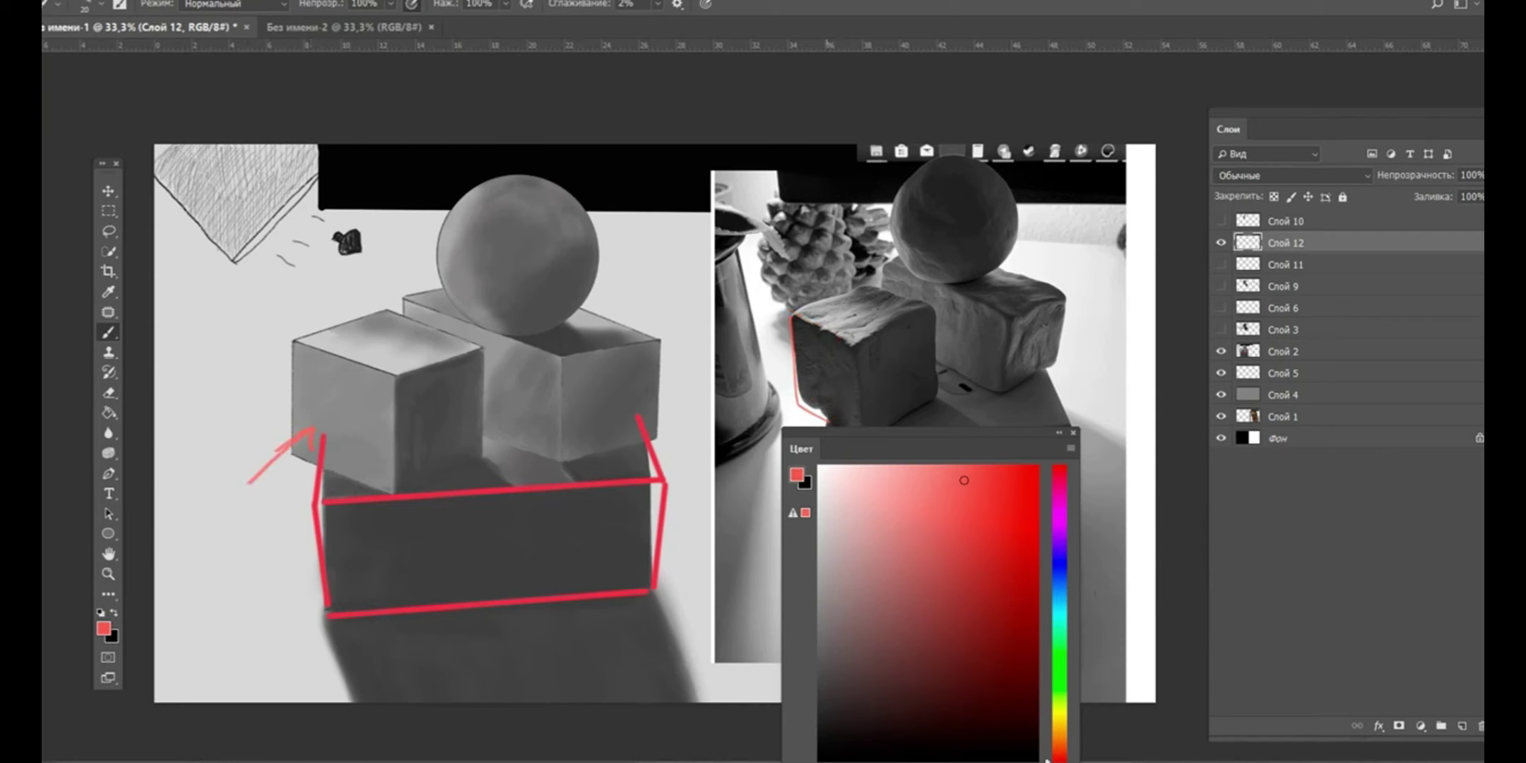
pyautogui.moveTo(798, 318)
pyautogui.mouseDown()
pyautogui.moveTo(847, 423)
pyautogui.moveTo(894, 367)
pyautogui.mouseUp()
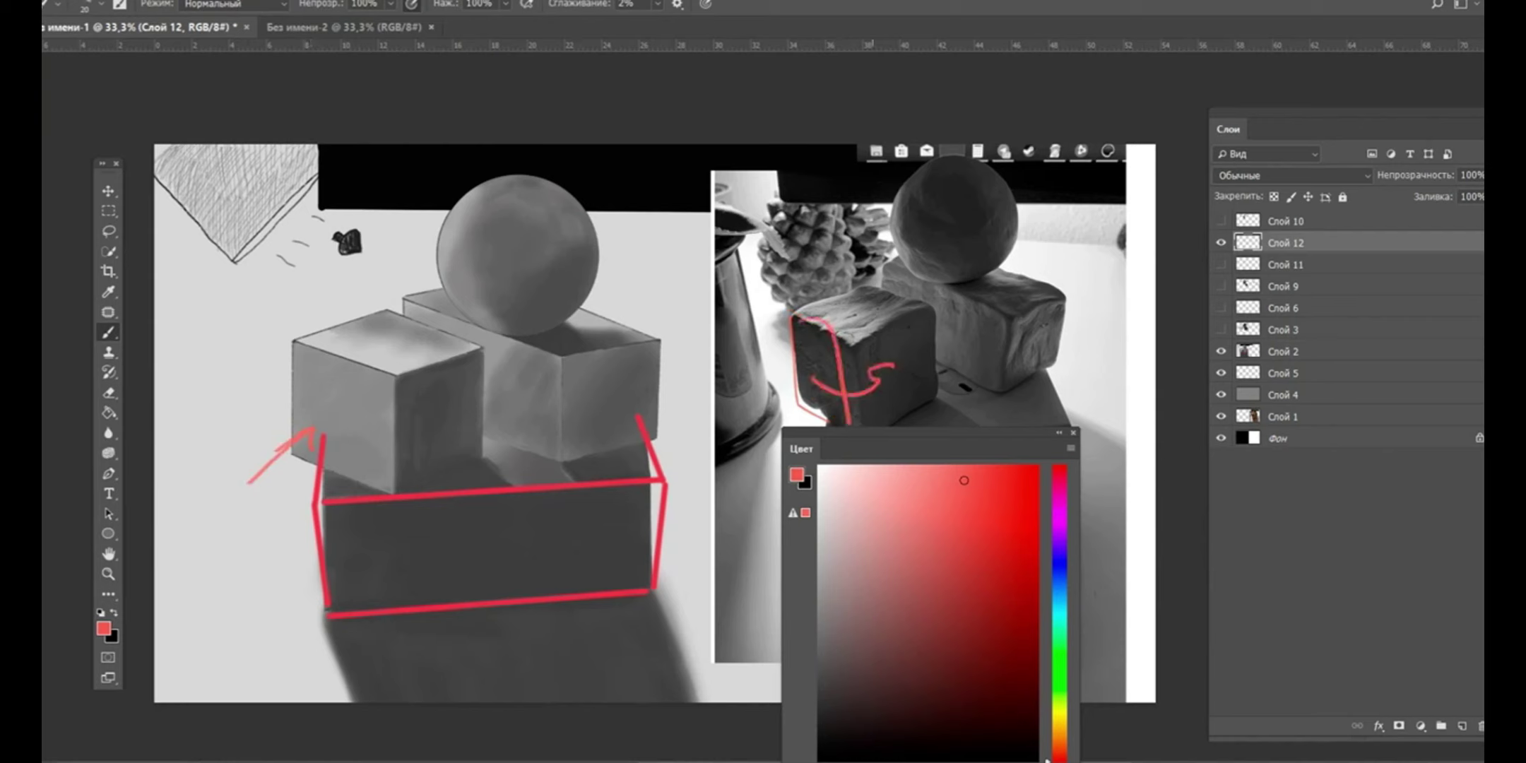
pyautogui.hotkey('ctrl', 'alt', 'z')
pyautogui.hotkey('ctrl', 'alt', 'z')
pyautogui.hotkey('ctrl', 'alt', 'z')
pyautogui.hotkey('ctrl', 'alt', 'z')
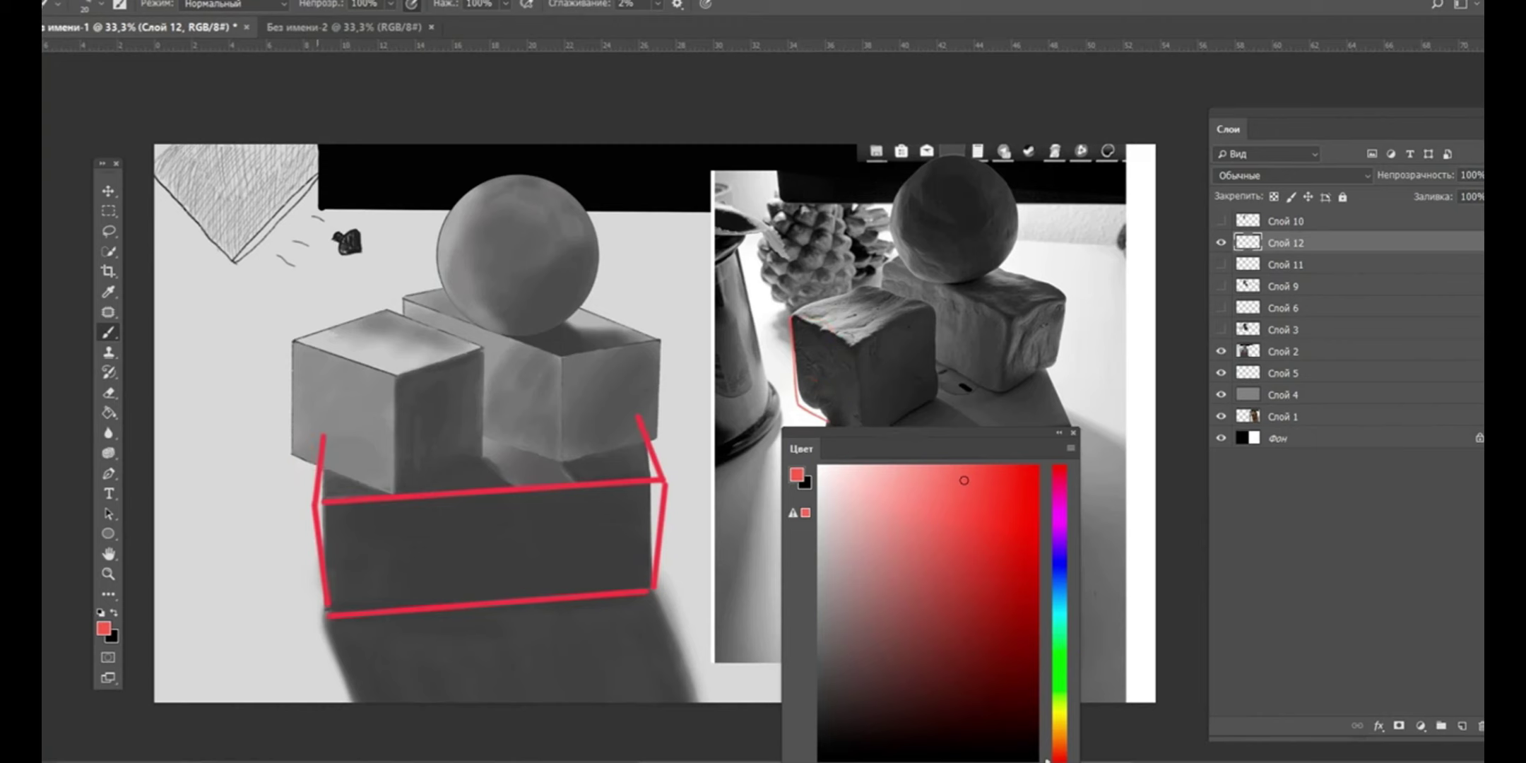
pyautogui.moveTo(309, 368); pyautogui.dragTo(352, 319)
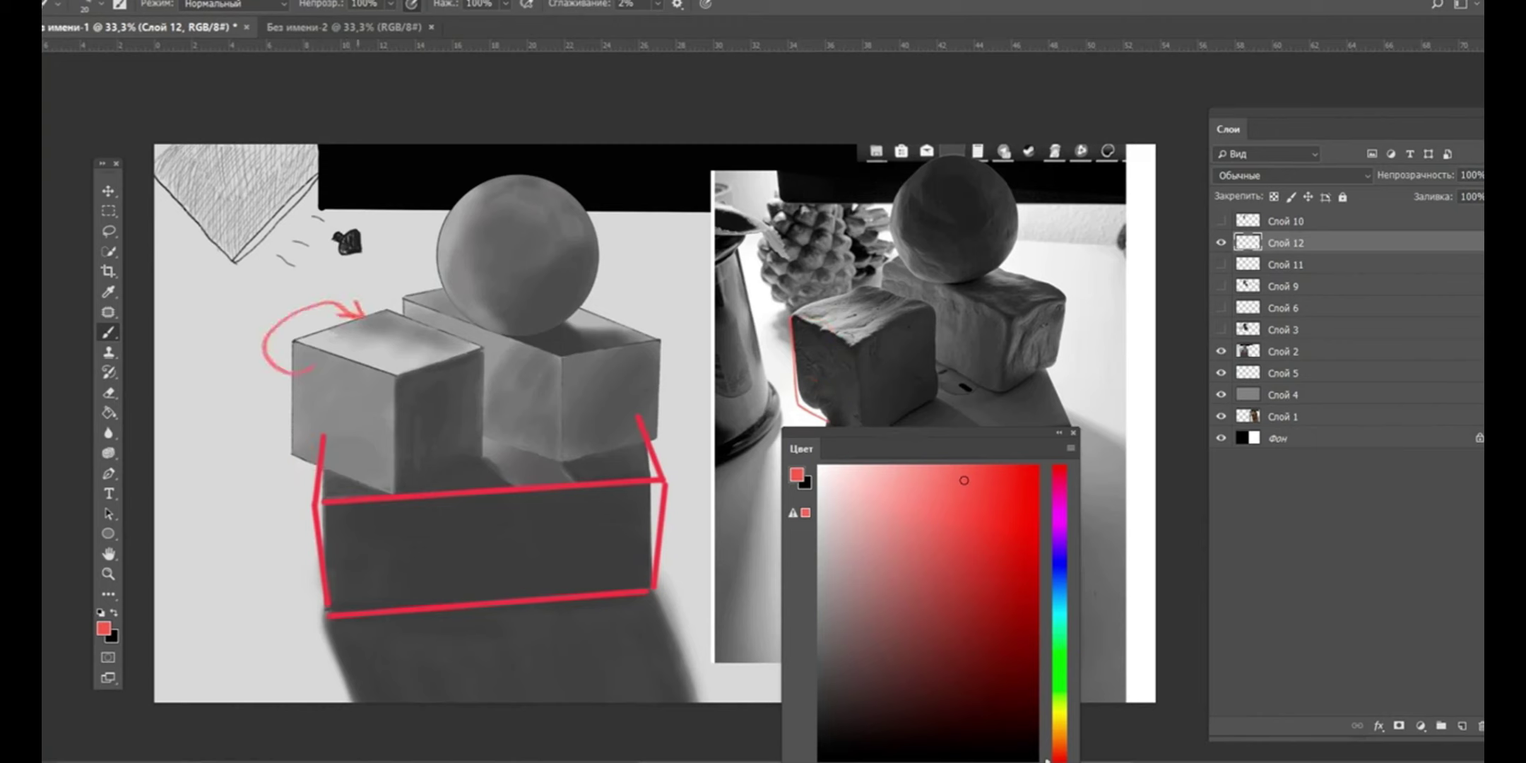
# - Try red hatching over the left cube and sphere edge, then undo those marks
pyautogui.keyDown('alt'); pyautogui.click(356, 375); pyautogui.keyUp('alt')
pyautogui.moveTo(332, 325); pyautogui.dragTo(327, 281)
pyautogui.moveTo(343, 315)
pyautogui.mouseDown()
pyautogui.moveTo(357, 274)
pyautogui.moveTo(381, 264)
pyautogui.mouseUp()
pyautogui.moveTo(371, 289); pyautogui.dragTo(390, 250)
pyautogui.moveTo(363, 321)
pyautogui.mouseDown()
pyautogui.moveTo(381, 309)
pyautogui.moveTo(421, 369)
pyautogui.mouseUp()
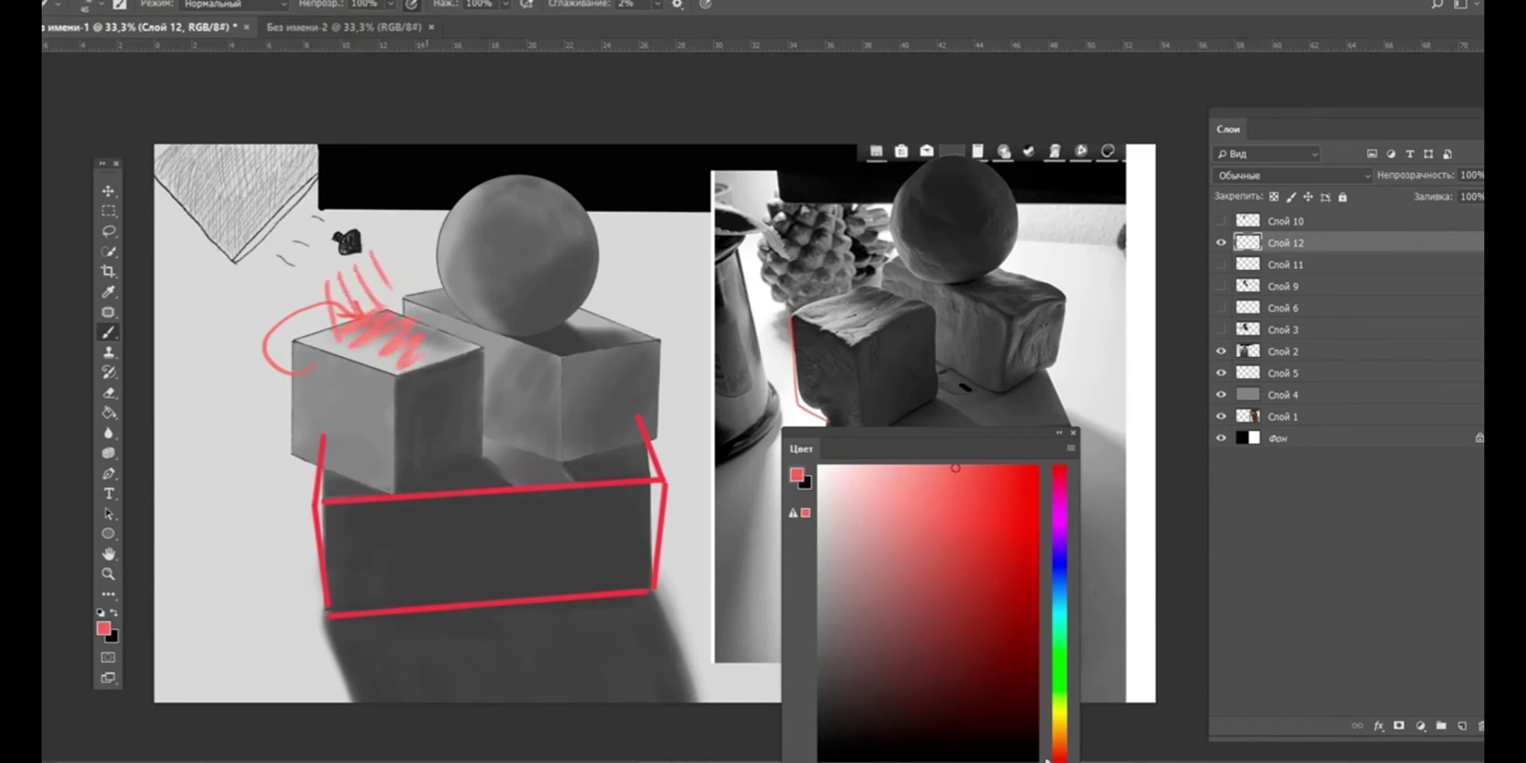
pyautogui.moveTo(471, 185); pyautogui.dragTo(455, 272)
pyautogui.moveTo(429, 289); pyautogui.dragTo(411, 294)
pyautogui.hotkey('ctrl', 'alt', 'z')
pyautogui.hotkey('ctrl', 'alt', 'z')
pyautogui.hotkey('ctrl', 'alt', 'z')
pyautogui.hotkey('ctrl', 'alt', 'z')
pyautogui.hotkey('ctrl', 'alt', 'z')
pyautogui.hotkey('ctrl', 'alt', 'z')
pyautogui.hotkey('ctrl', 'alt', 'z')
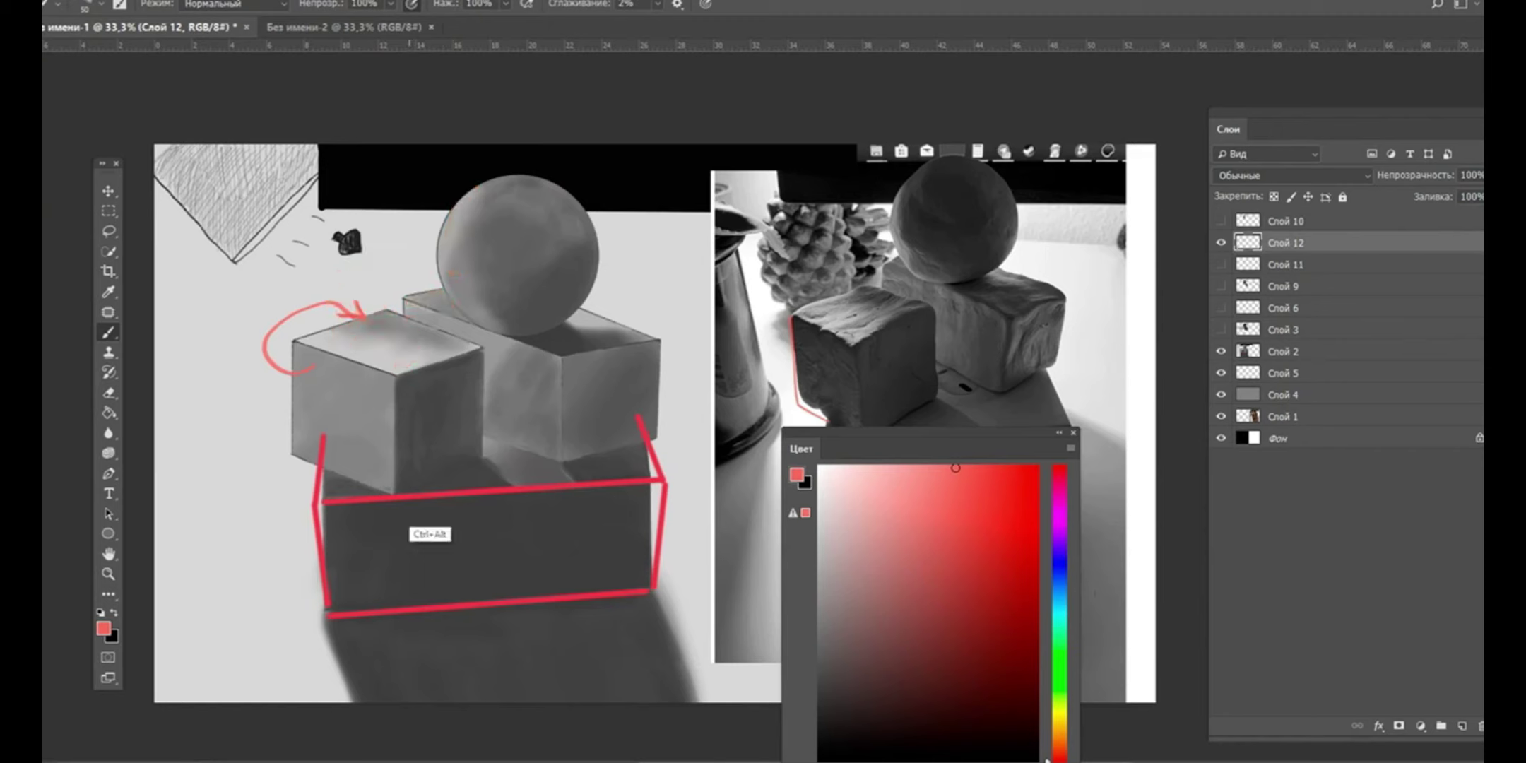
pyautogui.hotkey('ctrl', 'alt', 'z')
pyautogui.hotkey('ctrl', 'alt', 'z')
# - Mark the photo cube's top-left edge in bright red and hide the paintover layers
pyautogui.keyDown('alt'); pyautogui.click(402, 441); pyautogui.keyUp('alt')
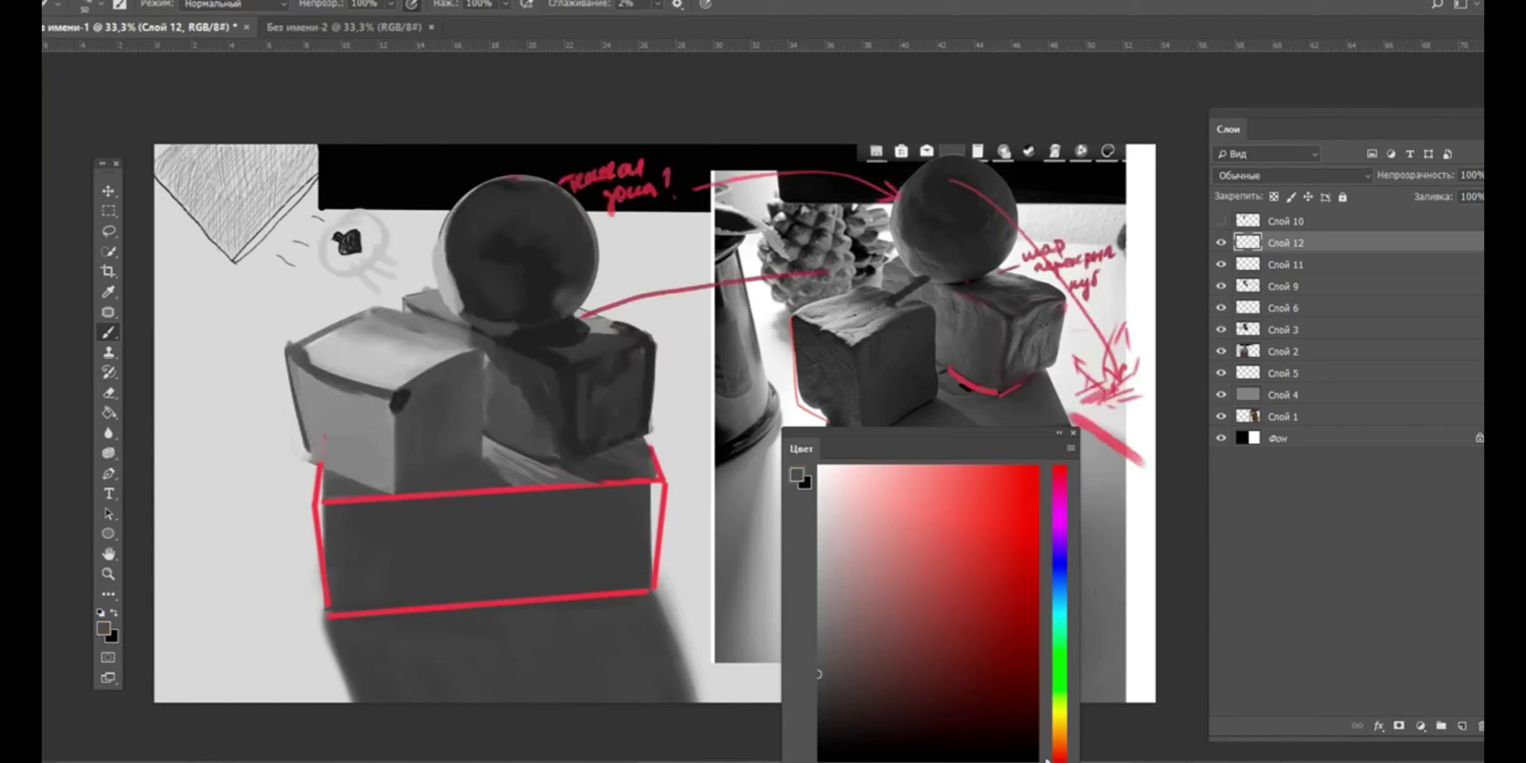
pyautogui.keyDown('alt'); pyautogui.click(404, 441); pyautogui.keyUp('alt')
pyautogui.keyDown('alt'); pyautogui.click(569, 442); pyautogui.keyUp('alt')
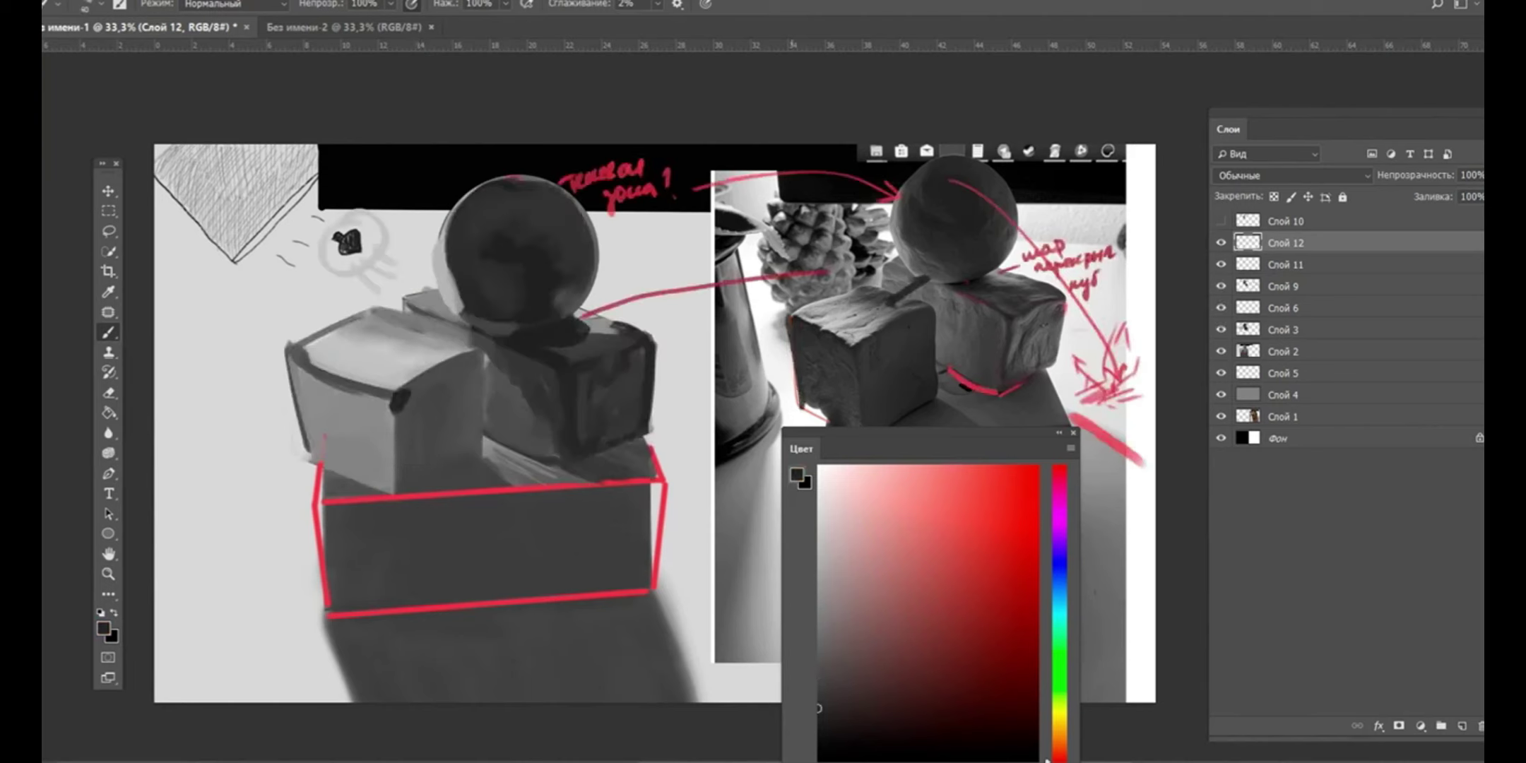
pyautogui.keyDown('alt'); pyautogui.click(795, 353); pyautogui.keyUp('alt')
pyautogui.moveTo(786, 311); pyautogui.dragTo(856, 348)
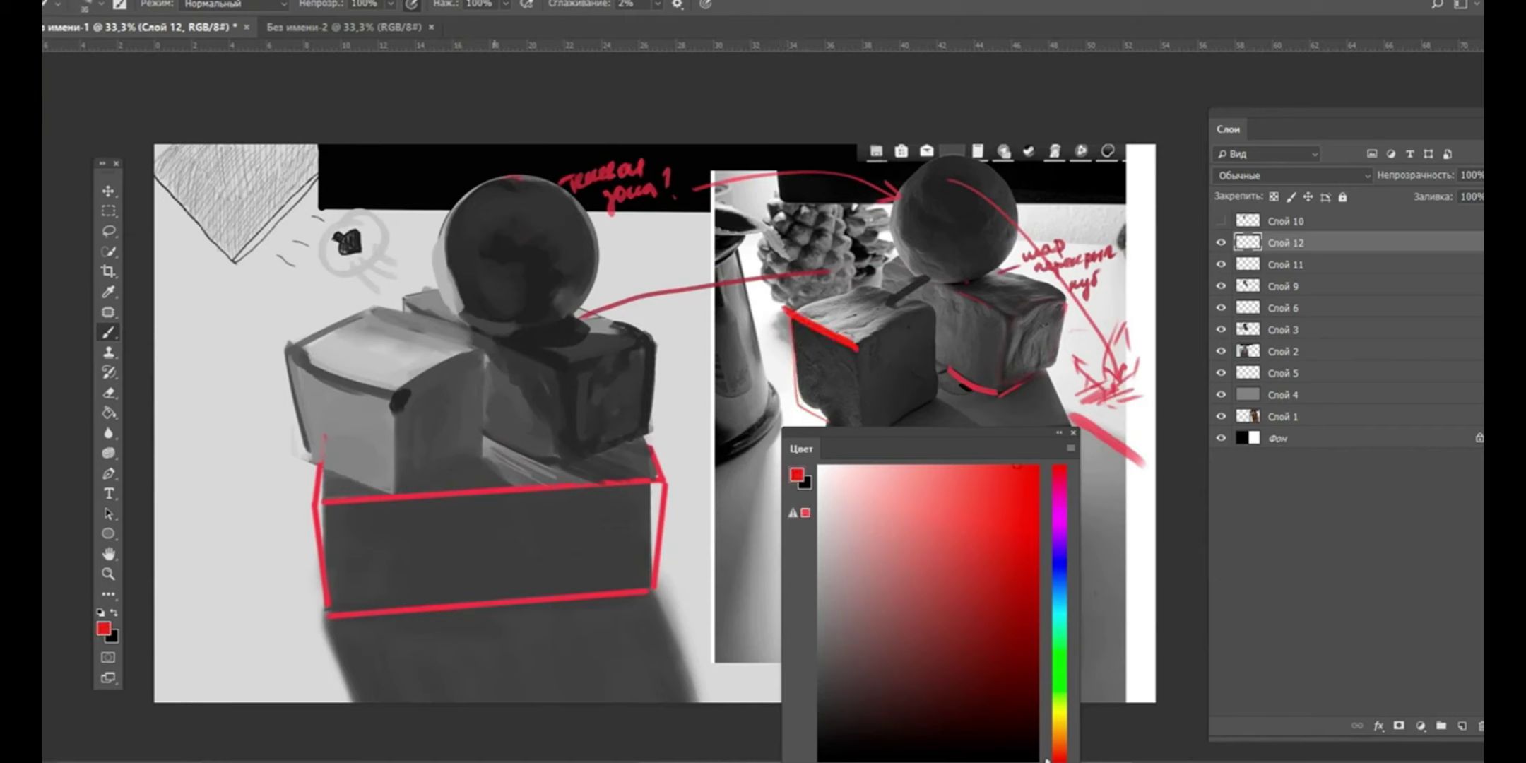
pyautogui.moveTo(1221, 264)
pyautogui.mouseDown()
pyautogui.moveTo(1221, 329)
pyautogui.moveTo(1221, 264)
pyautogui.mouseUp()
# - Shade the left cube's front face and top edge with sampled dark greys
pyautogui.keyDown('alt'); pyautogui.click(398, 436); pyautogui.keyUp('alt')
pyautogui.moveTo(378, 392); pyautogui.dragTo(379, 469)
pyautogui.moveTo(361, 395)
pyautogui.mouseDown()
pyautogui.moveTo(362, 471)
pyautogui.moveTo(341, 450)
pyautogui.mouseUp()
pyautogui.keyDown('alt'); pyautogui.click(339, 424); pyautogui.keyUp('alt')
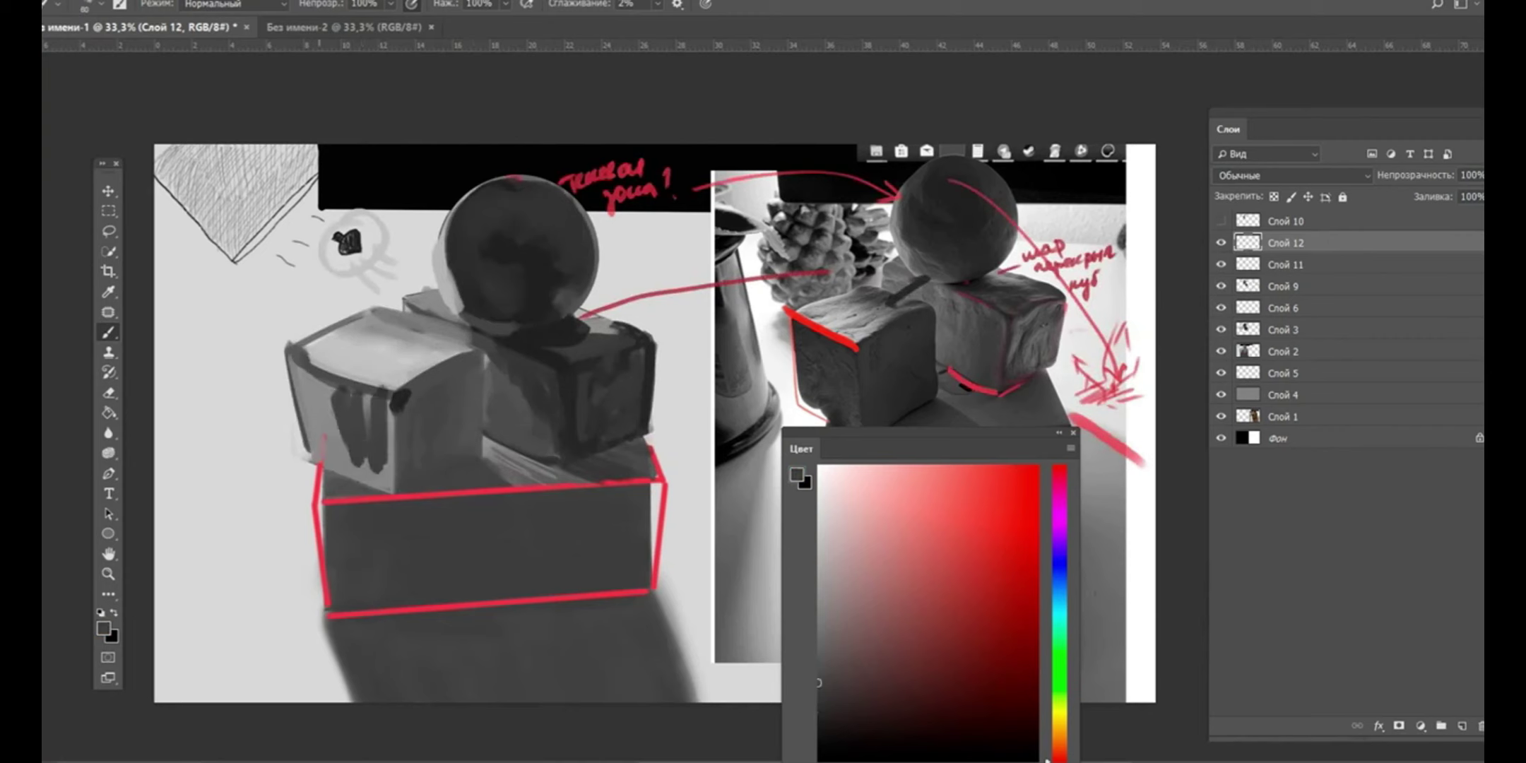
pyautogui.keyDown('alt'); pyautogui.click(404, 440); pyautogui.keyUp('alt')
pyautogui.moveTo(293, 364); pyautogui.dragTo(332, 470)
pyautogui.moveTo(353, 400); pyautogui.dragTo(353, 470)
pyautogui.moveTo(283, 374)
pyautogui.mouseDown()
pyautogui.moveTo(385, 392)
pyautogui.moveTo(362, 480)
pyautogui.mouseUp()
pyautogui.keyDown('alt'); pyautogui.click(344, 401); pyautogui.keyUp('alt')
pyautogui.moveTo(391, 400); pyautogui.dragTo(390, 463)
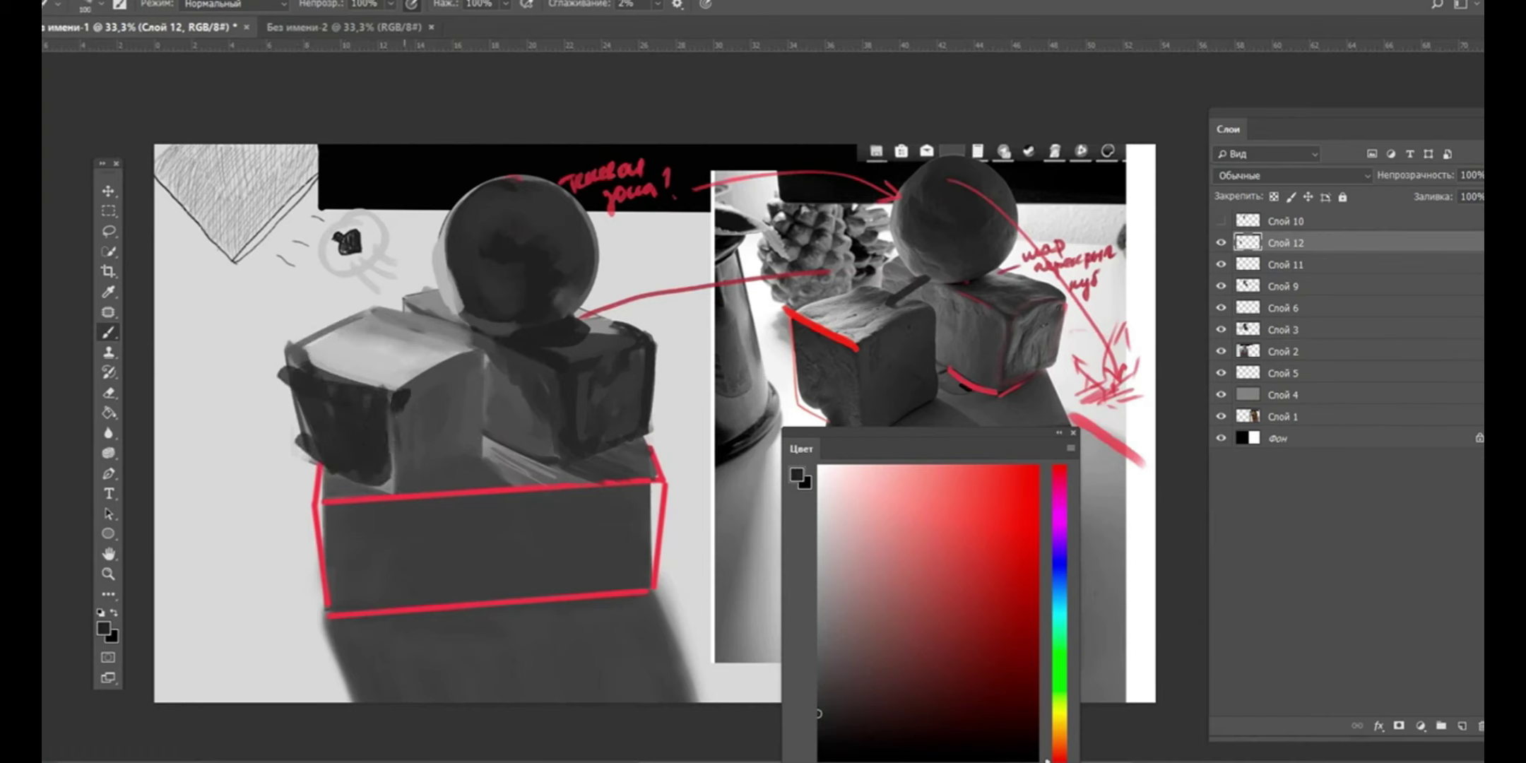
pyautogui.moveTo(918, 448); pyautogui.dragTo(914, 526)
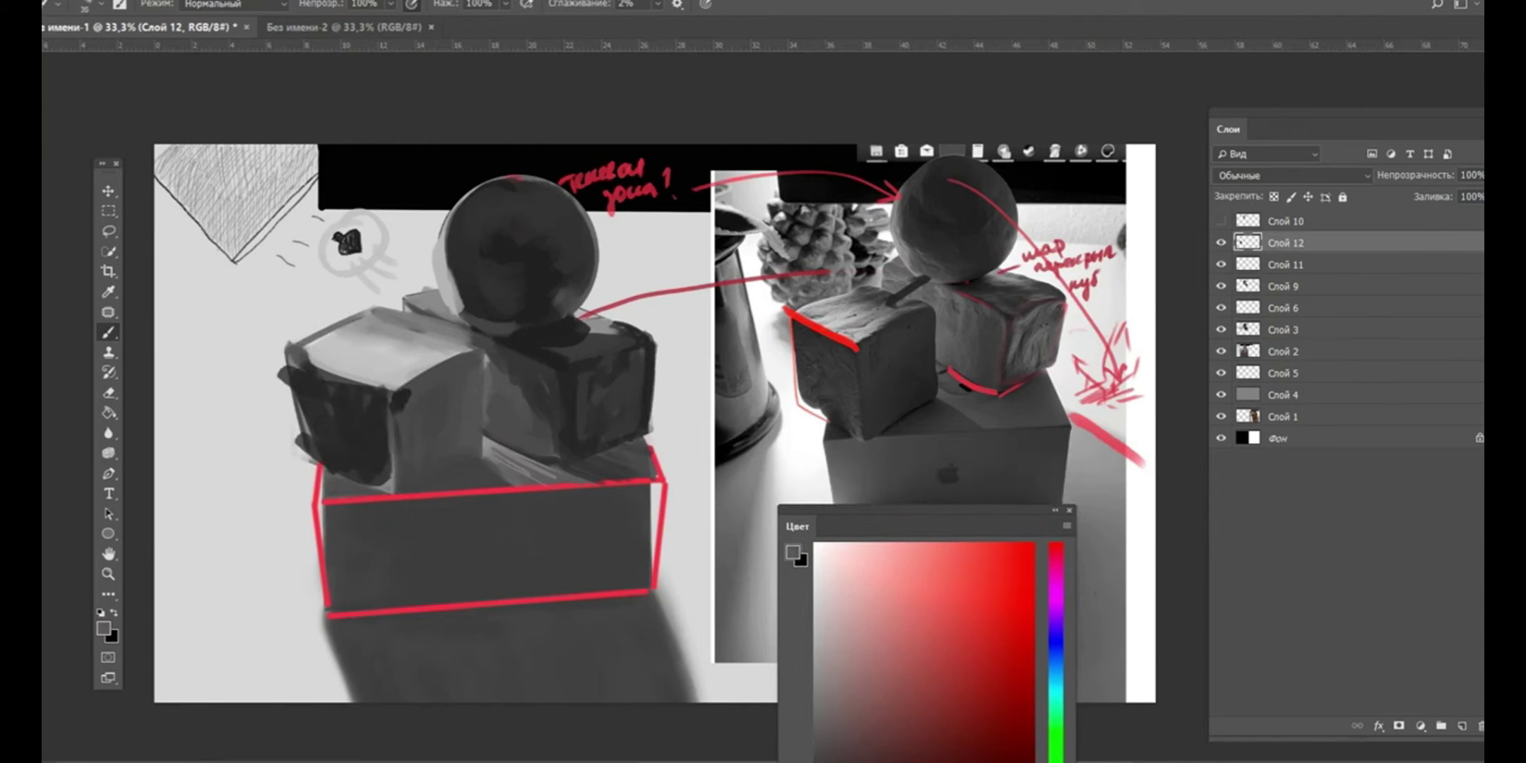
# - Reveal more of the reference photo and toggle the red annotation layers' visibility
pyautogui.moveTo(918, 511); pyautogui.dragTo(1132, 283)
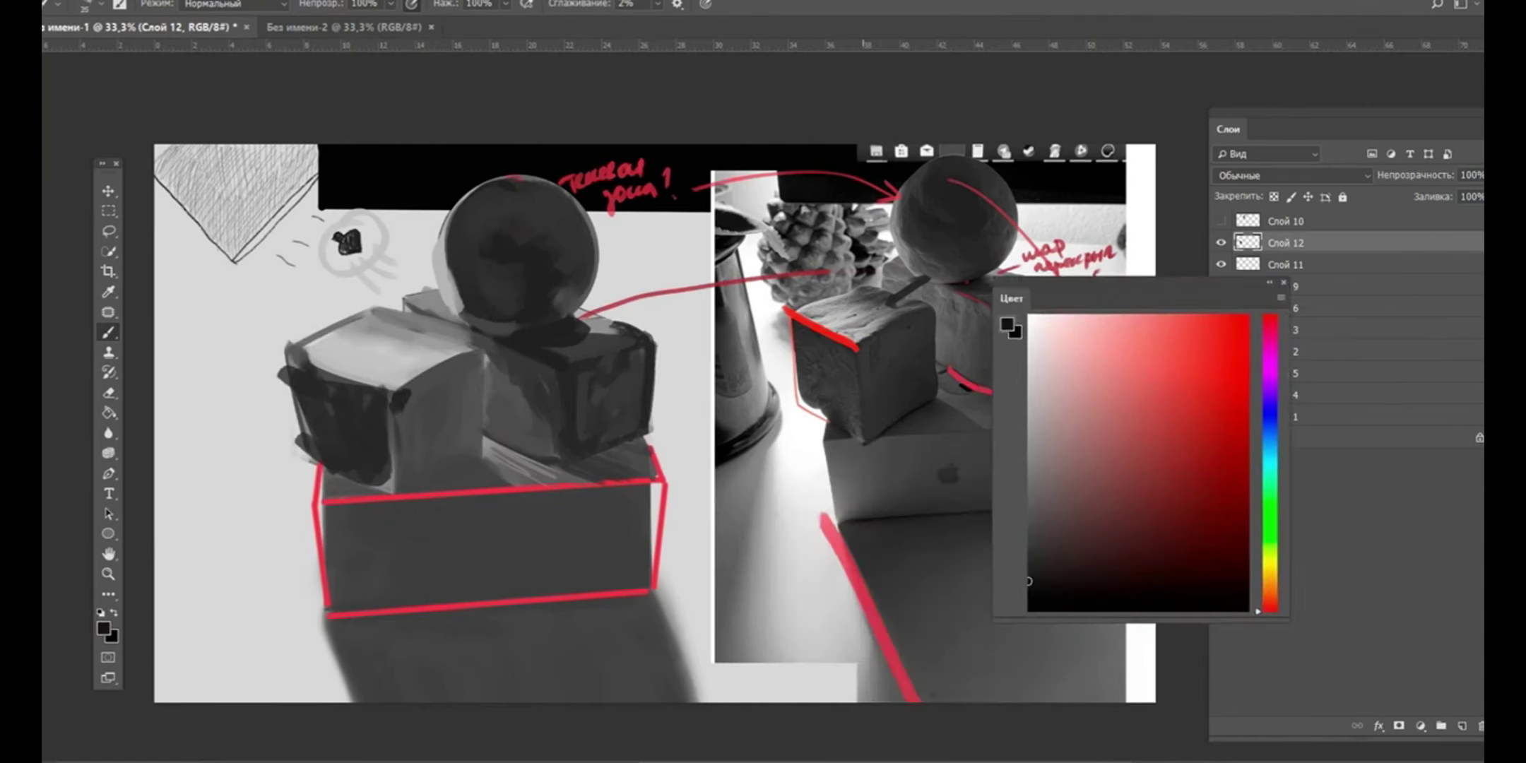
pyautogui.moveTo(915, 426)
pyautogui.mouseDown()
pyautogui.moveTo(916, 459)
pyautogui.moveTo(924, 428)
pyautogui.mouseUp()
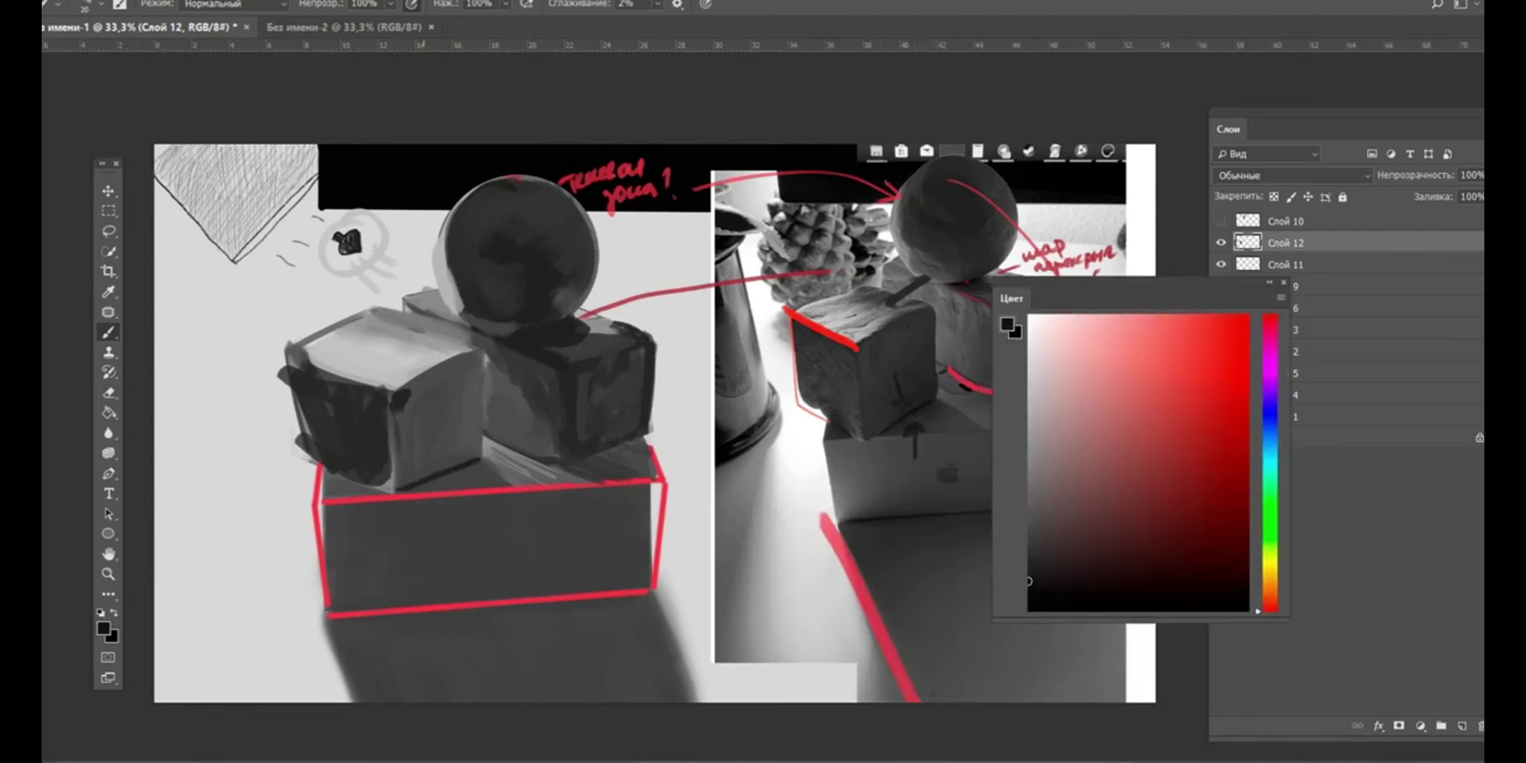
pyautogui.hotkey('ctrl', 'z')
pyautogui.moveTo(1012, 299); pyautogui.dragTo(1008, 449)
pyautogui.moveTo(1221, 243)
pyautogui.mouseDown()
pyautogui.moveTo(1220, 329)
pyautogui.moveTo(1221, 220)
pyautogui.mouseUp()
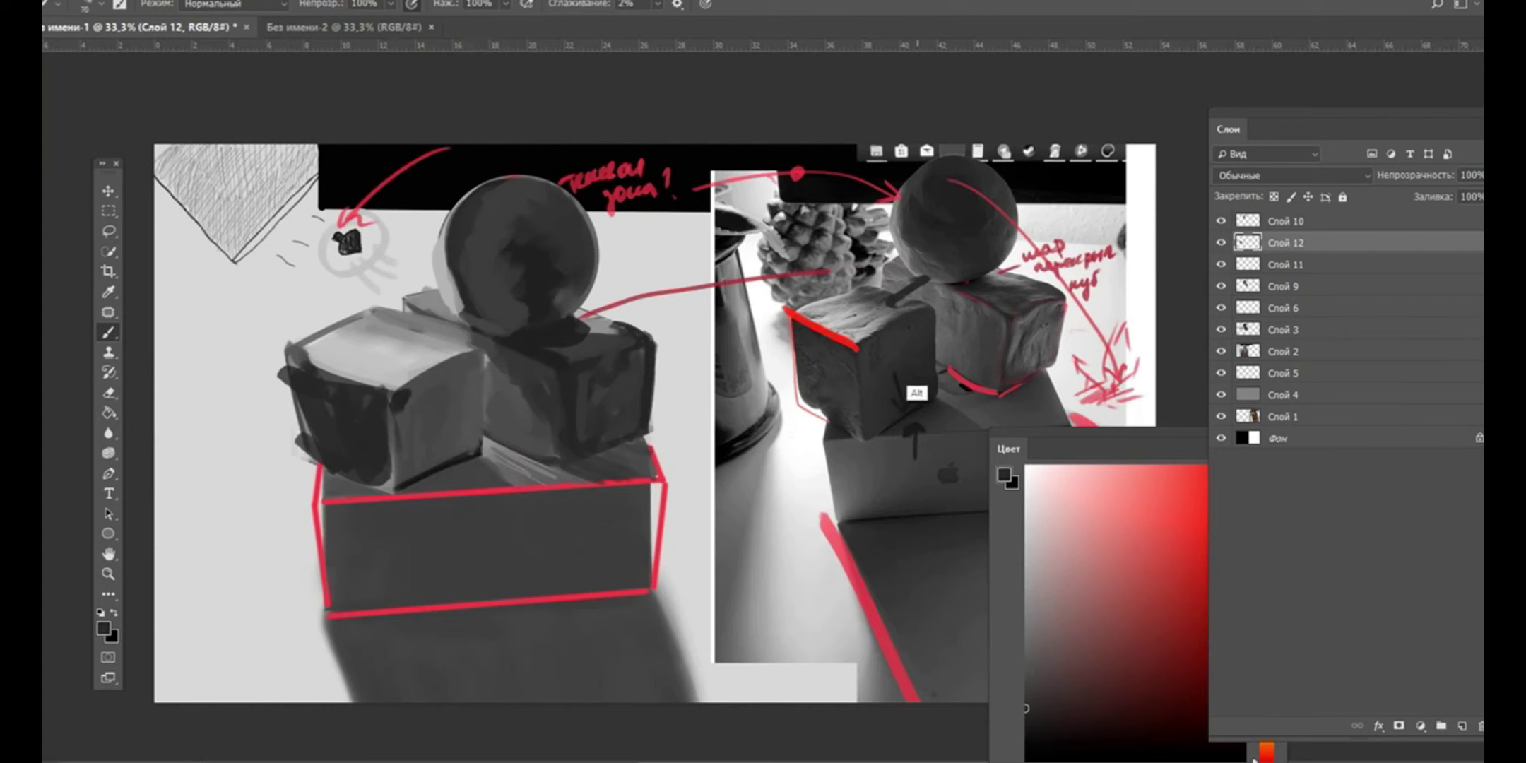
# - Paint a dark mark along the cube's bottom edge with a sampled grey
pyautogui.keyDown('alt'); pyautogui.click(912, 397); pyautogui.keyUp('alt')
pyautogui.keyDown('alt'); pyautogui.click(920, 362); pyautogui.keyUp('alt')
pyautogui.keyDown('alt'); pyautogui.click(466, 423); pyautogui.keyUp('alt')
pyautogui.moveTo(425, 459); pyautogui.dragTo(412, 464)
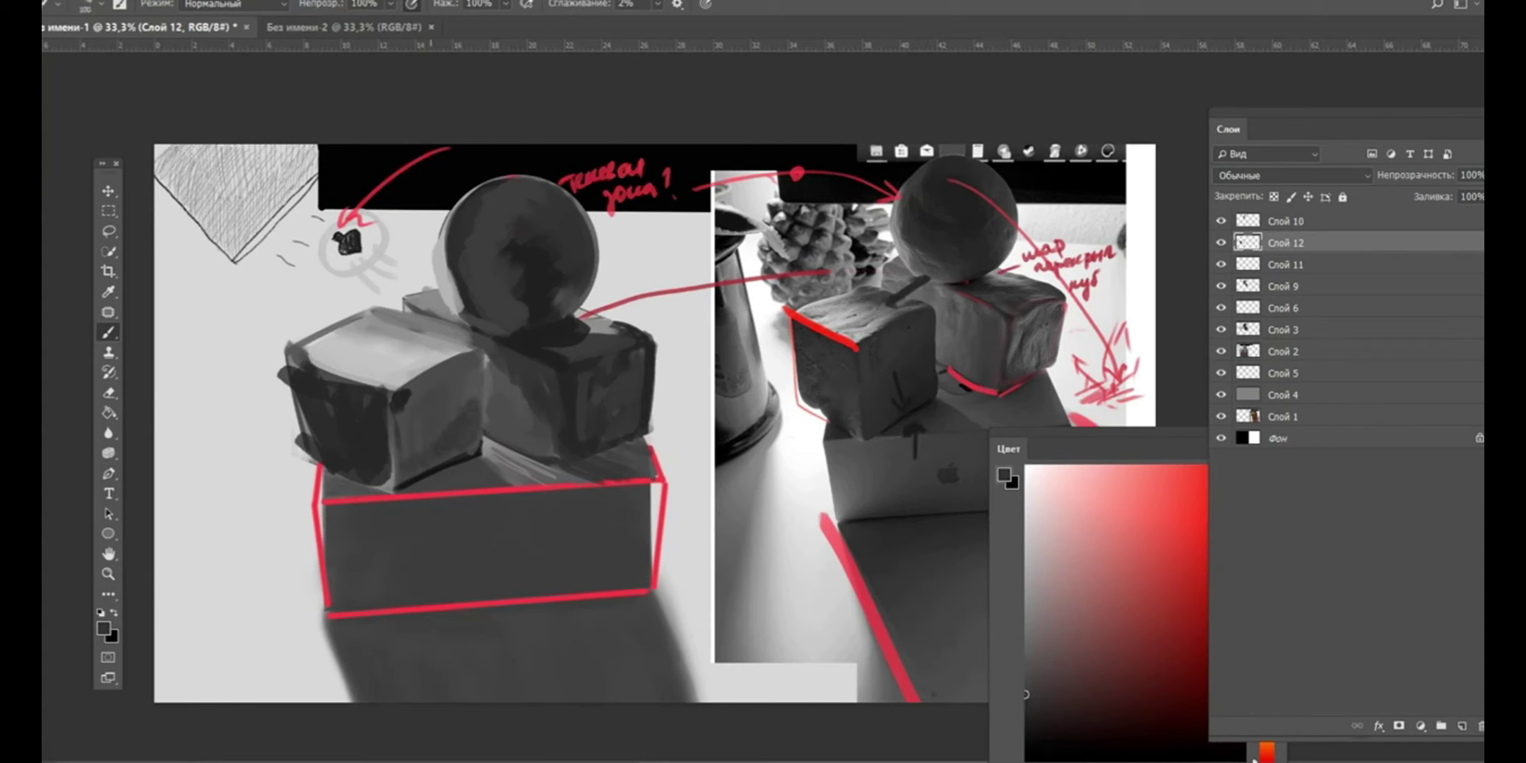
# - Sample near-black from the cubes and darken the middle cube's vertical edge
pyautogui.keyDown('alt'); pyautogui.click(424, 429); pyautogui.keyUp('alt')
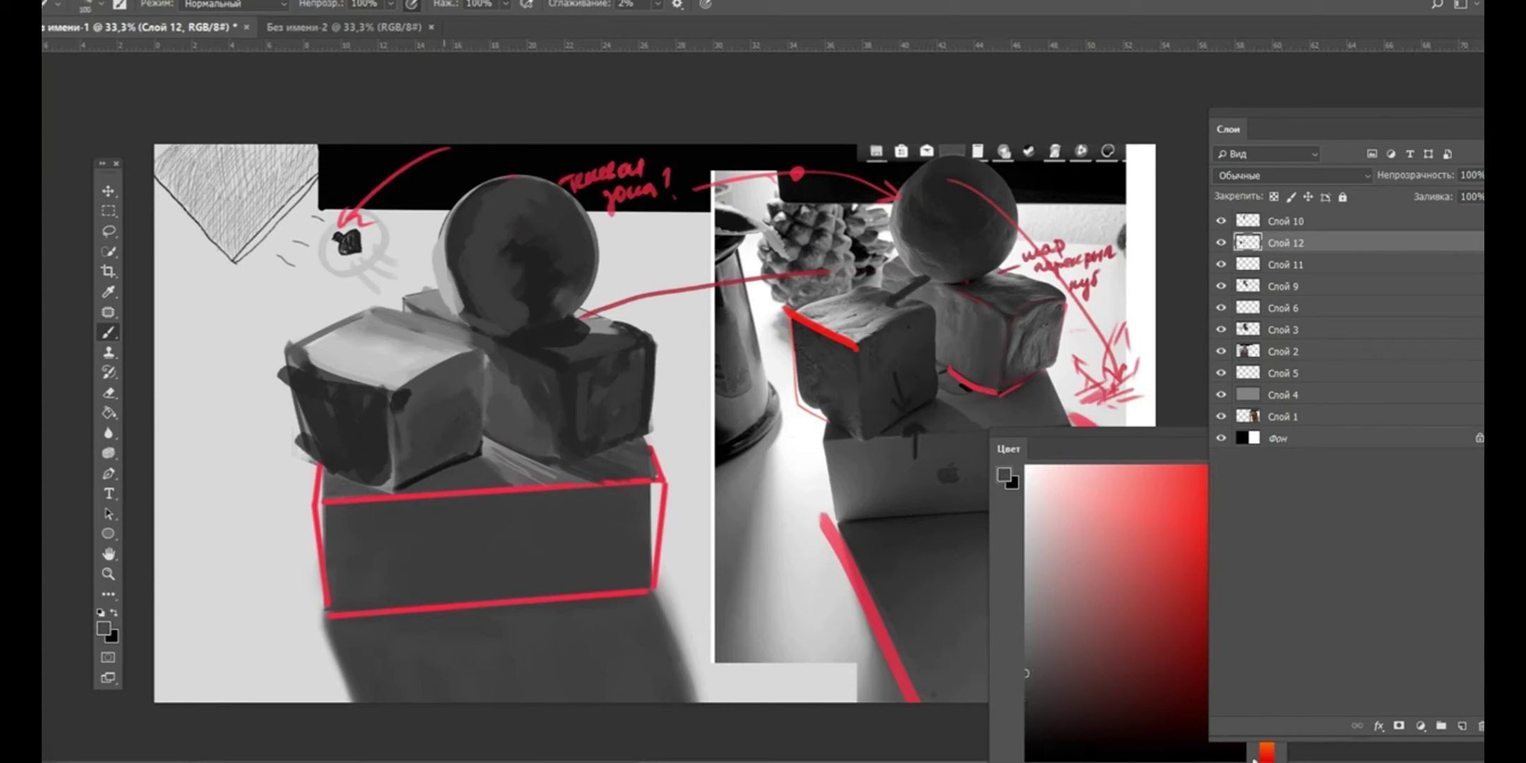
pyautogui.keyDown('alt'); pyautogui.click(878, 353); pyautogui.keyUp('alt')
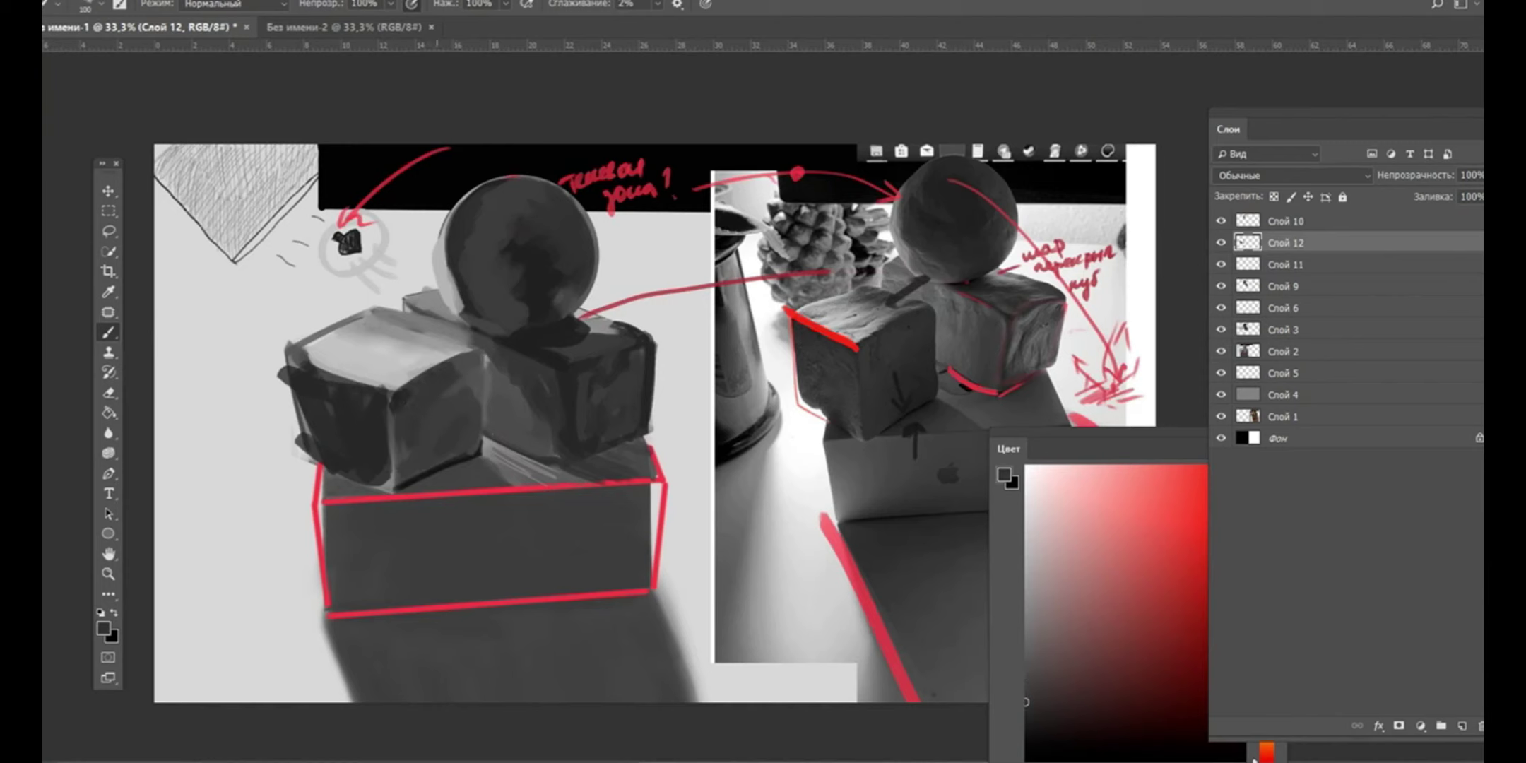
pyautogui.keyDown('alt'); pyautogui.click(466, 366); pyautogui.keyUp('alt')
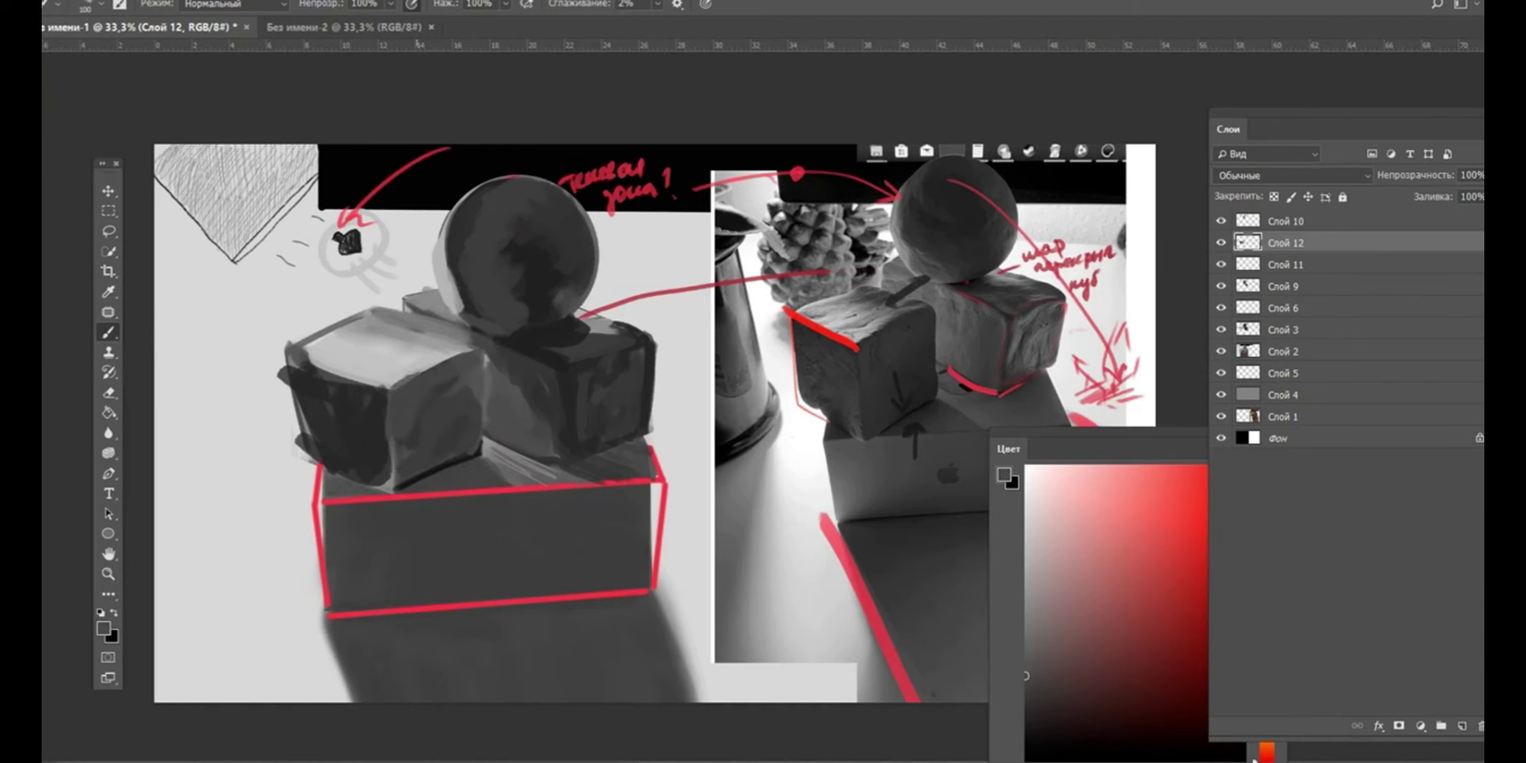
pyautogui.keyDown('alt'); pyautogui.click(454, 456); pyautogui.keyUp('alt')
pyautogui.keyDown('alt'); pyautogui.click(471, 384); pyautogui.keyUp('alt')
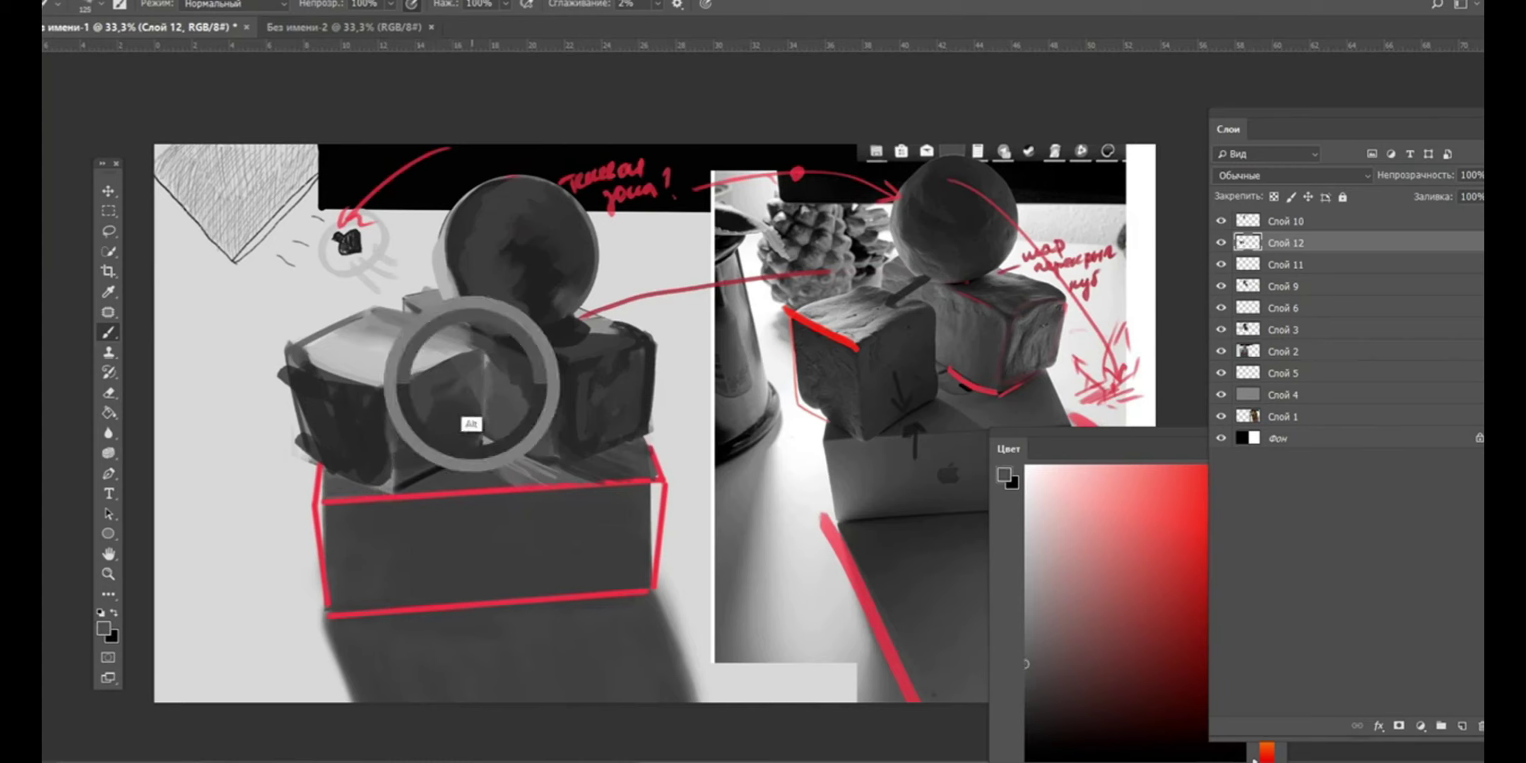
pyautogui.keyDown('alt'); pyautogui.click(499, 409); pyautogui.keyUp('alt')
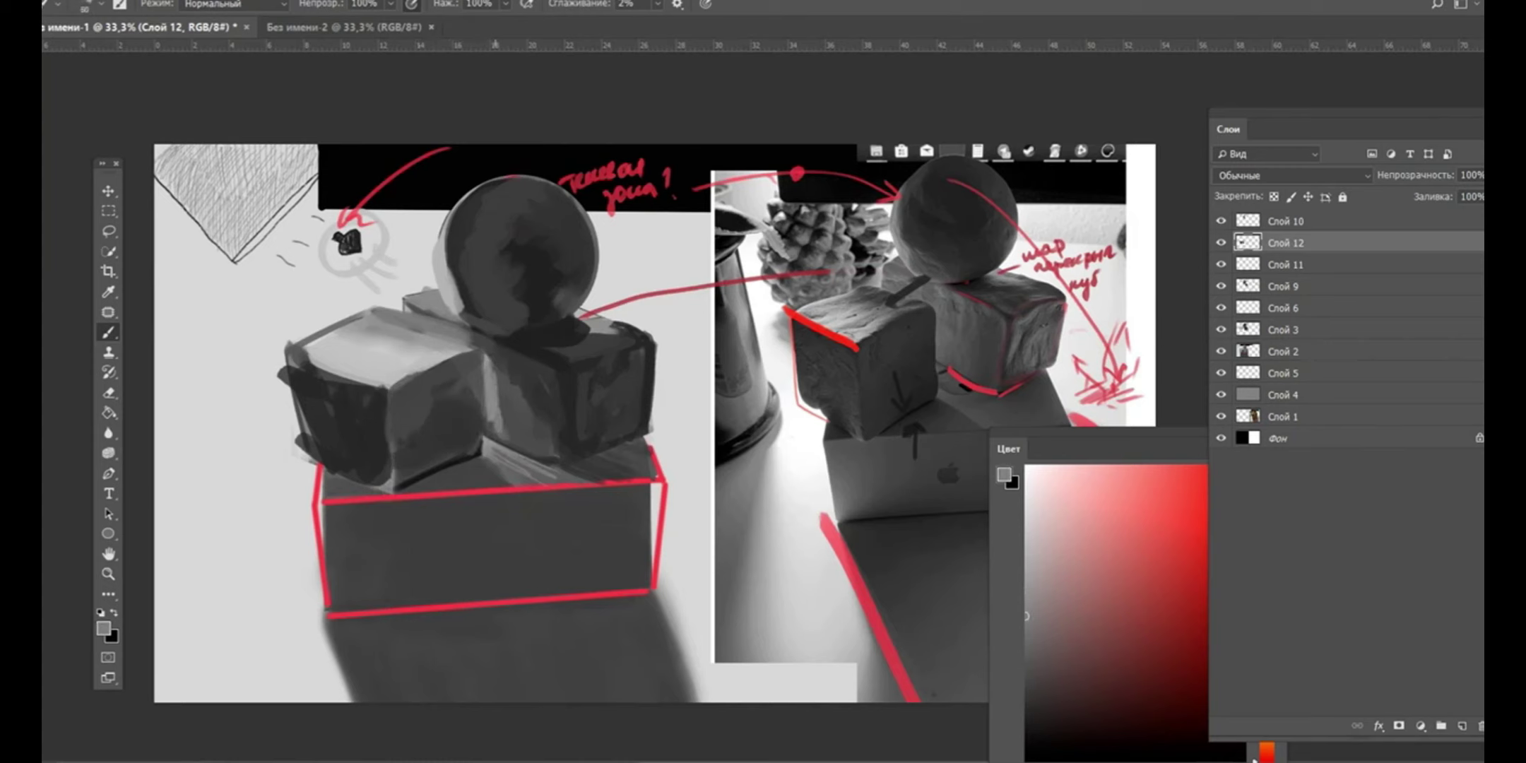
pyautogui.keyDown('alt'); pyautogui.click(513, 406); pyautogui.keyUp('alt')
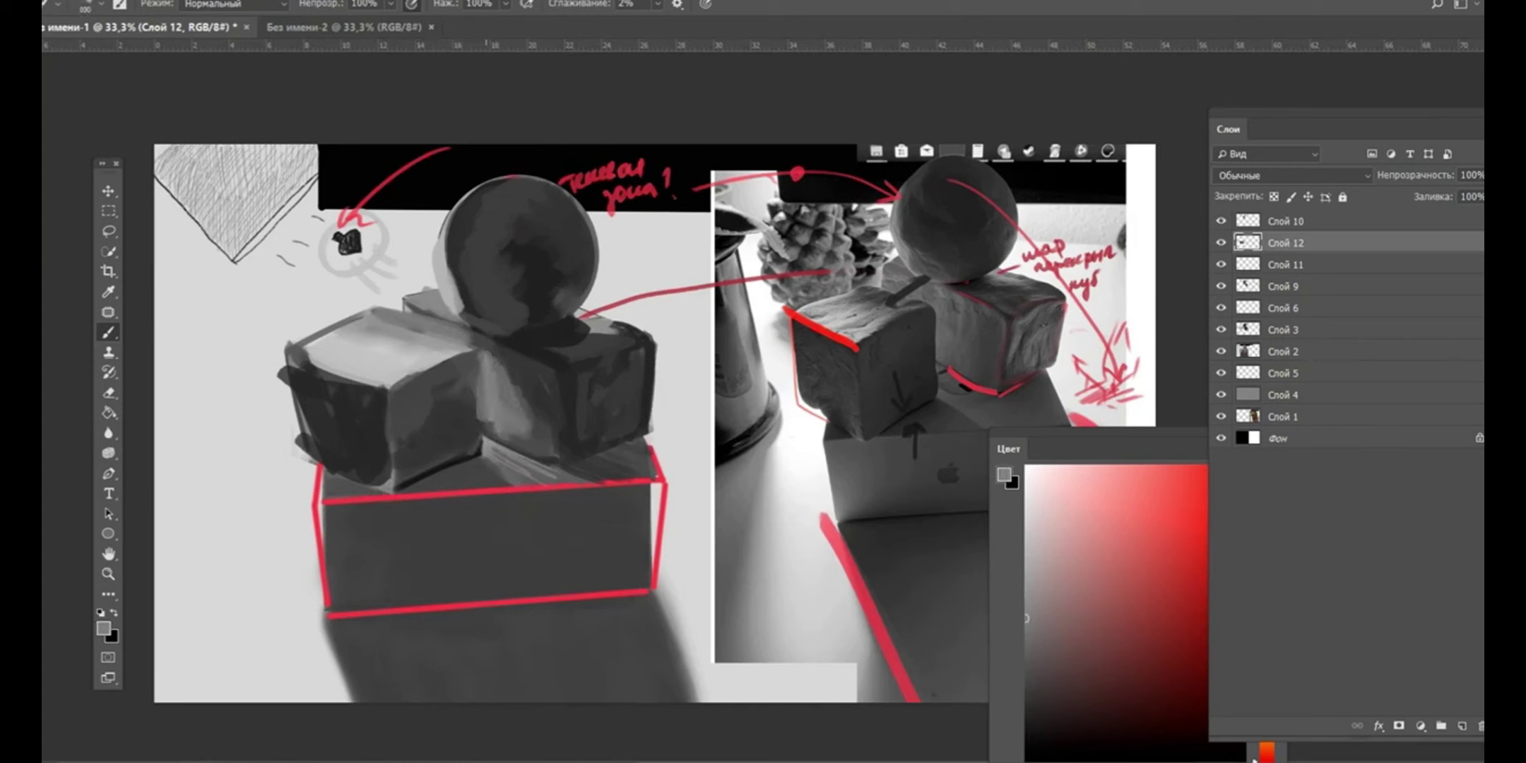
pyautogui.keyDown('alt'); pyautogui.click(492, 447); pyautogui.keyUp('alt')
pyautogui.keyDown('alt'); pyautogui.click(490, 446); pyautogui.keyUp('alt')
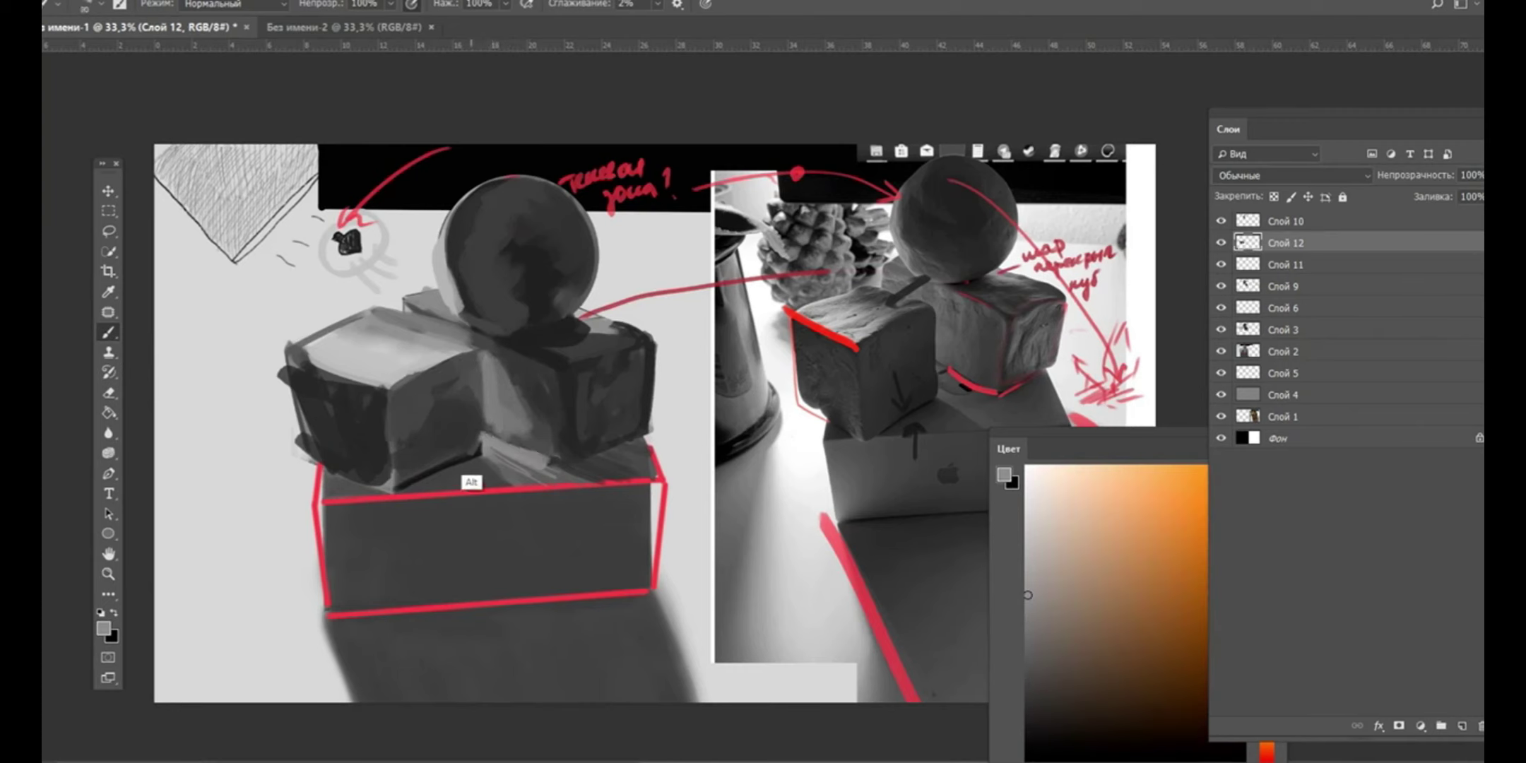
pyautogui.keyDown('alt'); pyautogui.click(473, 452); pyautogui.keyUp('alt')
pyautogui.moveTo(477, 359); pyautogui.dragTo(479, 445)
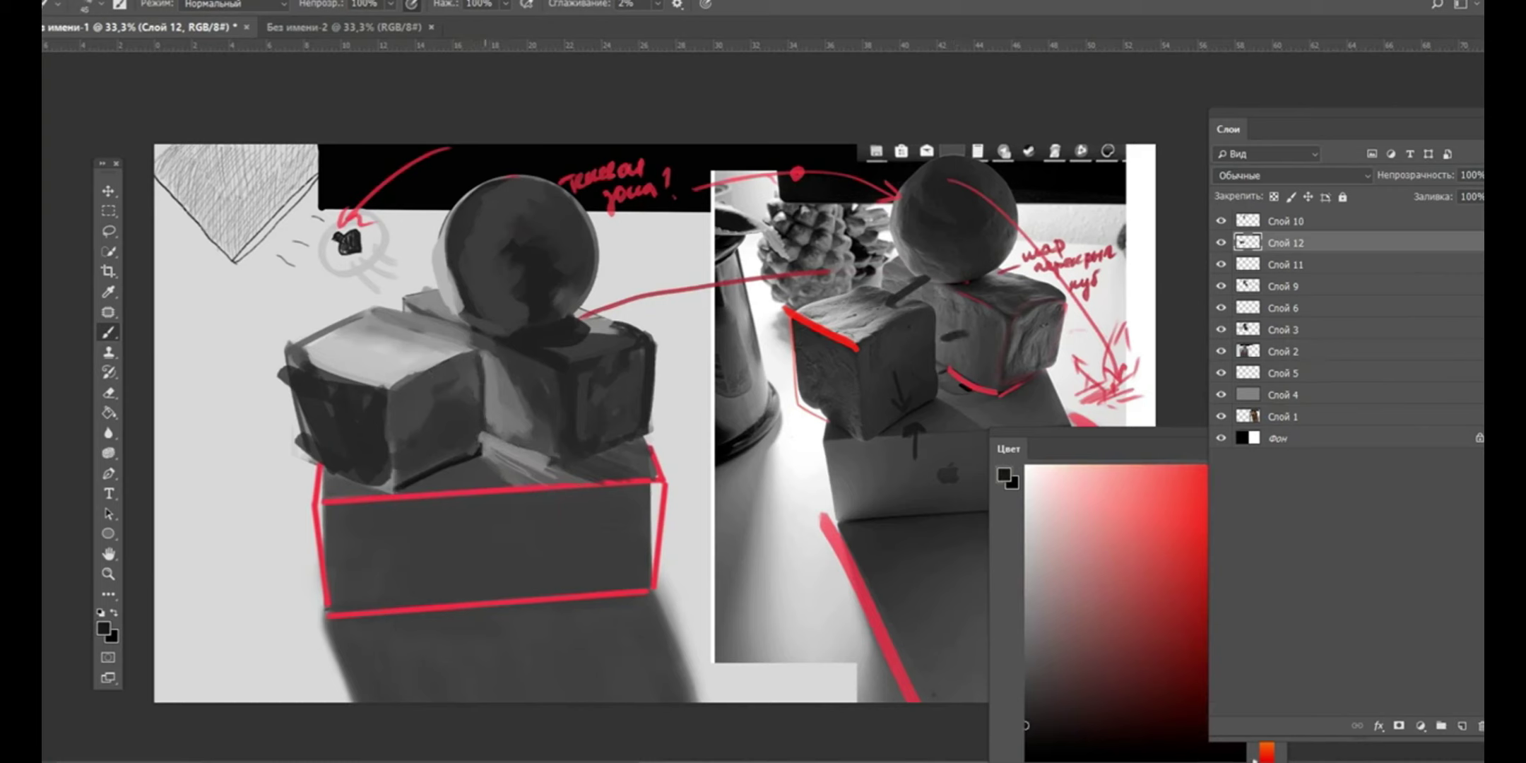
# - Brighten the left cube's top edge with a lighter grey, then sample further cube tones
pyautogui.keyDown('alt'); pyautogui.click(482, 442); pyautogui.keyUp('alt')
pyautogui.keyDown('alt'); pyautogui.click(469, 356); pyautogui.keyUp('alt')
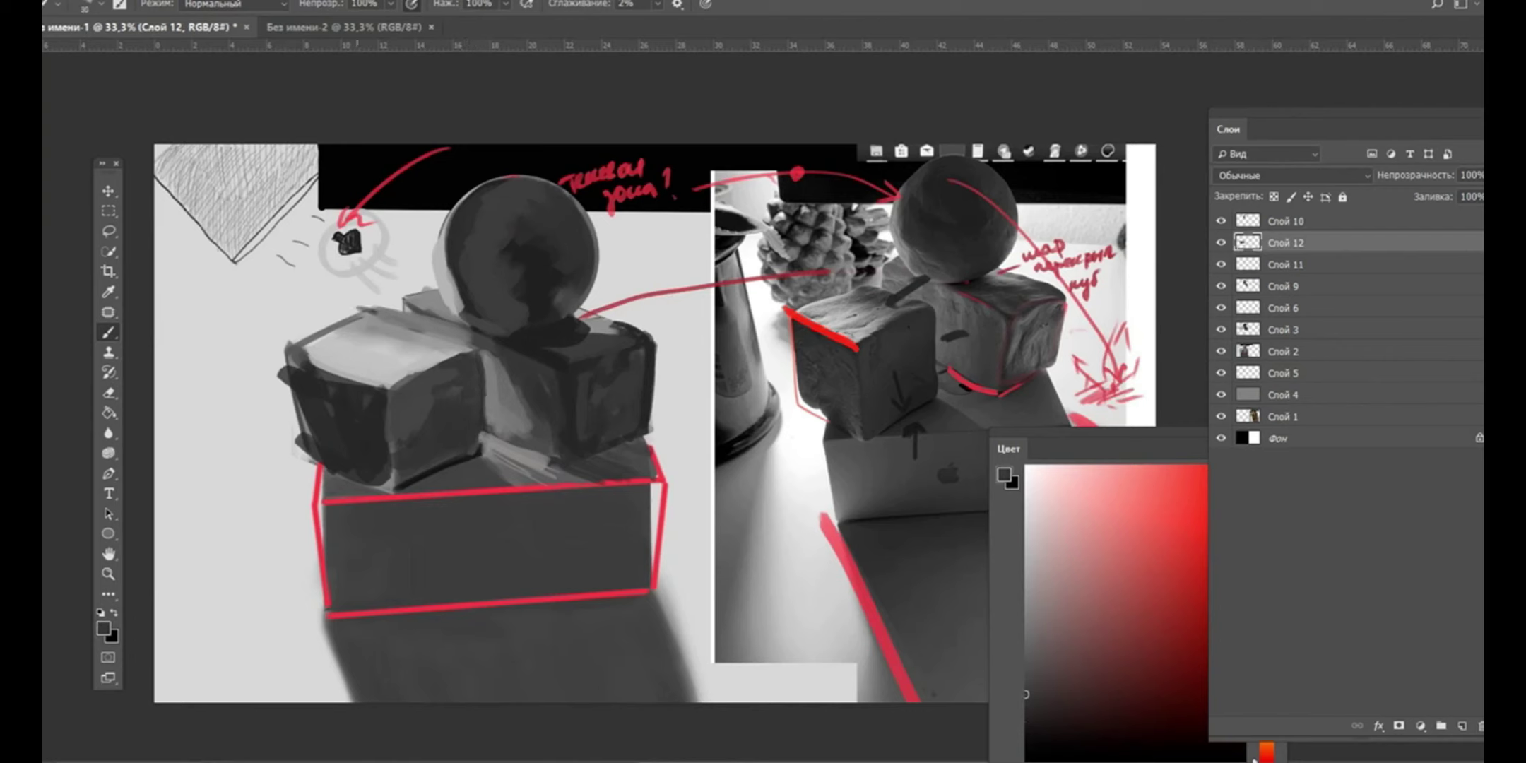
pyautogui.moveTo(362, 311); pyautogui.dragTo(458, 320)
pyautogui.keyDown('alt'); pyautogui.click(390, 332); pyautogui.keyUp('alt')
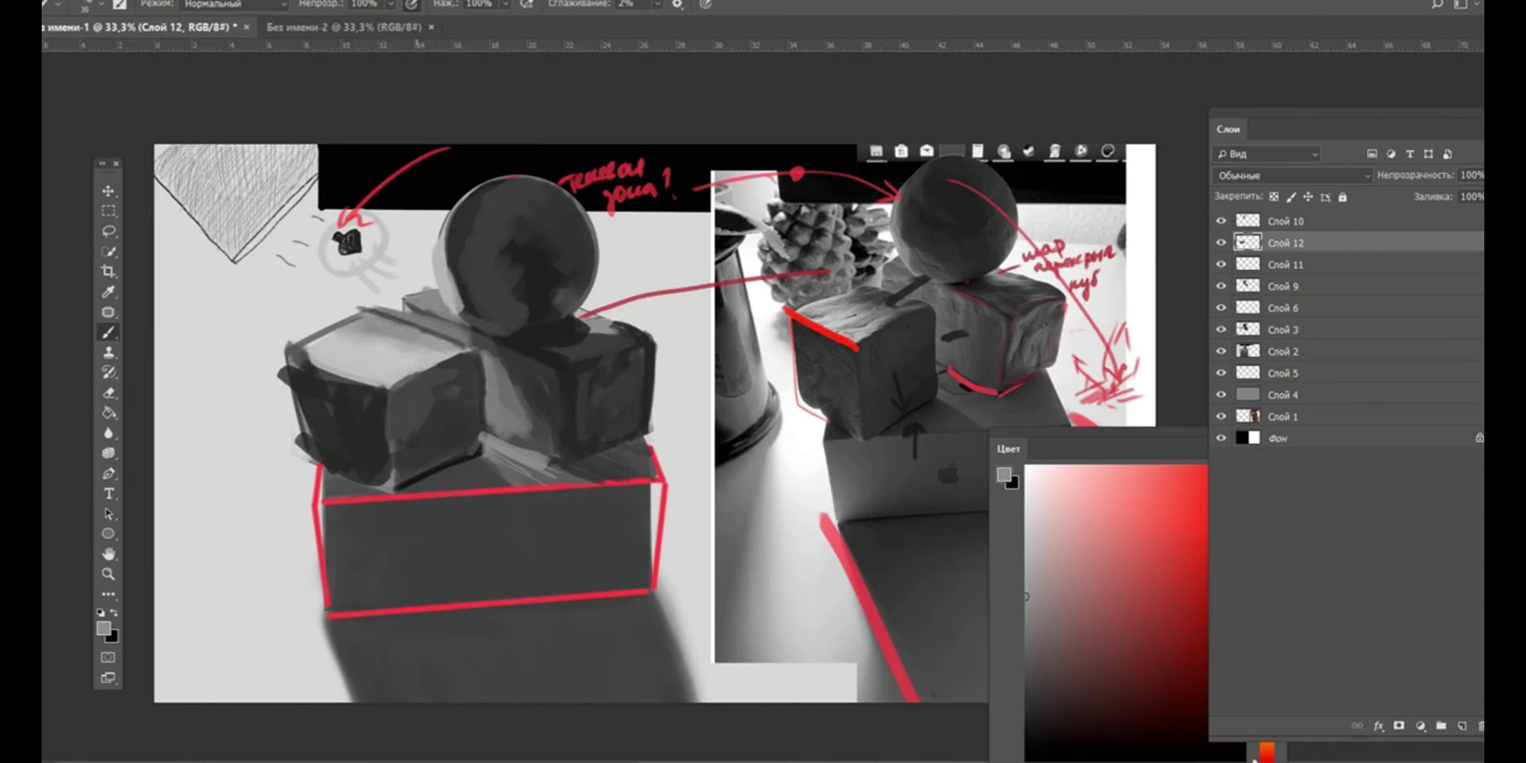
pyautogui.keyDown('alt'); pyautogui.click(451, 339); pyautogui.keyUp('alt')
pyautogui.keyDown('alt'); pyautogui.click(494, 400); pyautogui.keyUp('alt')
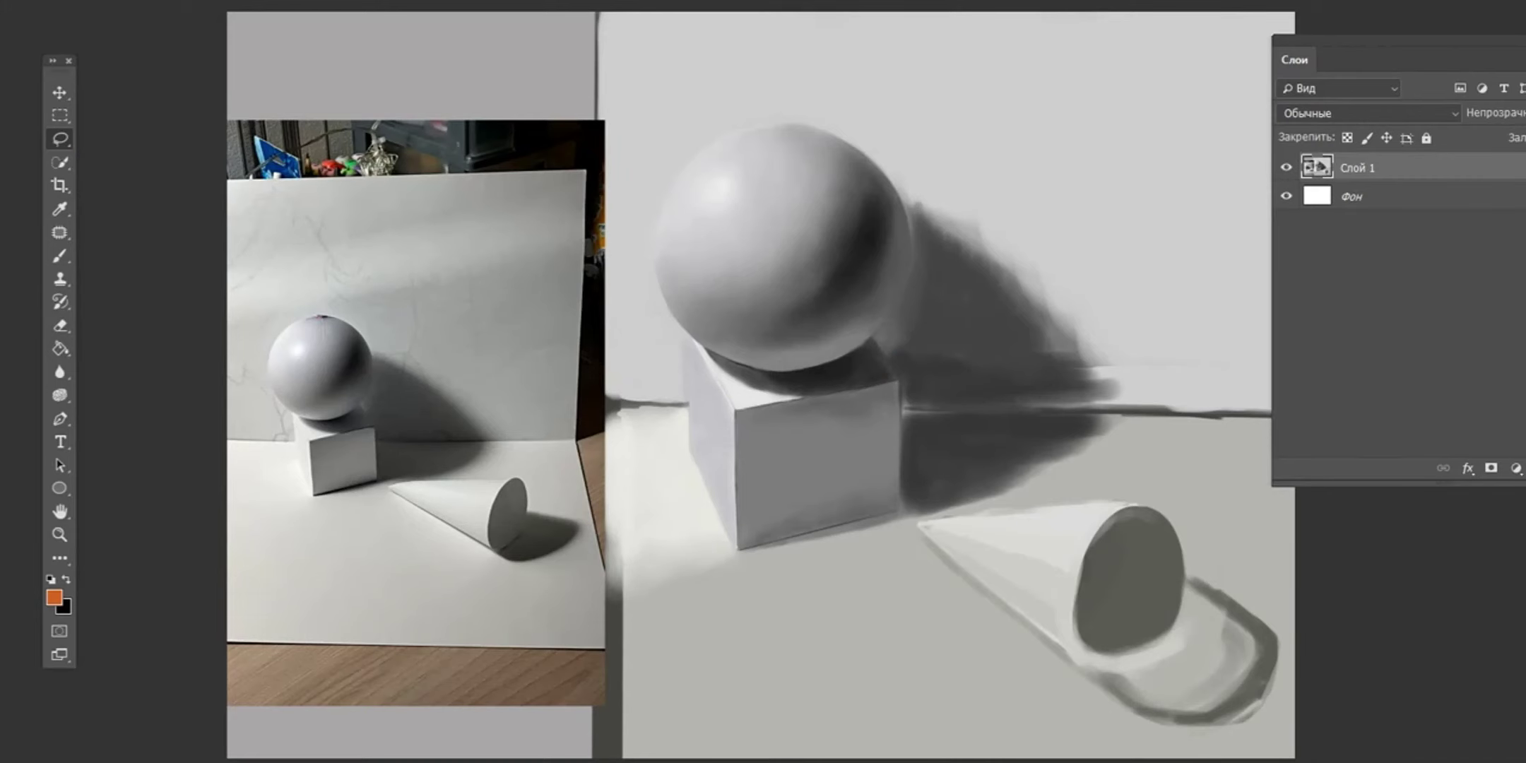
# - Lasso-trace around the sphere's cast shadow in the sphere-cube-cone study
pyautogui.moveTo(906, 513)
pyautogui.mouseDown()
pyautogui.moveTo(952, 227)
pyautogui.moveTo(881, 332)
pyautogui.mouseUp()
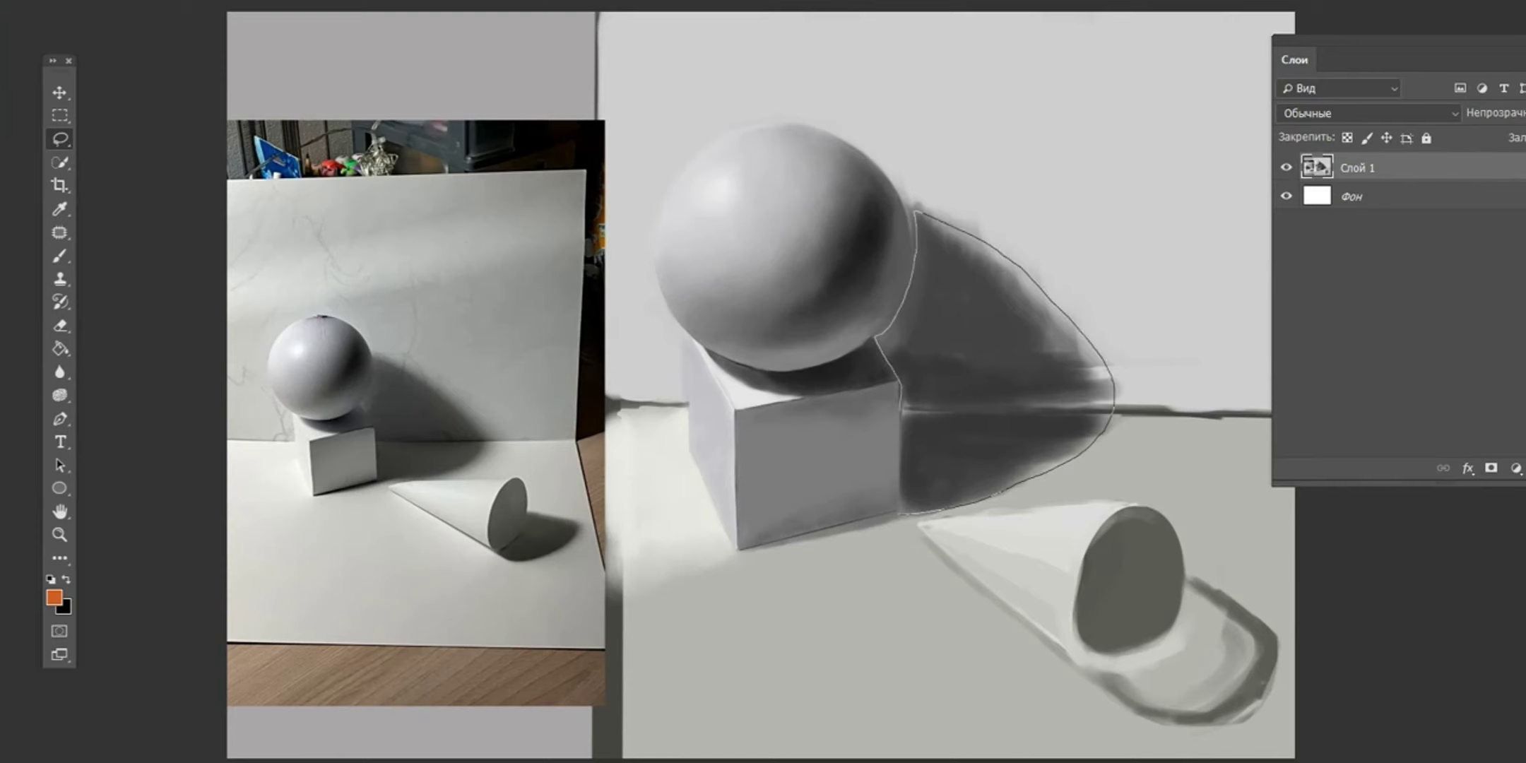
# - Close the shadow outline and fill it with flat dark grey on new Слой 2, then deselect
pyautogui.moveTo(881, 332); pyautogui.dragTo(898, 494)
pyautogui.hotkey('ctrl', 'shift', 'alt', 'n')
pyautogui.press('g')
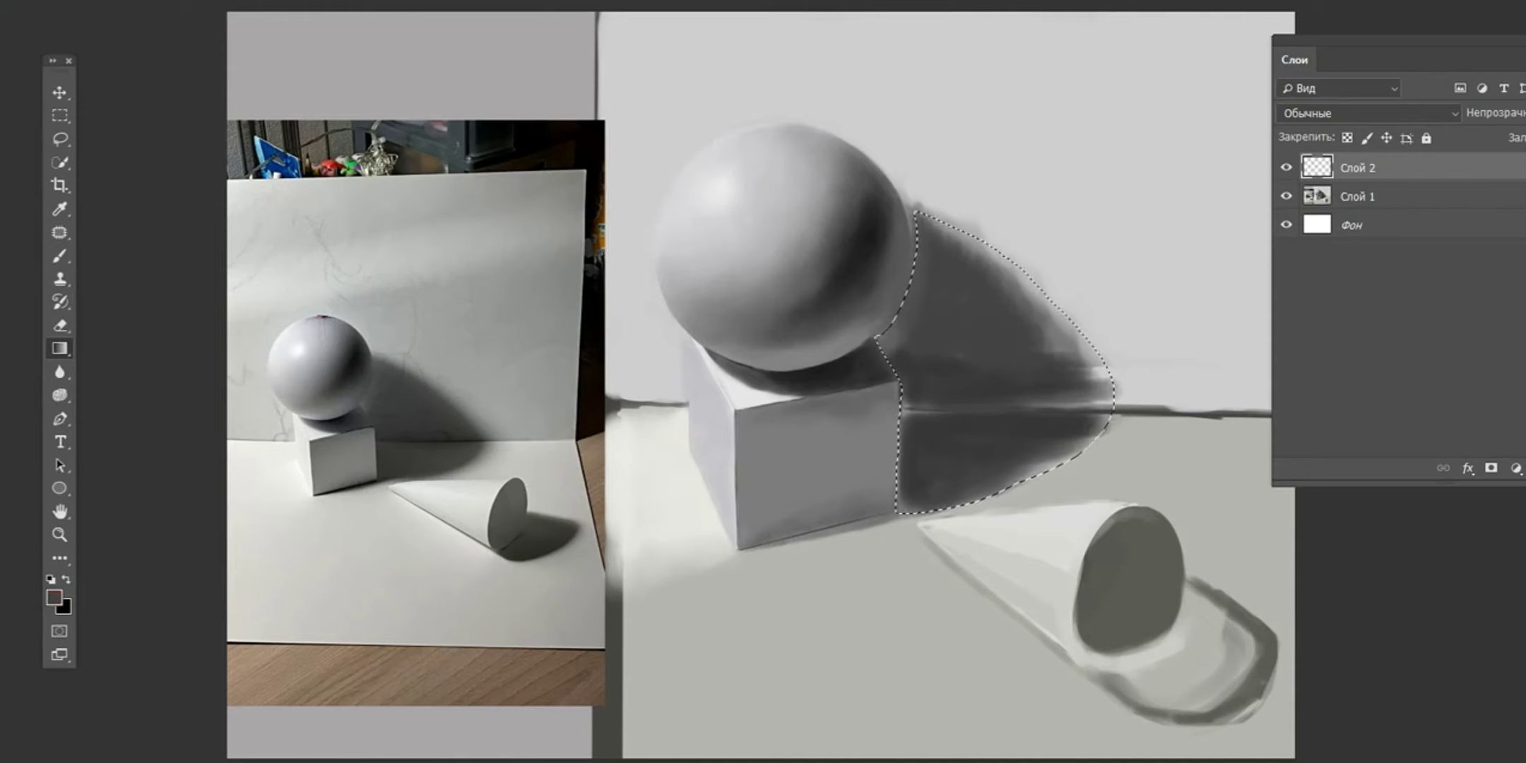
pyautogui.hotkey('alt', 'BackSpace')
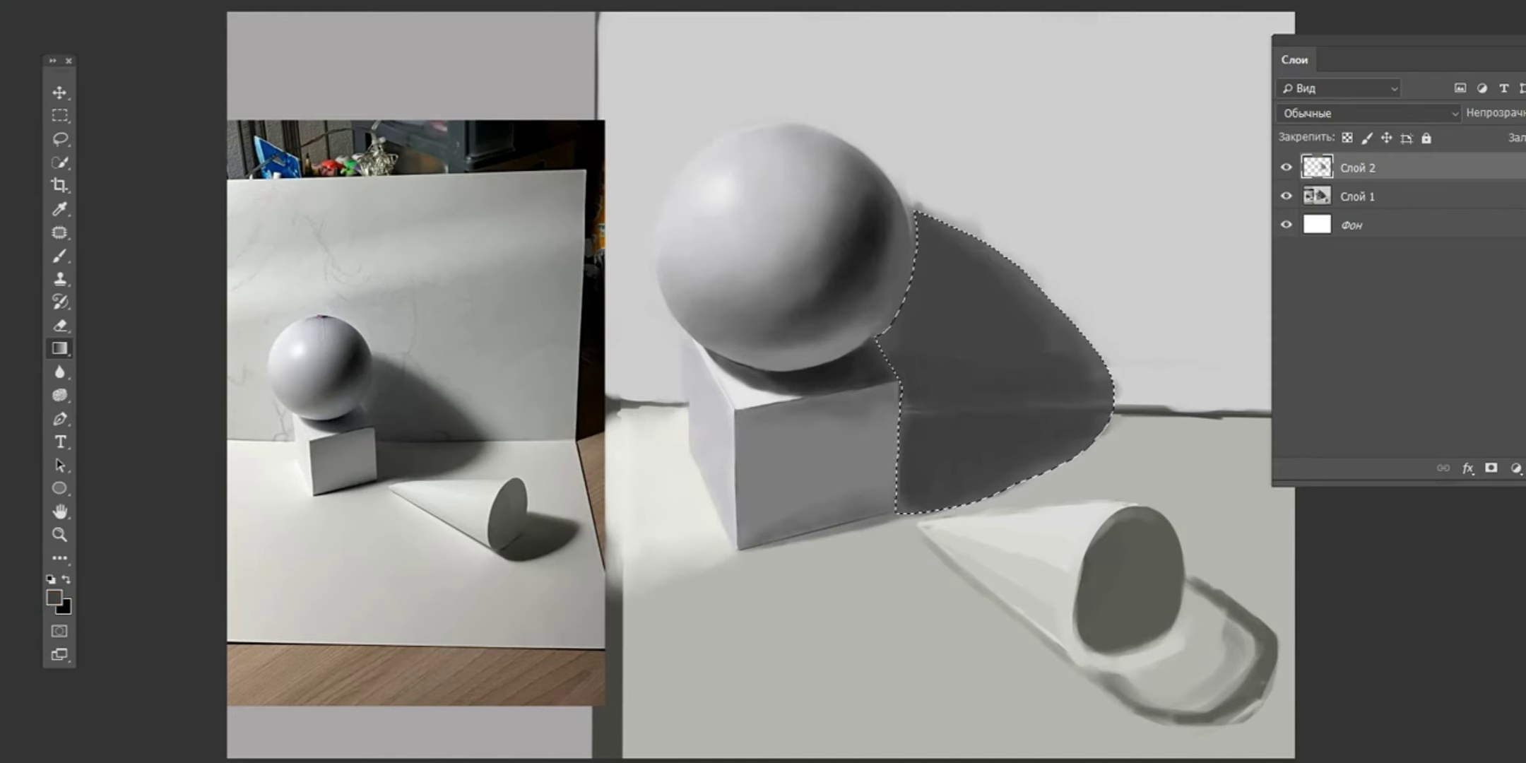
pyautogui.hotkey('ctrl', 'd')
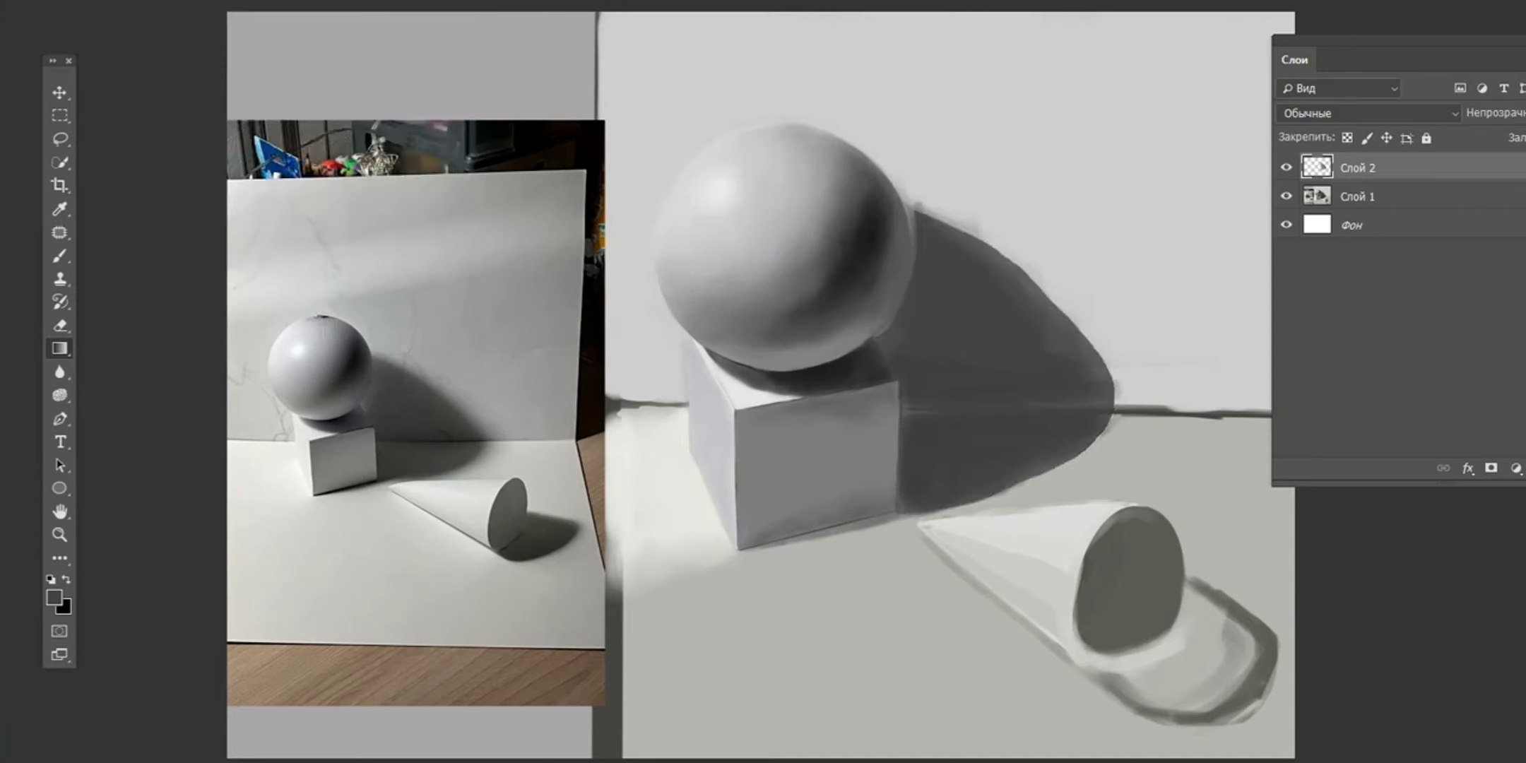
pyautogui.press('b')
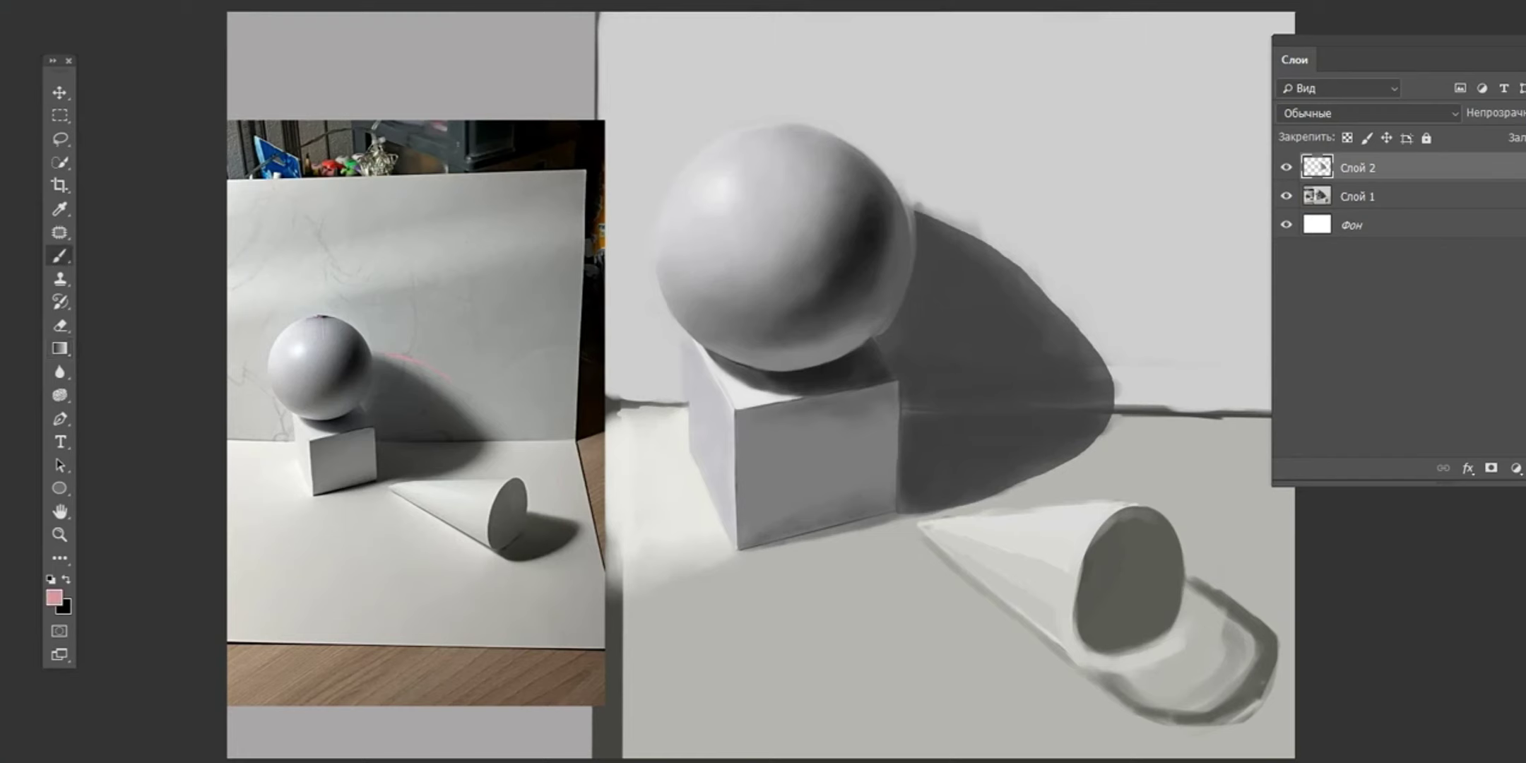
# - Sketch pink marks along the photo's shadow edge and toward the cone's shadow, then undo them
pyautogui.moveTo(449, 380); pyautogui.dragTo(483, 429)
pyautogui.hotkey('ctrl', 'z')
pyautogui.moveTo(380, 466); pyautogui.dragTo(416, 456)
pyautogui.moveTo(416, 455); pyautogui.dragTo(409, 467)
pyautogui.hotkey('ctrl', 'z')
pyautogui.hotkey('ctrl', 'z')
pyautogui.hotkey('ctrl', 'z')
# - Draw pink lines by the cube base and left of the cone, undoing the extra arrows
pyautogui.moveTo(352, 490); pyautogui.dragTo(393, 483)
pyautogui.moveTo(295, 523); pyautogui.dragTo(375, 502)
pyautogui.hotkey('ctrl', 'z')
pyautogui.moveTo(1128, 185)
pyautogui.mouseDown()
pyautogui.moveTo(1085, 277)
pyautogui.moveTo(1114, 256)
pyautogui.mouseUp()
pyautogui.moveTo(436, 384); pyautogui.dragTo(452, 399)
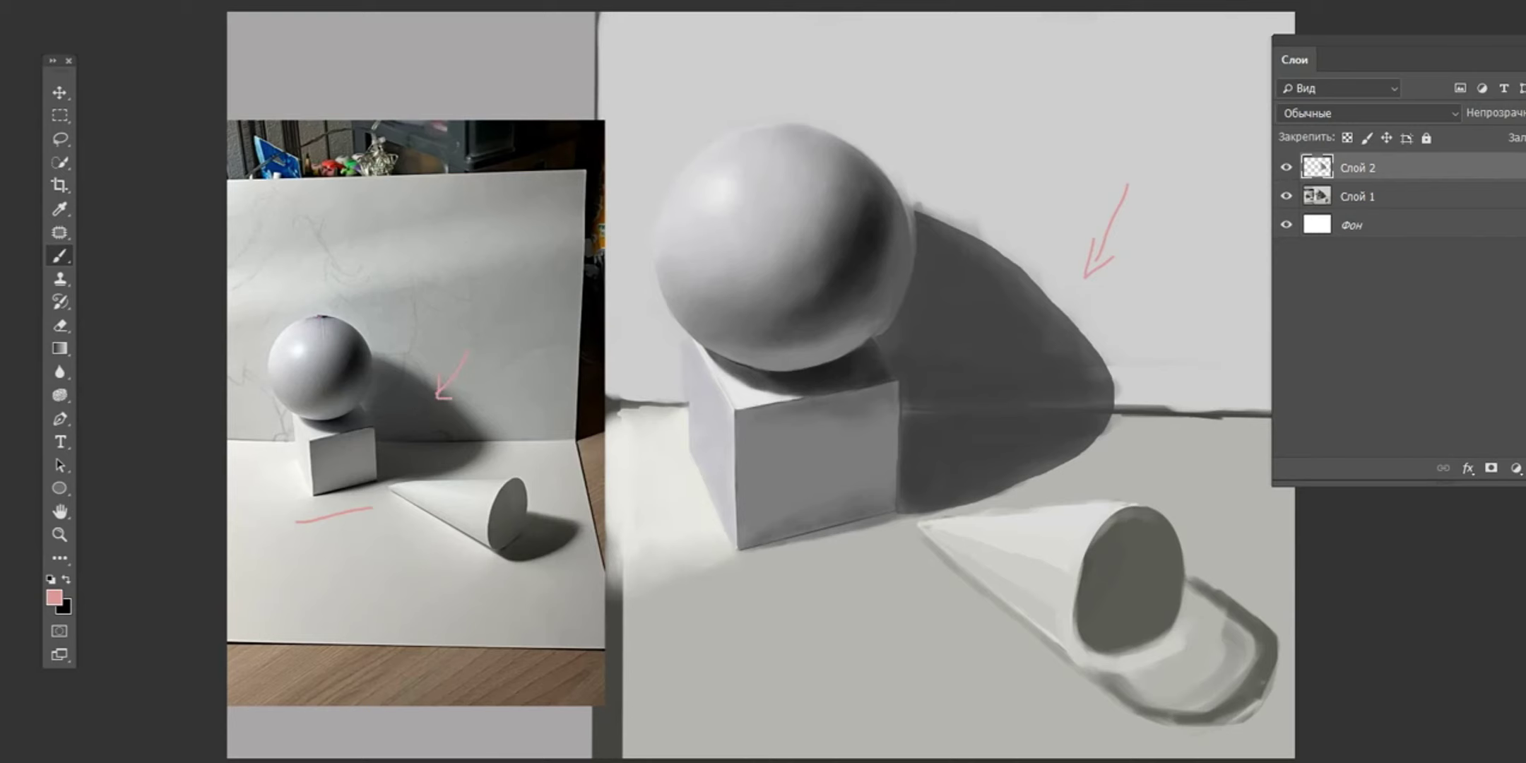
pyautogui.hotkey('ctrl', 'z')
pyautogui.hotkey('ctrl', 'z')
pyautogui.hotkey('ctrl', 'z')
pyautogui.hotkey('ctrl', 'z')
# - Soften the cast shadow's upper-right edge with the Aérographe arrondi flou 300 brush and sampled greys
pyautogui.rightClick(901, 381)
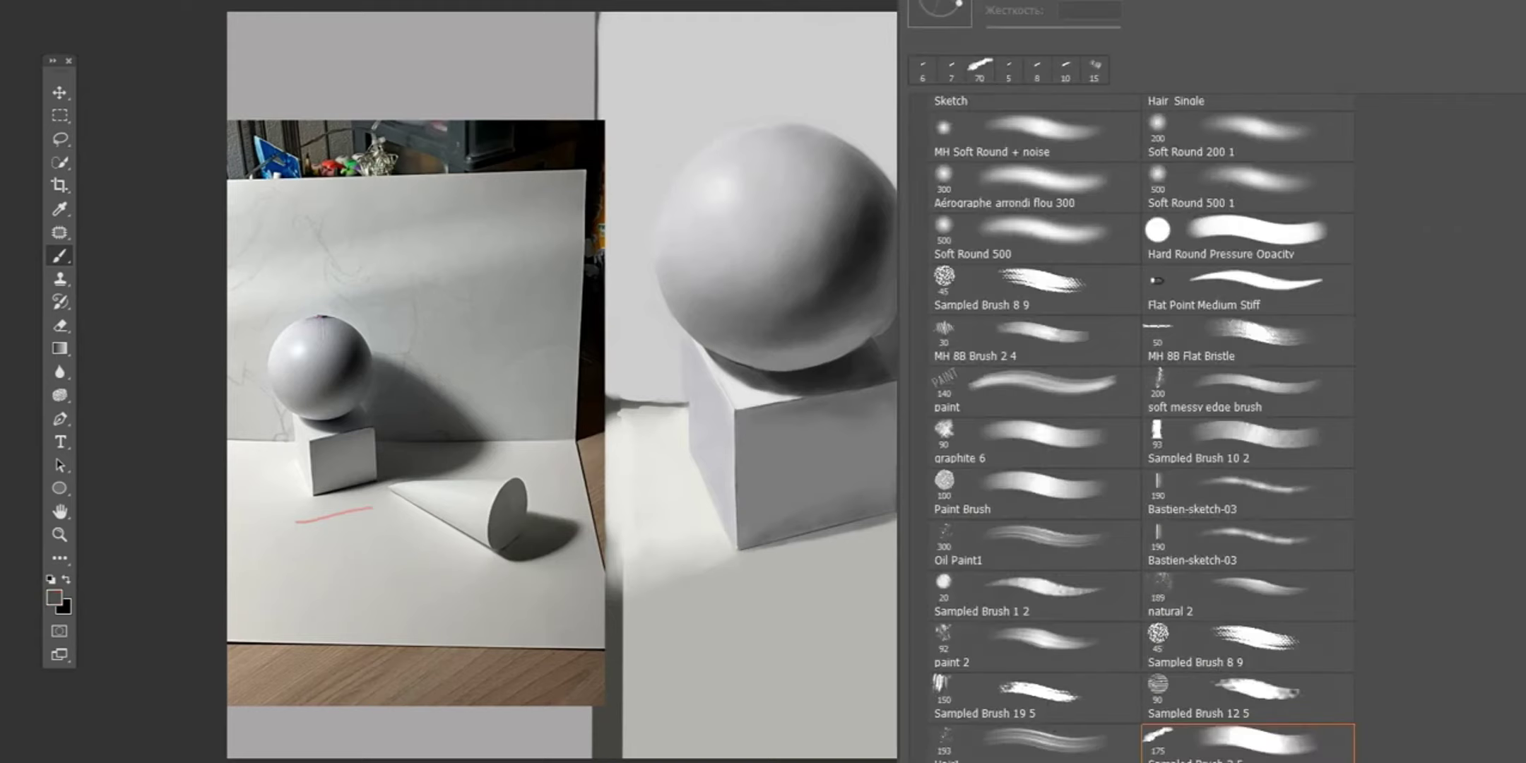
pyautogui.click(1003, 187)
pyautogui.press('Return')
pyautogui.keyDown('alt'); pyautogui.click(1010, 297); pyautogui.keyUp('alt')
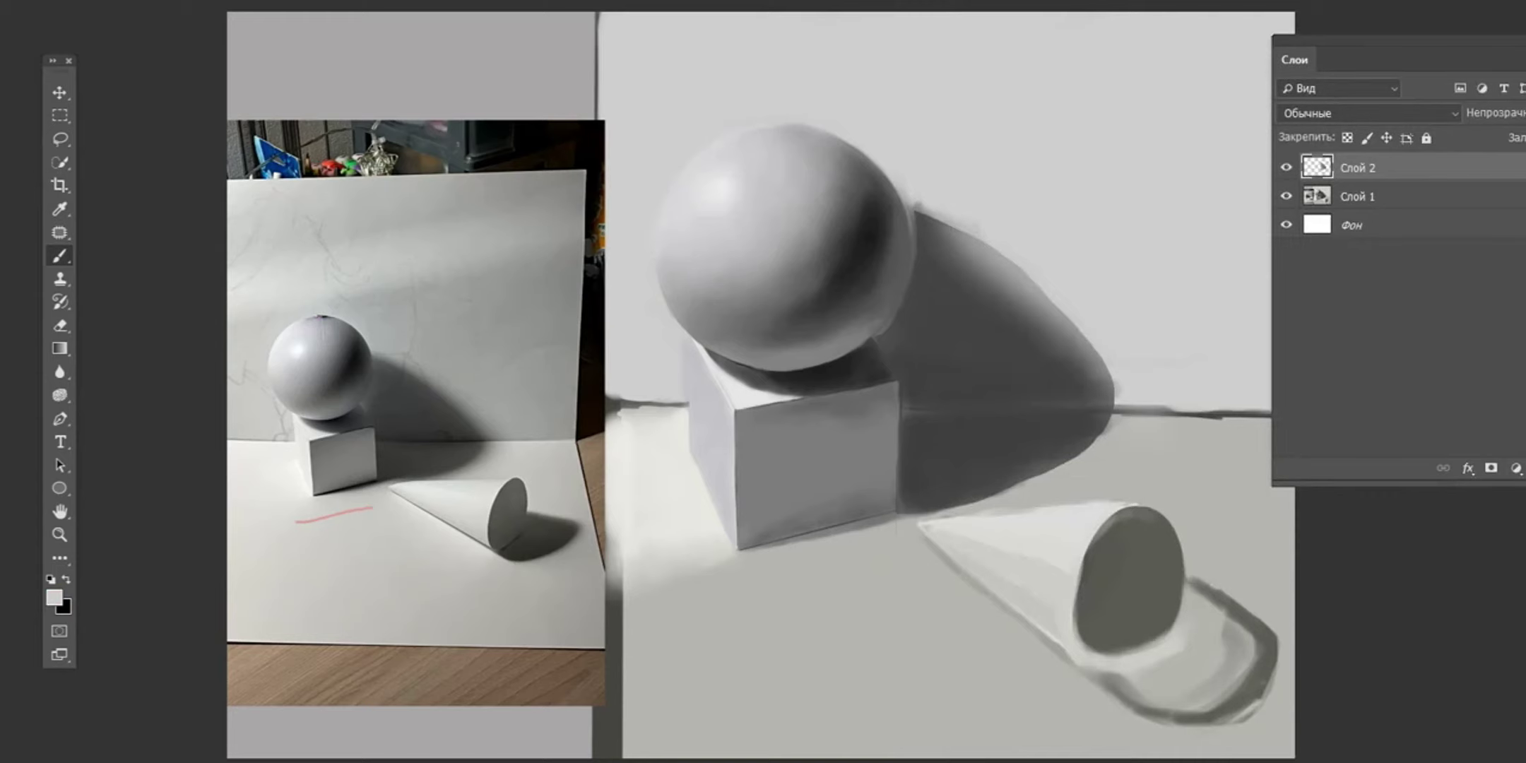
pyautogui.keyDown('alt'); pyautogui.click(986, 318); pyautogui.keyUp('alt')
pyautogui.moveTo(919, 204); pyautogui.dragTo(1116, 396)
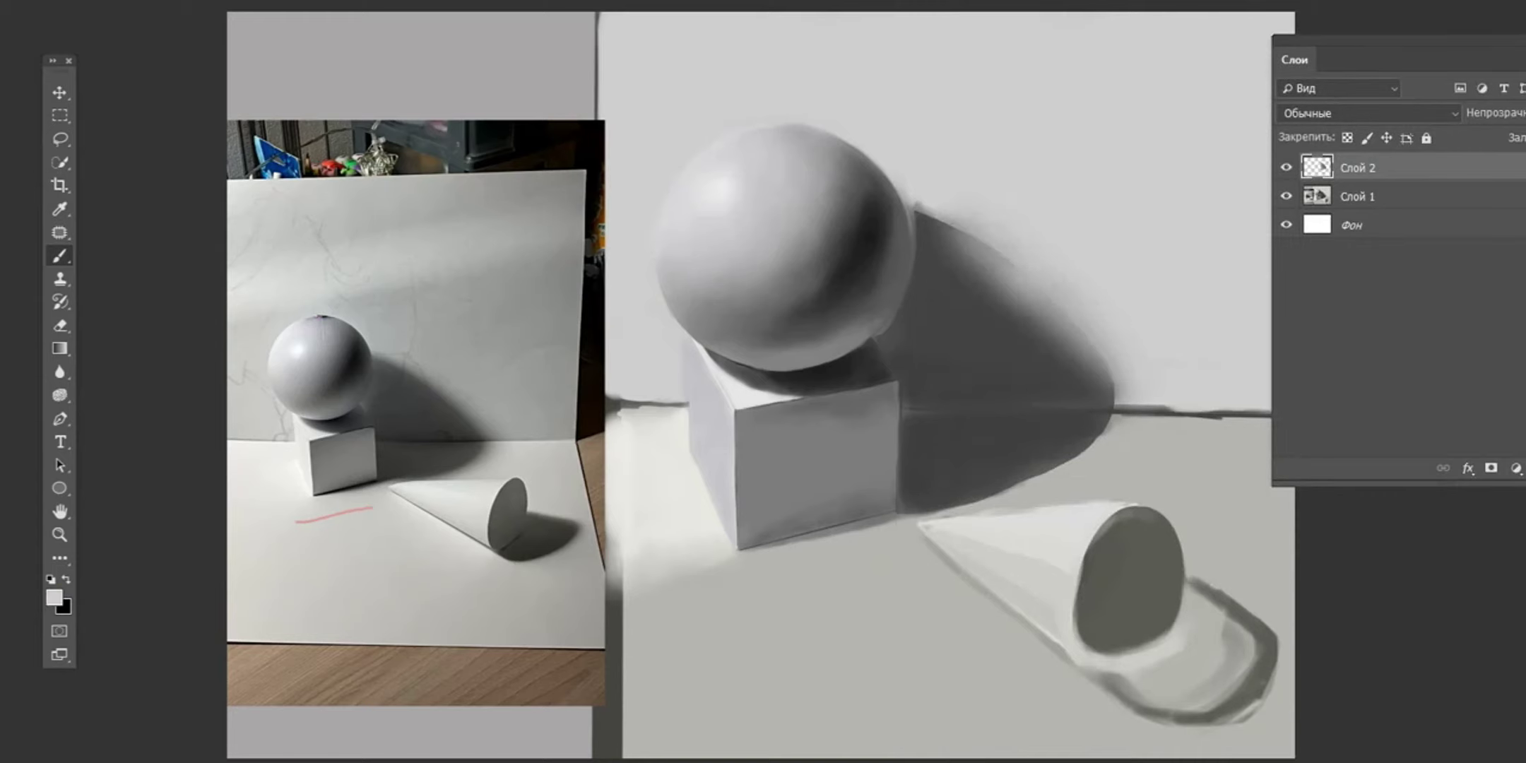
pyautogui.keyDown('alt'); pyautogui.click(1059, 332); pyautogui.keyUp('alt')
pyautogui.moveTo(925, 184); pyautogui.dragTo(1046, 290)
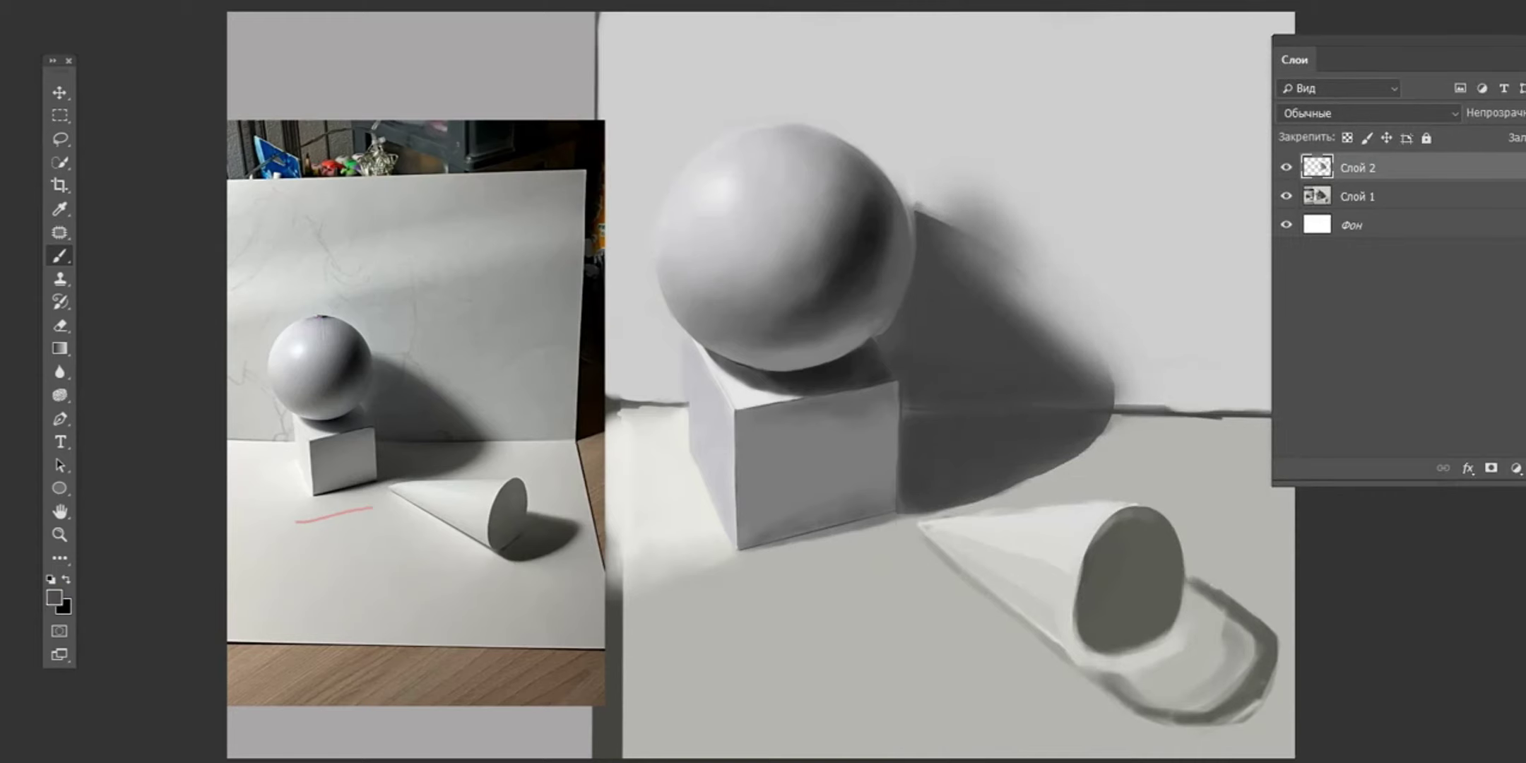
pyautogui.moveTo(932, 198)
pyautogui.mouseDown()
pyautogui.moveTo(1130, 381)
pyautogui.moveTo(1028, 272)
pyautogui.moveTo(1013, 265)
pyautogui.moveTo(1130, 403)
pyautogui.mouseUp()
# - Lighten and blend the cast shadow's upper edge with lighter sampled greys
pyautogui.keyDown('alt'); pyautogui.click(989, 244); pyautogui.keyUp('alt')
pyautogui.keyDown('alt'); pyautogui.click(1024, 318); pyautogui.keyUp('alt')
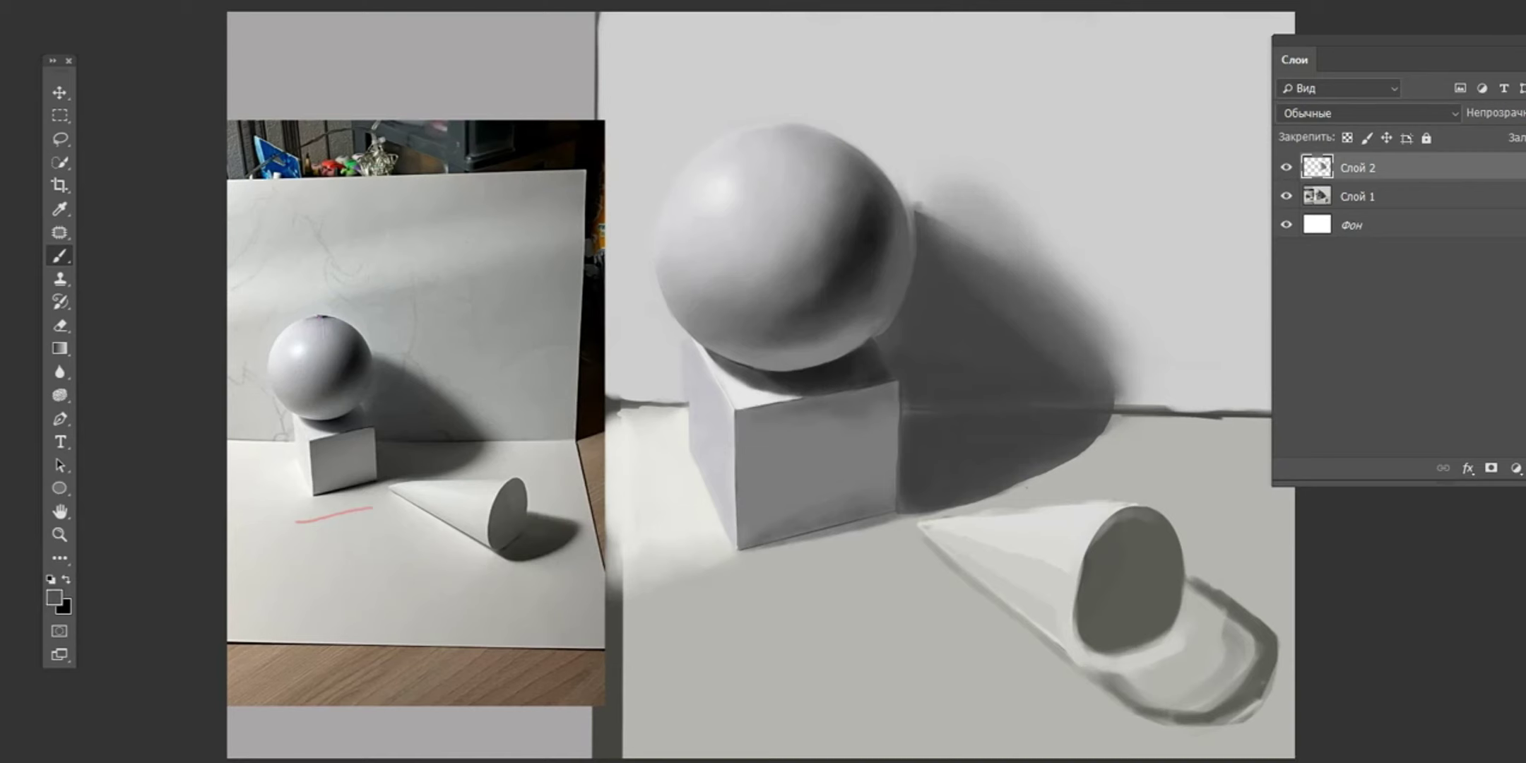
pyautogui.keyDown('alt'); pyautogui.click(1077, 327); pyautogui.keyUp('alt')
pyautogui.moveTo(1080, 346); pyautogui.dragTo(1118, 384)
pyautogui.keyDown('alt'); pyautogui.click(989, 247); pyautogui.keyUp('alt')
pyautogui.moveTo(925, 187); pyautogui.dragTo(1123, 395)
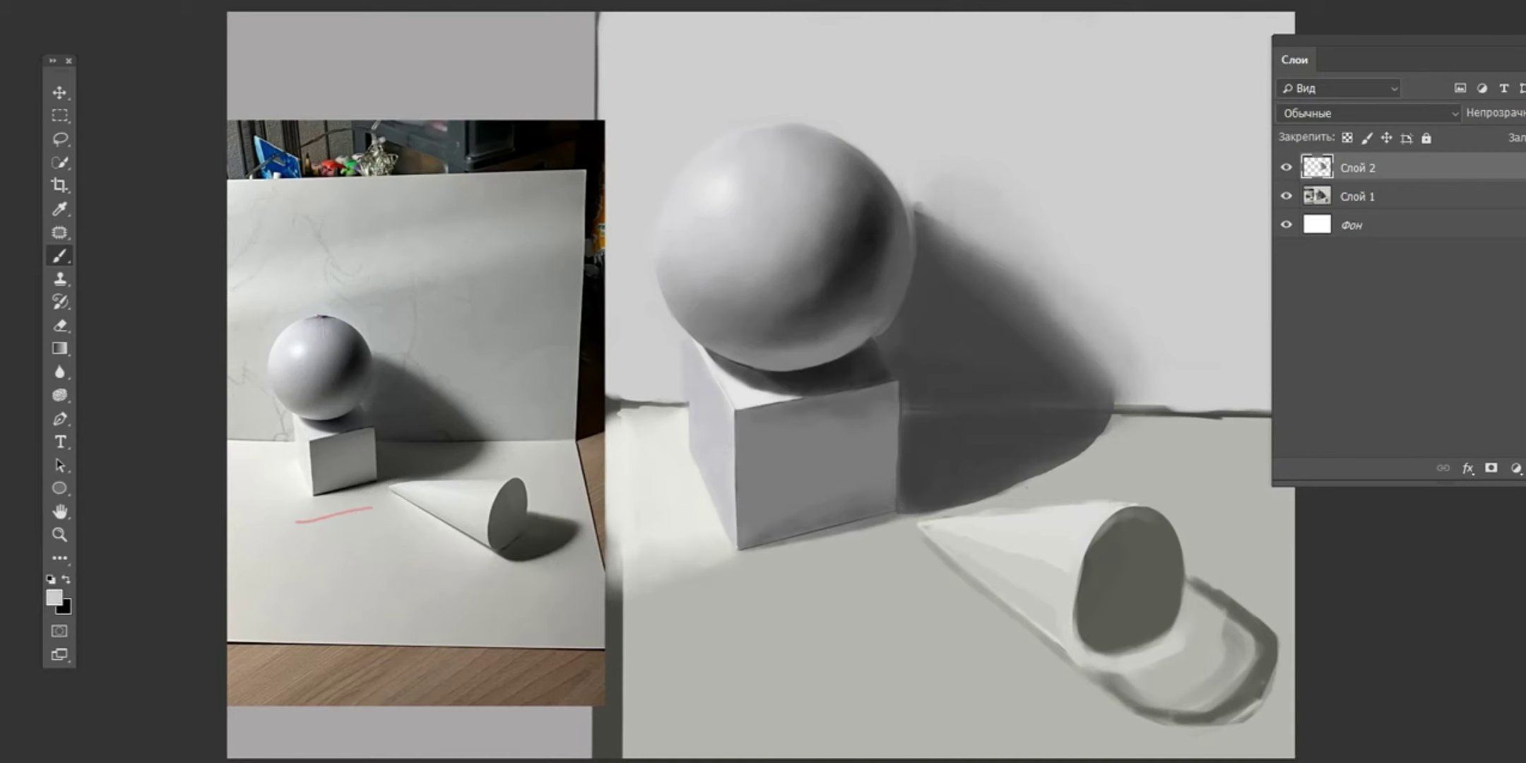
# - Darken and smooth the cone's cast shadow near the cone tip
pyautogui.keyDown('alt'); pyautogui.click(1063, 408); pyautogui.keyUp('alt')
pyautogui.moveTo(1074, 478); pyautogui.dragTo(1109, 433)
pyautogui.moveTo(1017, 495); pyautogui.dragTo(1124, 418)
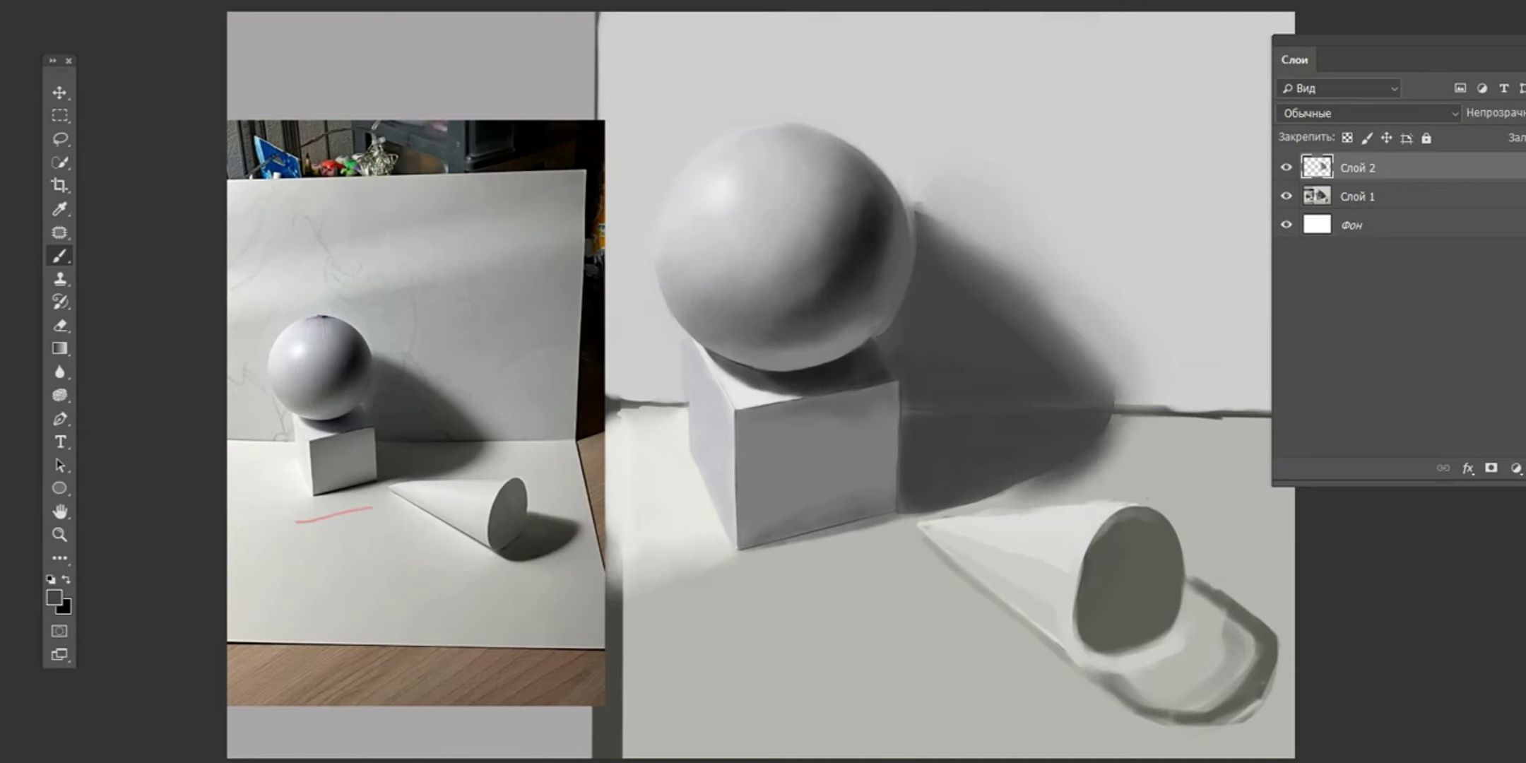
pyautogui.keyDown('alt'); pyautogui.click(1154, 432); pyautogui.keyUp('alt')
pyautogui.moveTo(1024, 487); pyautogui.dragTo(1110, 435)
pyautogui.keyDown('alt'); pyautogui.click(1059, 452); pyautogui.keyUp('alt')
pyautogui.moveTo(982, 505); pyautogui.dragTo(1119, 427)
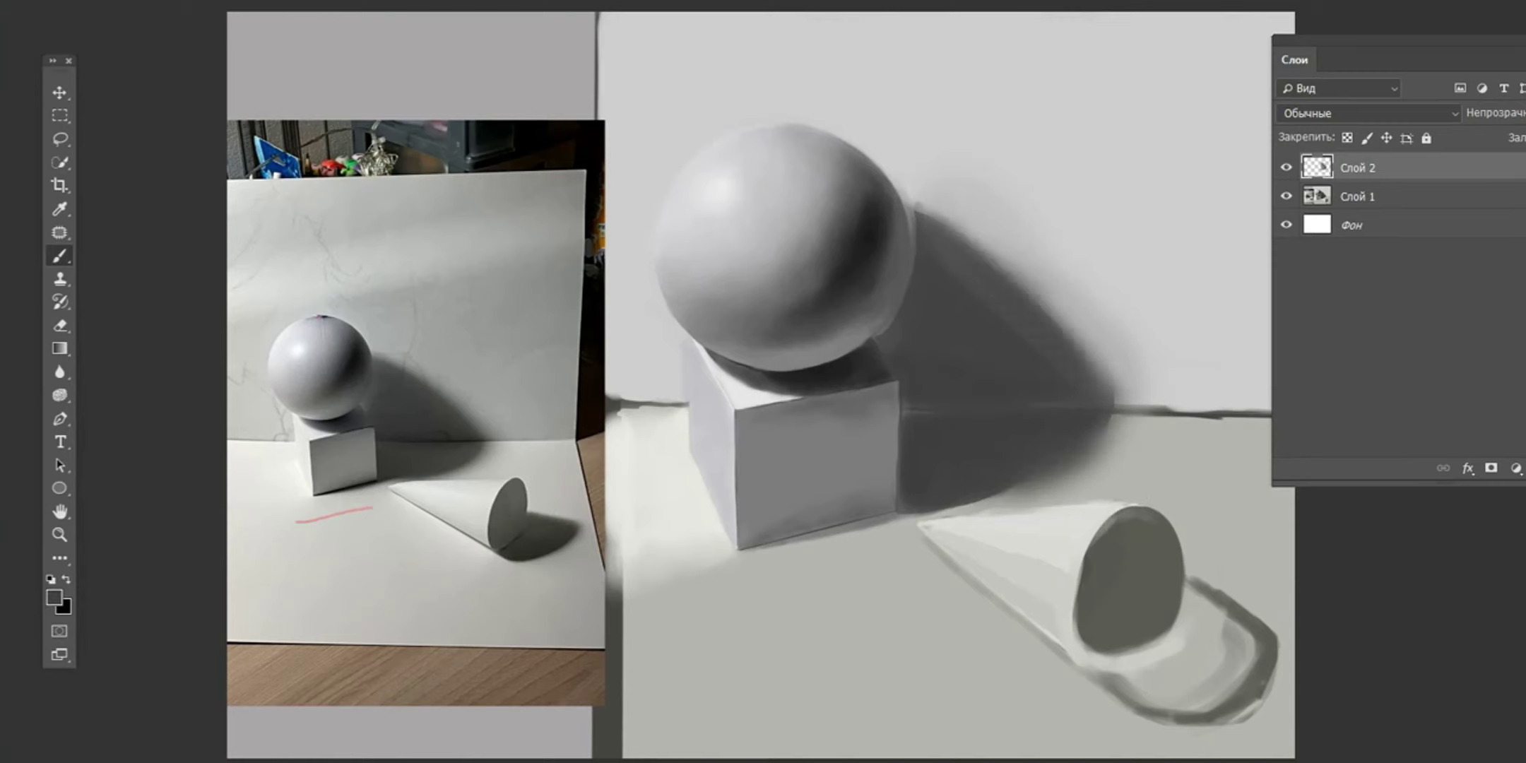
# - Lighten and soften the upper part of the sphere's cast shadow
pyautogui.keyDown('alt'); pyautogui.click(1008, 295); pyautogui.keyUp('alt')
pyautogui.moveTo(1017, 254); pyautogui.dragTo(1102, 350)
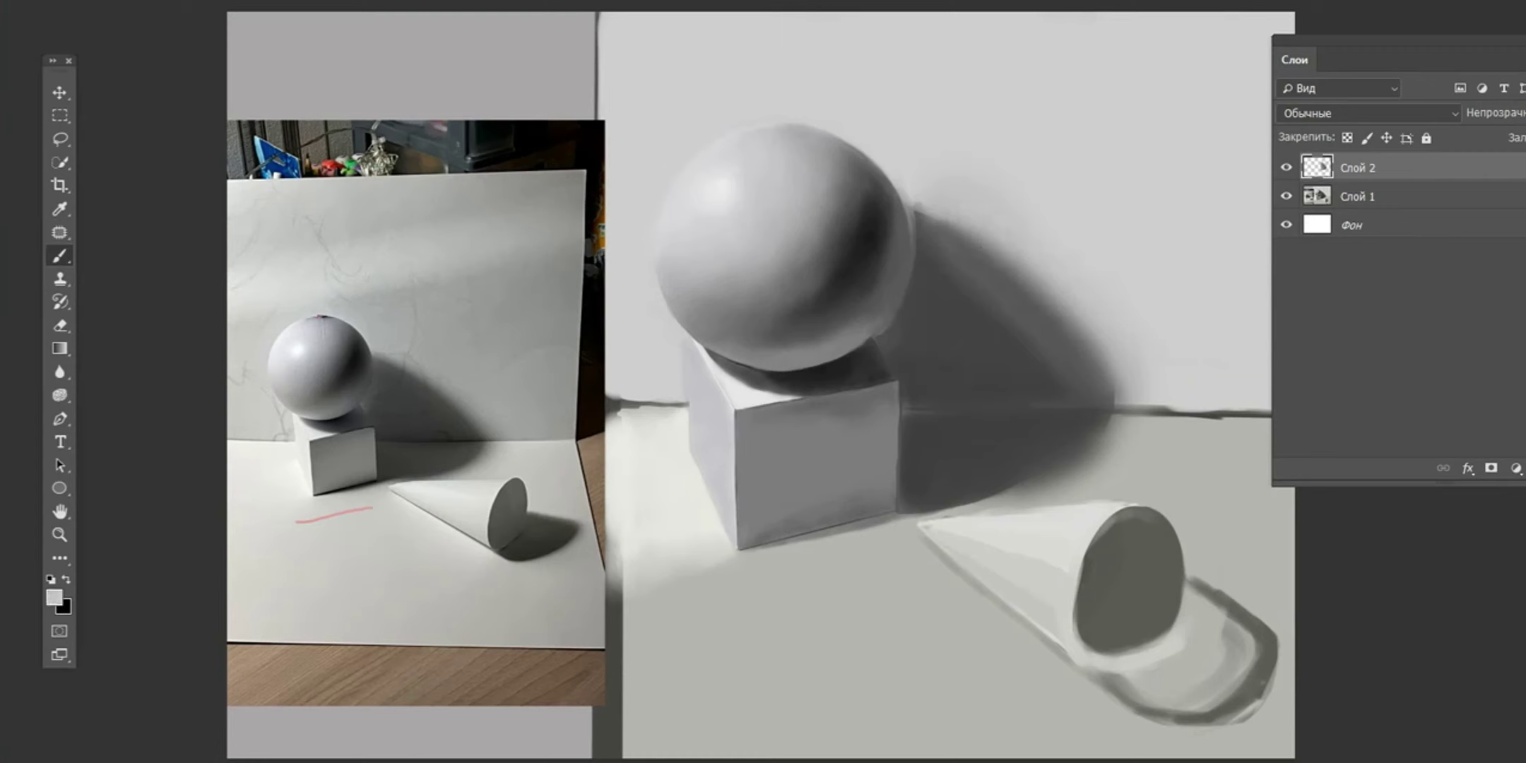
pyautogui.press('F6')
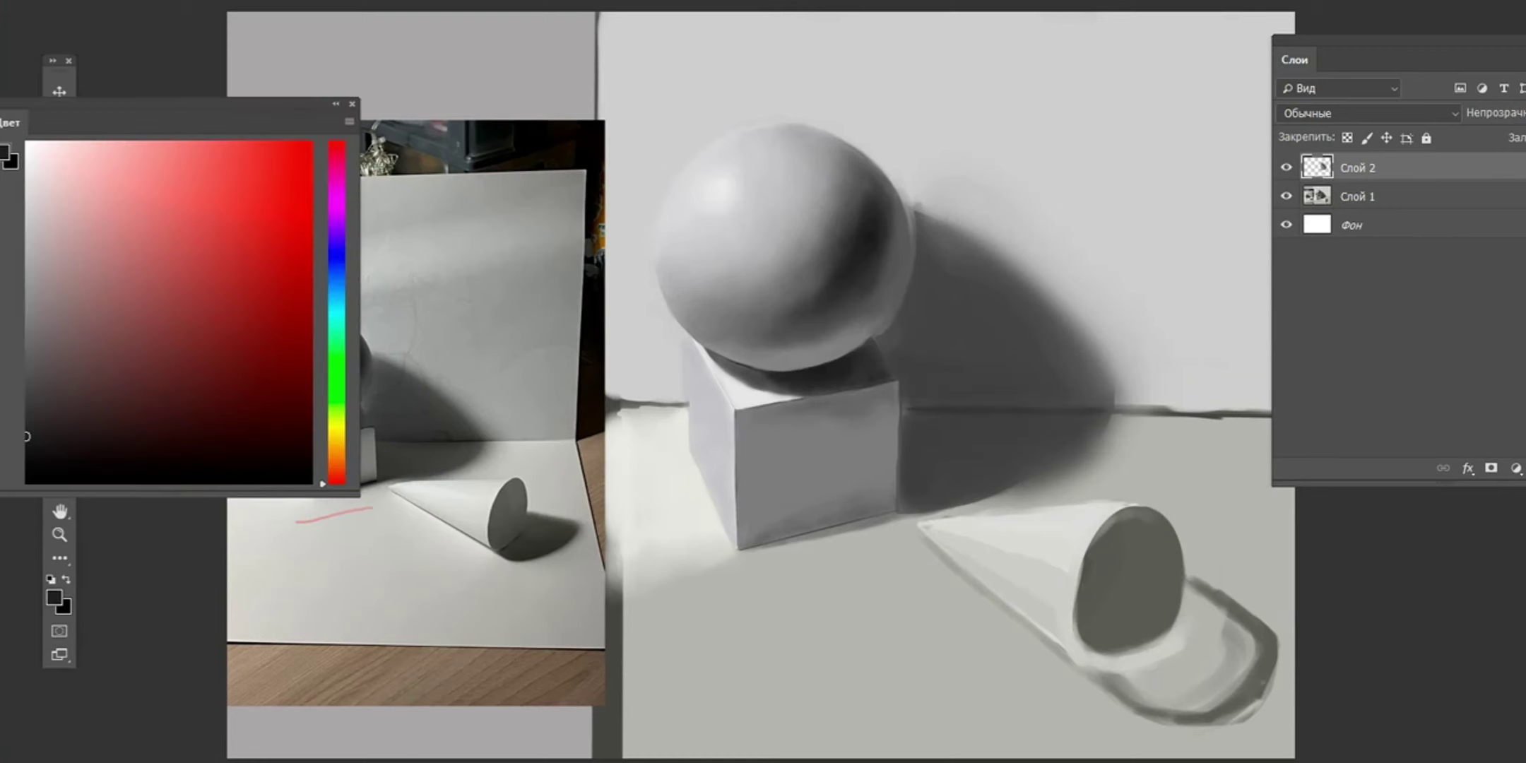
pyautogui.keyDown('alt'); pyautogui.click(1013, 361); pyautogui.keyUp('alt')
pyautogui.keyDown('alt'); pyautogui.click(1034, 288); pyautogui.keyUp('alt')
# - Darken and blend the shadow streaks right of the sphere, then add empty layer Слой 3
pyautogui.keyDown('alt'); pyautogui.click(879, 290); pyautogui.keyUp('alt')
pyautogui.moveTo(924, 223); pyautogui.dragTo(979, 349)
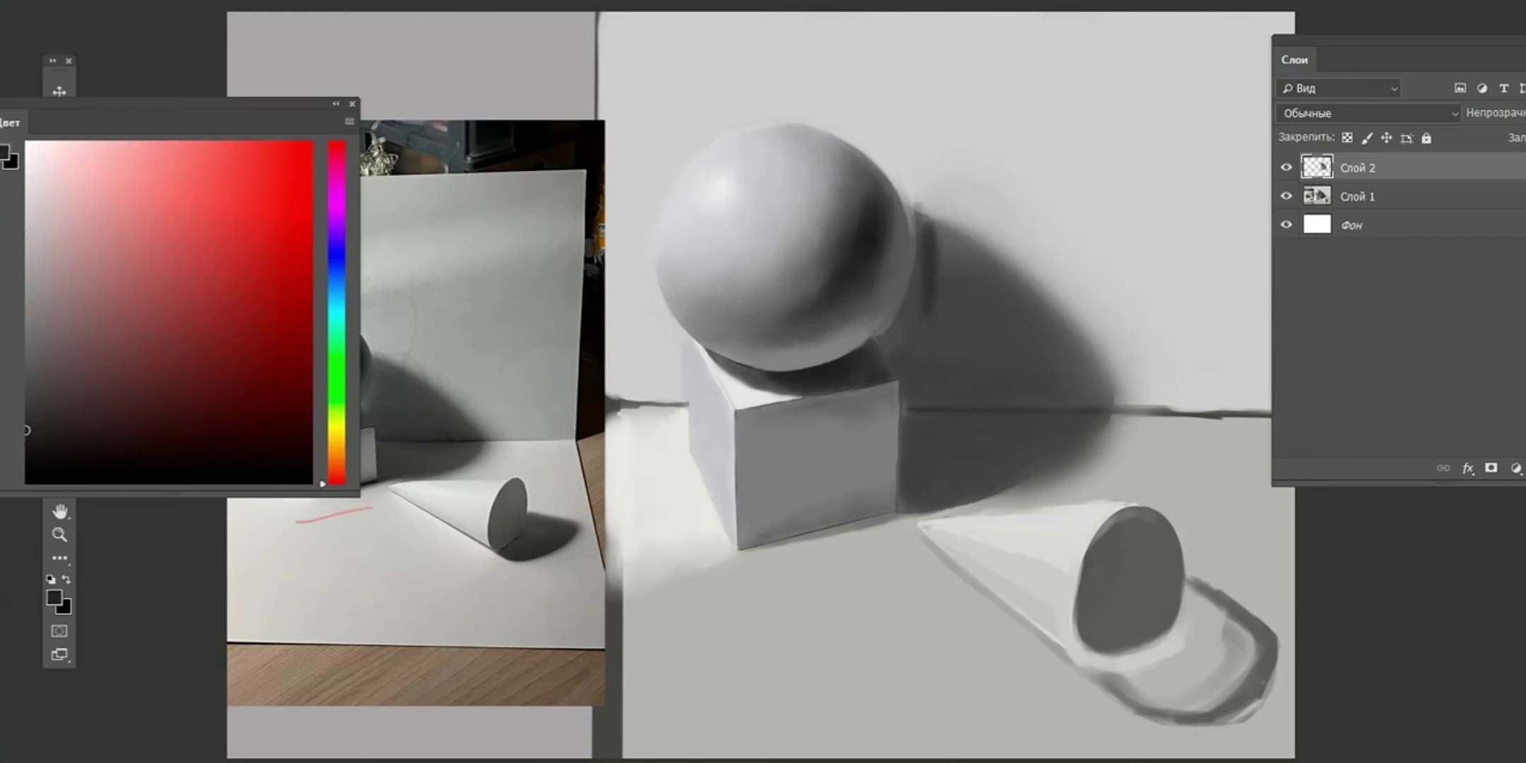
pyautogui.moveTo(971, 302); pyautogui.dragTo(1003, 371)
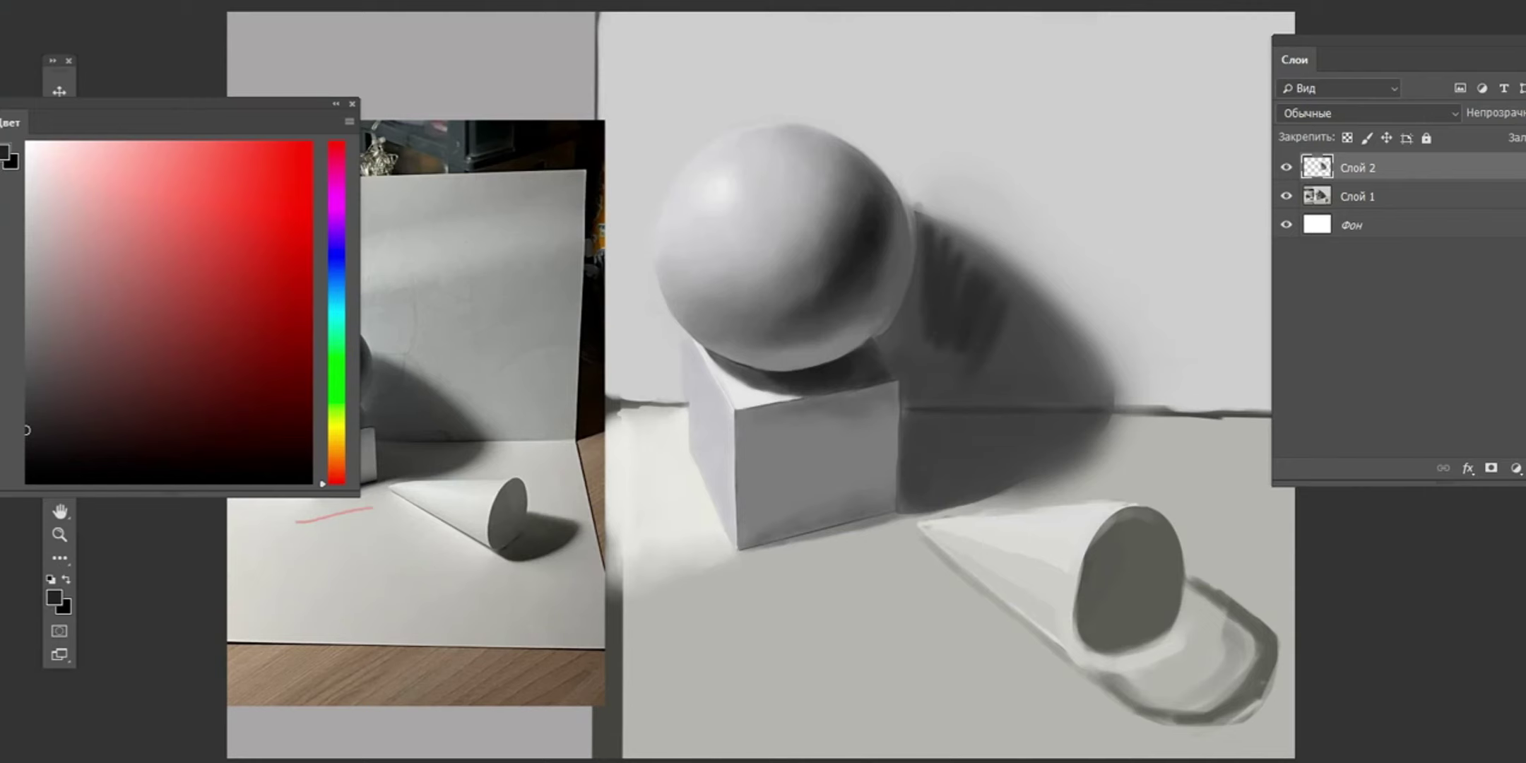
pyautogui.moveTo(996, 368); pyautogui.dragTo(957, 272)
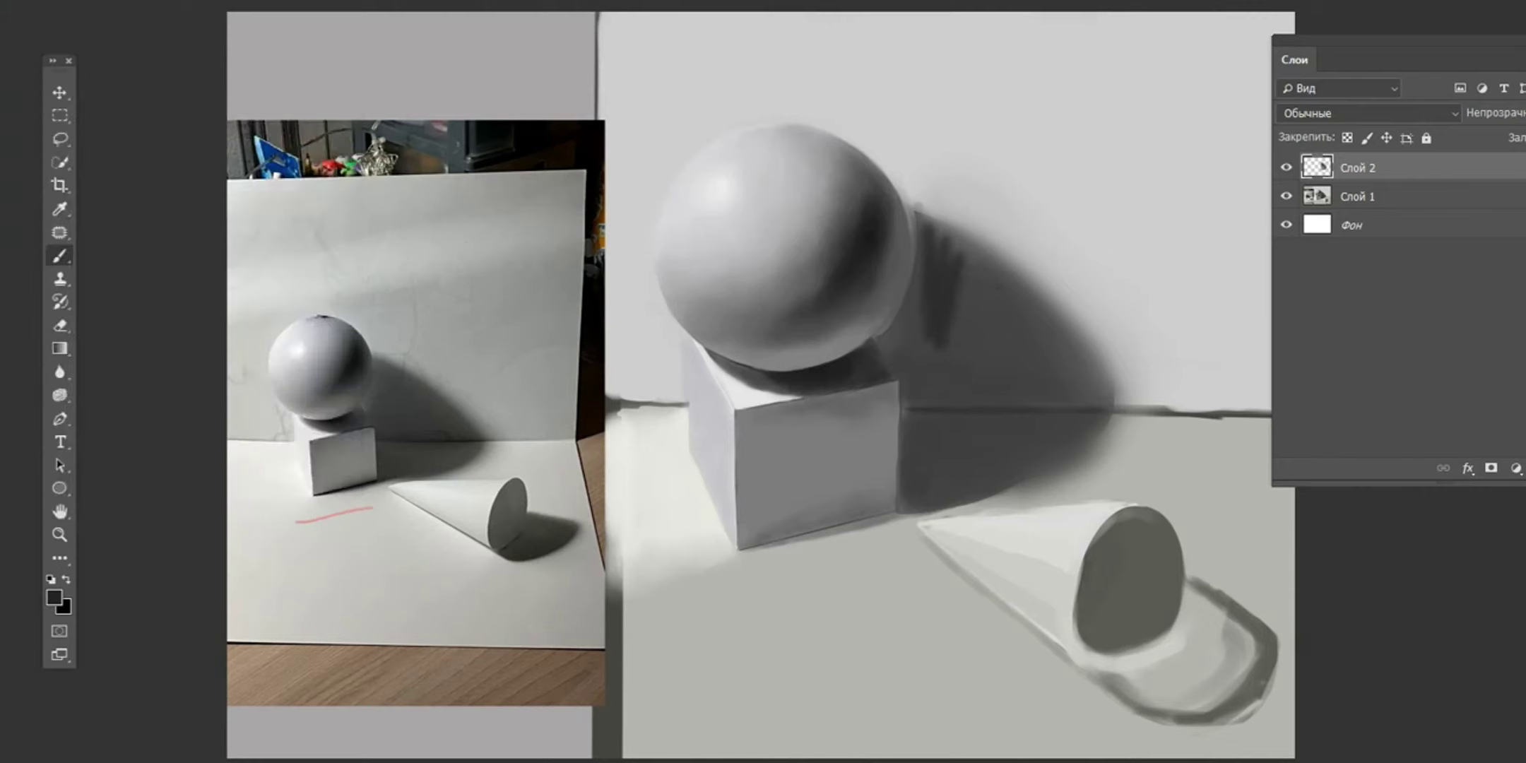
pyautogui.moveTo(951, 350); pyautogui.dragTo(951, 250)
pyautogui.moveTo(937, 341); pyautogui.dragTo(936, 222)
pyautogui.hotkey('ctrl', 'shift', 'alt', 'n')
# - Draw a purple arrow above the sphere, then undo it
pyautogui.keyDown('alt'); pyautogui.click(772, 140); pyautogui.keyUp('alt')
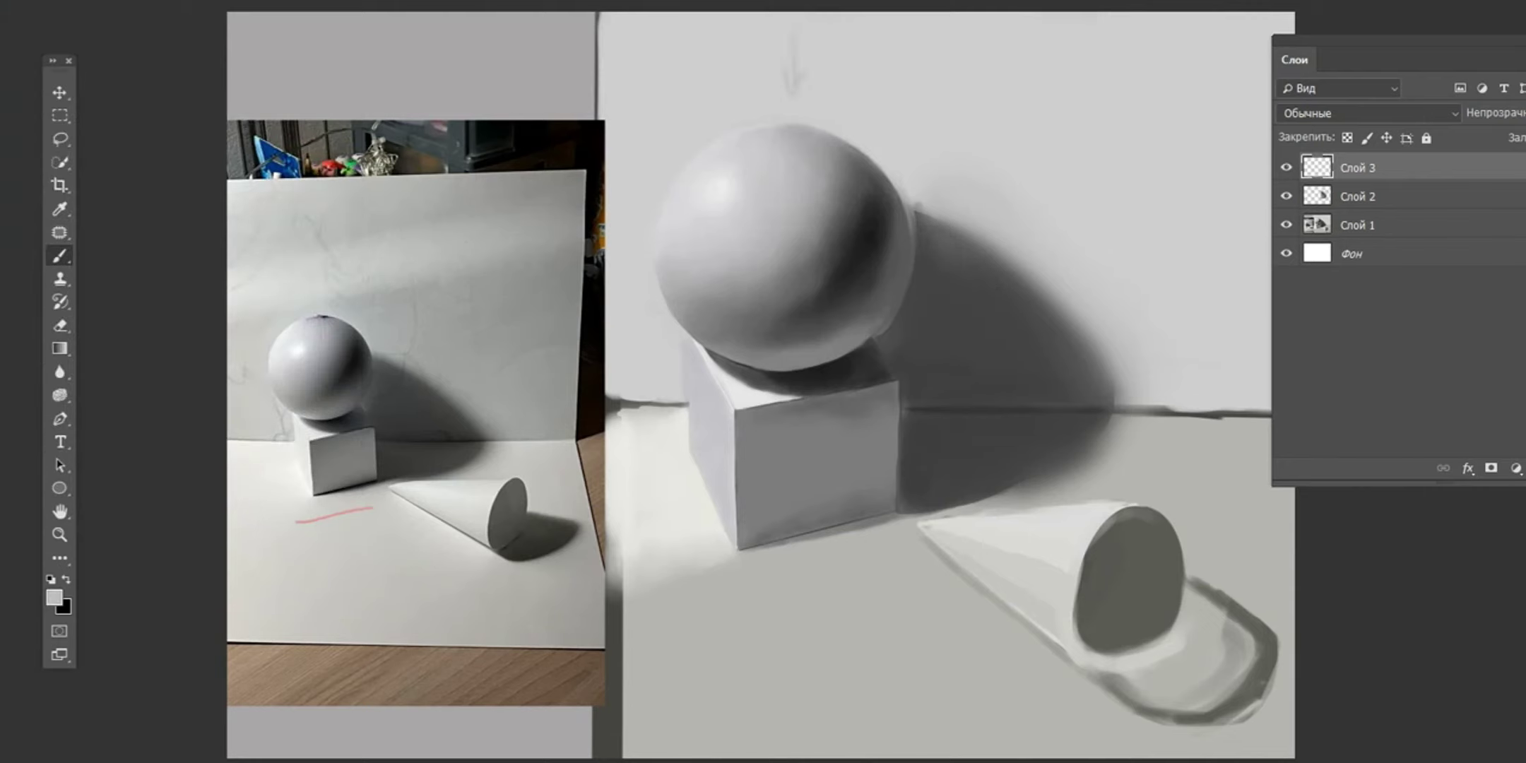
pyautogui.press('F6')
pyautogui.click(115, 141)
pyautogui.moveTo(788, 30); pyautogui.dragTo(792, 90)
pyautogui.moveTo(781, 88); pyautogui.dragTo(796, 109)
pyautogui.hotkey('ctrl', 'z')
pyautogui.hotkey('ctrl', 'z')
pyautogui.hotkey('ctrl', 'z')
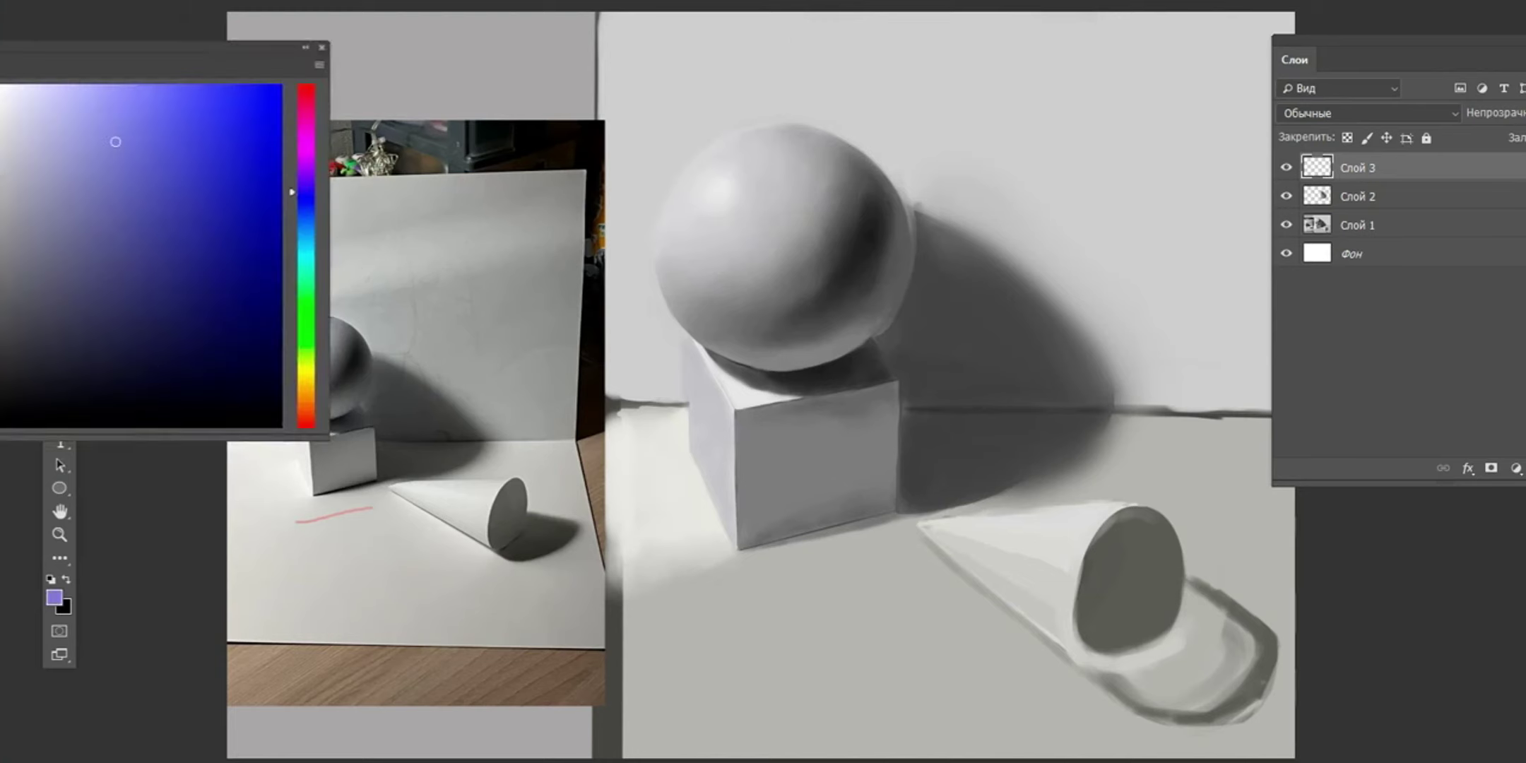
pyautogui.press('F6')
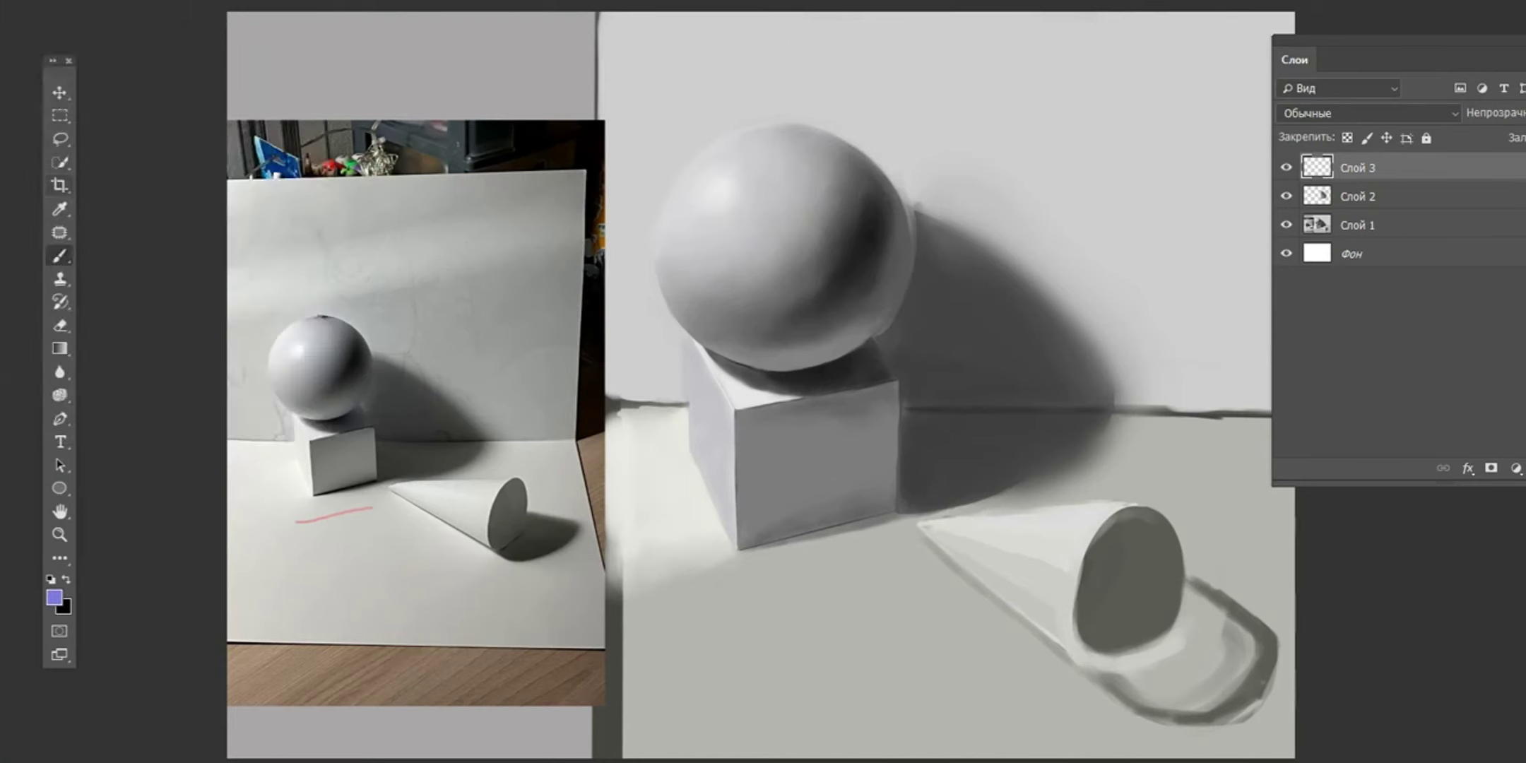
# - Quick-select the sphere on Слой 1, copy it to Слой 4, and clip new Слой 5 above
pyautogui.press('w')
pyautogui.hotkey('alt', '[')
pyautogui.hotkey('alt', '[')
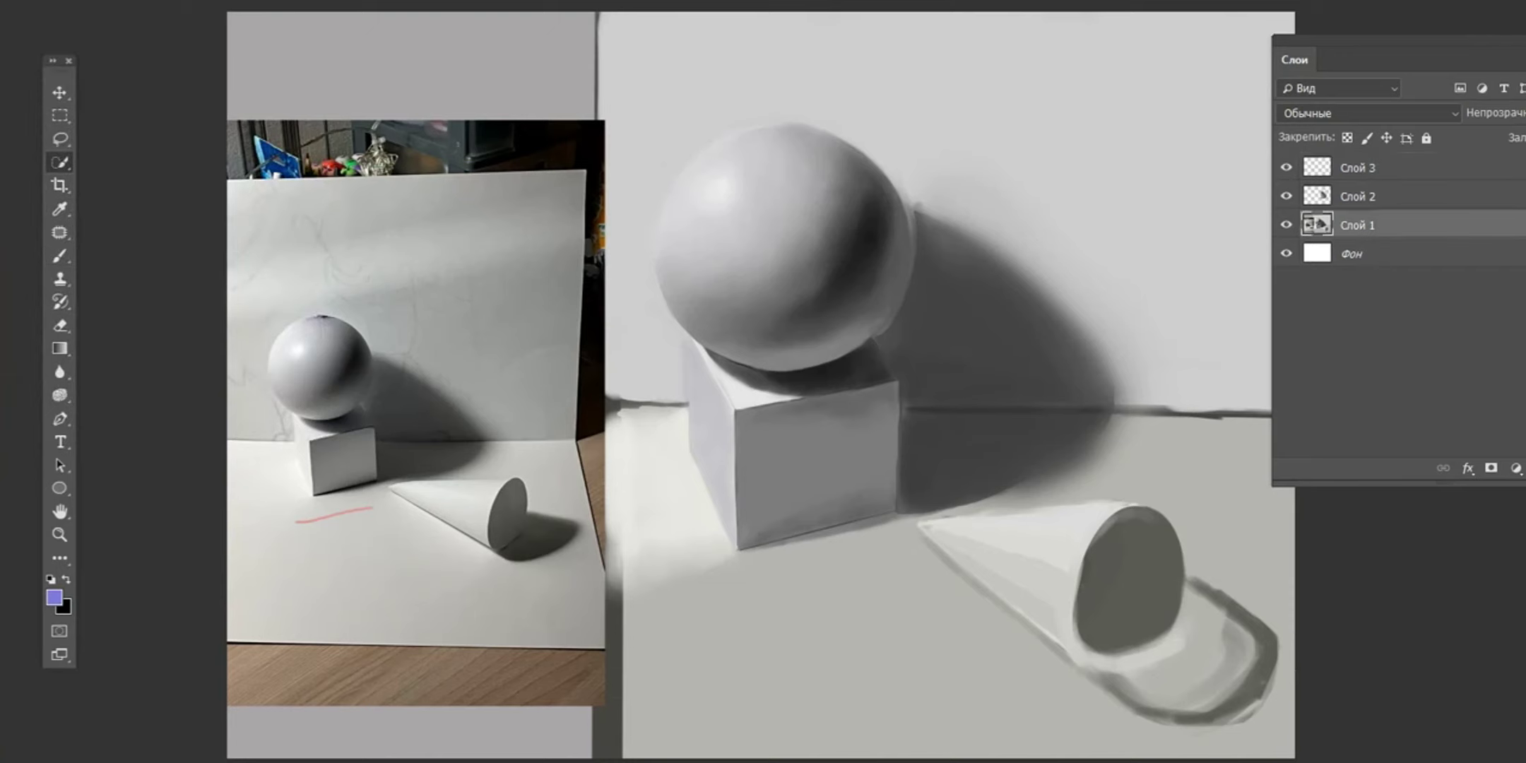
pyautogui.moveTo(735, 156); pyautogui.dragTo(678, 248)
pyautogui.hotkey('ctrl', 'j')
pyautogui.hotkey('ctrl', 'shift', 'alt', 'n')
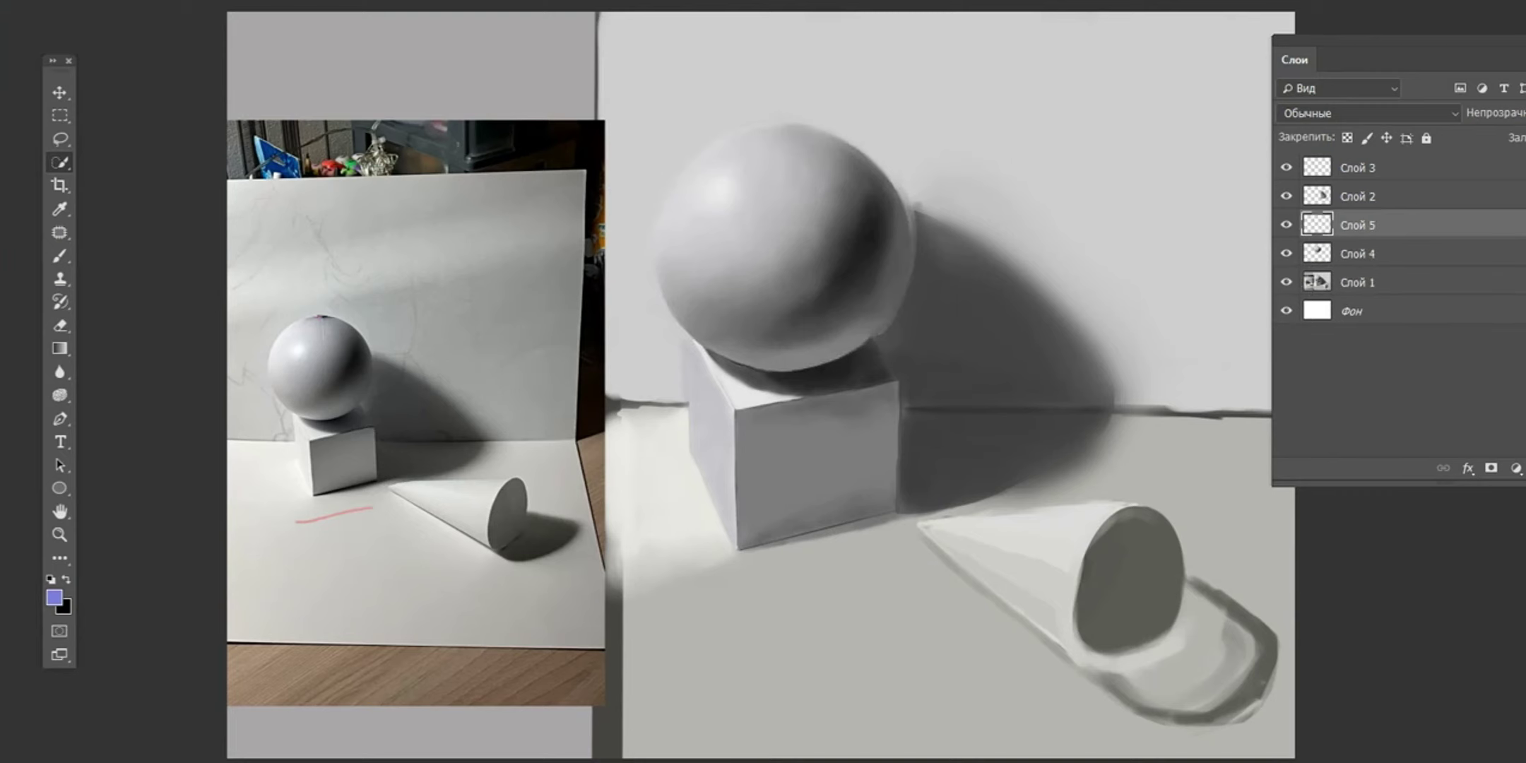
pyautogui.hotkey('ctrl', 'alt', 'g')
pyautogui.hotkey('ctrl', 'alt', 'g')
pyautogui.keyDown('ctrl'); pyautogui.click(1317, 253); pyautogui.keyUp('ctrl')
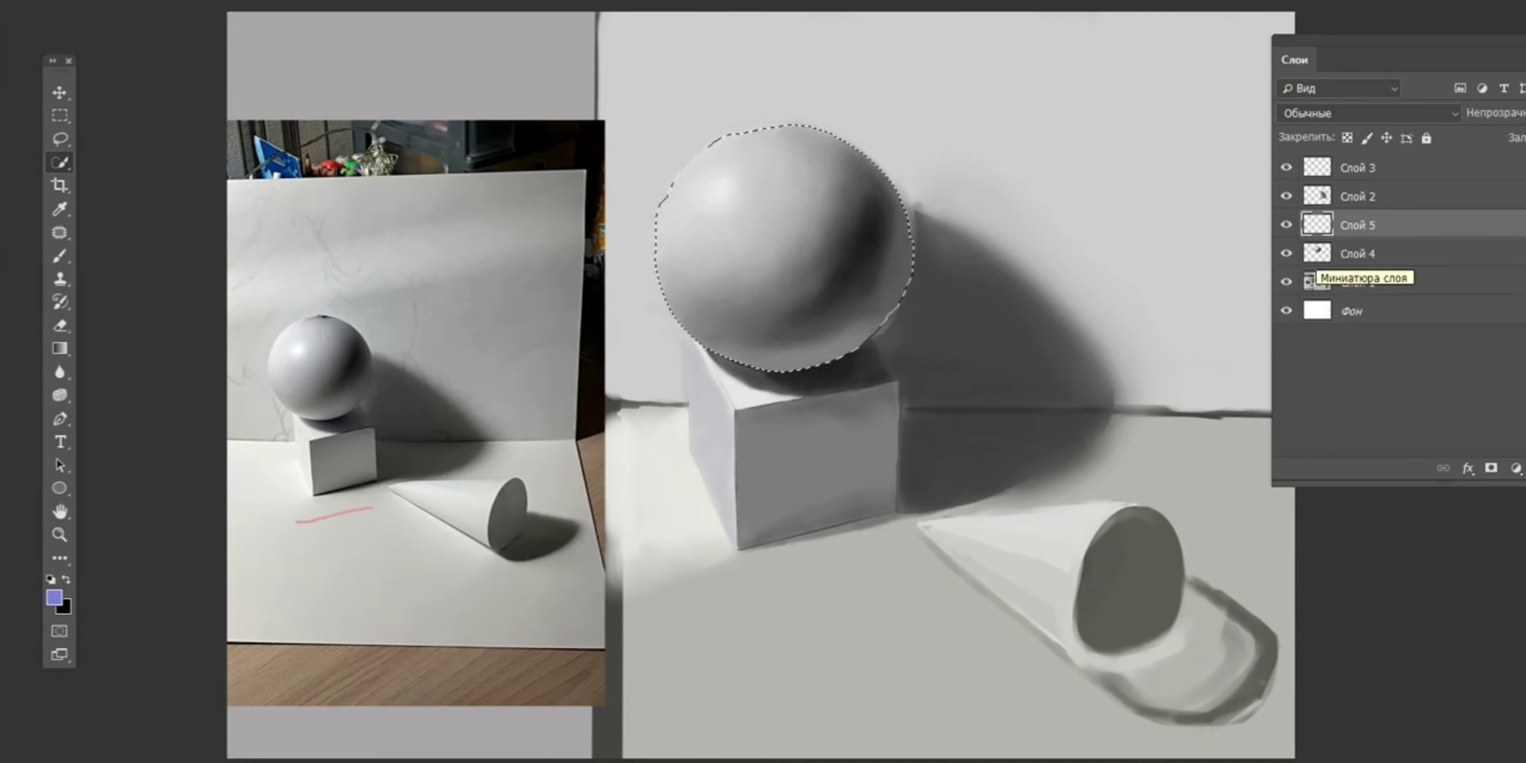
pyautogui.hotkey('ctrl', 'alt', 'g')
# - Paint a dark band along the sphere's top edge using greys sampled from the reference
pyautogui.press('b')
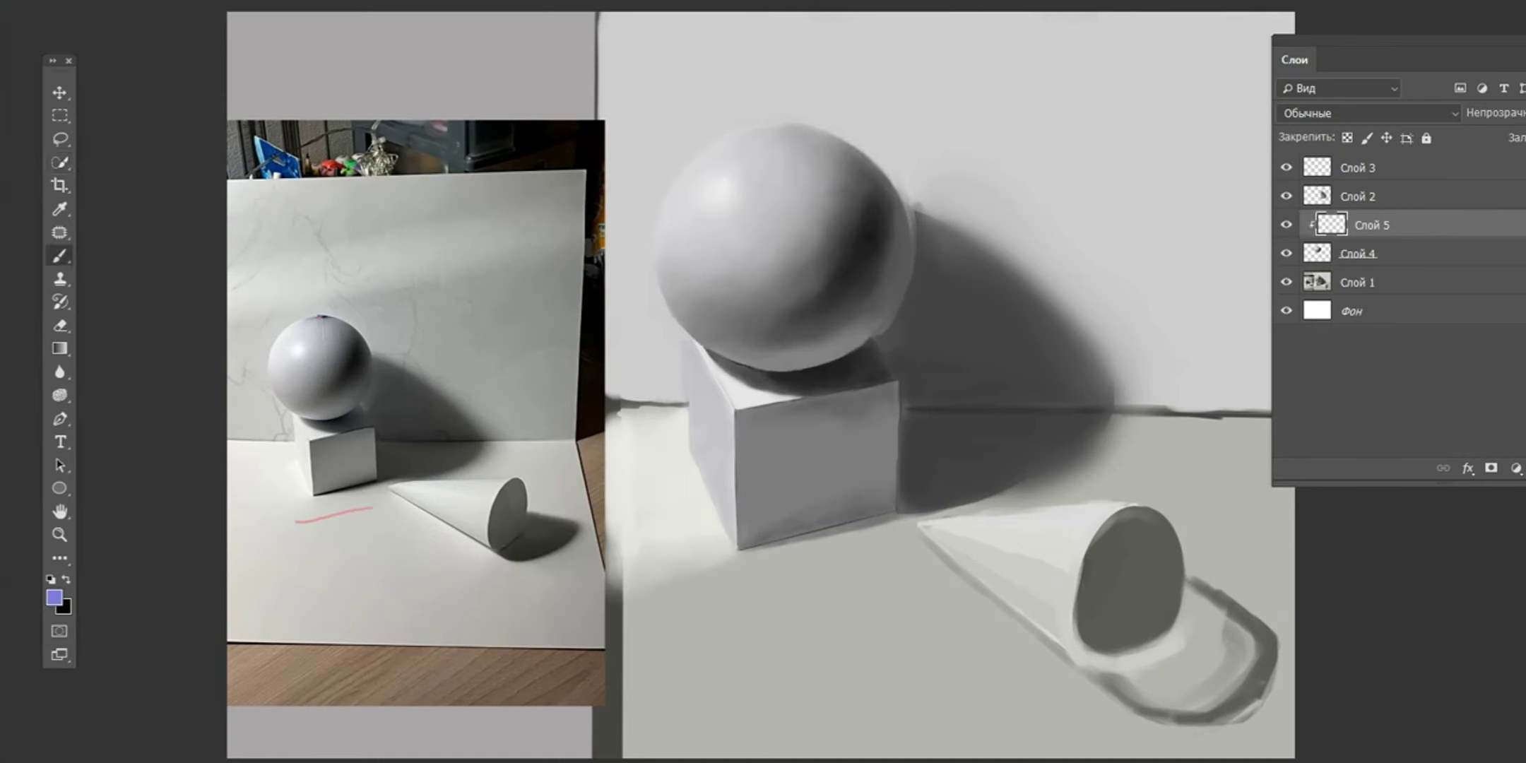
pyautogui.keyDown('alt'); pyautogui.click(857, 203); pyautogui.keyUp('alt')
pyautogui.keyDown('alt'); pyautogui.click(322, 317); pyautogui.keyUp('alt')
pyautogui.keyDown('alt'); pyautogui.click(322, 316); pyautogui.keyUp('alt')
pyautogui.keyDown('alt'); pyautogui.click(851, 328); pyautogui.keyUp('alt')
pyautogui.moveTo(696, 169)
pyautogui.mouseDown()
pyautogui.moveTo(844, 138)
pyautogui.moveTo(722, 152)
pyautogui.mouseUp()
pyautogui.keyDown('alt'); pyautogui.click(801, 220); pyautogui.keyUp('alt')
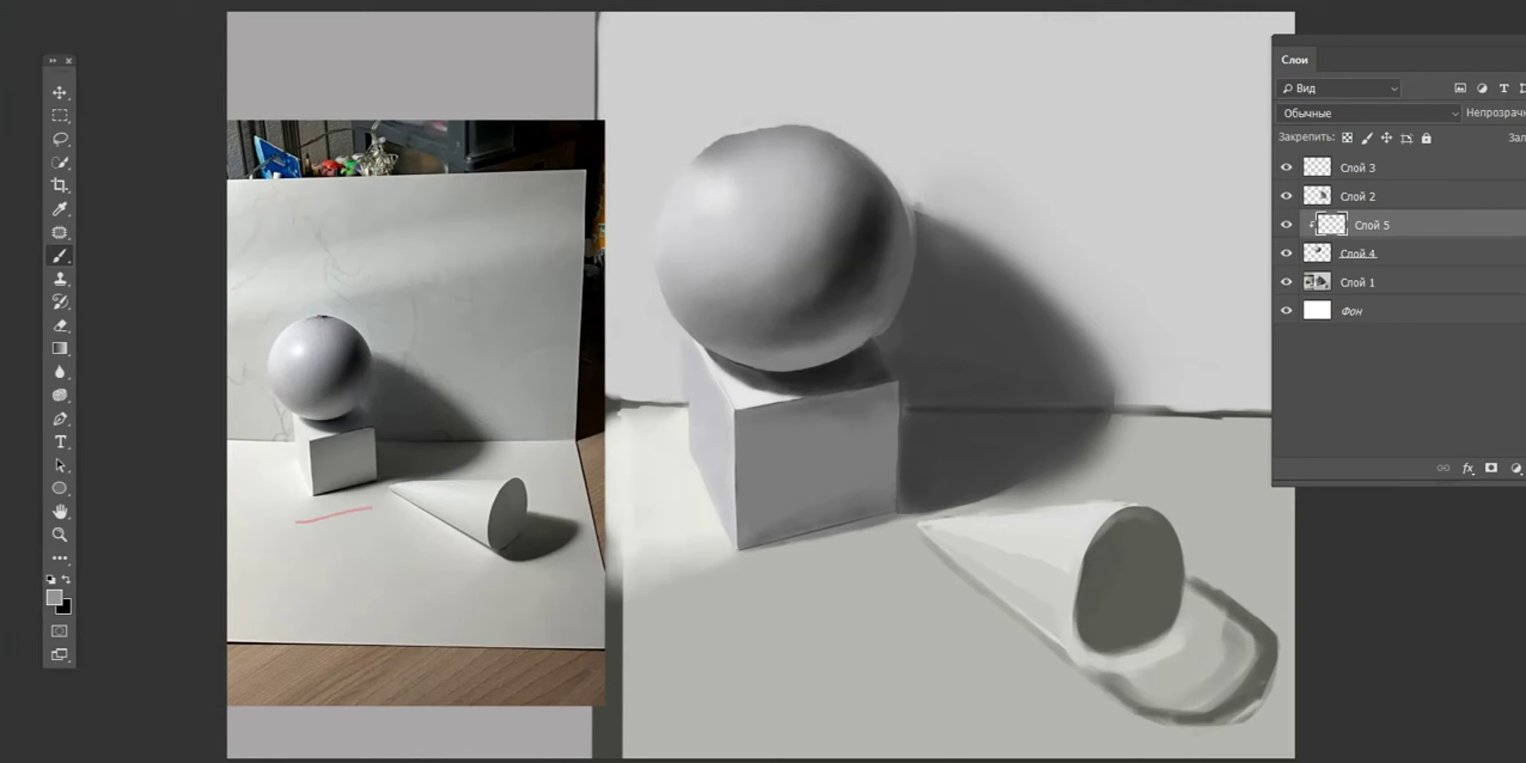
pyautogui.keyDown('alt'); pyautogui.click(738, 151); pyautogui.keyUp('alt')
# - Paint a bright highlight on the sphere's upper left, sampled from the reference's white highlight
pyautogui.press('F6')
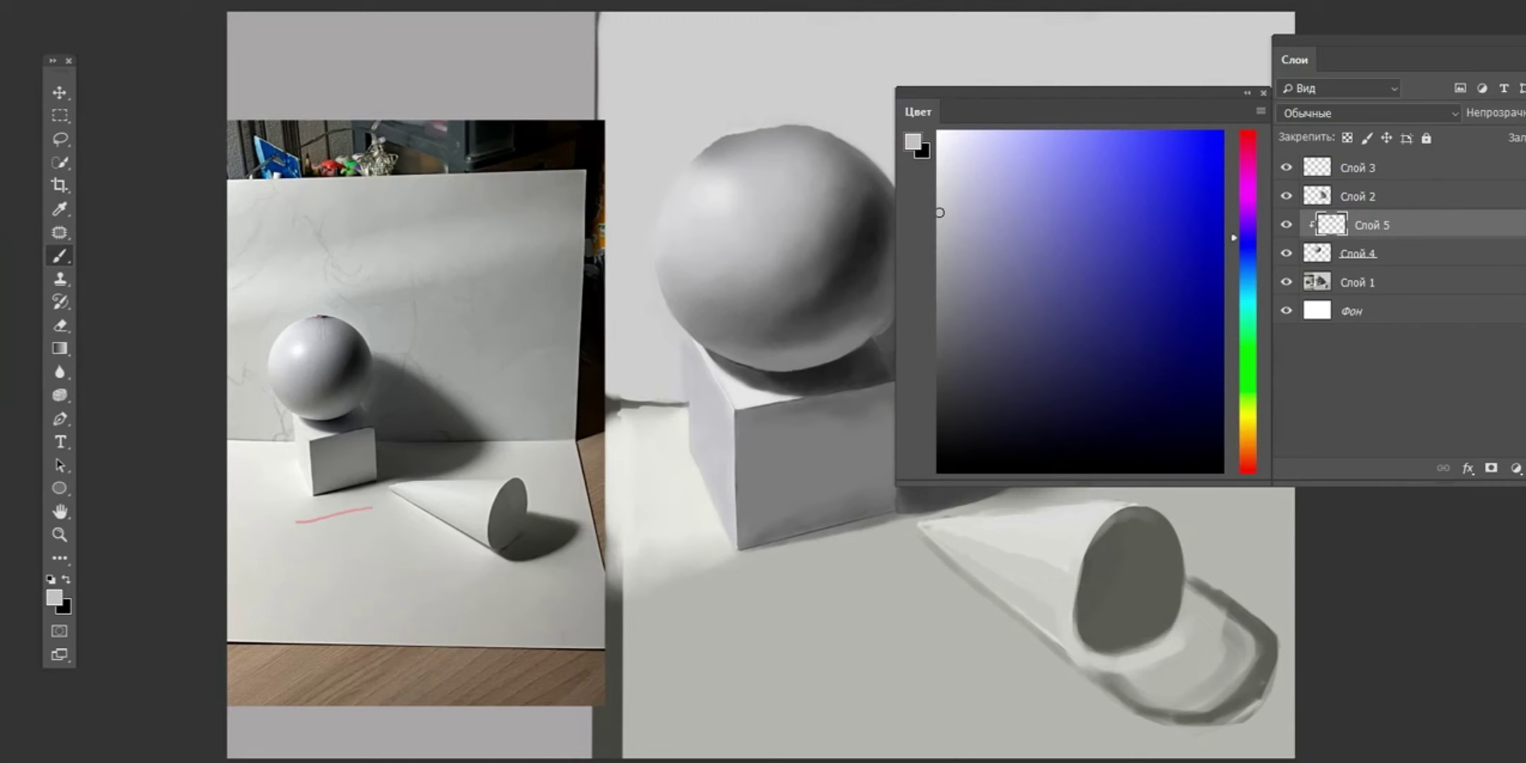
pyautogui.keyDown('alt'); pyautogui.click(315, 317); pyautogui.keyUp('alt')
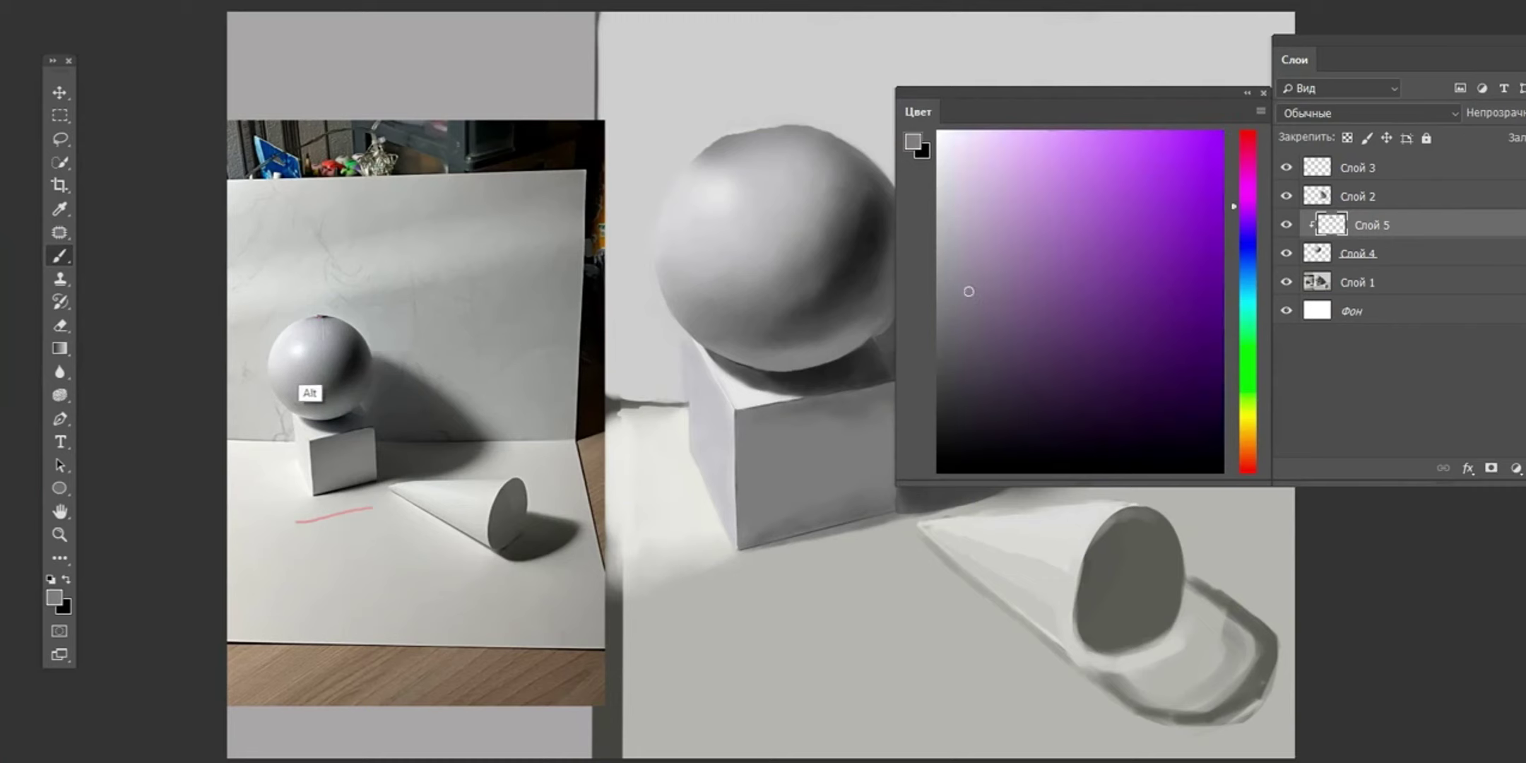
pyautogui.keyDown('alt'); pyautogui.click(299, 350); pyautogui.keyUp('alt')
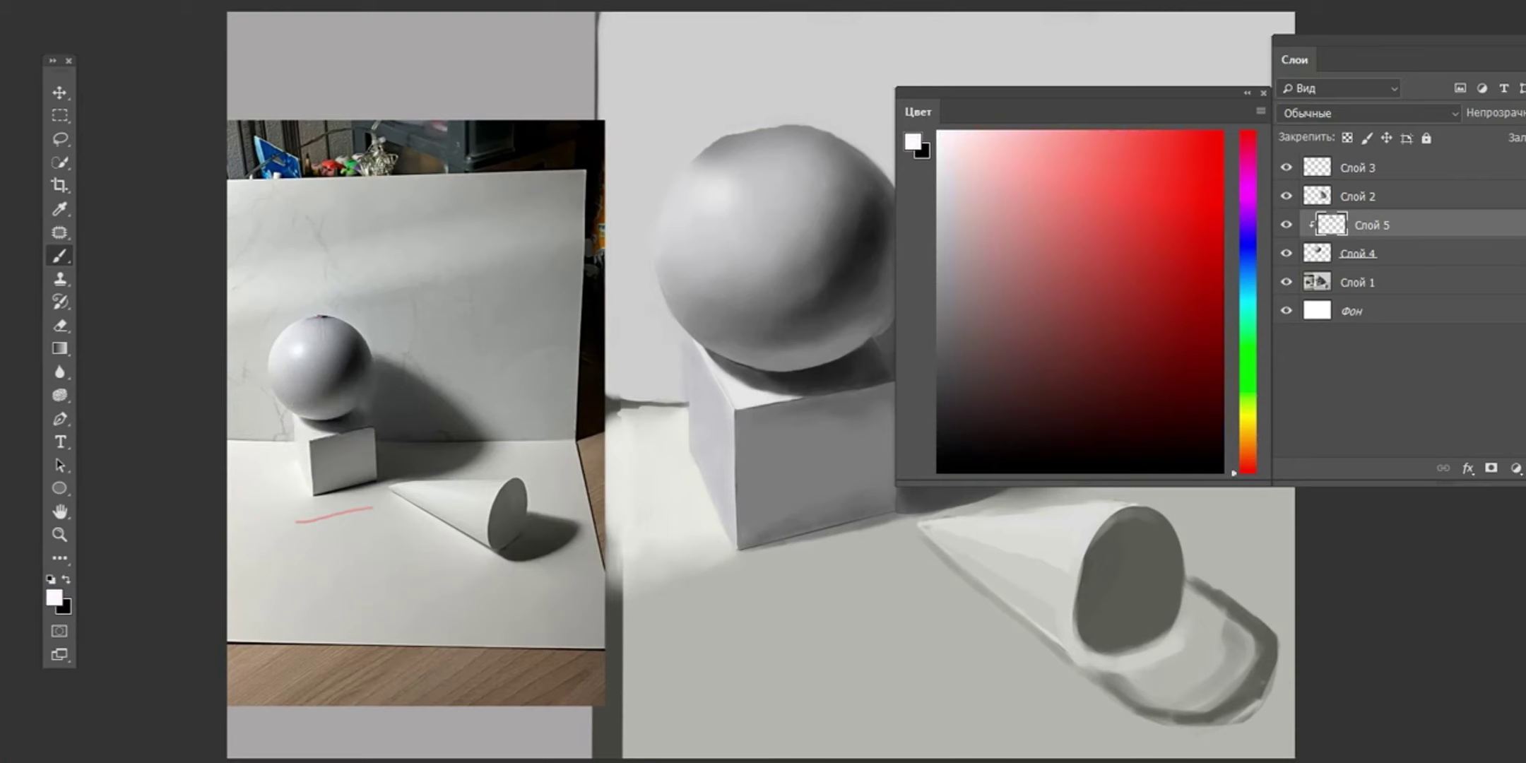
pyautogui.keyDown('alt'); pyautogui.click(298, 351); pyautogui.keyUp('alt')
pyautogui.moveTo(726, 201); pyautogui.dragTo(733, 209)
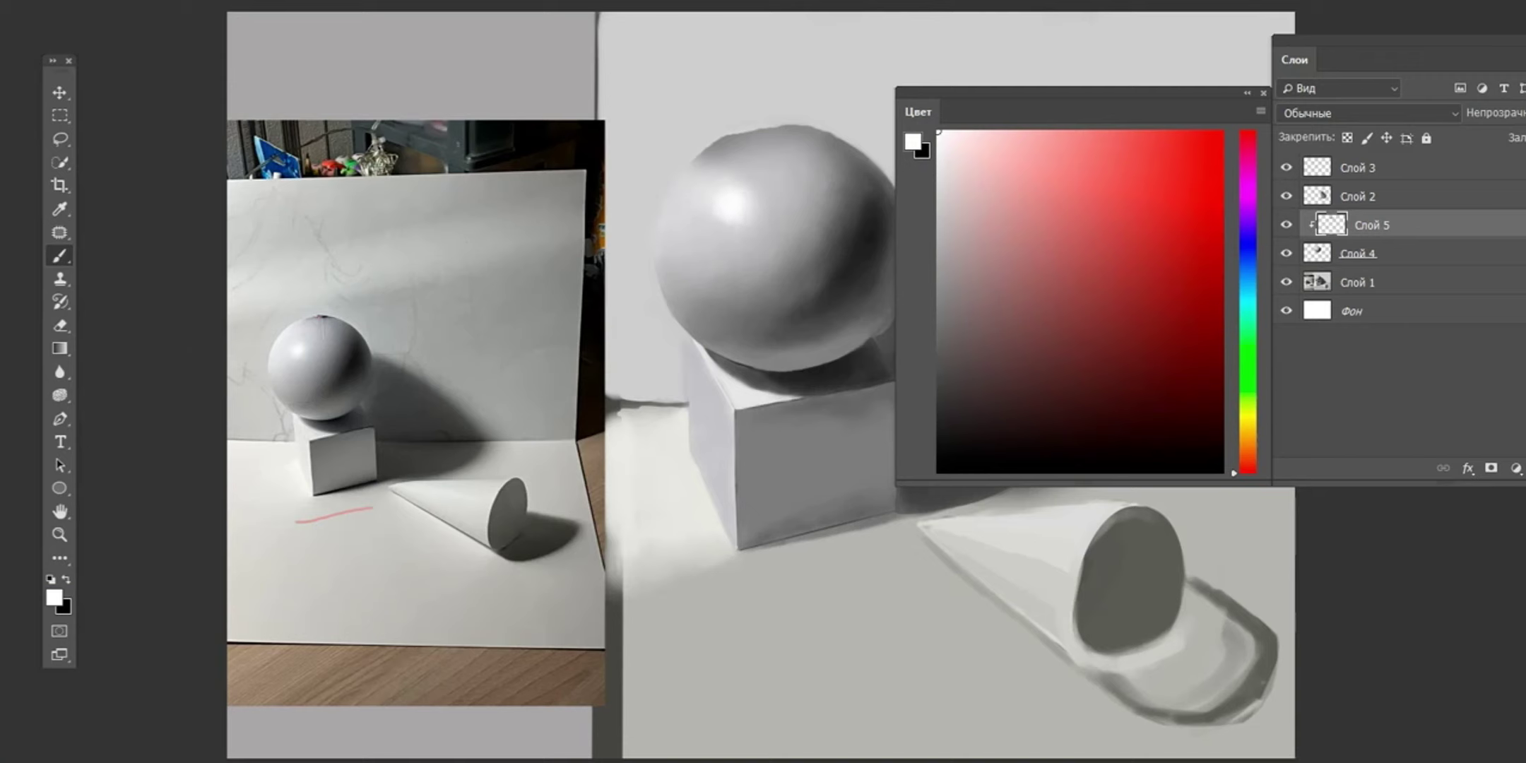
pyautogui.moveTo(301, 343); pyautogui.dragTo(315, 318)
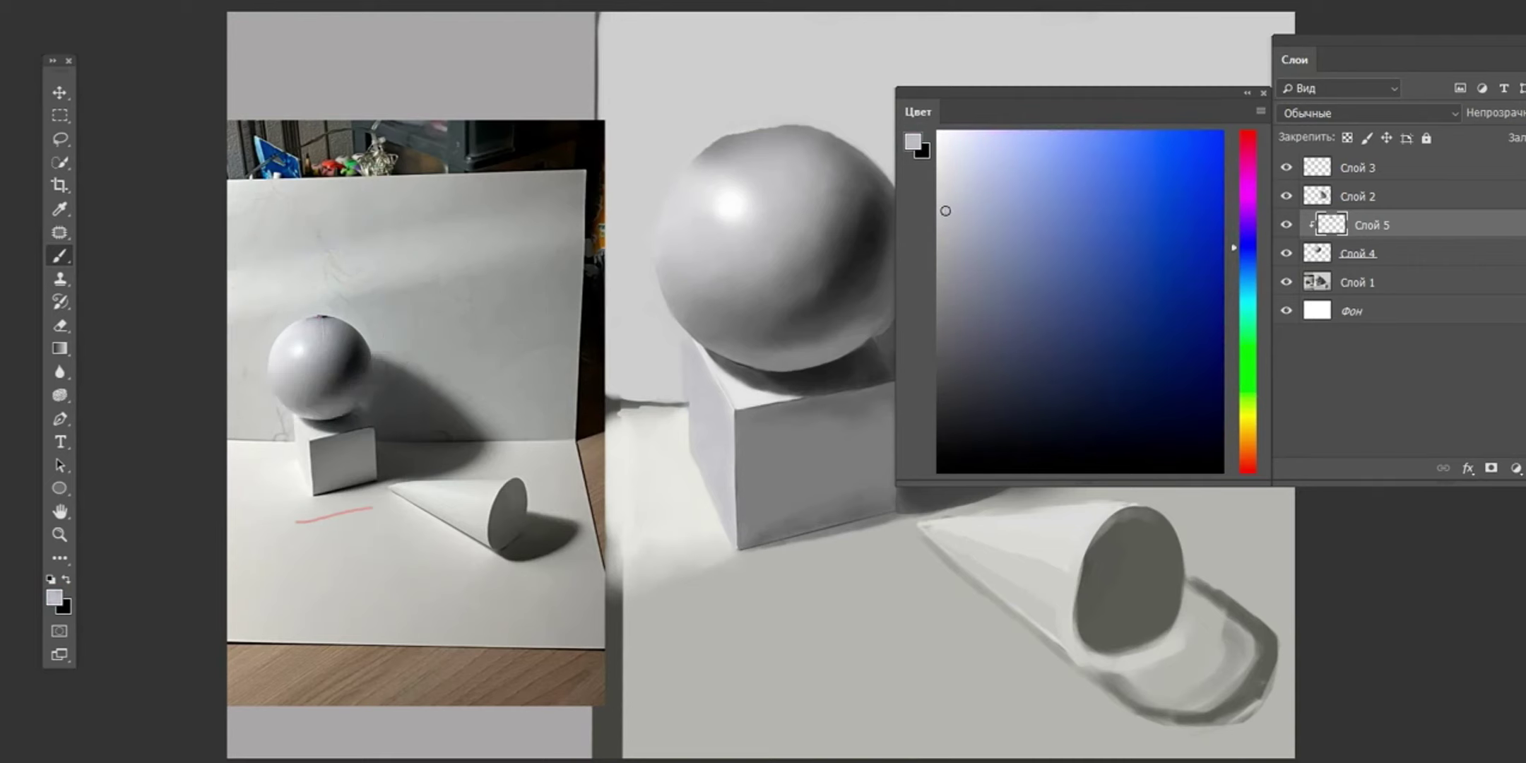
pyautogui.keyDown('alt'); pyautogui.click(779, 134); pyautogui.keyUp('alt')
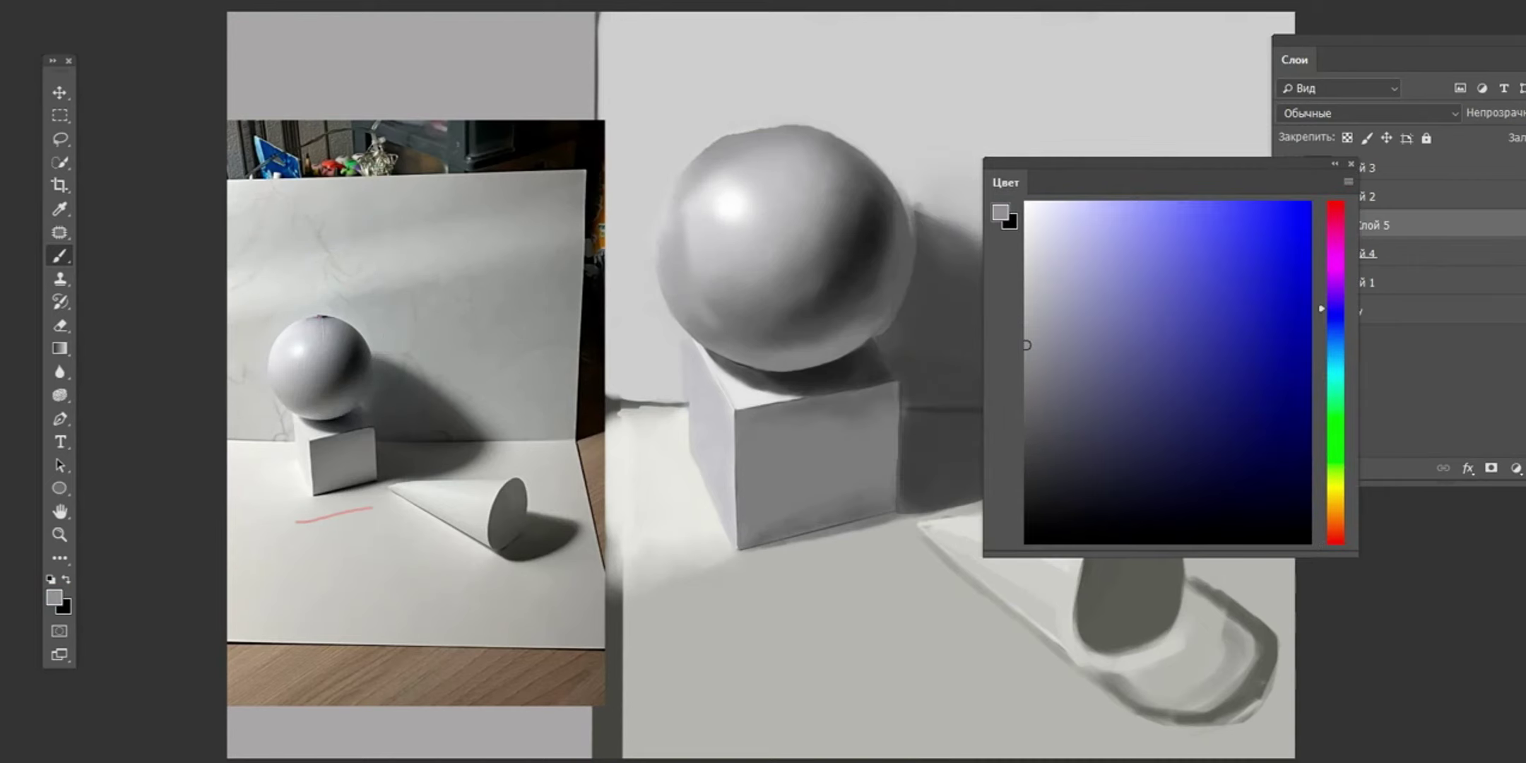
# - Add new layer Слой 6 and try several lighter and darker greys
pyautogui.click(1412, 439)
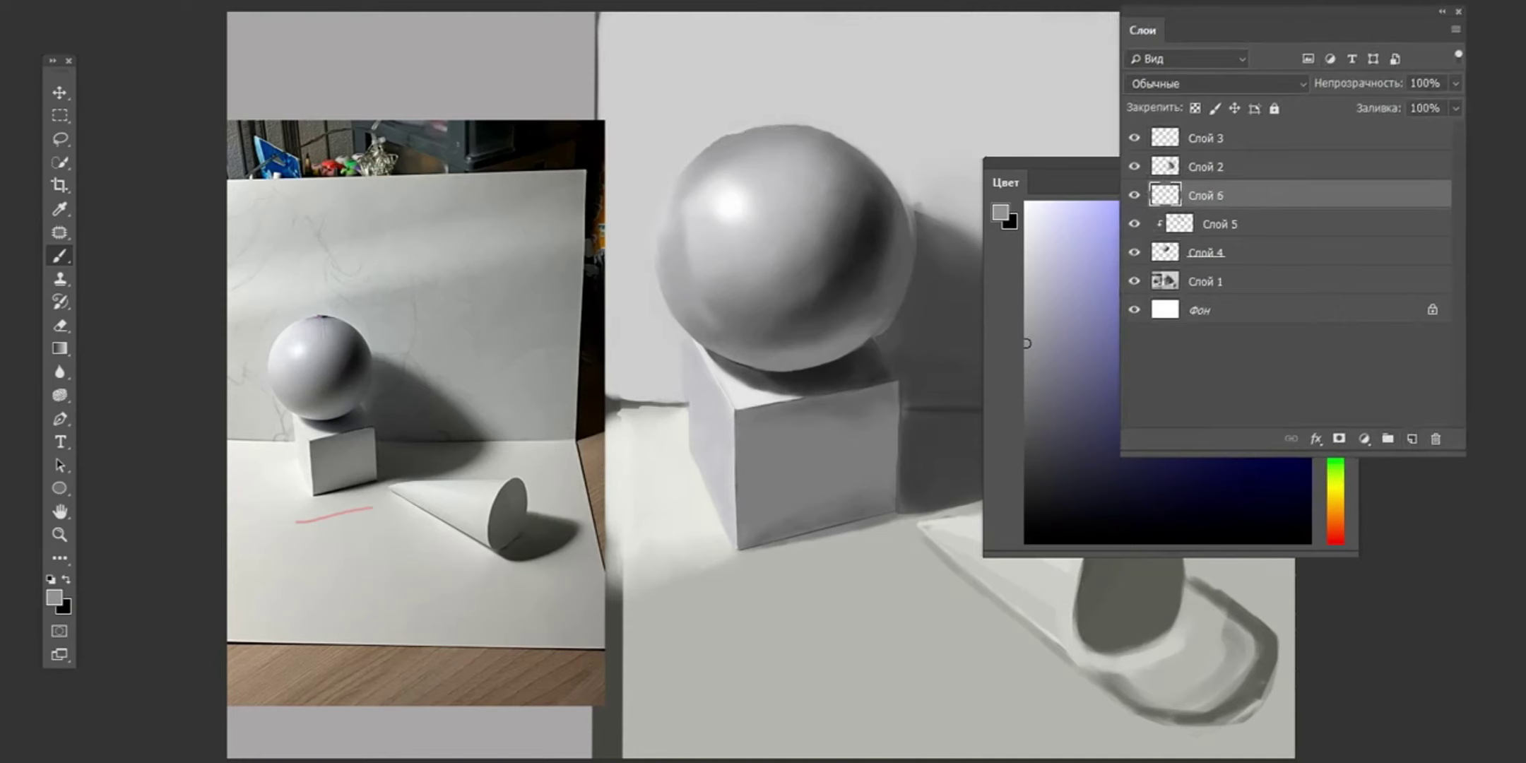
pyautogui.keyDown('alt'); pyautogui.click(657, 293); pyautogui.keyUp('alt')
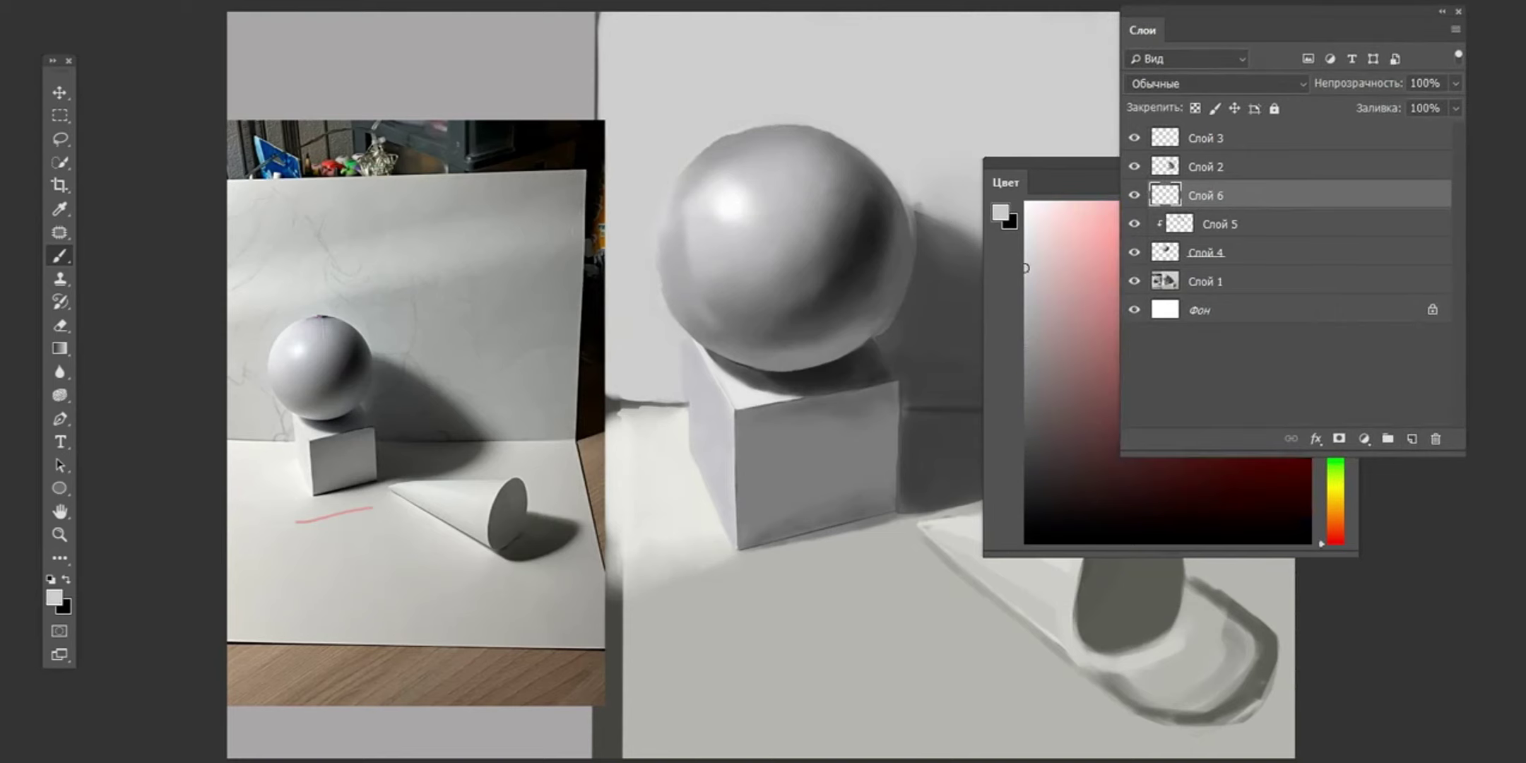
pyautogui.keyDown('alt'); pyautogui.click(728, 140); pyautogui.keyUp('alt')
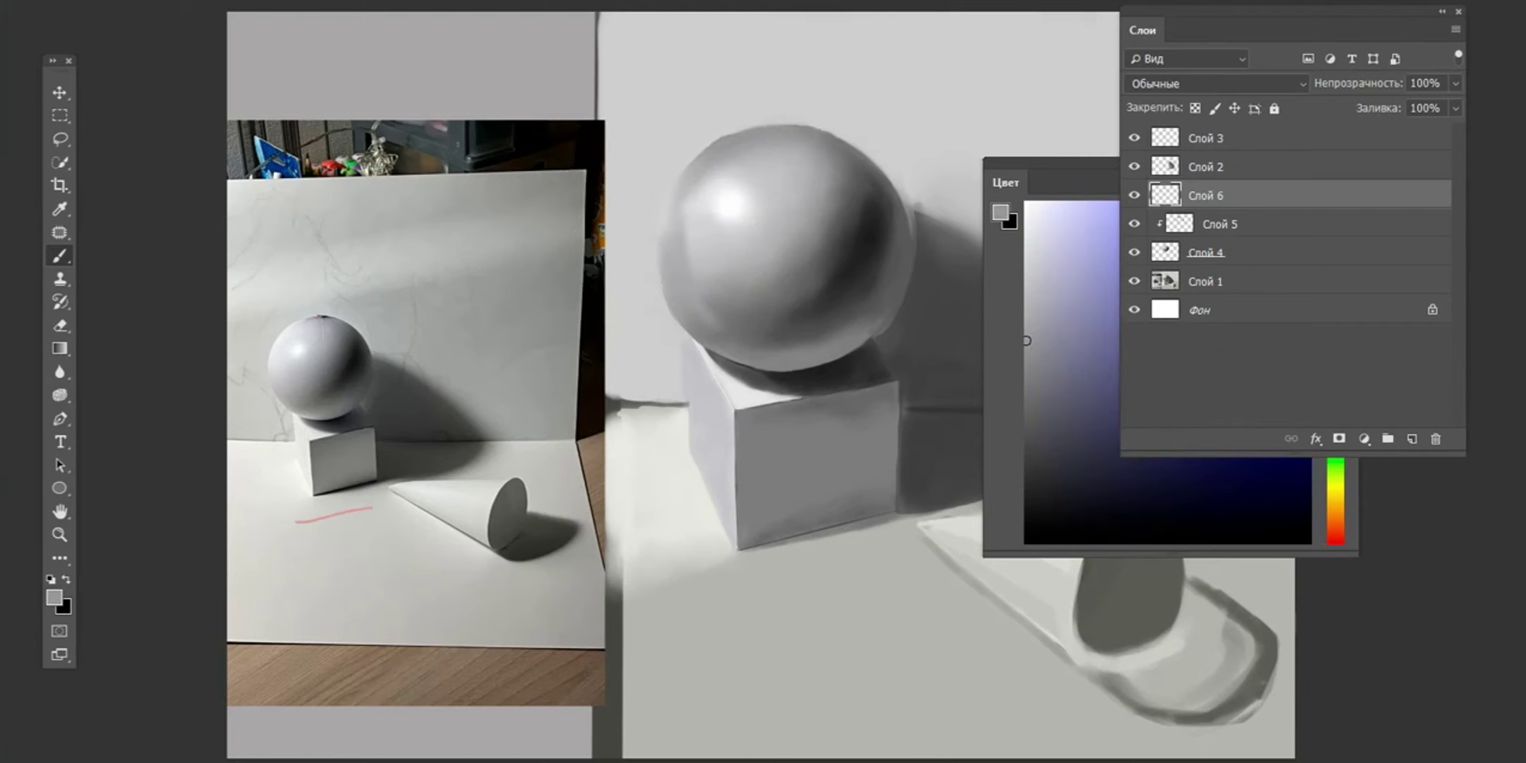
pyautogui.keyDown('alt'); pyautogui.click(886, 310); pyautogui.keyUp('alt')
pyautogui.keyDown('alt'); pyautogui.click(887, 356); pyautogui.keyUp('alt')
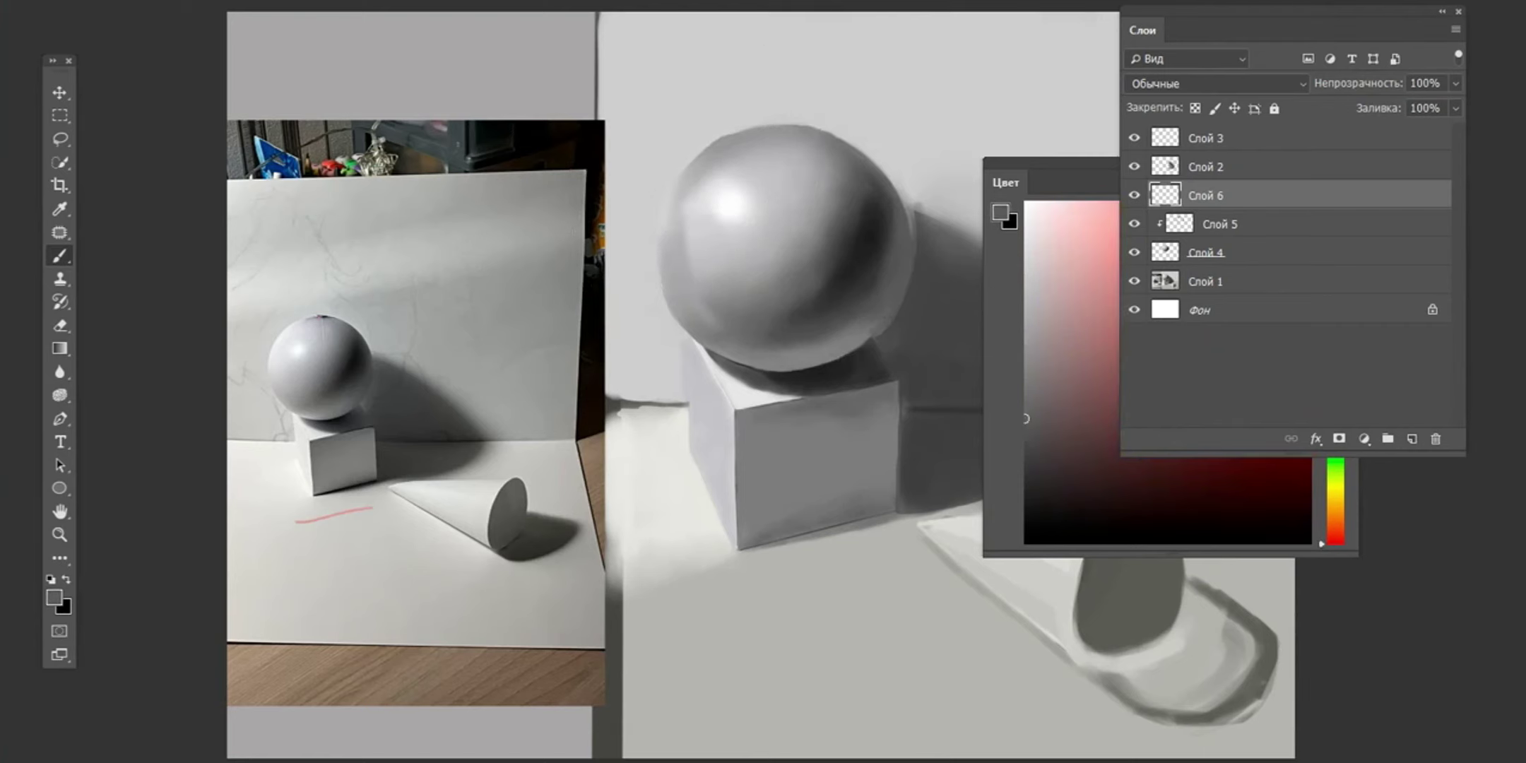
pyautogui.keyDown('alt'); pyautogui.click(693, 222); pyautogui.keyUp('alt')
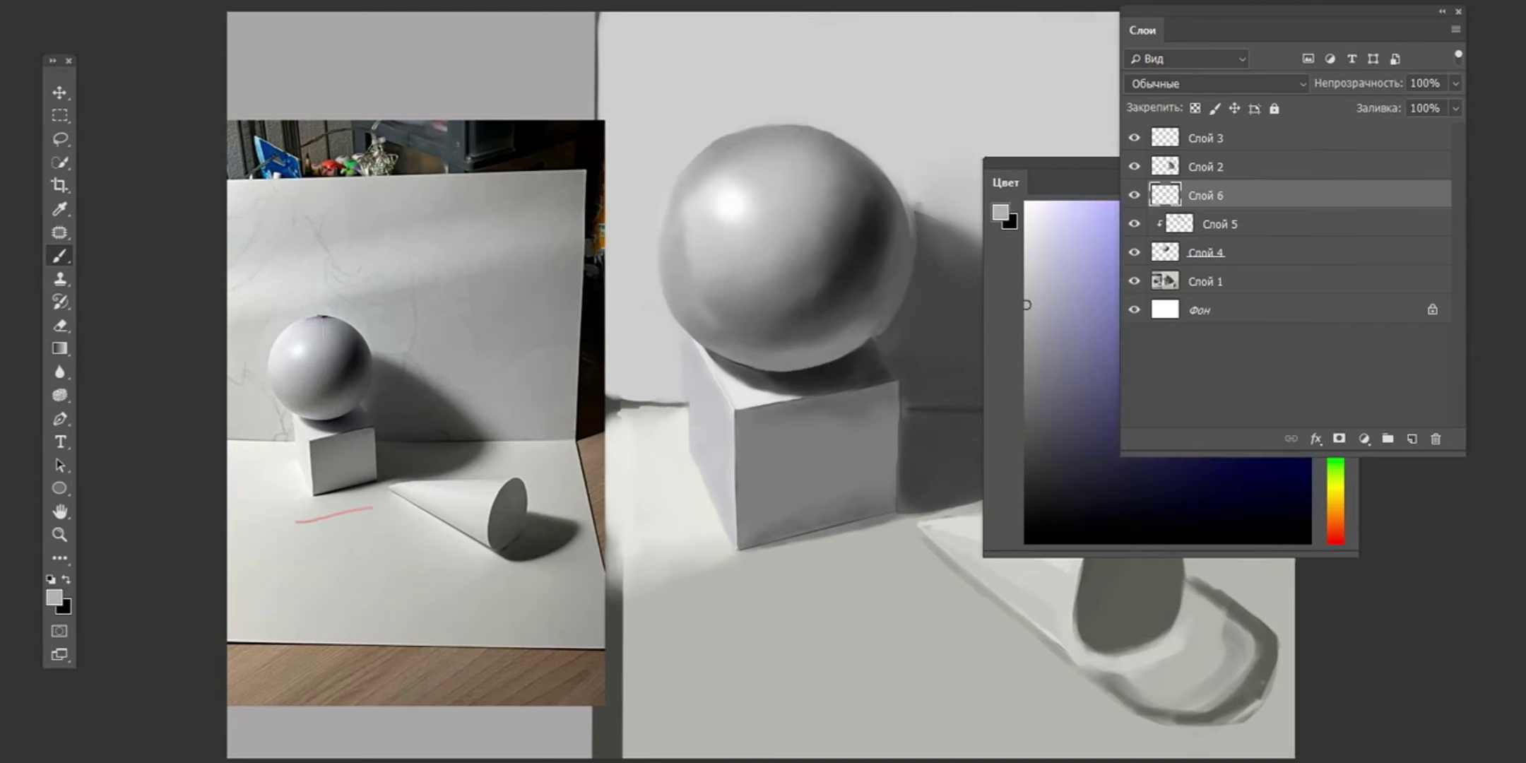
pyautogui.keyDown('alt'); pyautogui.click(668, 211); pyautogui.keyUp('alt')
pyautogui.hotkey('alt', 'i')
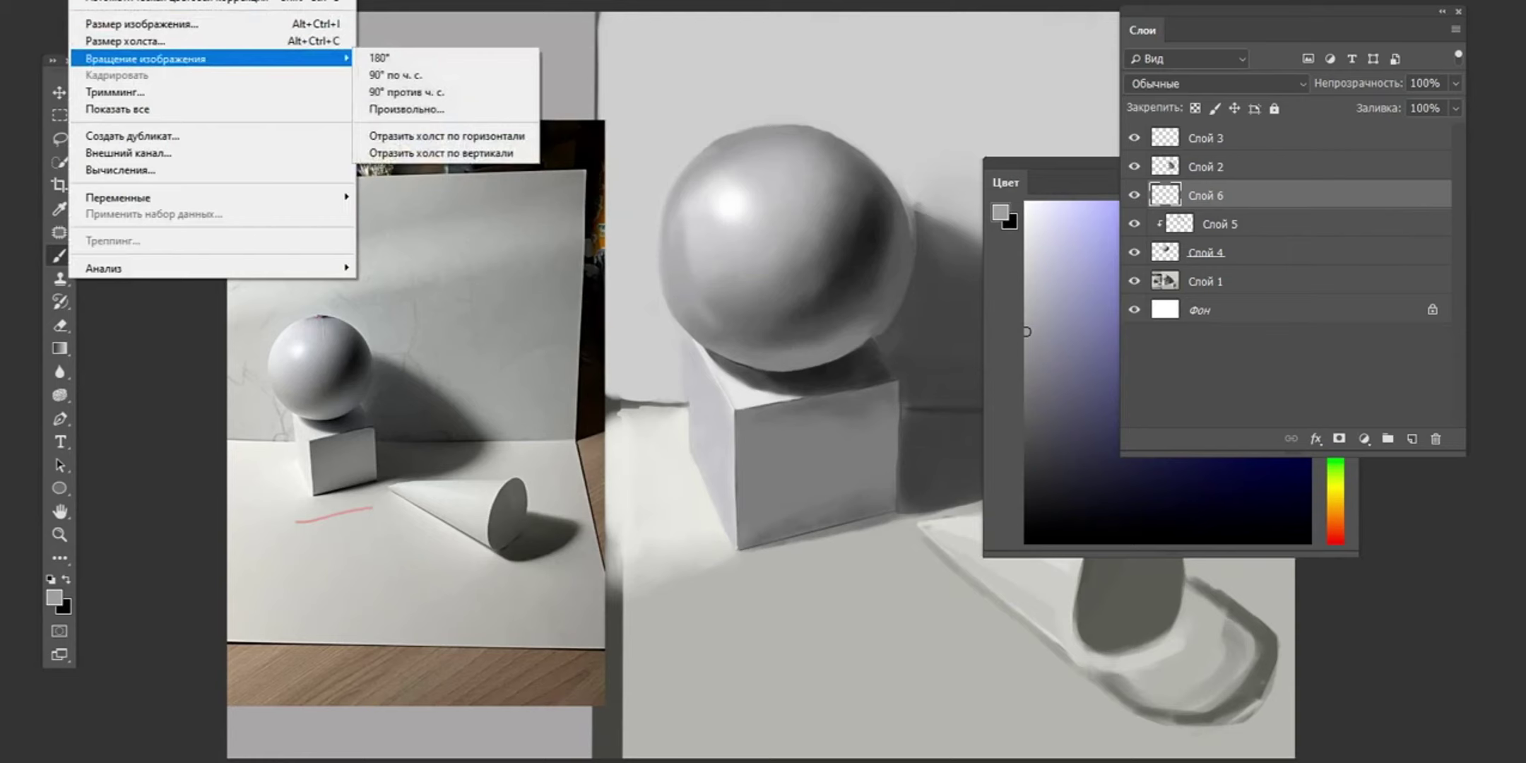
pyautogui.press('Return')
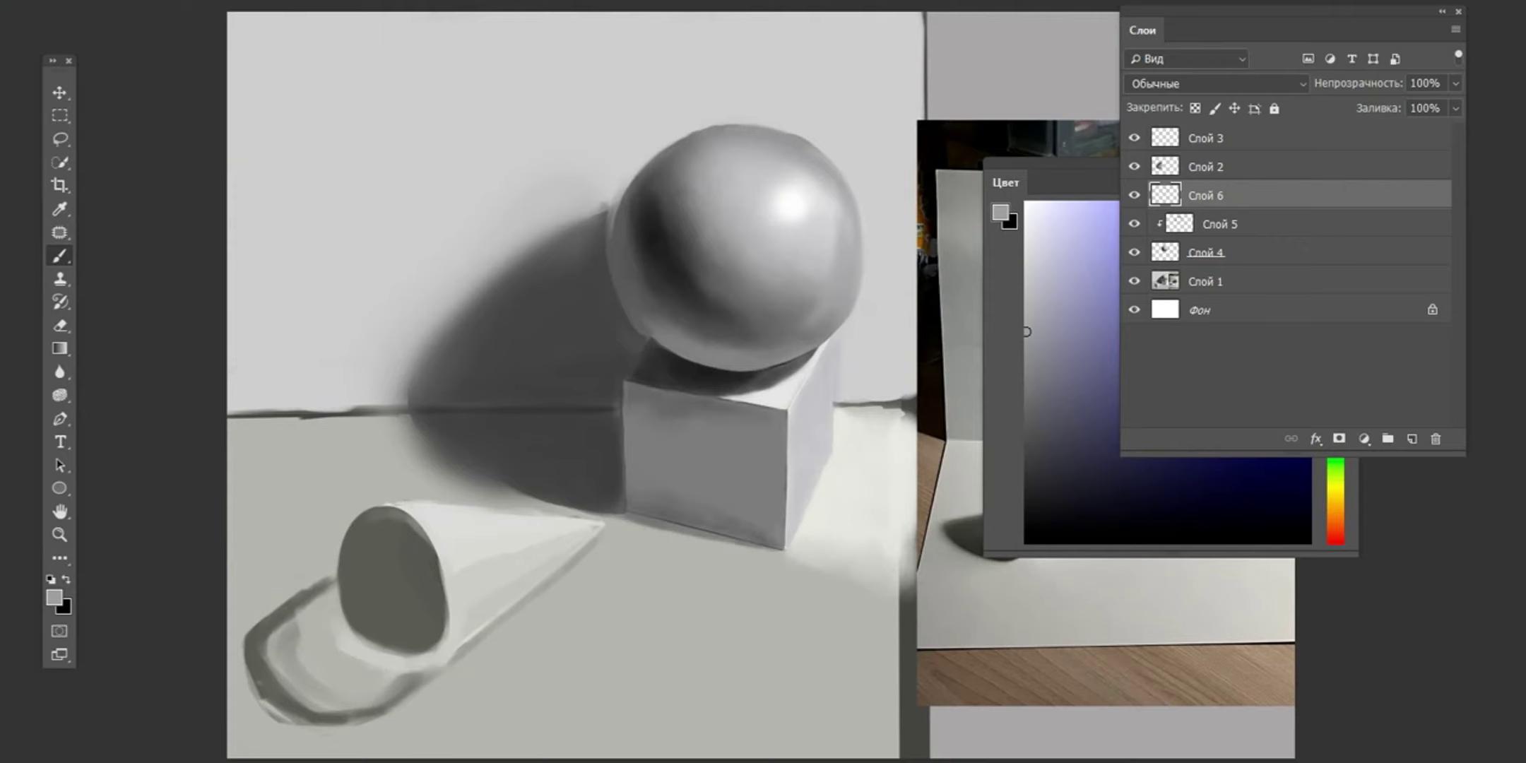
pyautogui.hotkey('alt', 'i')
pyautogui.press('Right')
pyautogui.press('Down')
pyautogui.press('Down')
pyautogui.press('Down')
pyautogui.press('Down')
pyautogui.press('Return')
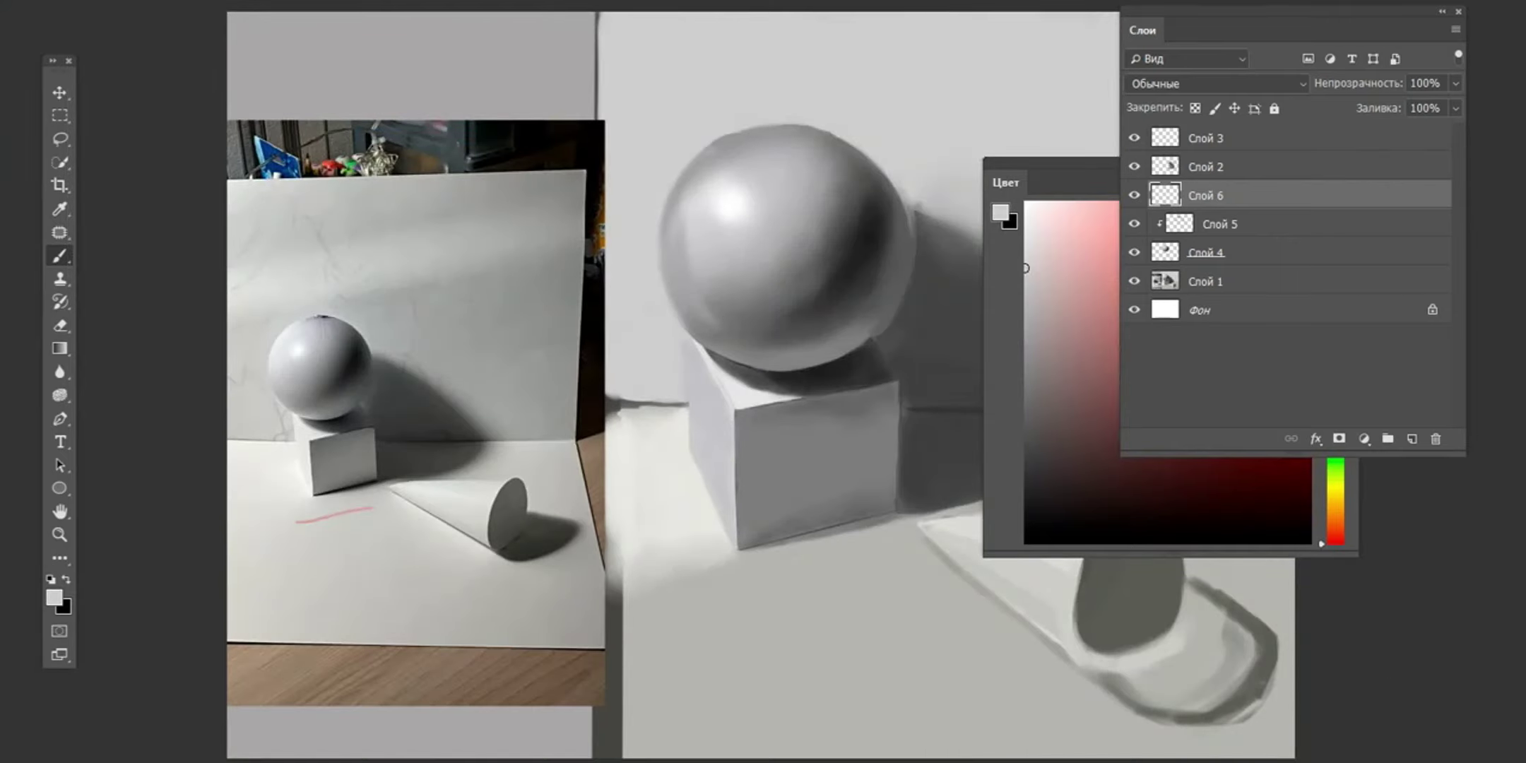
pyautogui.moveTo(1272, 29); pyautogui.dragTo(1390, 60)
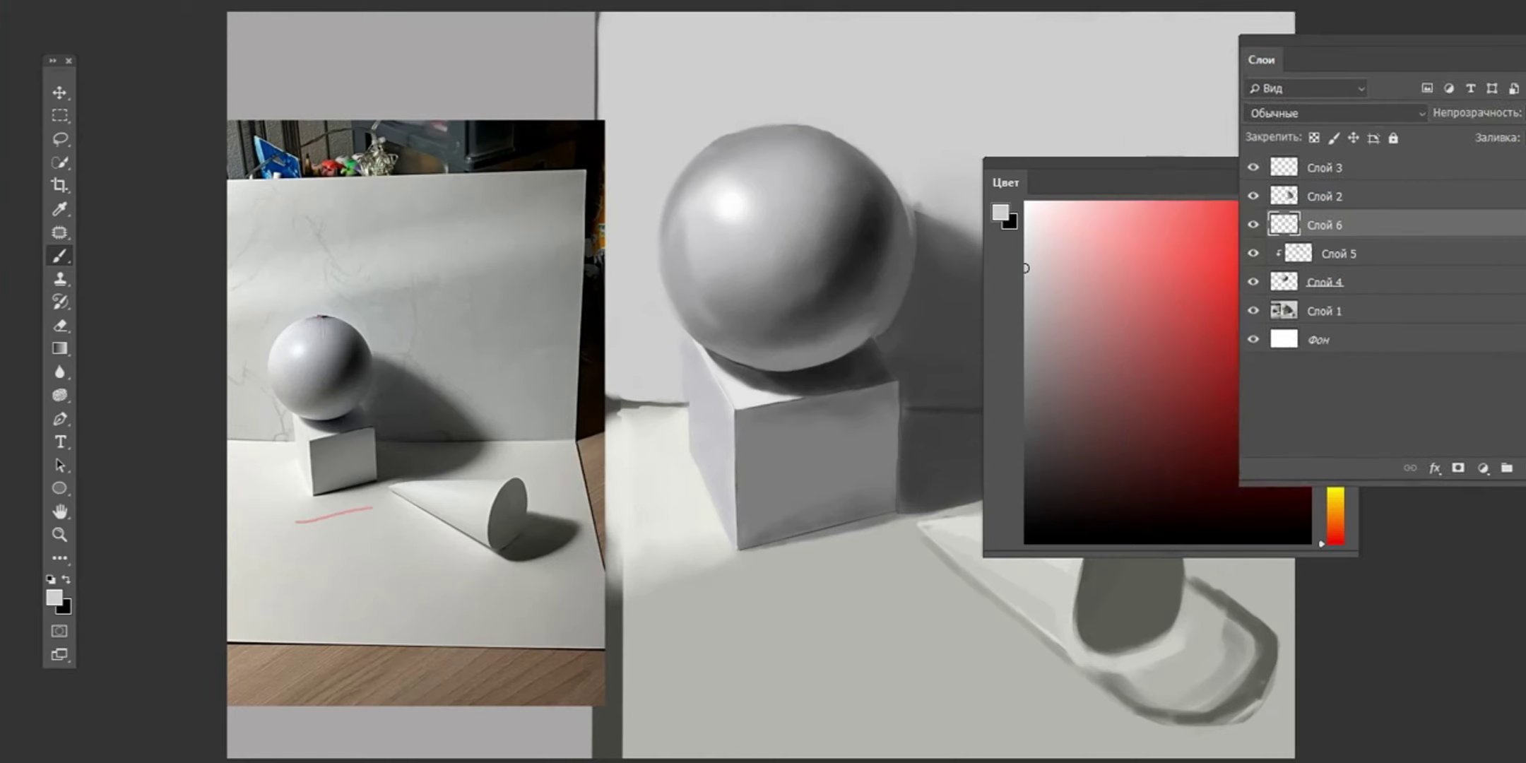
# - Paint a dark contact shadow along the cube's bottom edge, removing a stray stroke
pyautogui.press('F6')
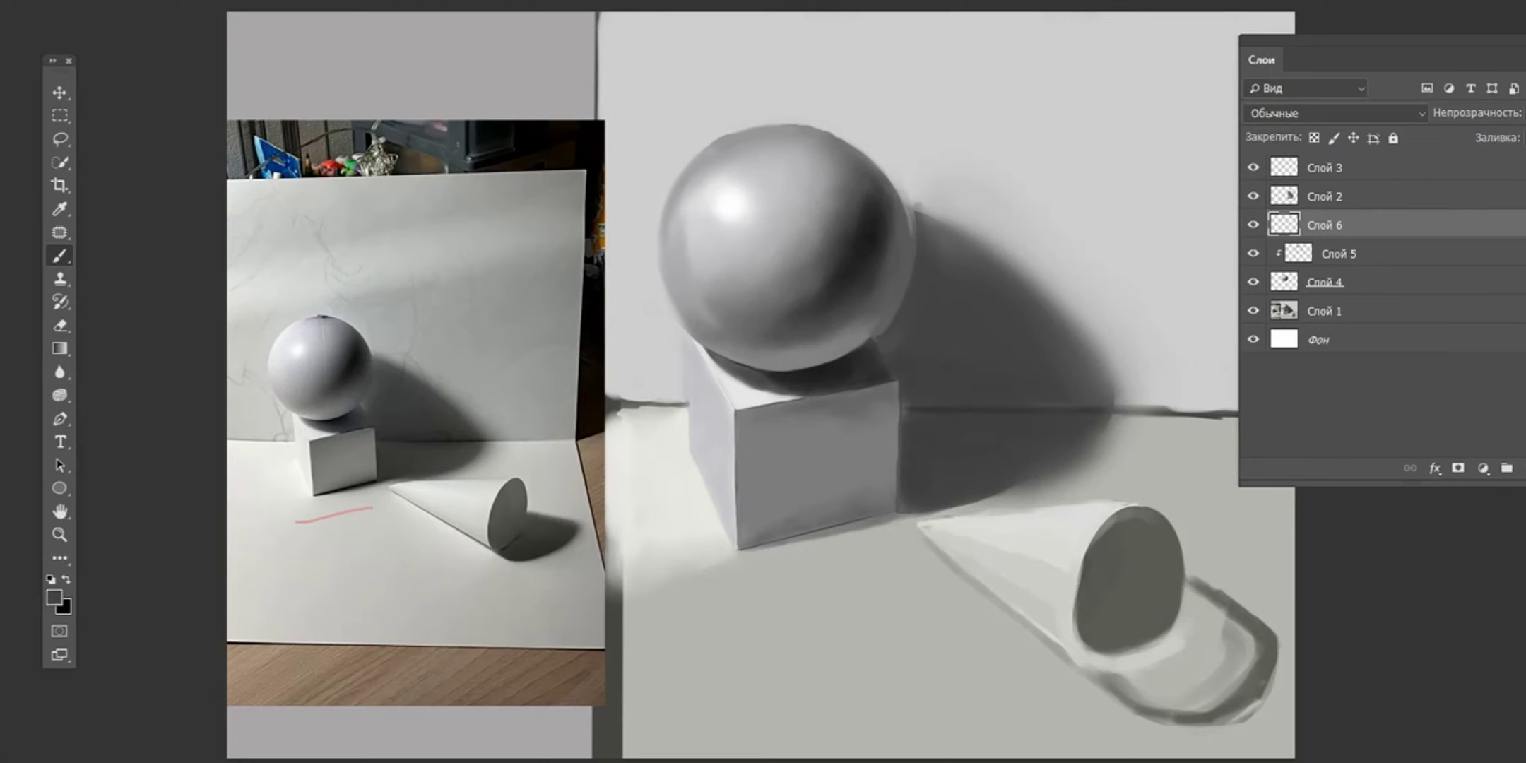
pyautogui.keyDown('alt'); pyautogui.click(369, 529); pyautogui.keyUp('alt')
pyautogui.press('F6')
pyautogui.keyDown('alt'); pyautogui.click(865, 525); pyautogui.keyUp('alt')
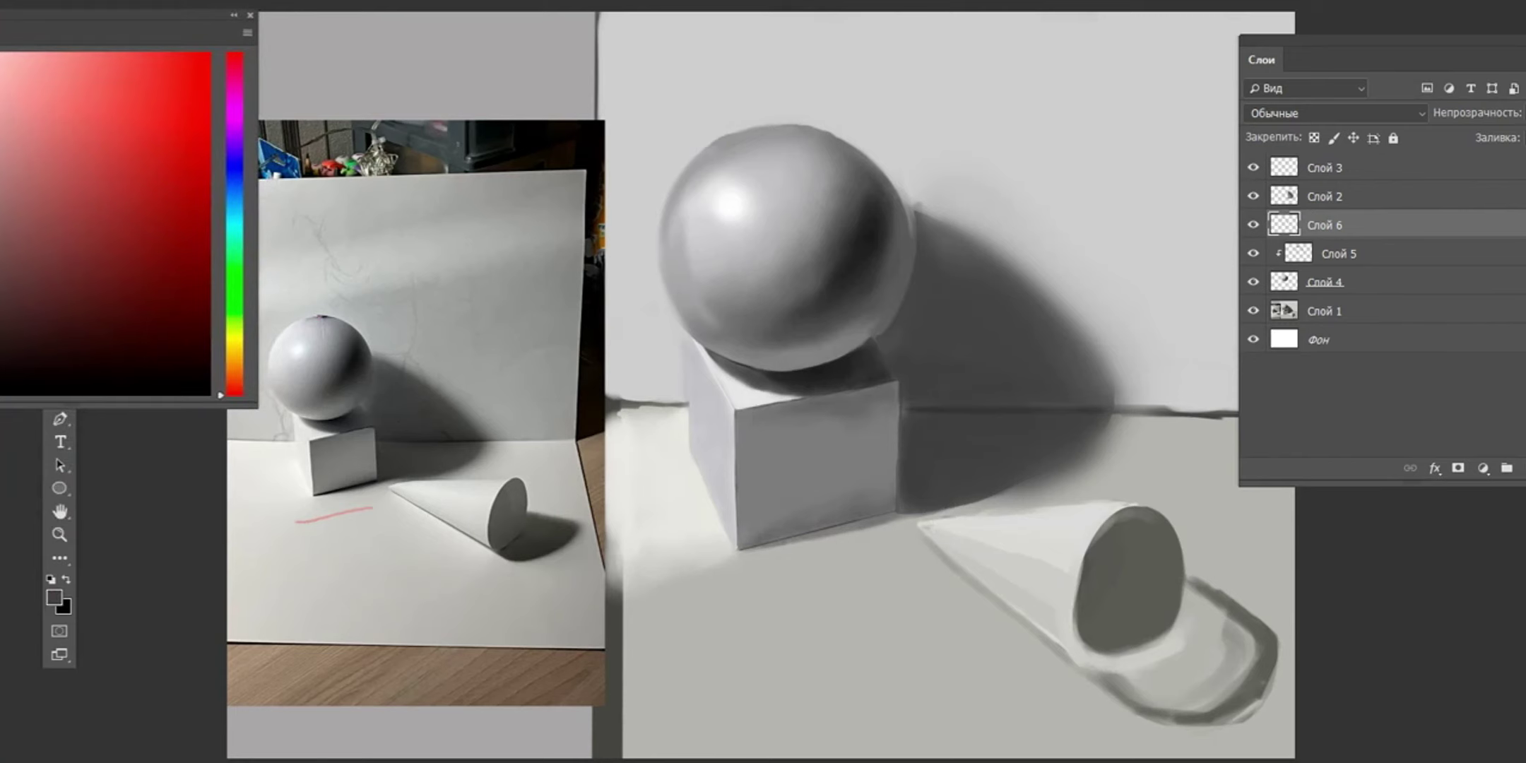
pyautogui.moveTo(770, 548); pyautogui.dragTo(907, 506)
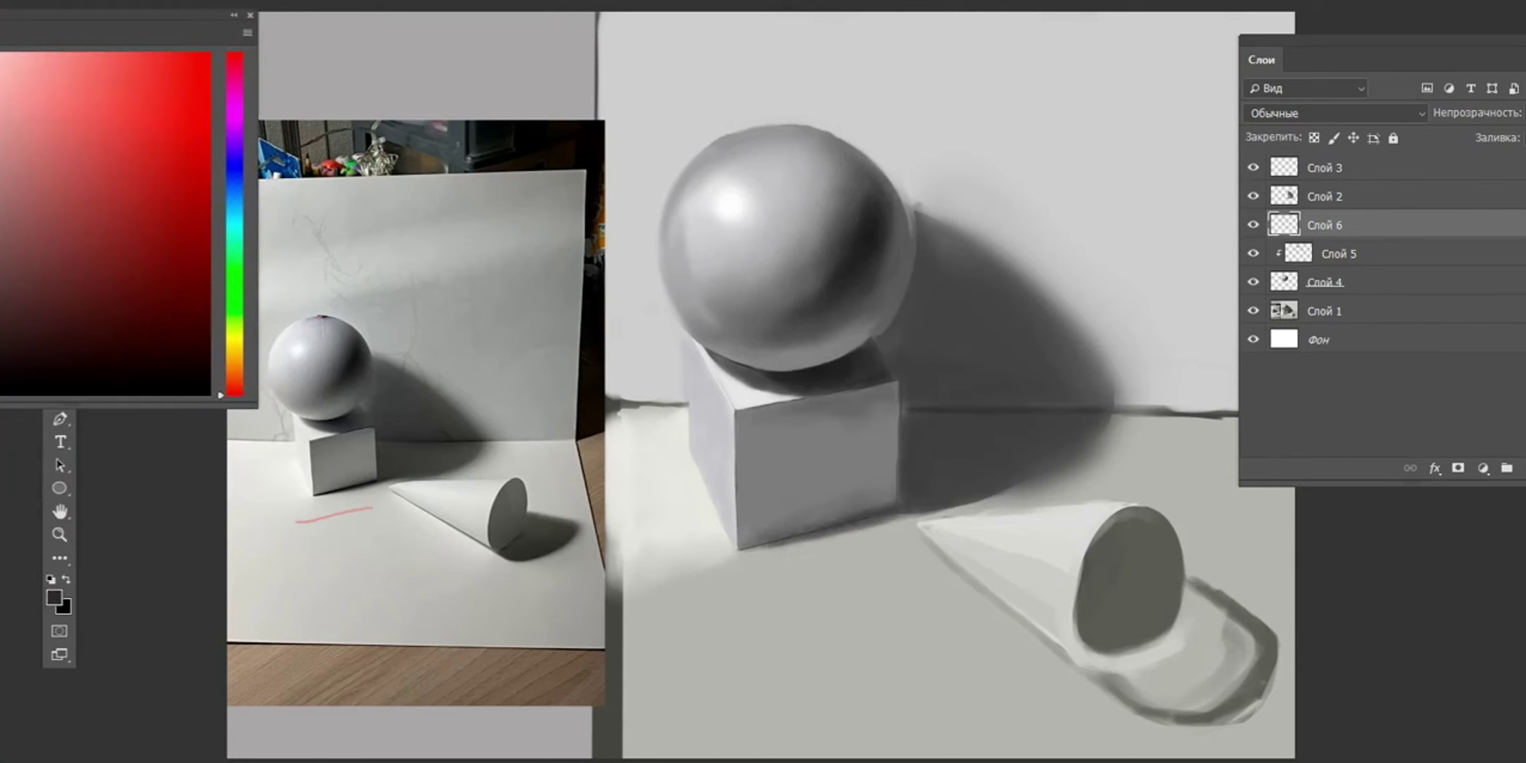
pyautogui.moveTo(736, 587); pyautogui.dragTo(766, 569)
pyautogui.hotkey('ctrl', 'z')
# - Sketch explanatory strokes, lines and an arrow below and on the cube, then undo them
pyautogui.moveTo(743, 605); pyautogui.dragTo(747, 665)
pyautogui.moveTo(765, 604); pyautogui.dragTo(772, 667)
pyautogui.moveTo(802, 610)
pyautogui.mouseDown()
pyautogui.moveTo(813, 658)
pyautogui.moveTo(853, 650)
pyautogui.mouseUp()
pyautogui.moveTo(884, 609); pyautogui.dragTo(891, 647)
pyautogui.hotkey('ctrl', 'alt', 'z')
pyautogui.hotkey('ctrl', 'alt', 'z')
pyautogui.hotkey('ctrl', 'alt', 'z')
pyautogui.hotkey('ctrl', 'alt', 'z')
pyautogui.hotkey('ctrl', 'alt', 'z')
pyautogui.moveTo(841, 357)
pyautogui.mouseDown()
pyautogui.moveTo(699, 456)
pyautogui.moveTo(891, 494)
pyautogui.mouseUp()
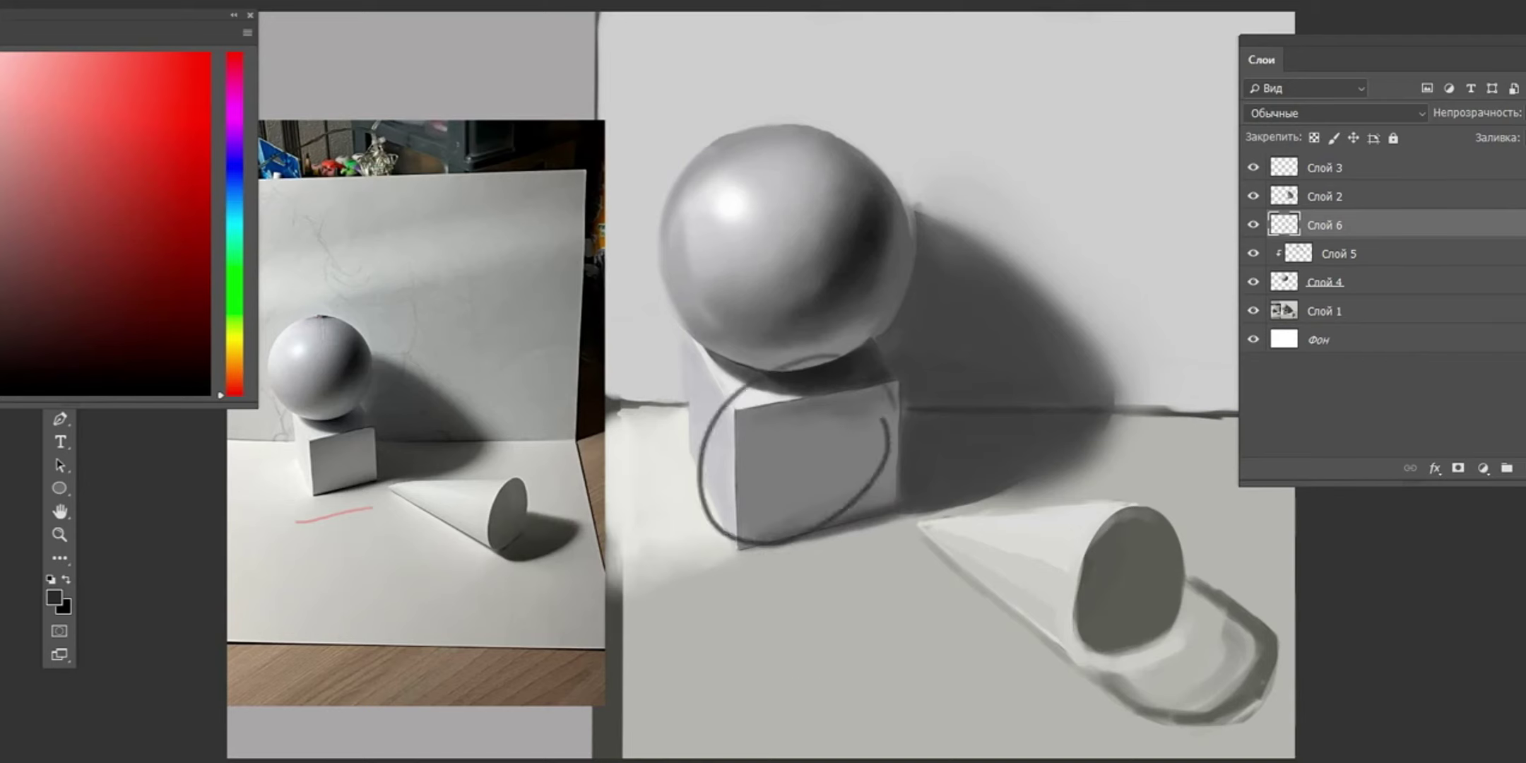
pyautogui.hotkey('ctrl', 'z')
pyautogui.moveTo(813, 450); pyautogui.dragTo(815, 510)
pyautogui.moveTo(818, 588); pyautogui.dragTo(818, 539)
pyautogui.hotkey('ctrl', 'z')
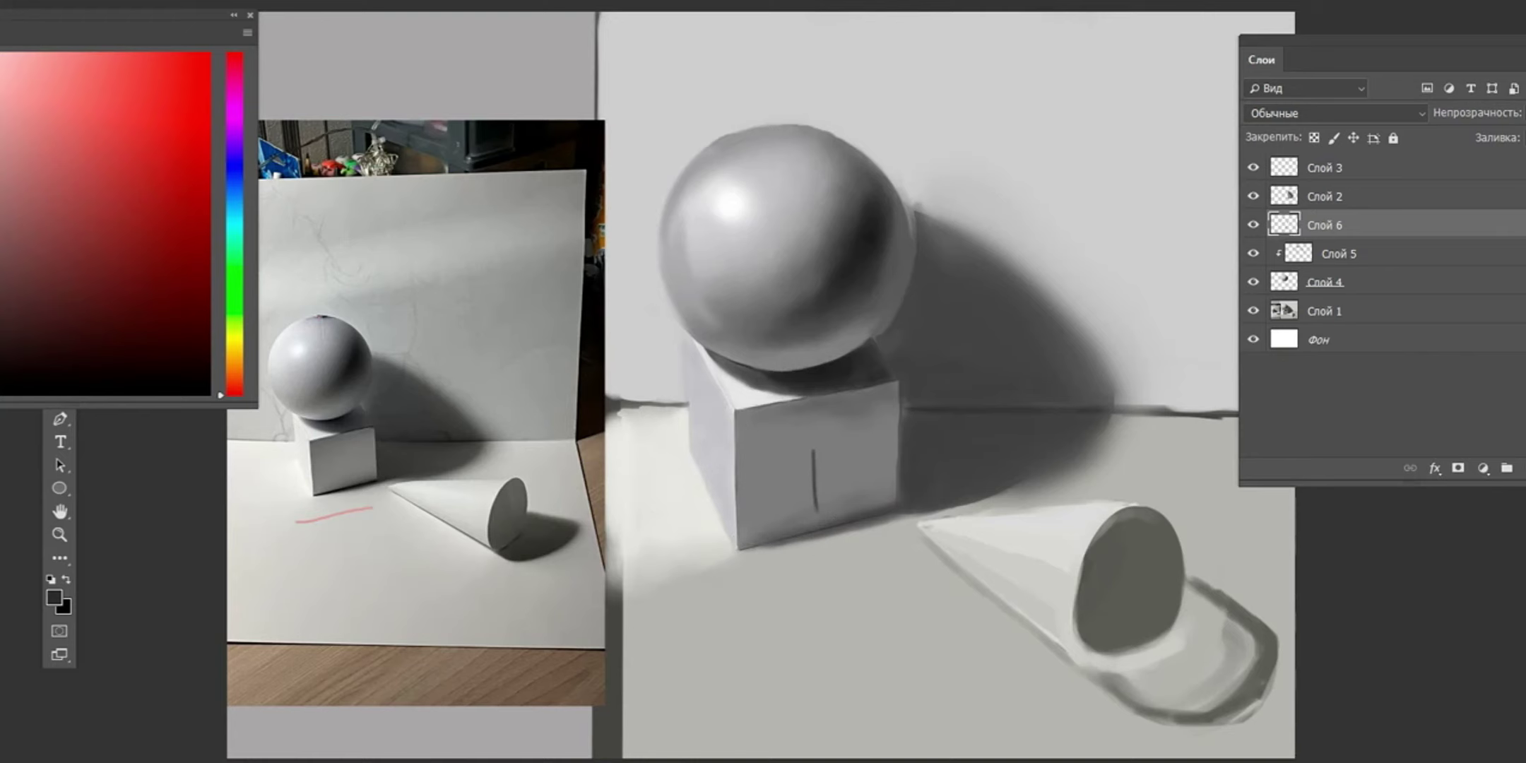
pyautogui.hotkey('ctrl', 'z')
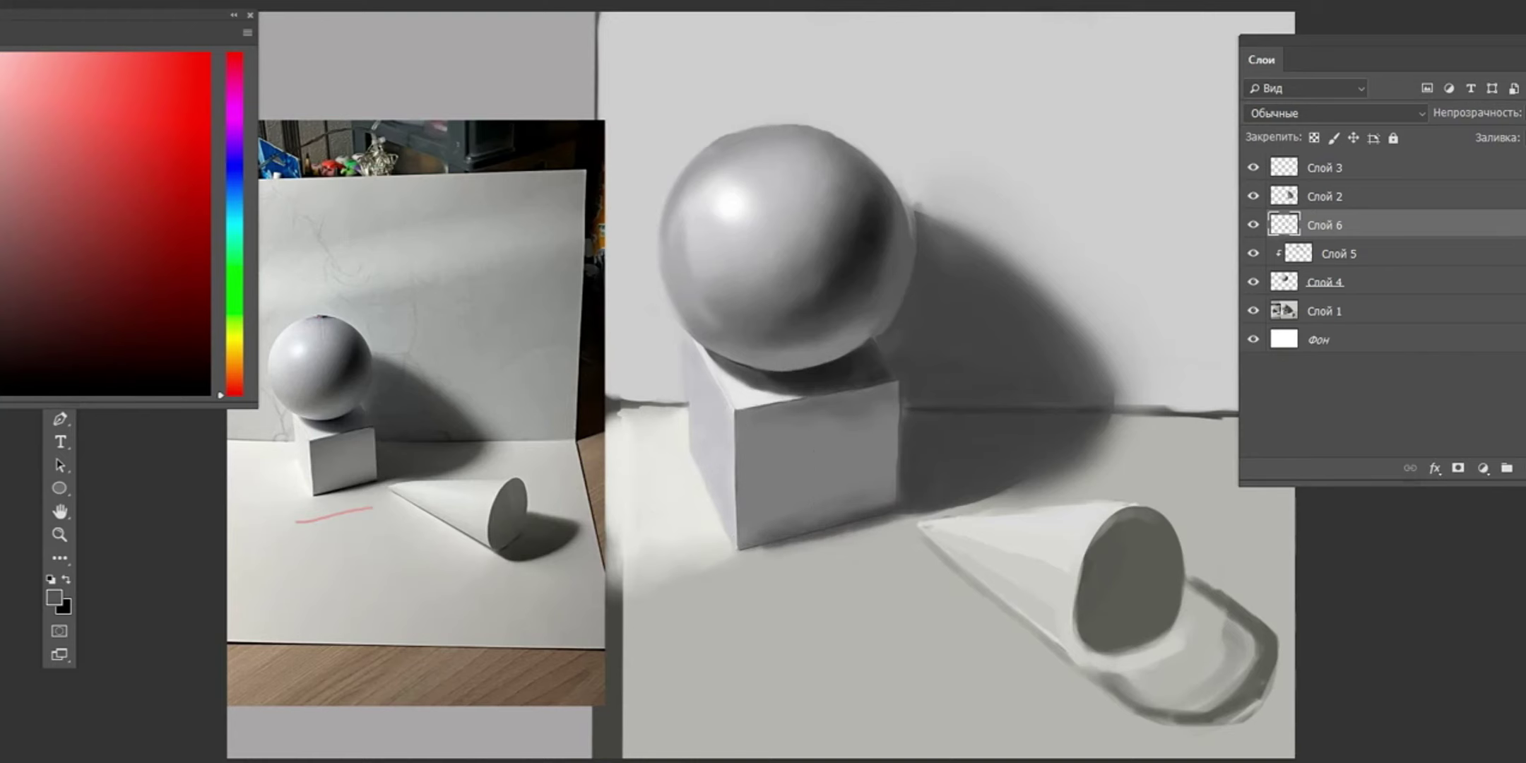
# - Redraw the cone's base as a darker, cleaner ellipse, then add new layer Слой 7
pyautogui.keyDown('alt'); pyautogui.click(796, 603); pyautogui.keyUp('alt')
pyautogui.keyDown('alt'); pyautogui.click(831, 531); pyautogui.keyUp('alt')
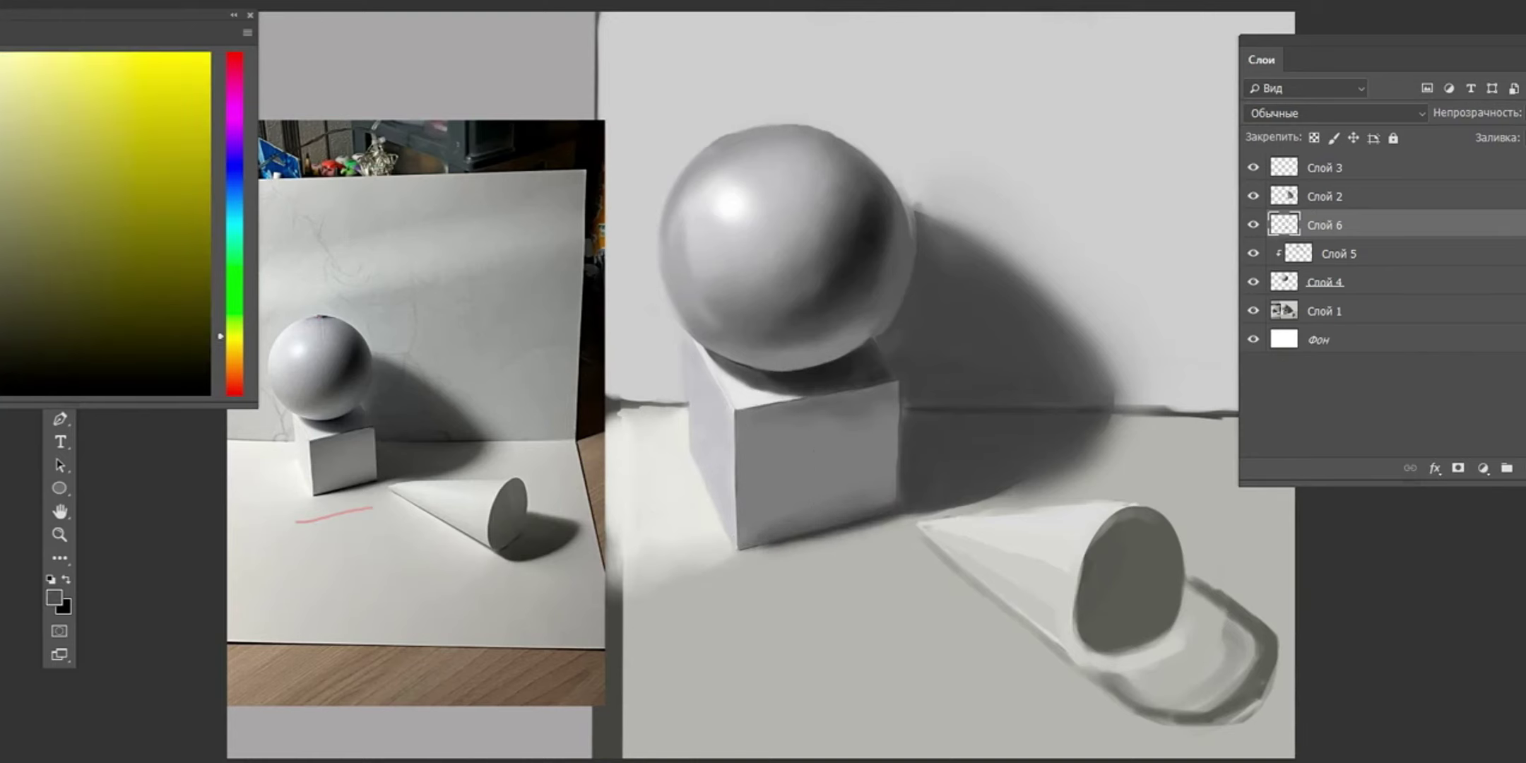
pyautogui.rightClick(899, 282)
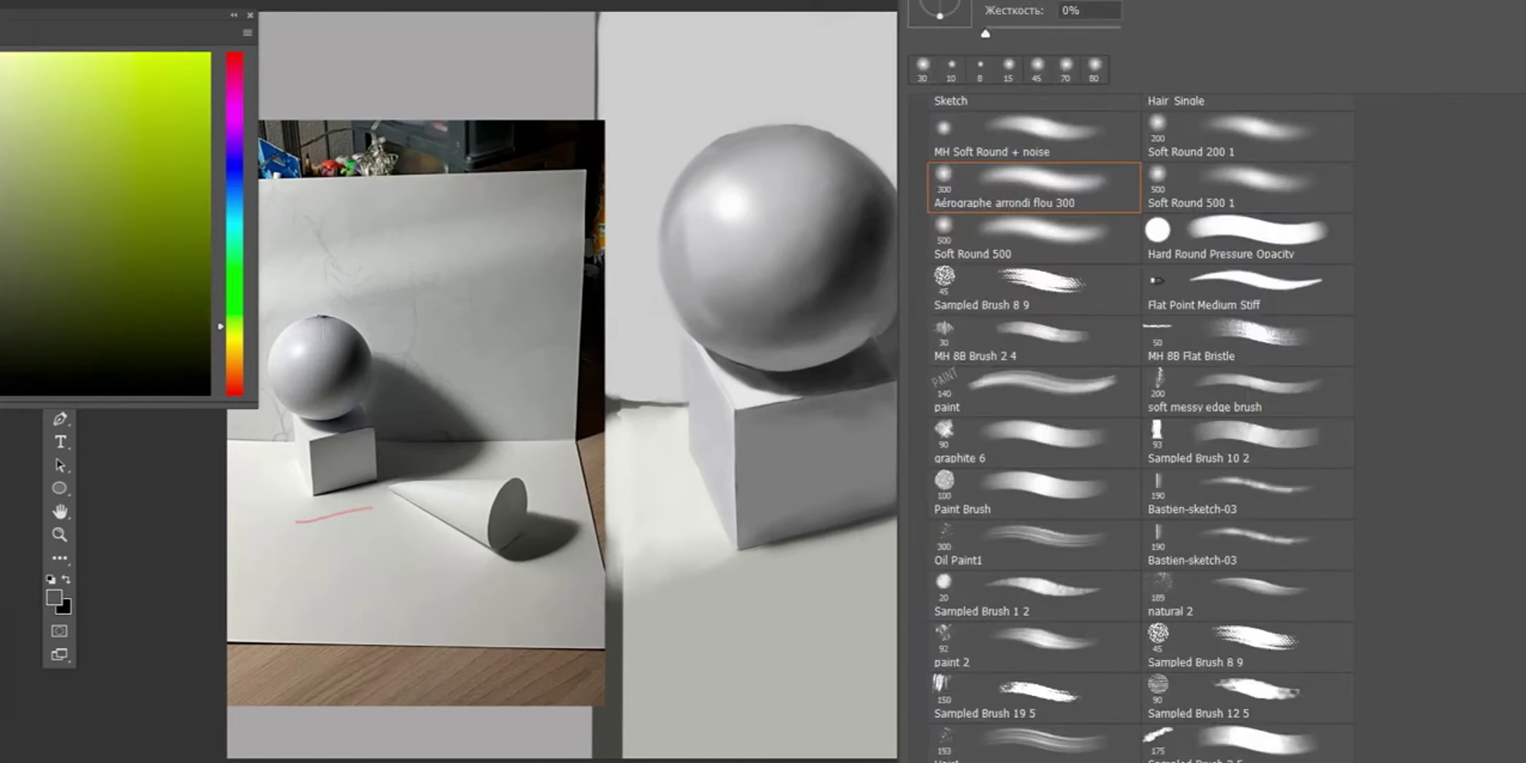
pyautogui.press('Escape')
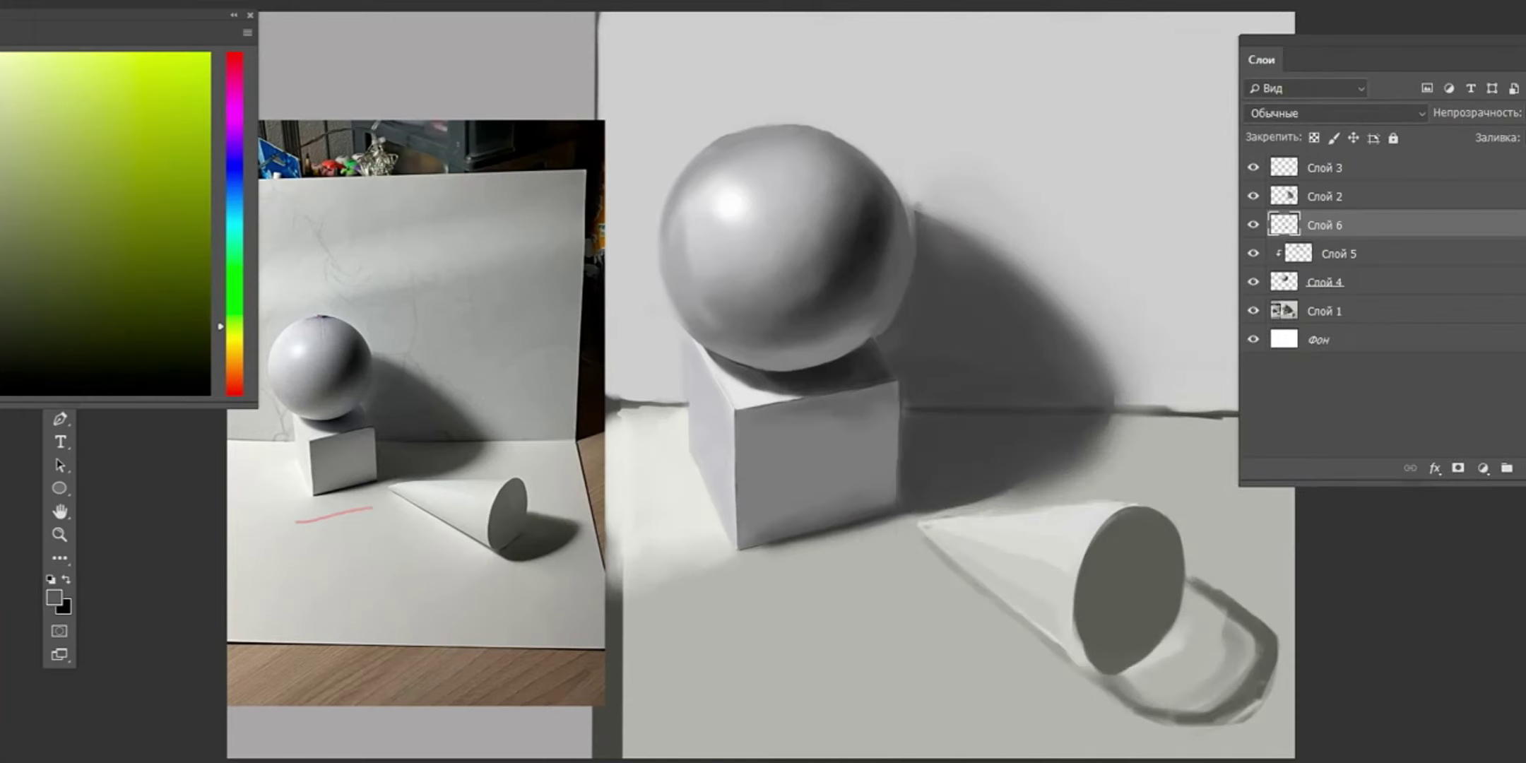
pyautogui.moveTo(1081, 523)
pyautogui.mouseDown()
pyautogui.moveTo(1102, 650)
pyautogui.moveTo(1162, 679)
pyautogui.mouseUp()
pyautogui.press('F6')
pyautogui.moveTo(918, 526); pyautogui.dragTo(1070, 644)
pyautogui.moveTo(923, 531)
pyautogui.mouseDown()
pyautogui.moveTo(1102, 674)
pyautogui.moveTo(964, 562)
pyautogui.mouseUp()
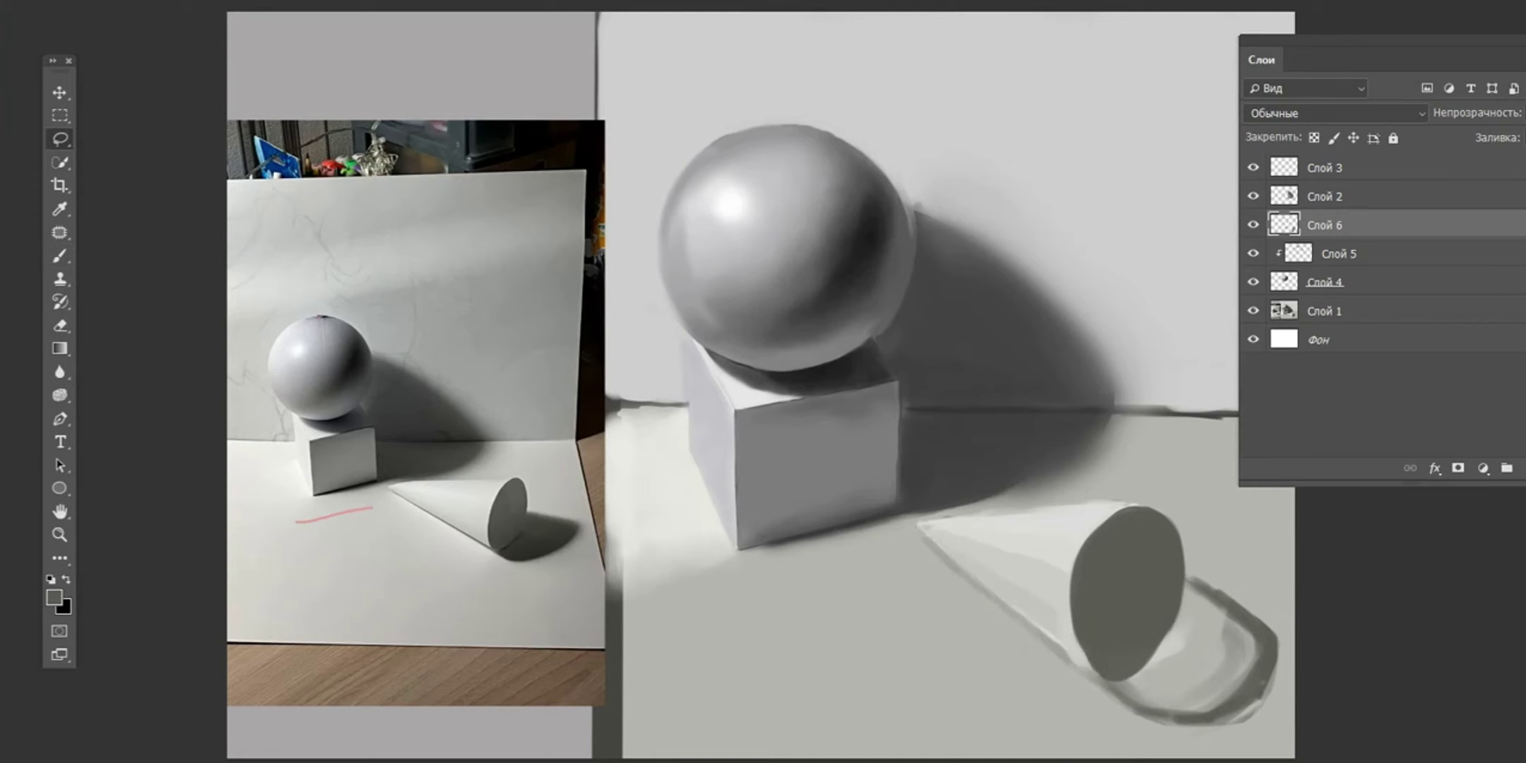
pyautogui.hotkey('ctrl', 'shift', 'alt', 'n')
# - Shade the cone's lower-left side darker and brighten its upper side
pyautogui.press('b')
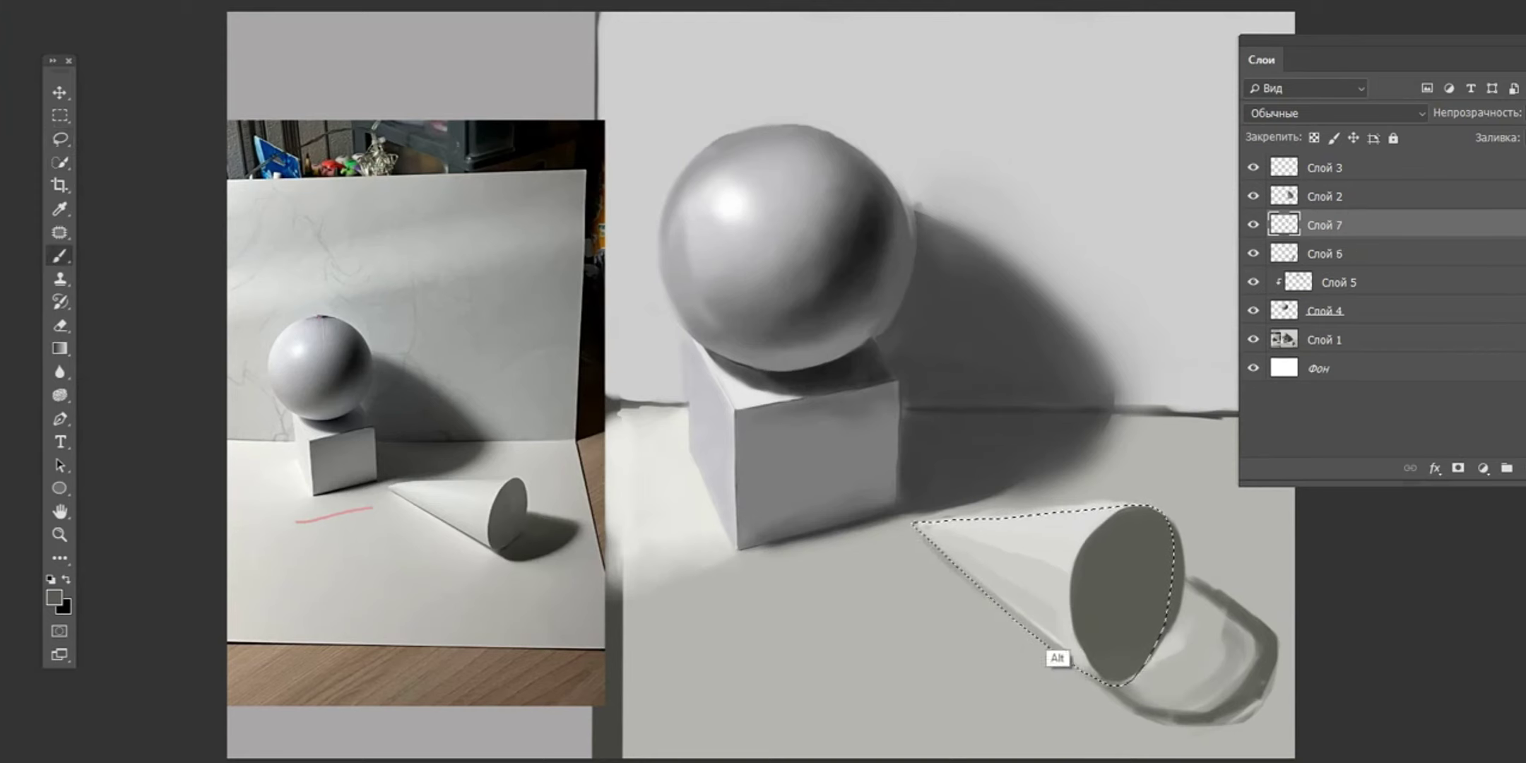
pyautogui.rightClick(819, 339)
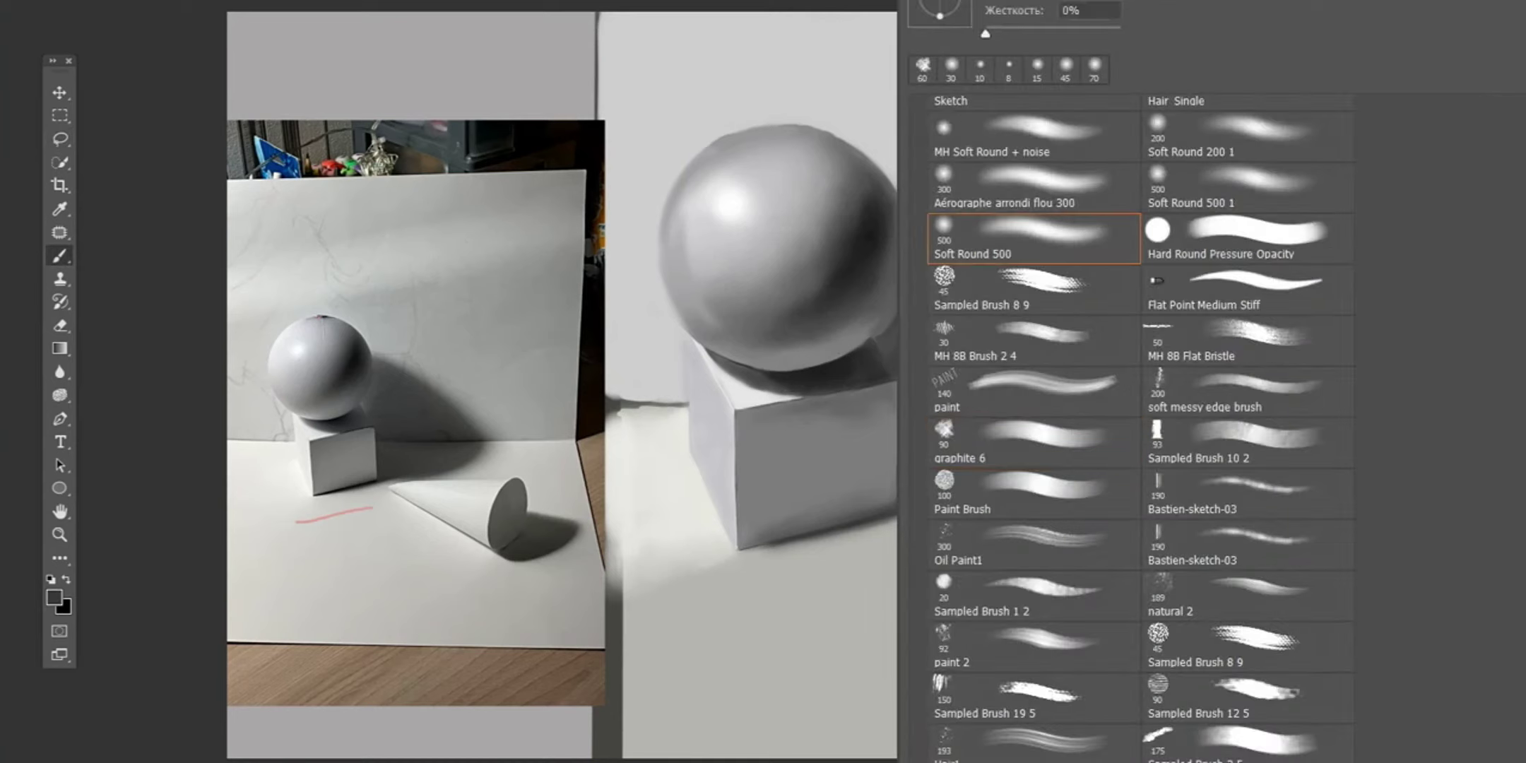
pyautogui.press('Escape')
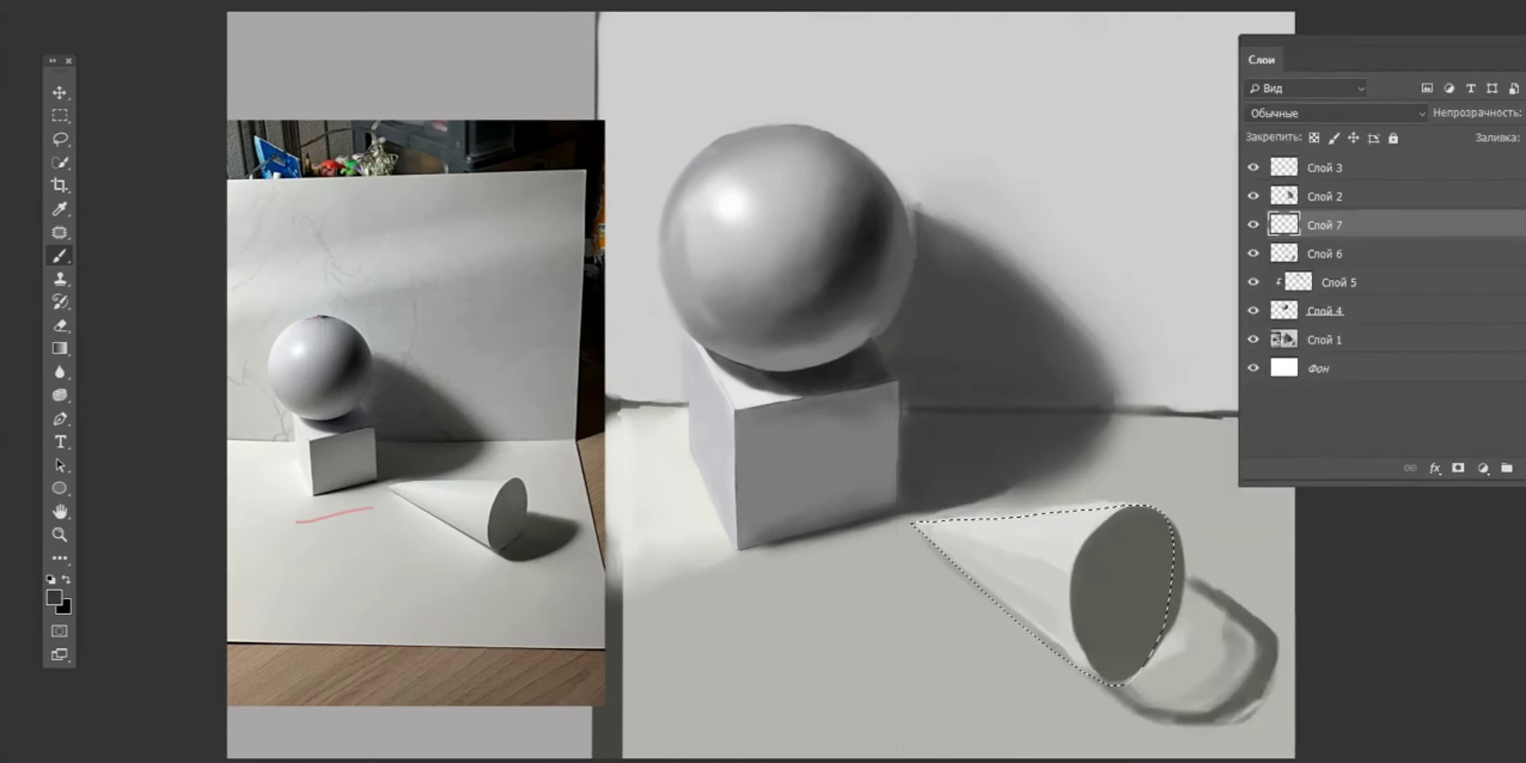
pyautogui.moveTo(996, 538); pyautogui.dragTo(1080, 643)
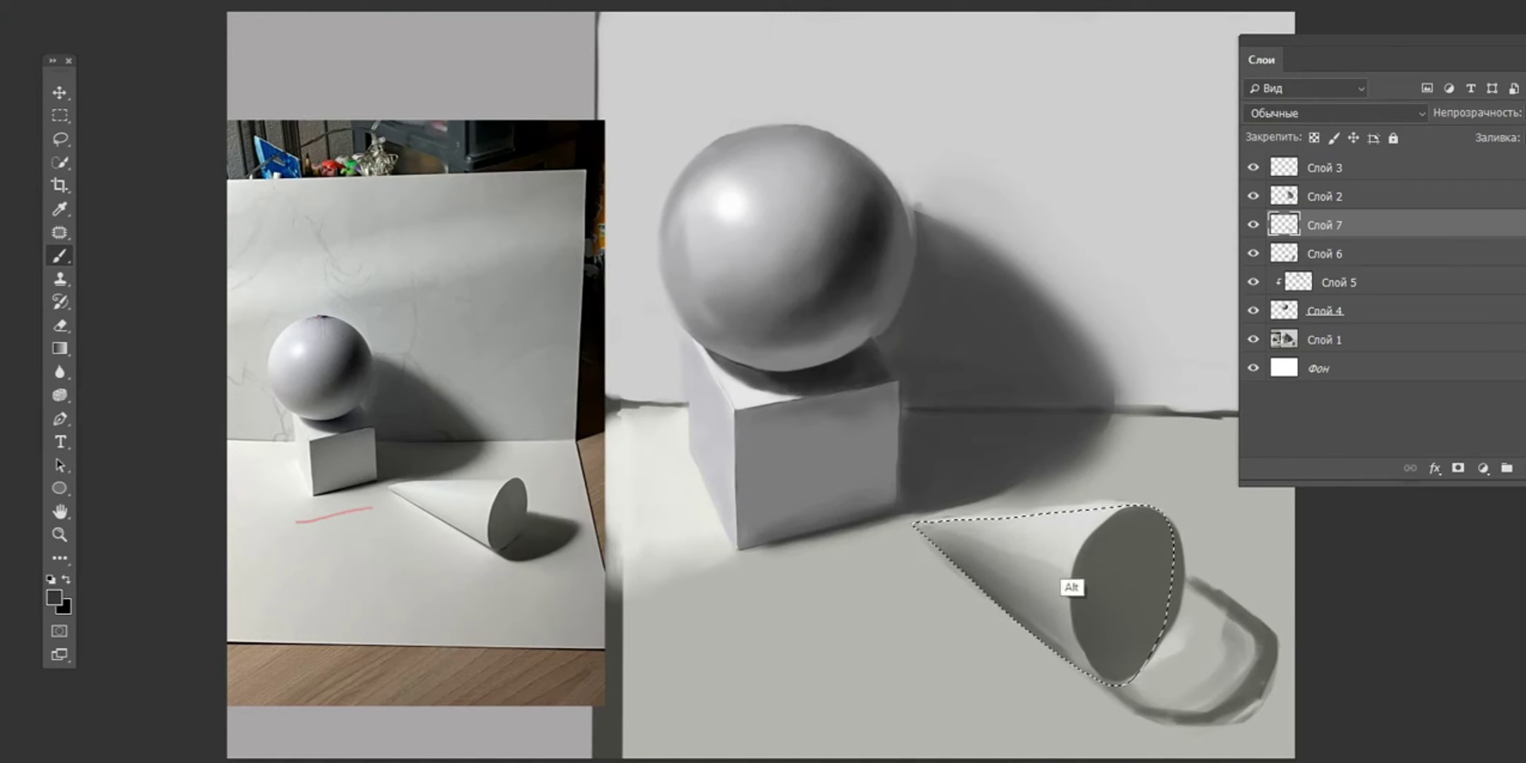
pyautogui.keyDown('alt'); pyautogui.click(1069, 585); pyautogui.keyUp('alt')
pyautogui.moveTo(1070, 575); pyautogui.dragTo(993, 537)
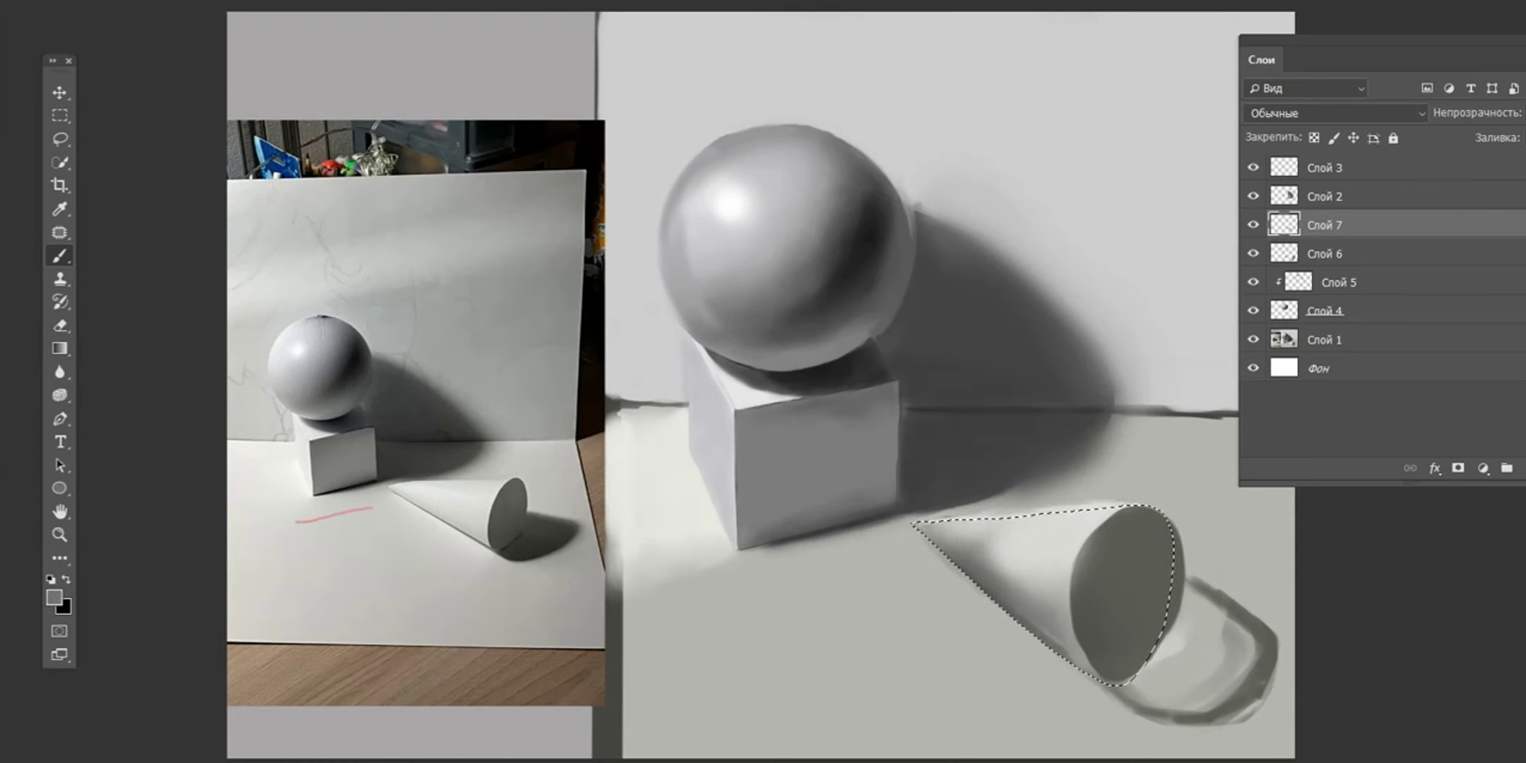
pyautogui.moveTo(1060, 604); pyautogui.dragTo(999, 562)
# - Darken part of the cone's upper-left surface with greys sampled from the cone
pyautogui.keyDown('alt'); pyautogui.click(1018, 661); pyautogui.keyUp('alt')
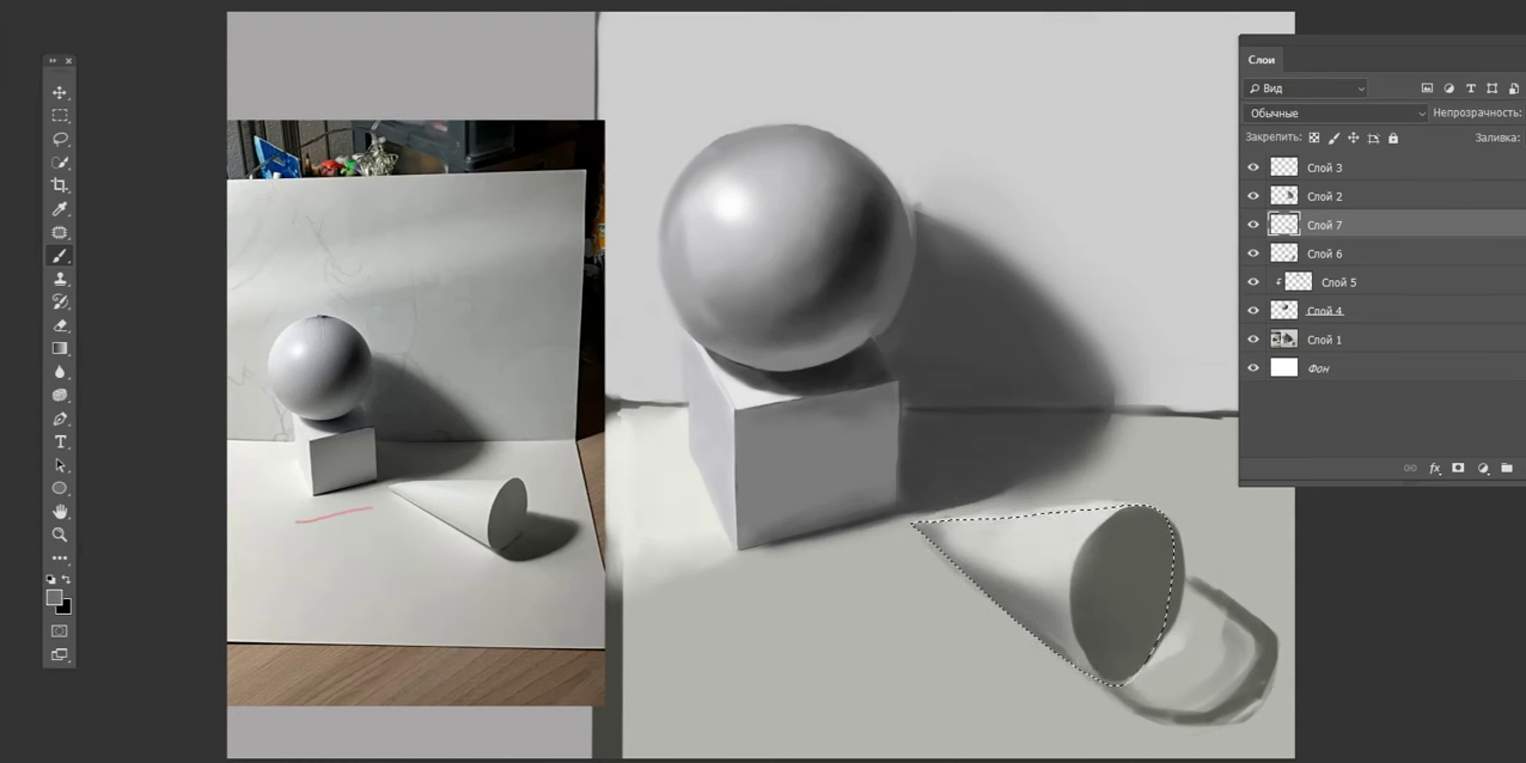
pyautogui.keyDown('alt'); pyautogui.click(1018, 628); pyautogui.keyUp('alt')
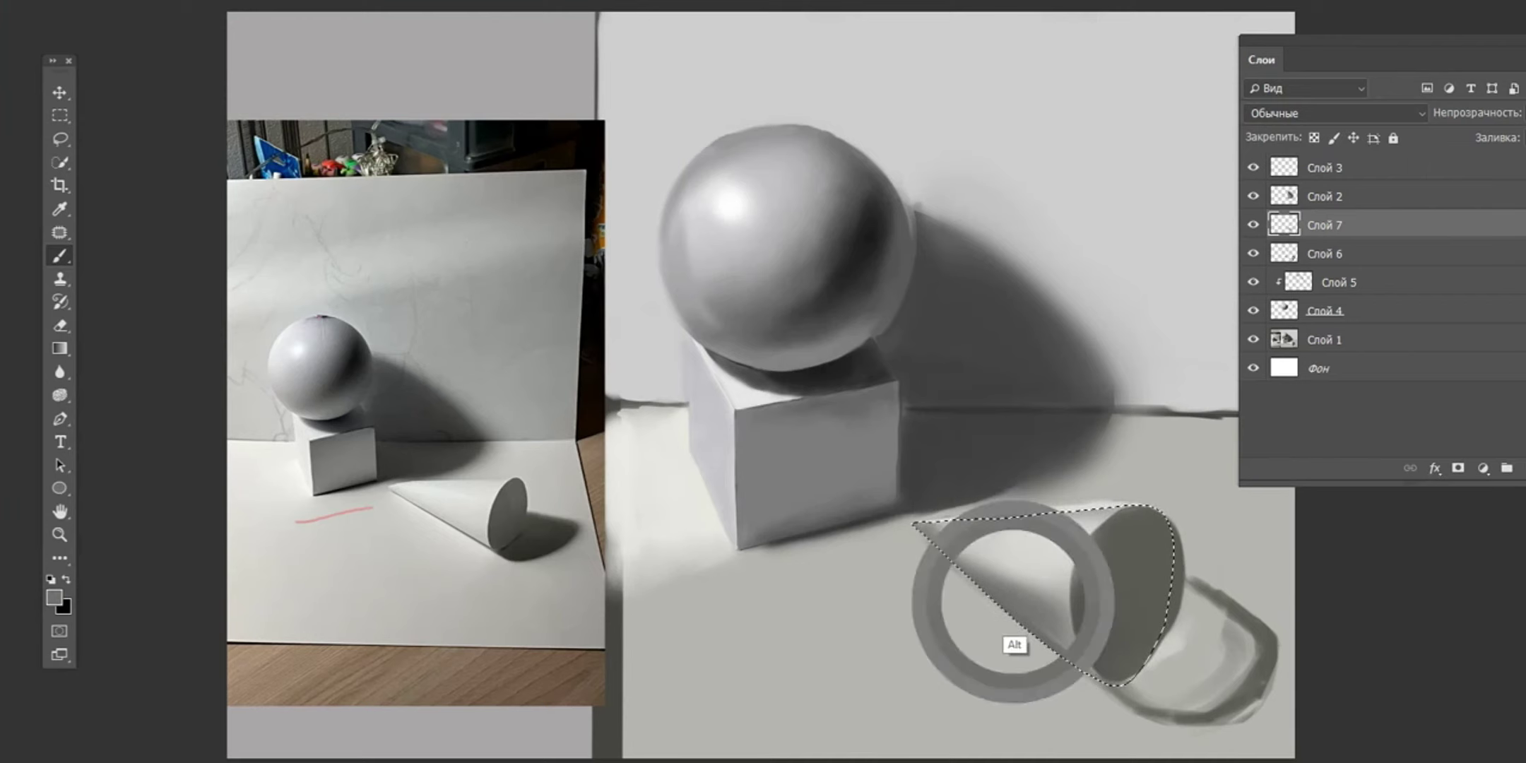
pyautogui.moveTo(1049, 597); pyautogui.dragTo(996, 550)
pyautogui.keyDown('alt'); pyautogui.click(986, 536); pyautogui.keyUp('alt')
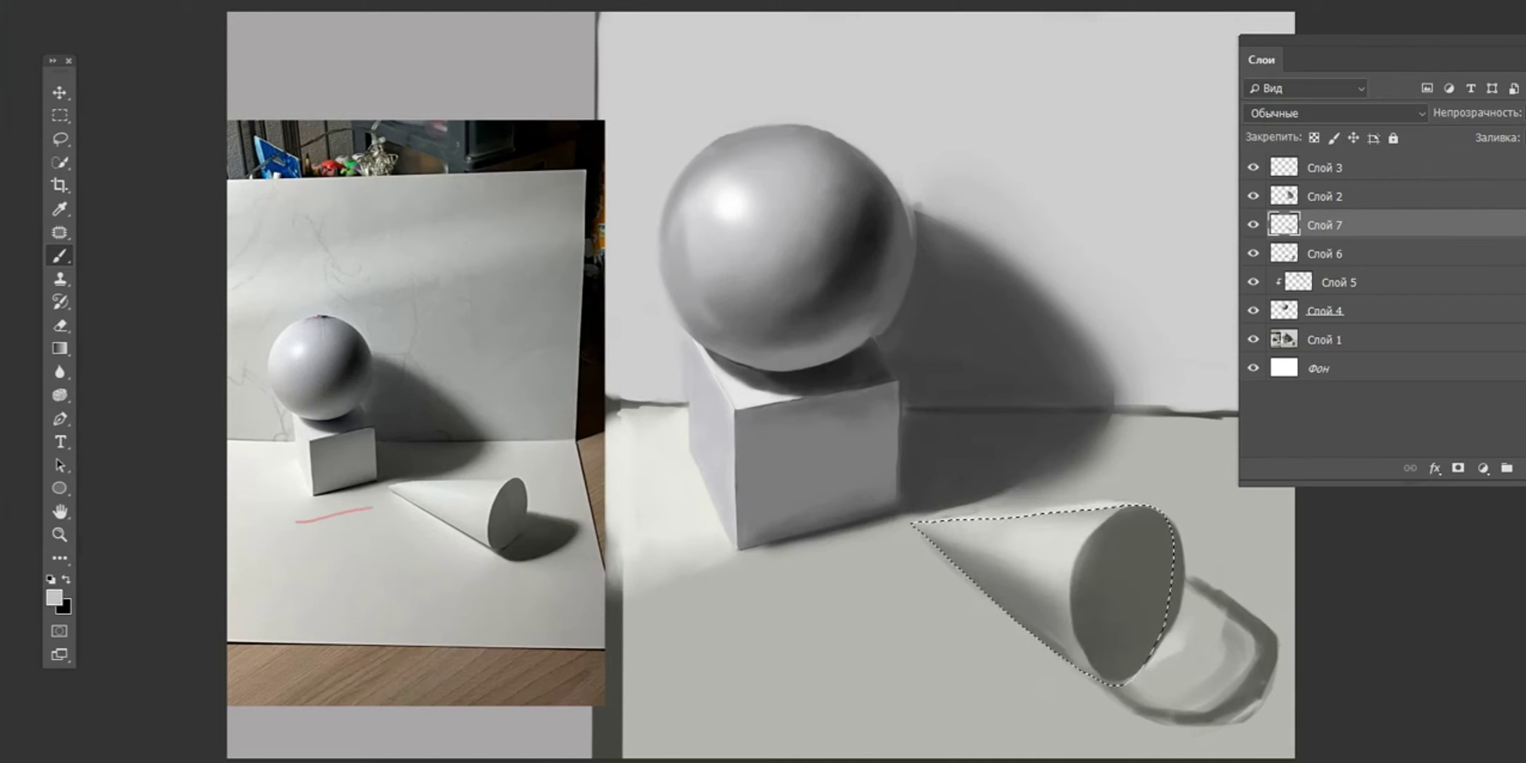
pyautogui.keyDown('alt'); pyautogui.click(1111, 642); pyautogui.keyUp('alt')
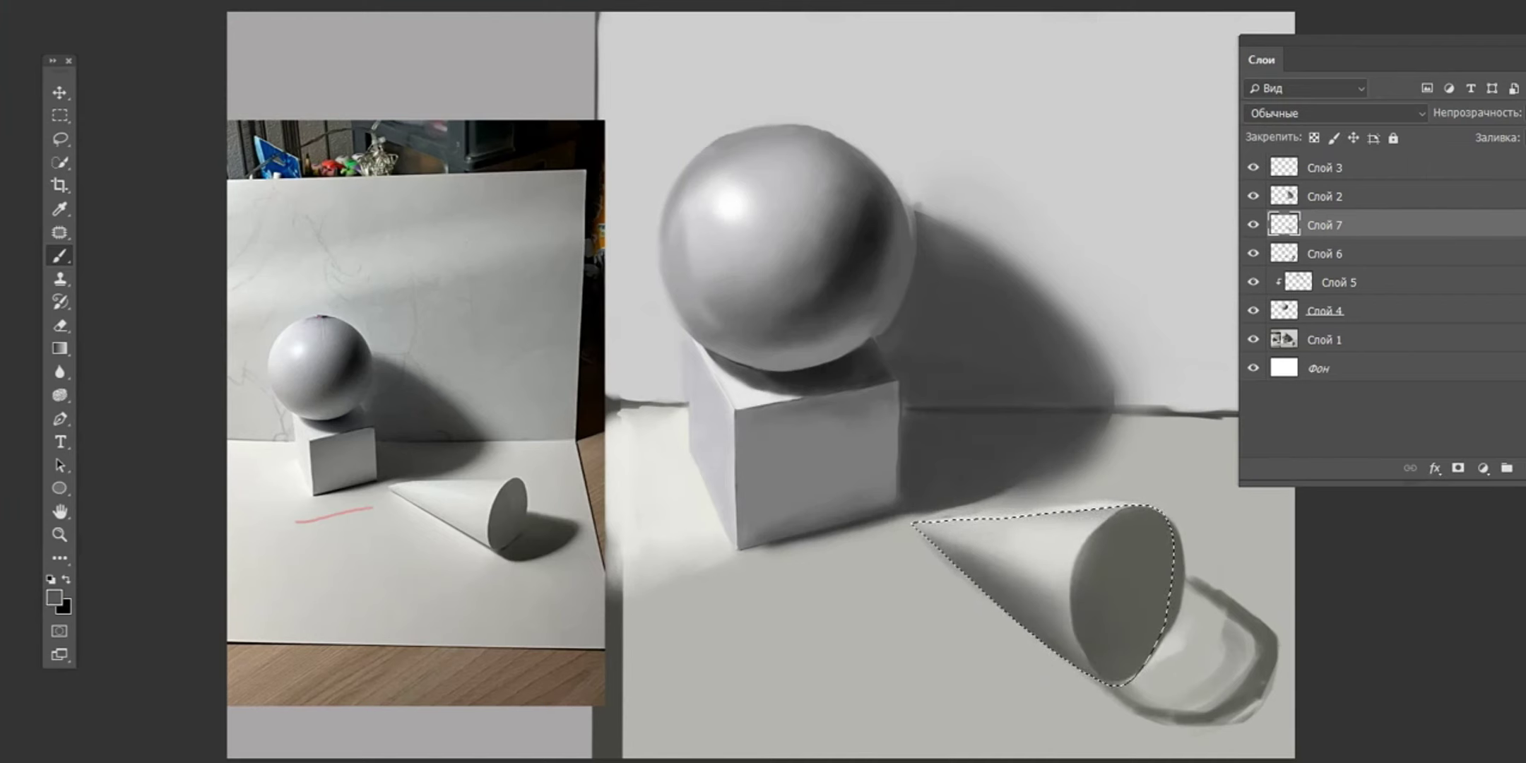
pyautogui.keyDown('alt'); pyautogui.click(1060, 544); pyautogui.keyUp('alt')
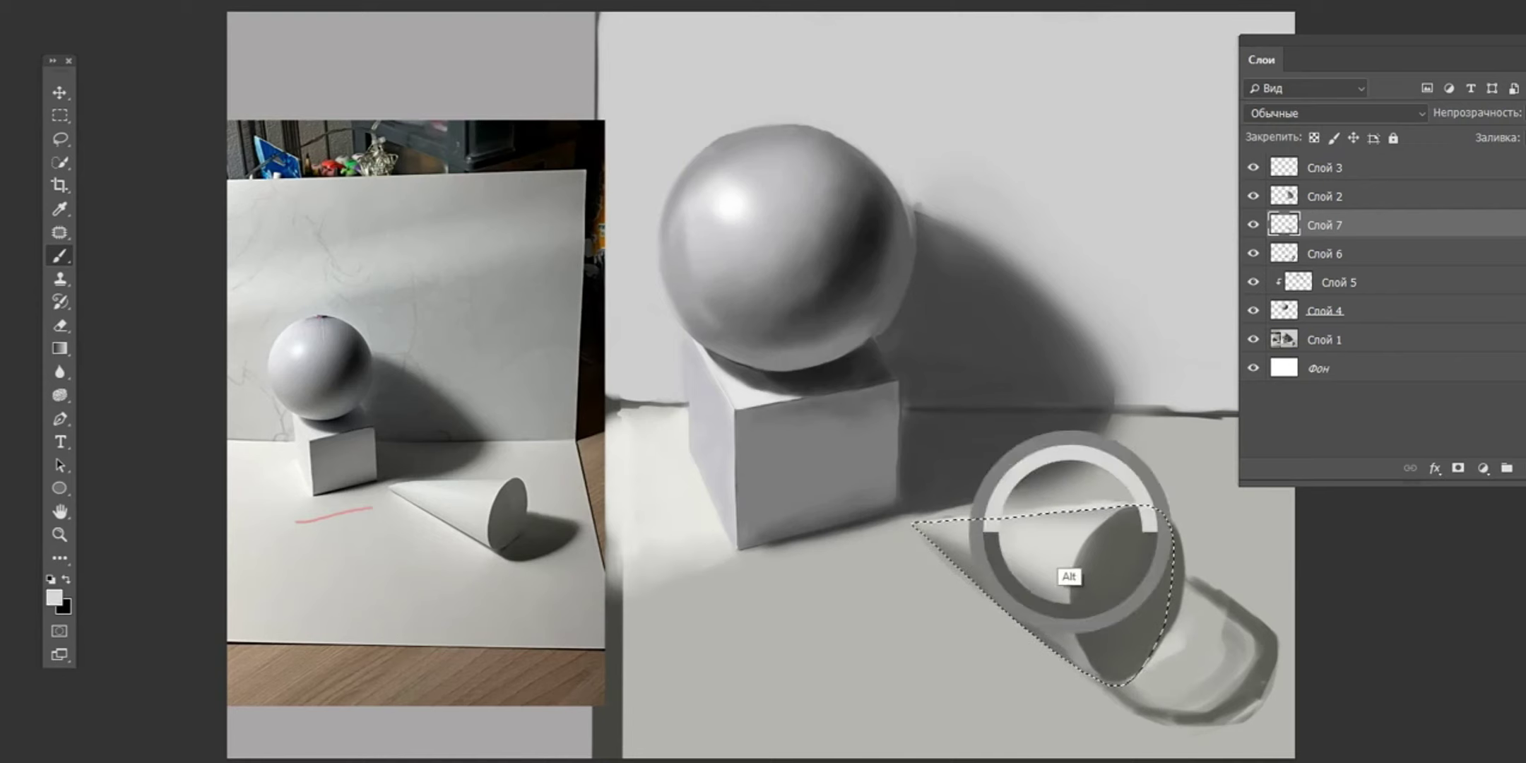
# - Lighten and soften the cone's side near its base
pyautogui.rightClick(1081, 593)
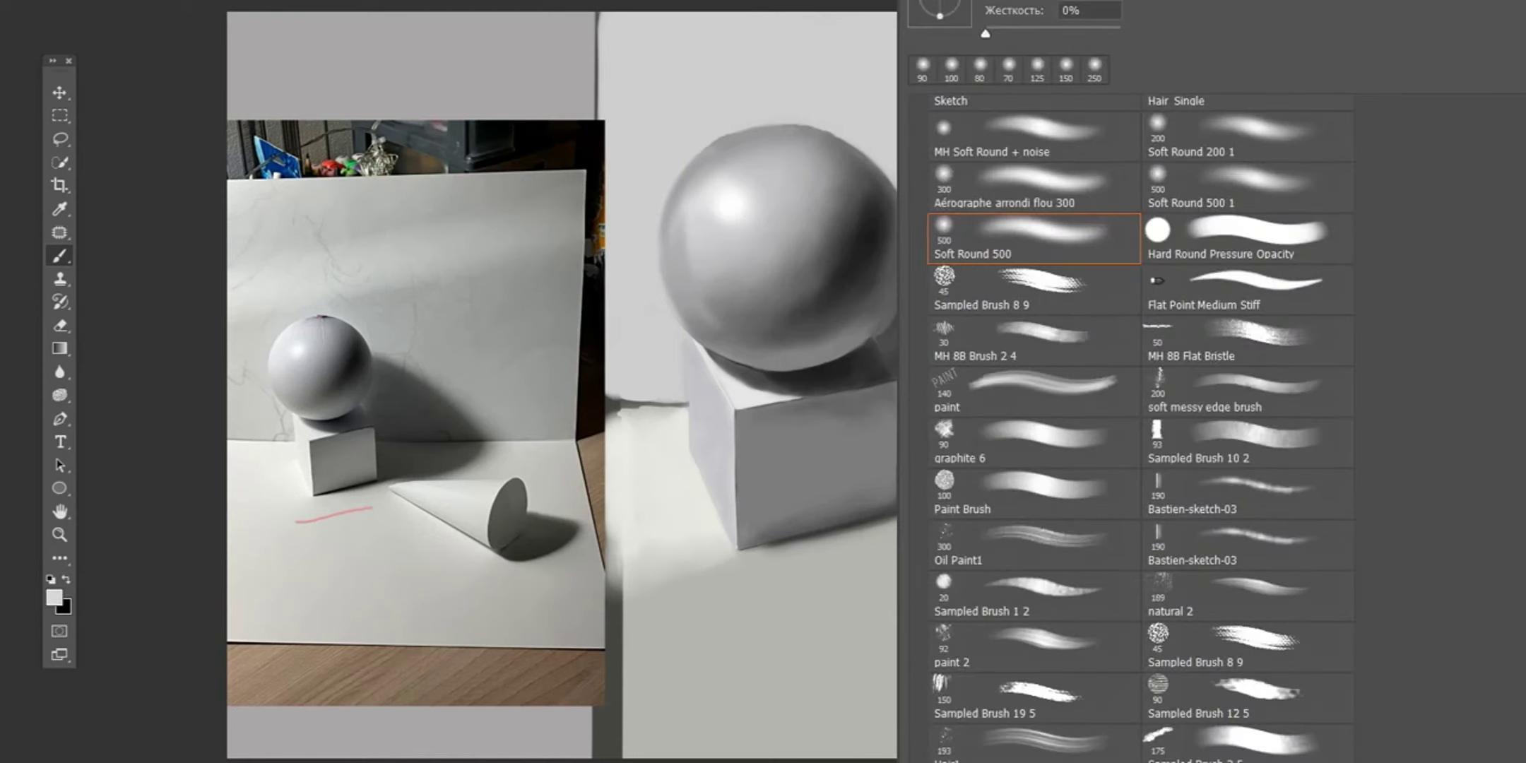
pyautogui.press('Escape')
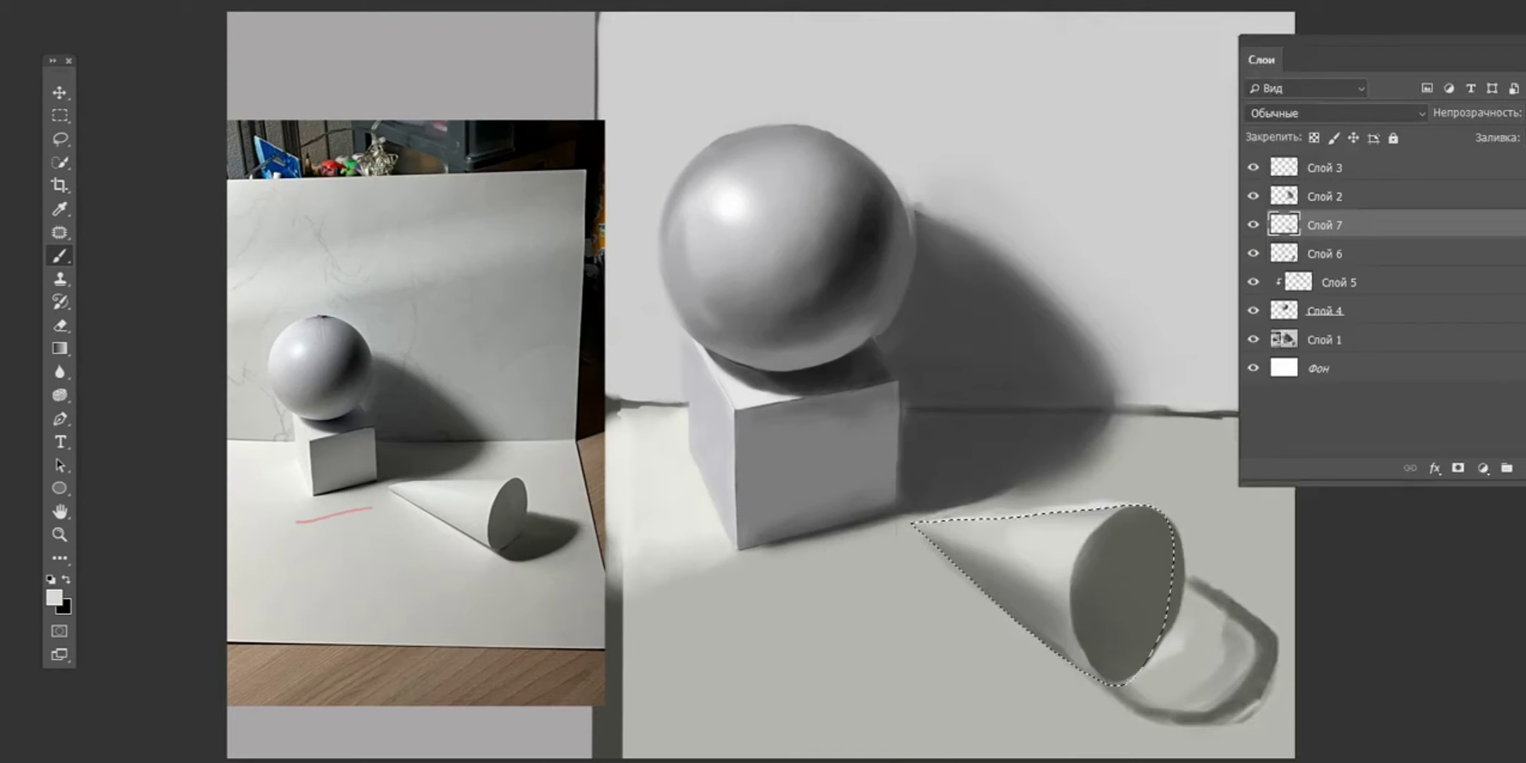
pyautogui.moveTo(1081, 537); pyautogui.dragTo(1074, 622)
pyautogui.keyDown('alt'); pyautogui.click(1147, 558); pyautogui.keyUp('alt')
pyautogui.moveTo(1088, 558); pyautogui.dragTo(1081, 647)
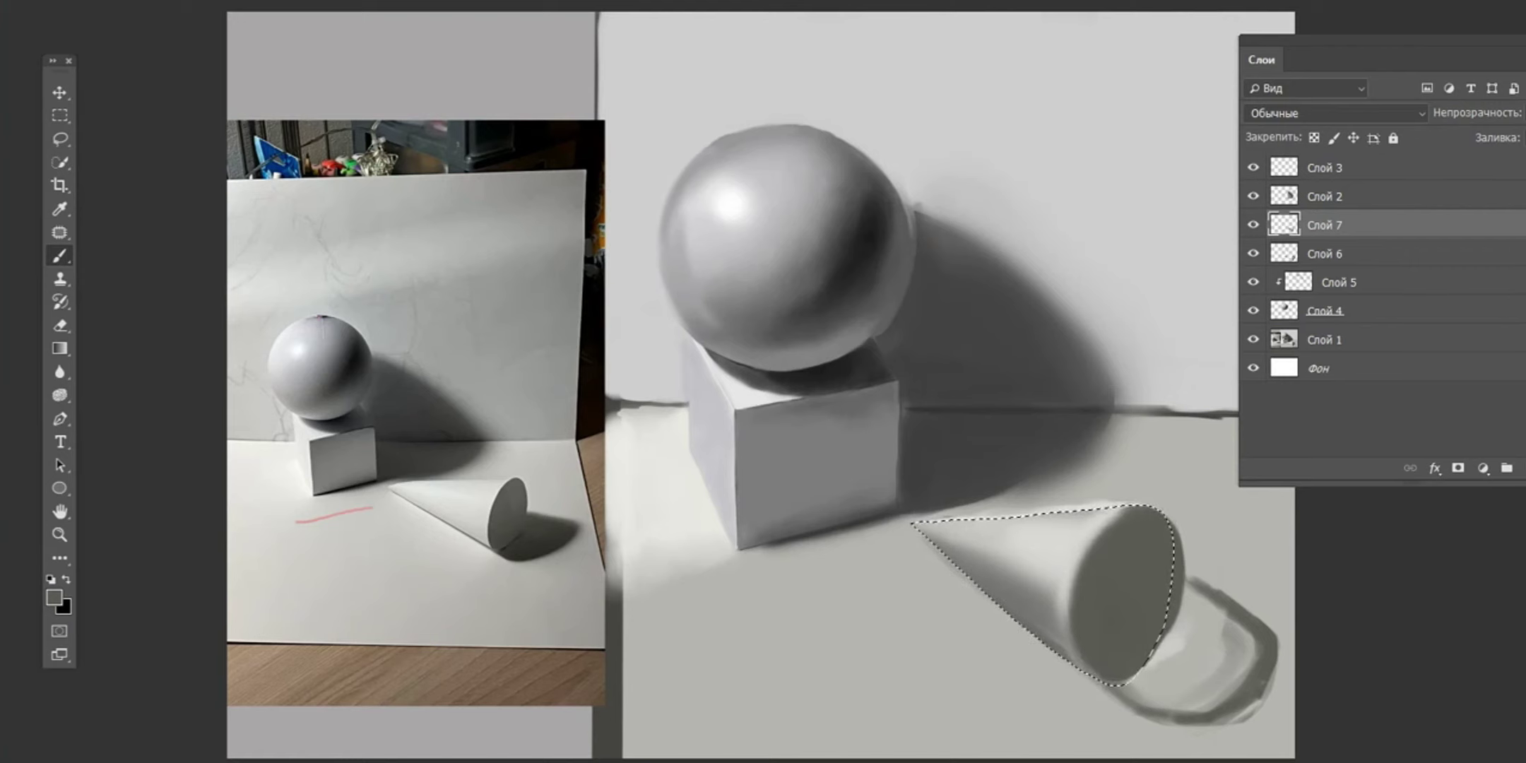
# - Lasso the cone's cast shadow on a new layer and fill it with a sampled dark grey
pyautogui.hotkey('ctrl', 'd')
pyautogui.press('l')
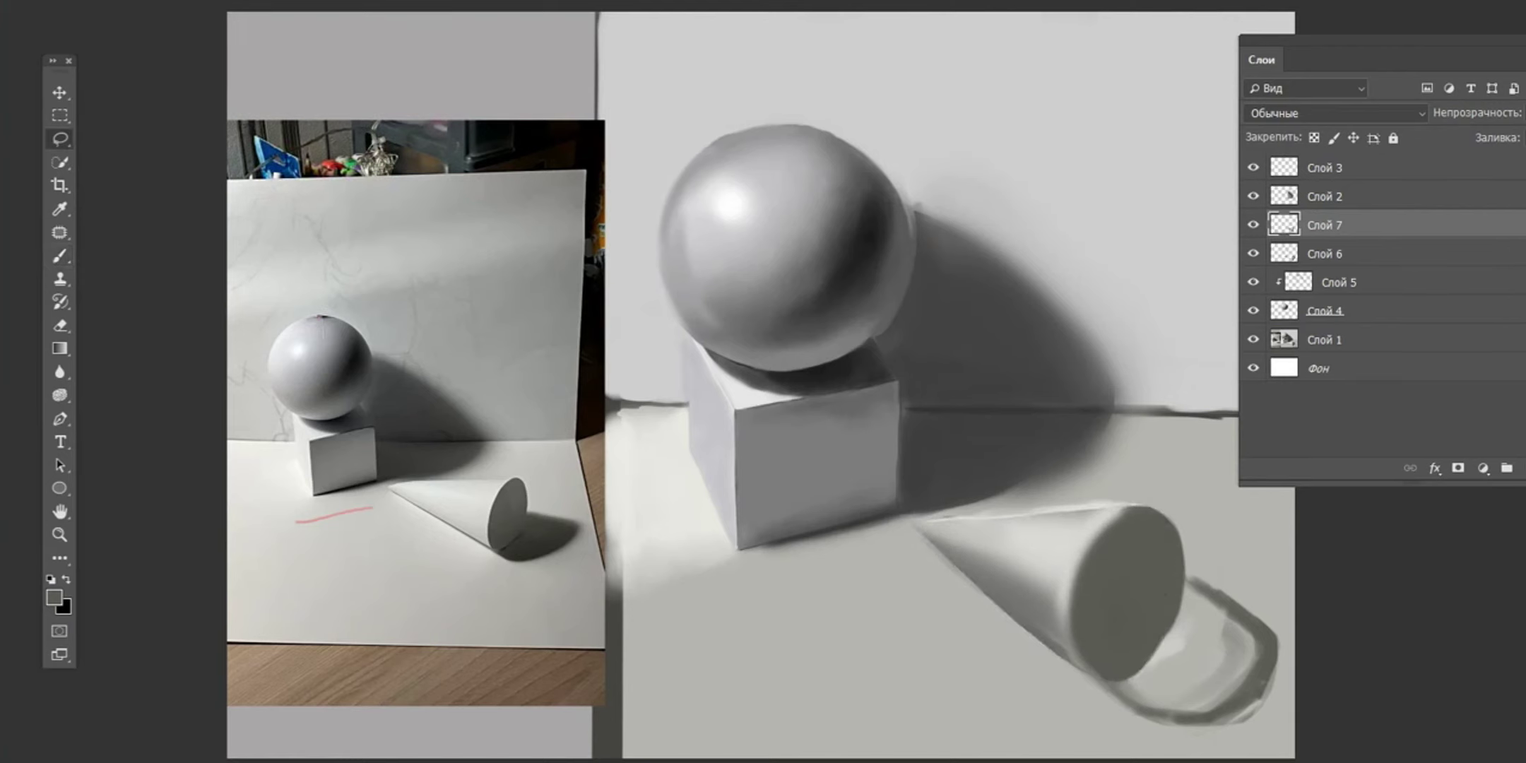
pyautogui.moveTo(1104, 680)
pyautogui.mouseDown()
pyautogui.moveTo(1166, 721)
pyautogui.moveTo(1254, 688)
pyautogui.moveTo(1293, 575)
pyautogui.moveTo(1184, 576)
pyautogui.moveTo(1104, 679)
pyautogui.mouseUp()
pyautogui.hotkey('ctrl', 'shift', 'alt', 'n')
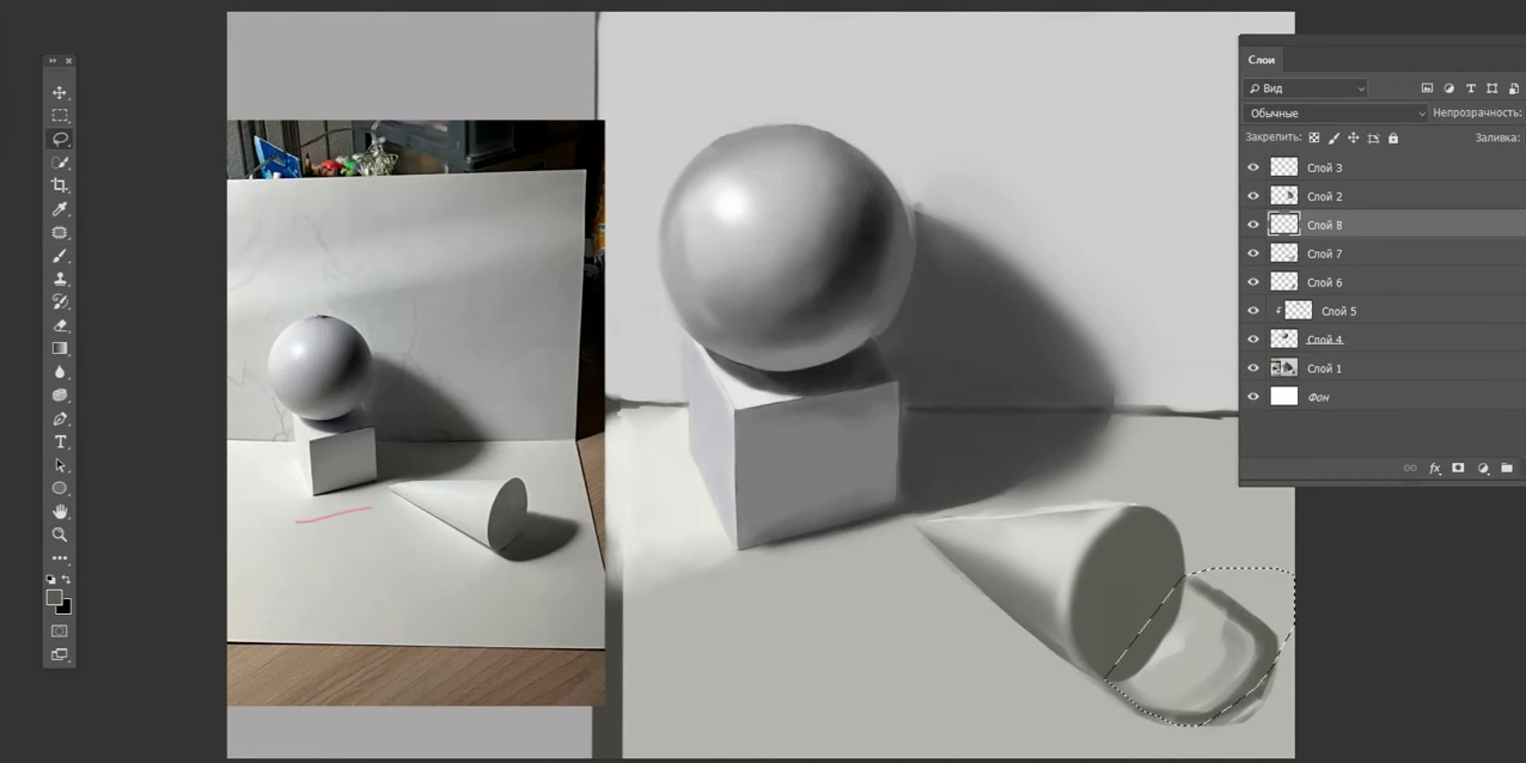
pyautogui.press('b')
pyautogui.keyDown('alt'); pyautogui.click(1103, 597); pyautogui.keyUp('alt')
pyautogui.moveTo(1131, 671)
pyautogui.mouseDown()
pyautogui.moveTo(1257, 608)
pyautogui.moveTo(1159, 700)
pyautogui.mouseUp()
pyautogui.hotkey('ctrl', 'z')
pyautogui.keyDown('alt'); pyautogui.click(951, 457); pyautogui.keyUp('alt')
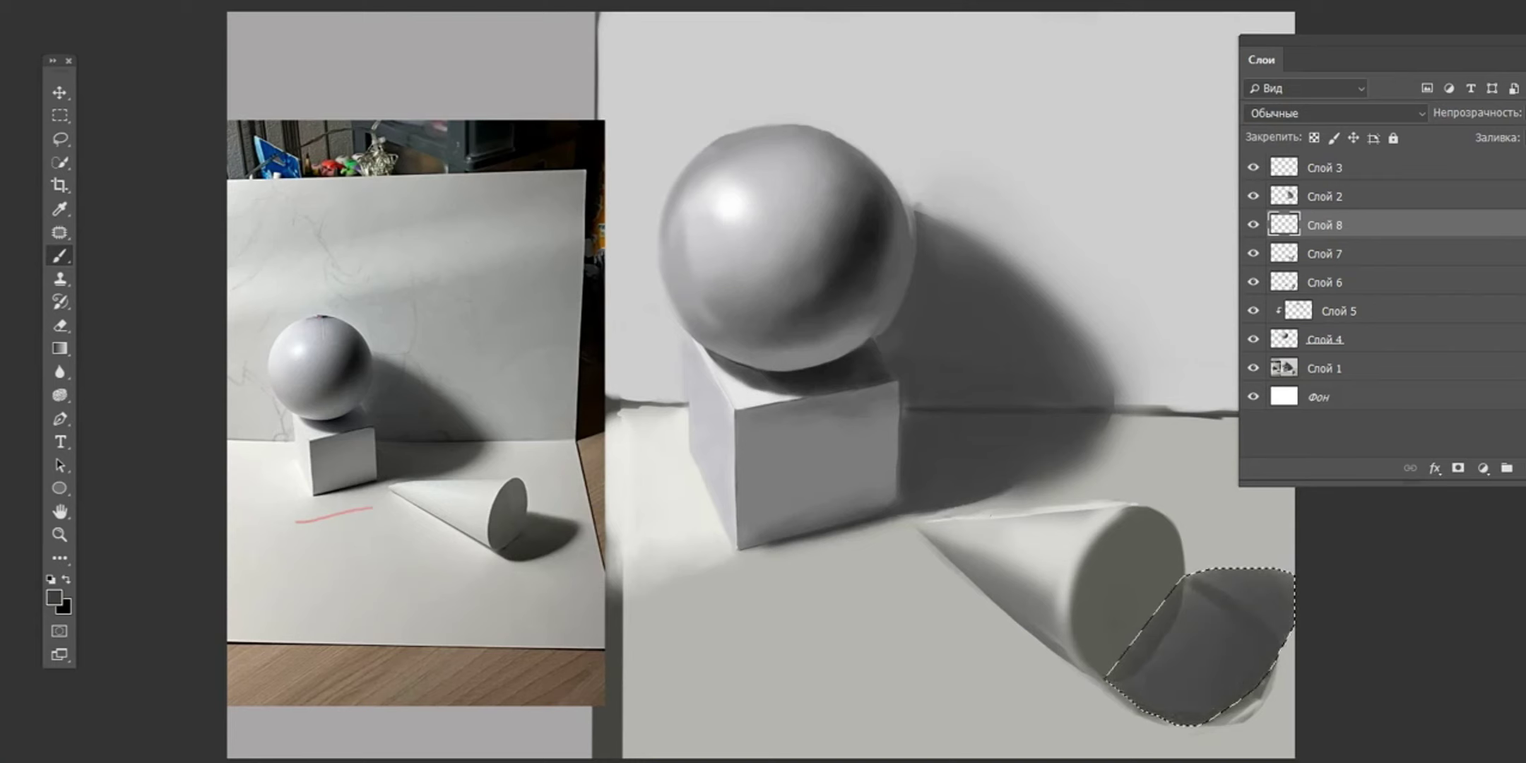
pyautogui.hotkey('ctrl', 'd')
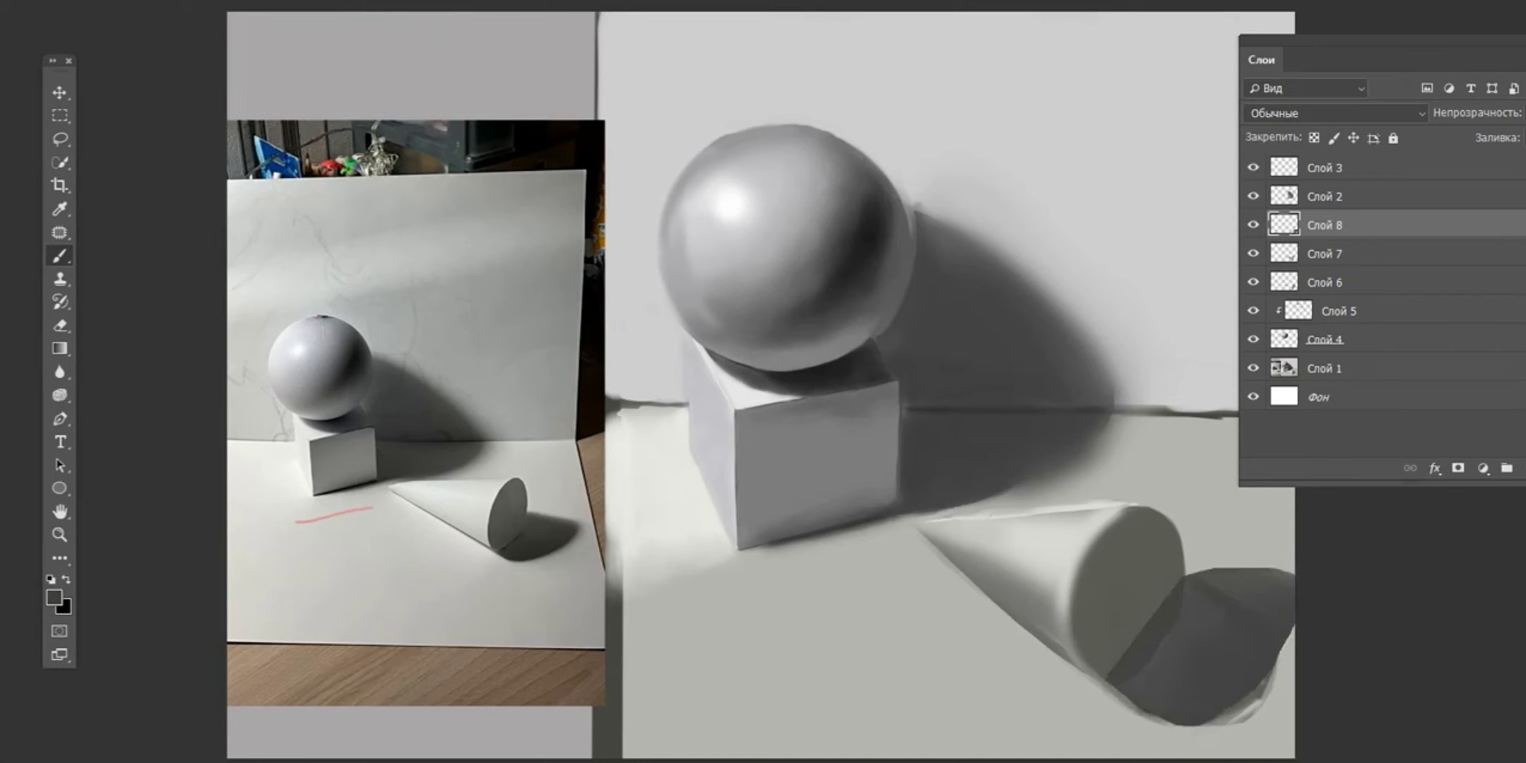
# - Show the new shadow layer and darken the cone's base face with dark strokes
pyautogui.press('e')
pyautogui.click(1252, 225)
pyautogui.press('b')
pyautogui.moveTo(1145, 671); pyautogui.dragTo(1109, 523)
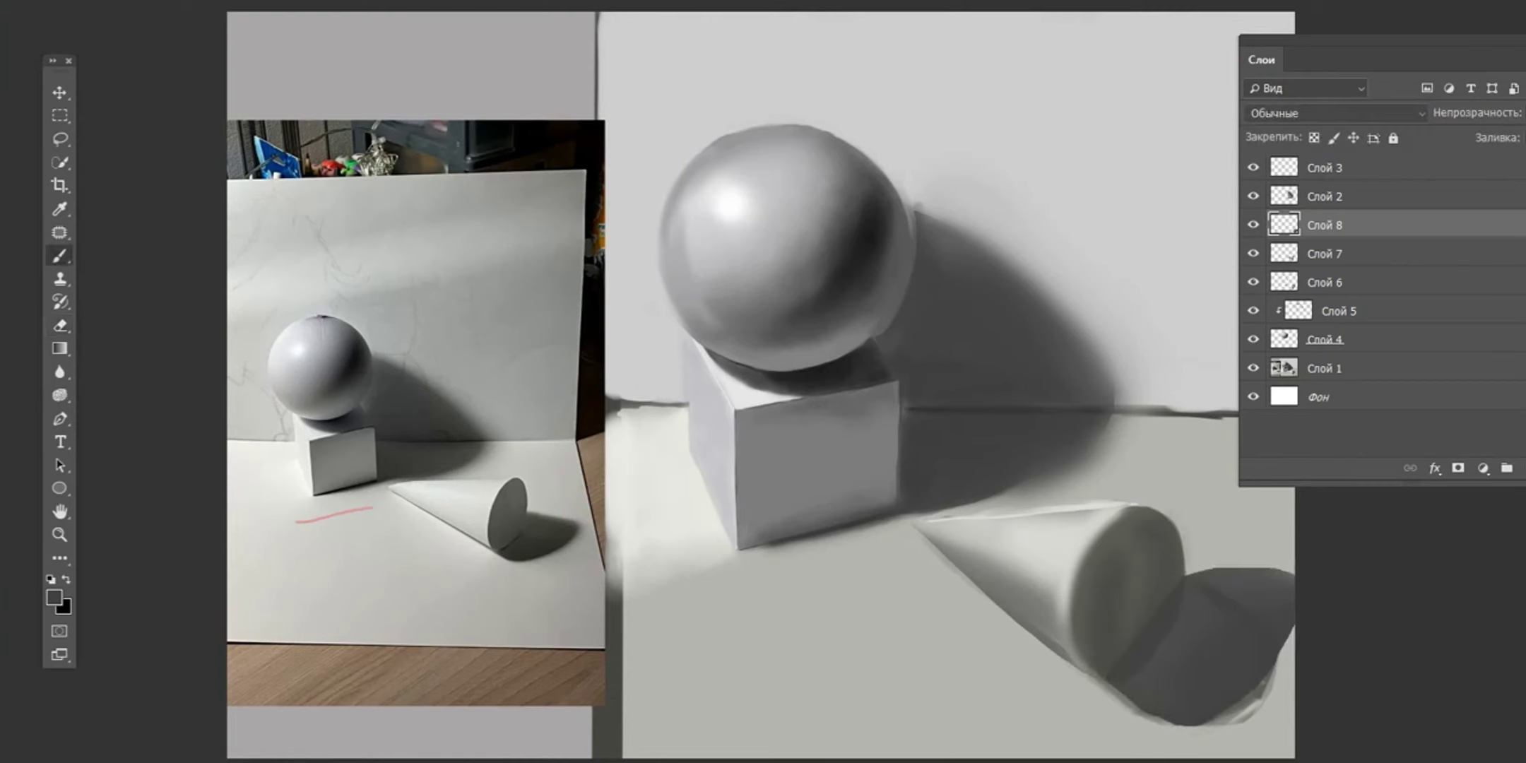
pyautogui.moveTo(1131, 586); pyautogui.dragTo(1095, 530)
# - Reshape the cone shadow's top and bottom edges, softening them with light grey strokes
pyautogui.press('e')
pyautogui.moveTo(1194, 574)
pyautogui.mouseDown()
pyautogui.moveTo(1293, 574)
pyautogui.moveTo(1296, 594)
pyautogui.mouseUp()
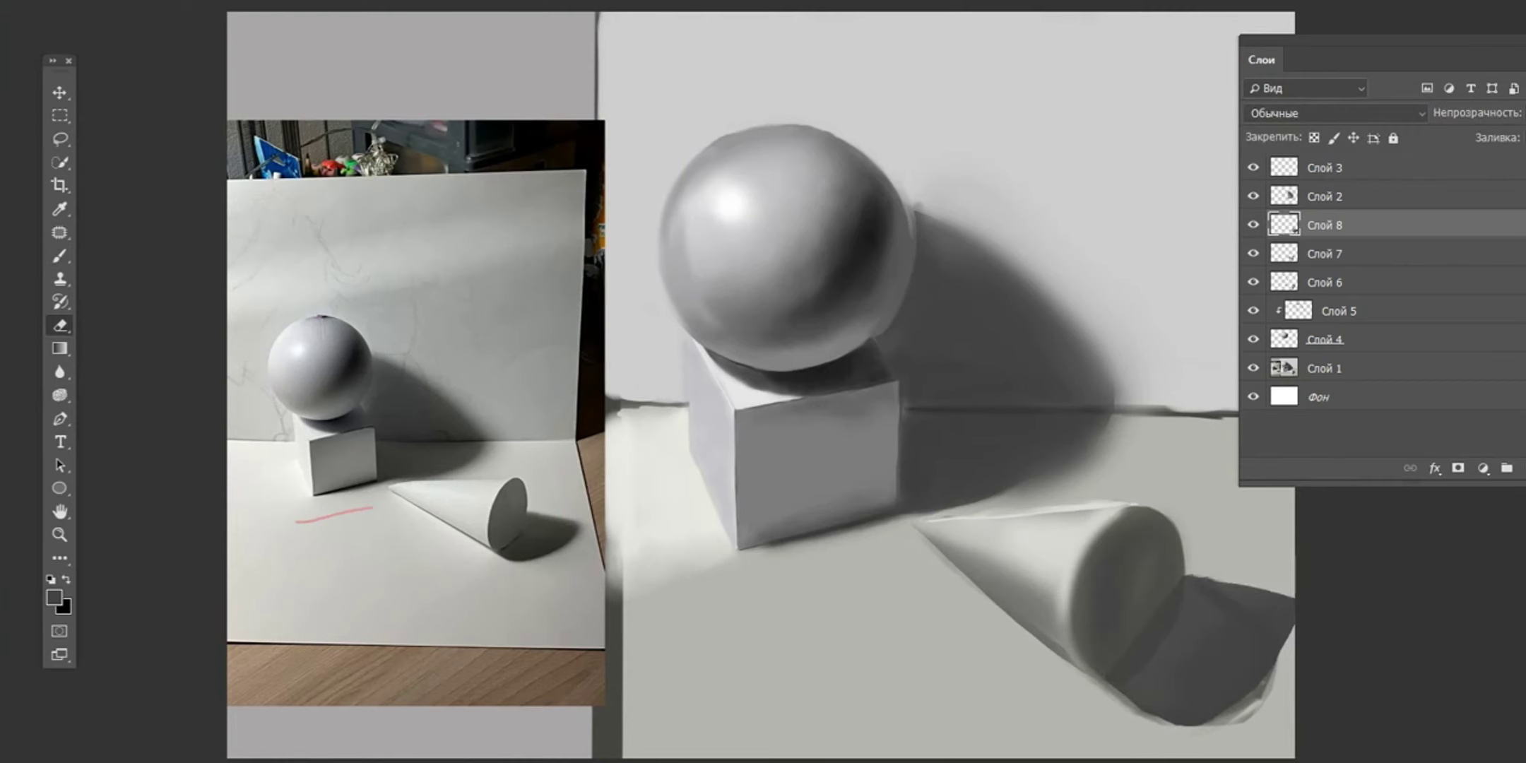
pyautogui.hotkey('ctrl', 'z')
pyautogui.moveTo(1210, 573); pyautogui.dragTo(1295, 586)
pyautogui.press('b')
pyautogui.moveTo(1286, 654)
pyautogui.mouseDown()
pyautogui.moveTo(1261, 689)
pyautogui.moveTo(1158, 734)
pyautogui.mouseUp()
pyautogui.keyDown('alt'); pyautogui.click(1166, 749); pyautogui.keyUp('alt')
pyautogui.moveTo(1240, 706)
pyautogui.mouseDown()
pyautogui.moveTo(1102, 678)
pyautogui.moveTo(1187, 727)
pyautogui.mouseUp()
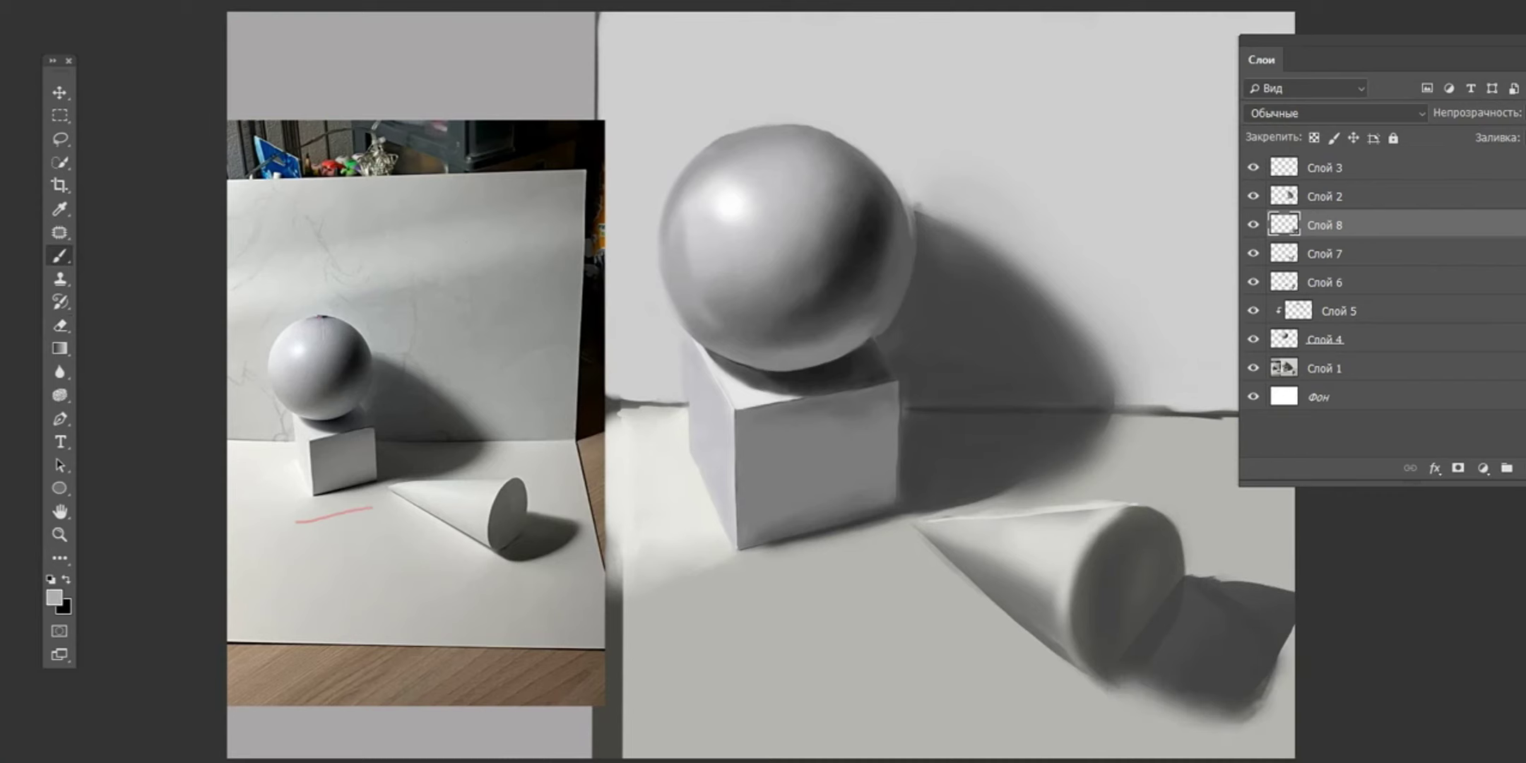
# - Brighten the cone base's left rim and the top edge near the tip with lighter greys
pyautogui.keyDown('alt'); pyautogui.click(1053, 588); pyautogui.keyUp('alt')
pyautogui.moveTo(1109, 519); pyautogui.dragTo(1070, 643)
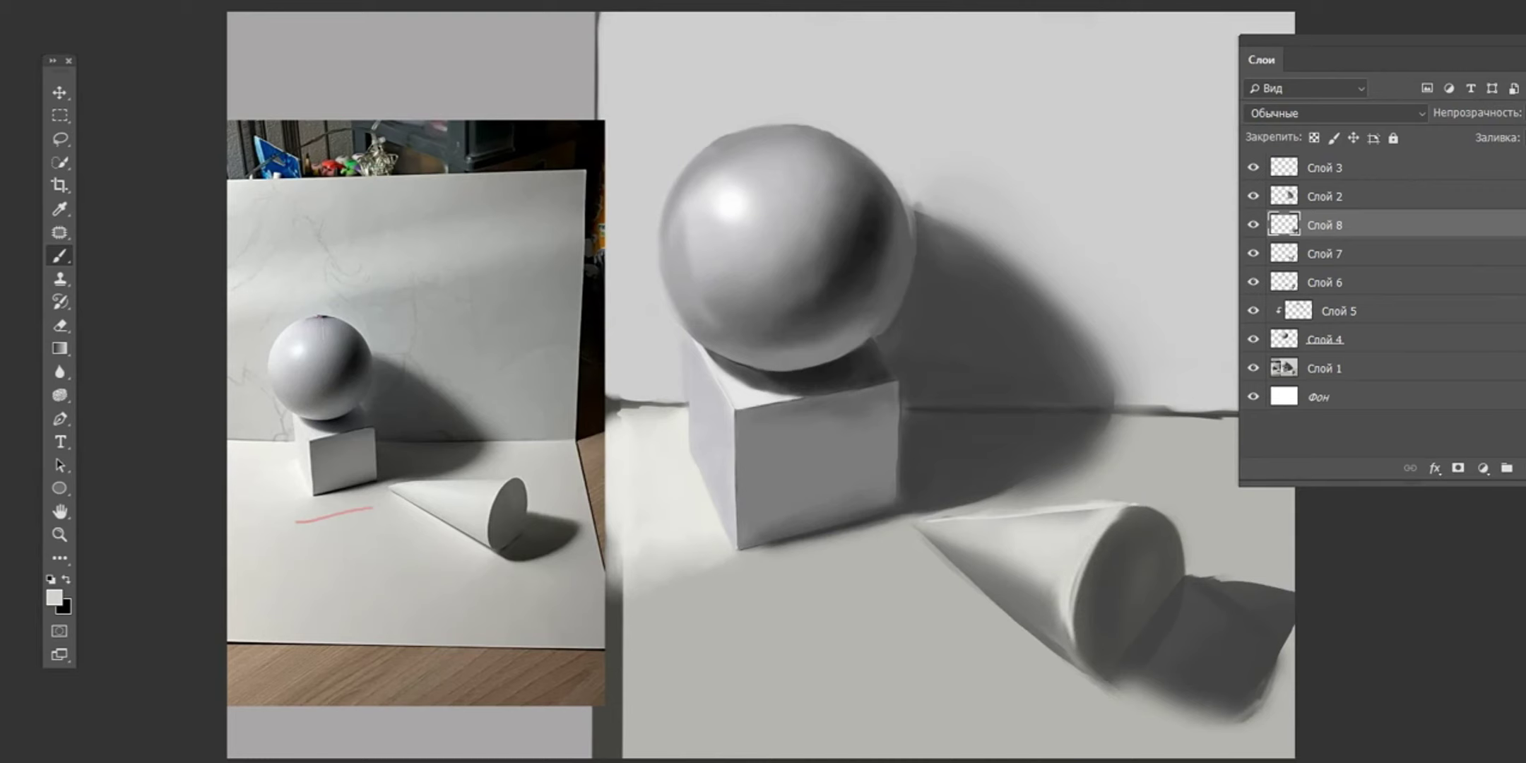
pyautogui.keyDown('alt'); pyautogui.click(1069, 631); pyautogui.keyUp('alt')
pyautogui.moveTo(982, 540); pyautogui.dragTo(931, 534)
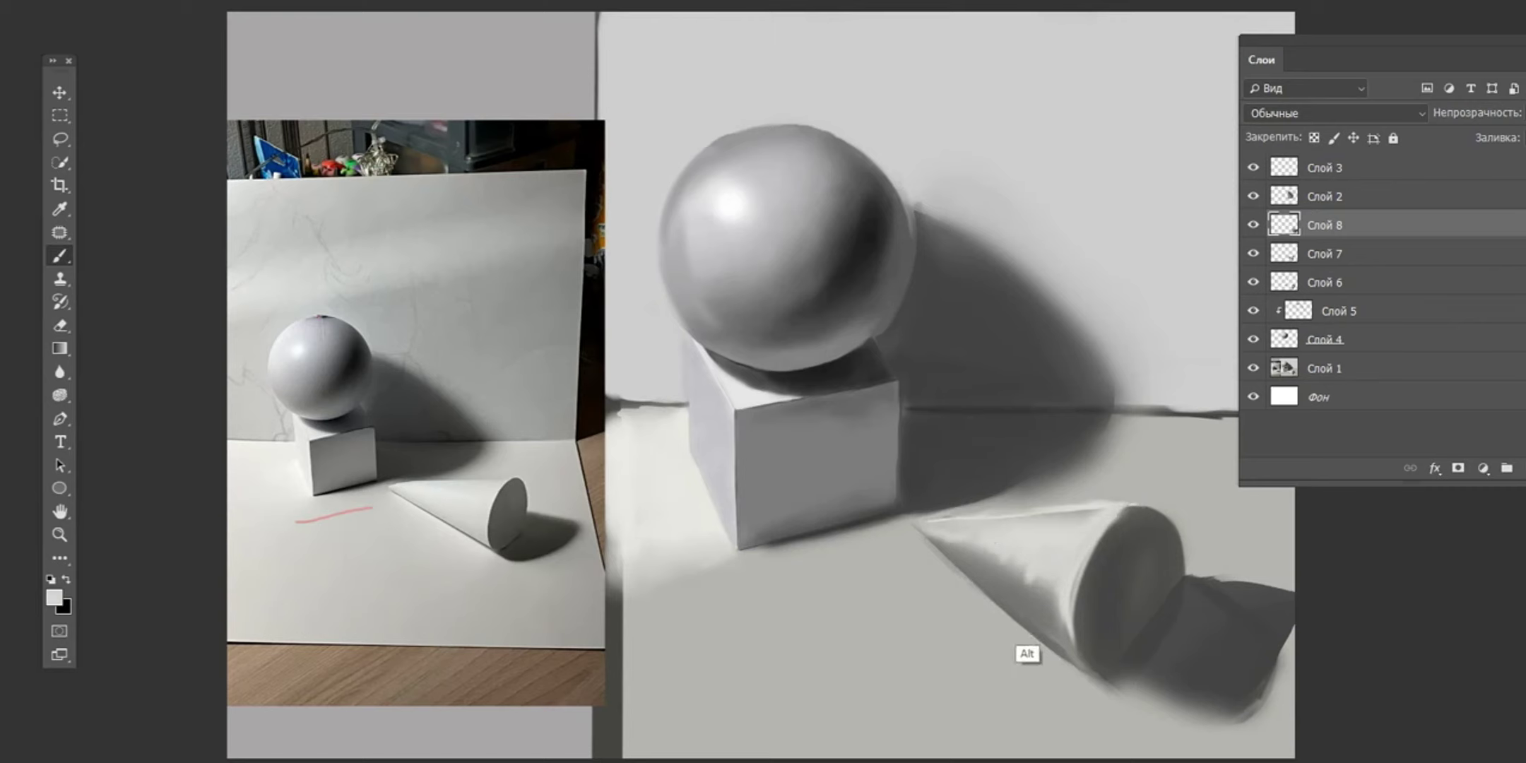
pyautogui.keyDown('alt'); pyautogui.click(1029, 654); pyautogui.keyUp('alt')
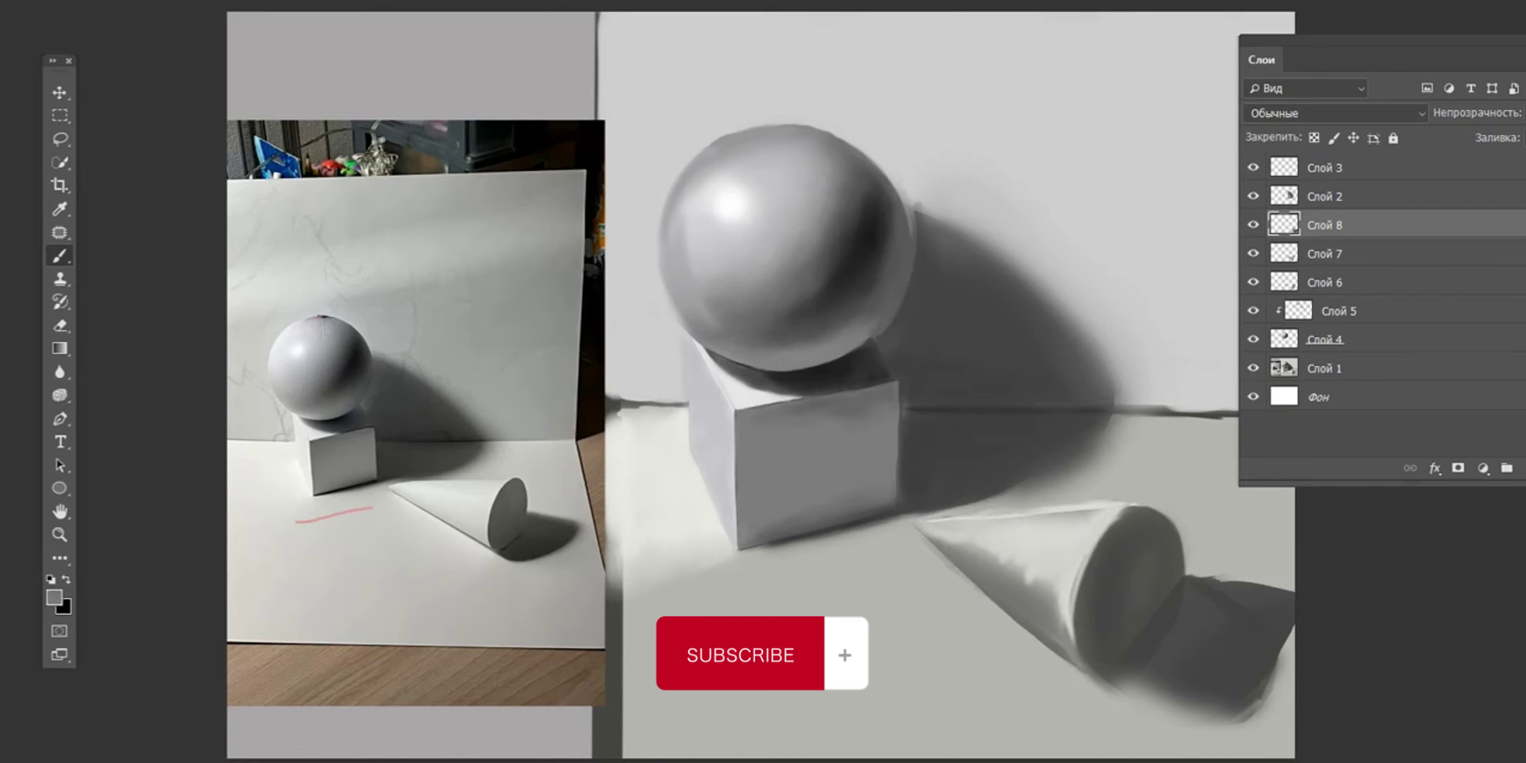
pyautogui.moveTo(1102, 494)
pyautogui.mouseDown()
pyautogui.moveTo(996, 508)
pyautogui.moveTo(1124, 503)
pyautogui.mouseUp()
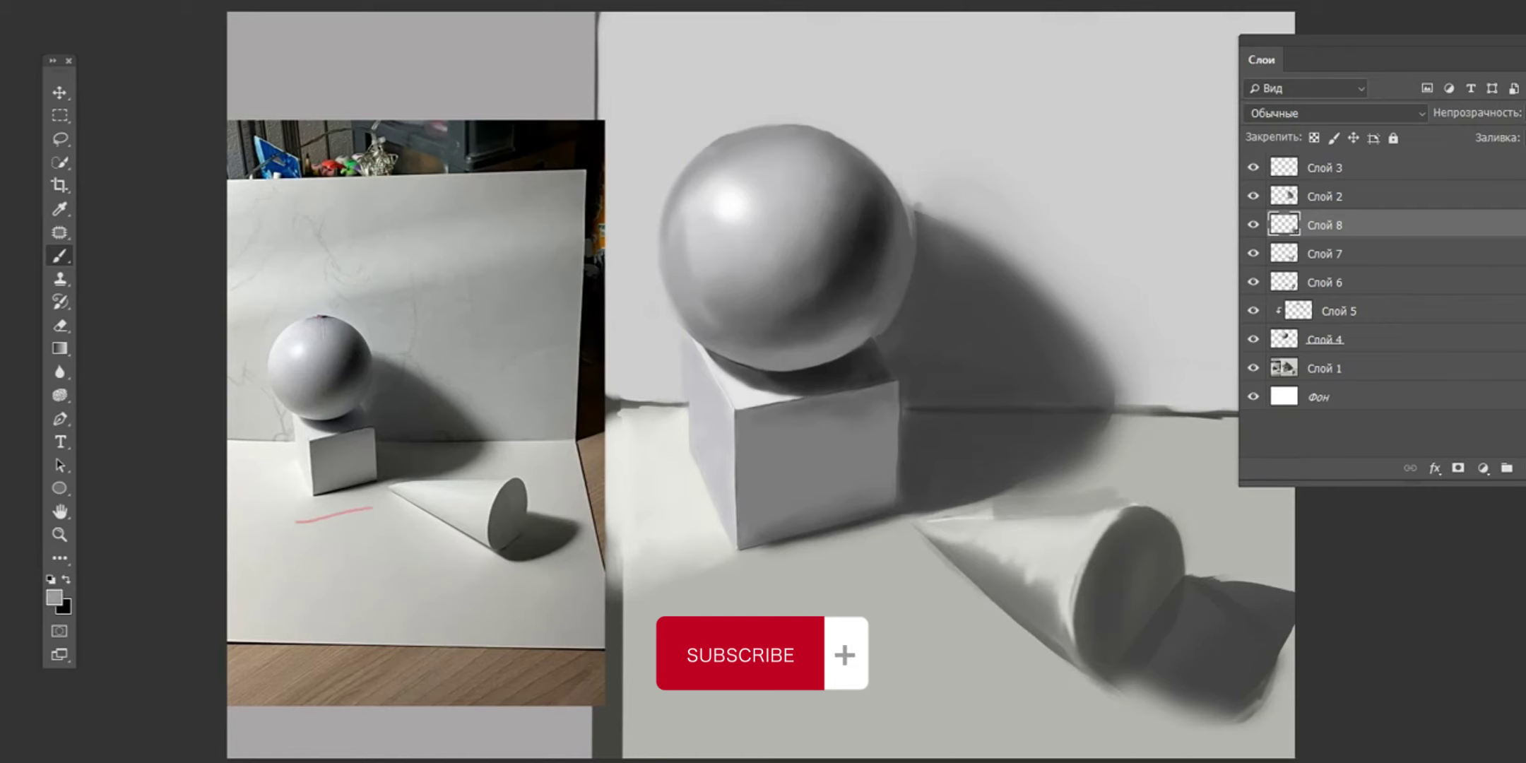
pyautogui.hotkey('ctrl', 'z')
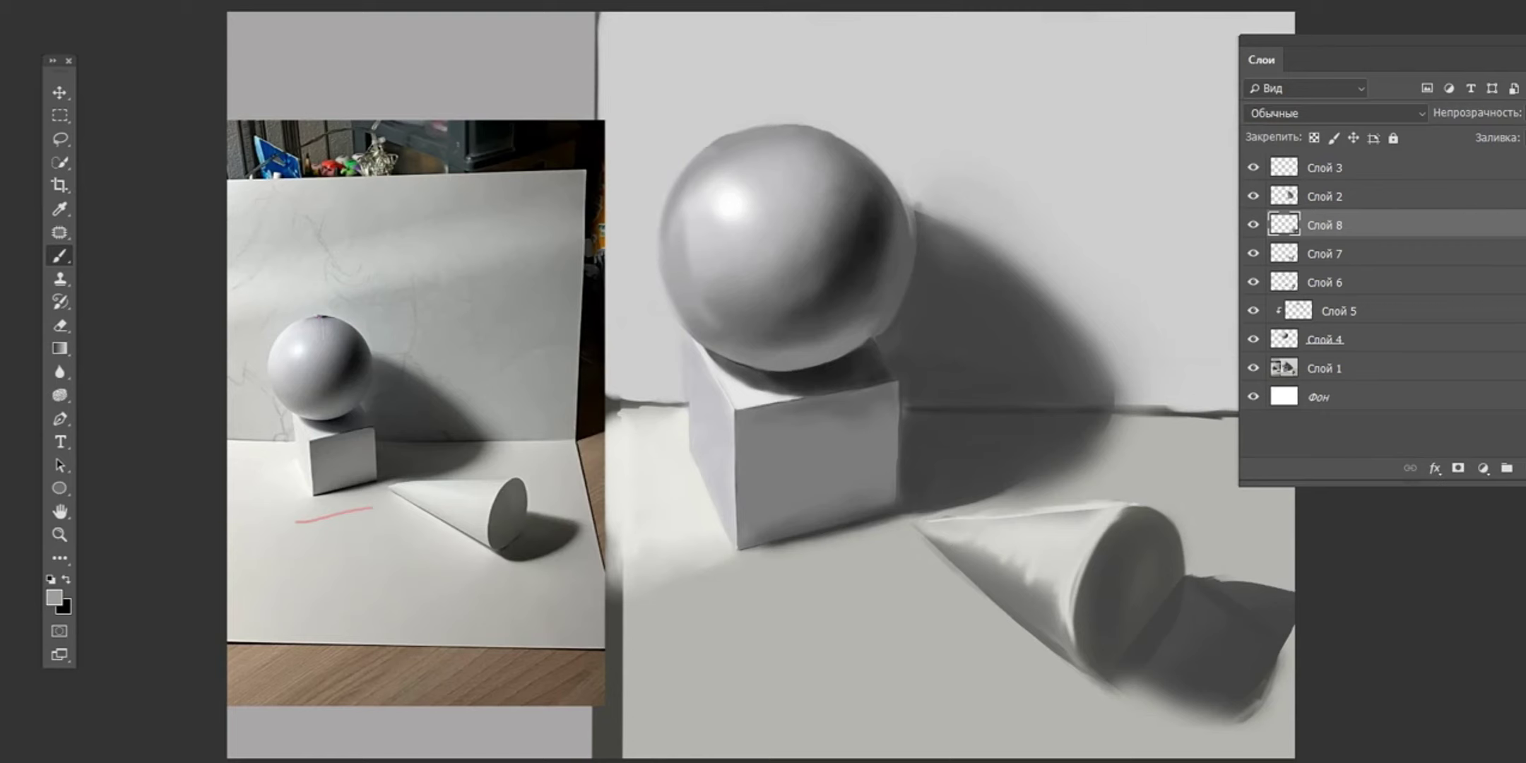
# - Paint a demonstration near-black shadow disc above the sphere, then undo it
pyautogui.keyDown('alt'); pyautogui.click(859, 297); pyautogui.keyUp('alt')
pyautogui.moveTo(918, 198); pyautogui.dragTo(1060, 226)
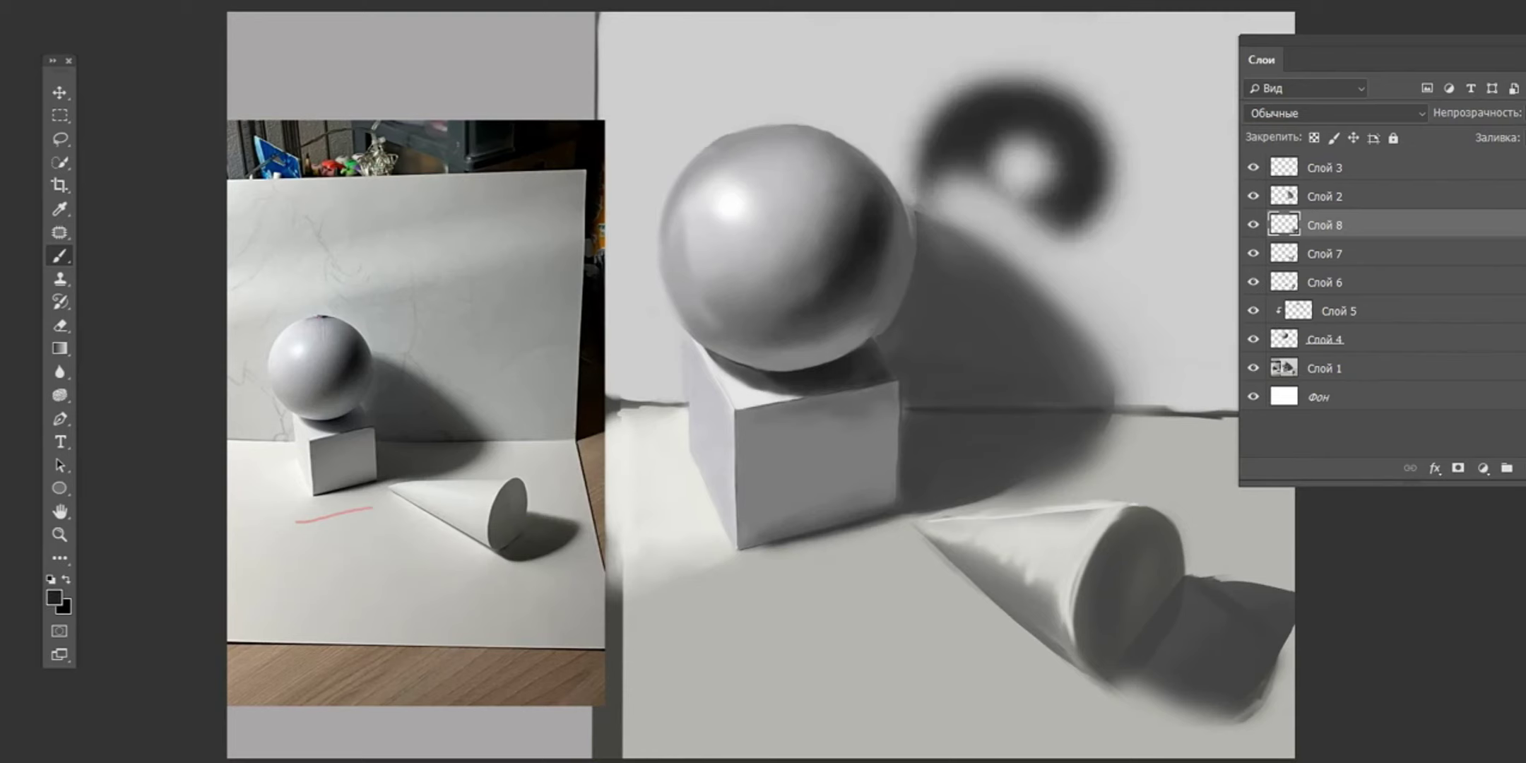
pyautogui.moveTo(919, 99); pyautogui.dragTo(1038, 191)
pyautogui.moveTo(989, 85); pyautogui.dragTo(1102, 233)
pyautogui.rightClick(897, 14)
pyautogui.press('Escape')
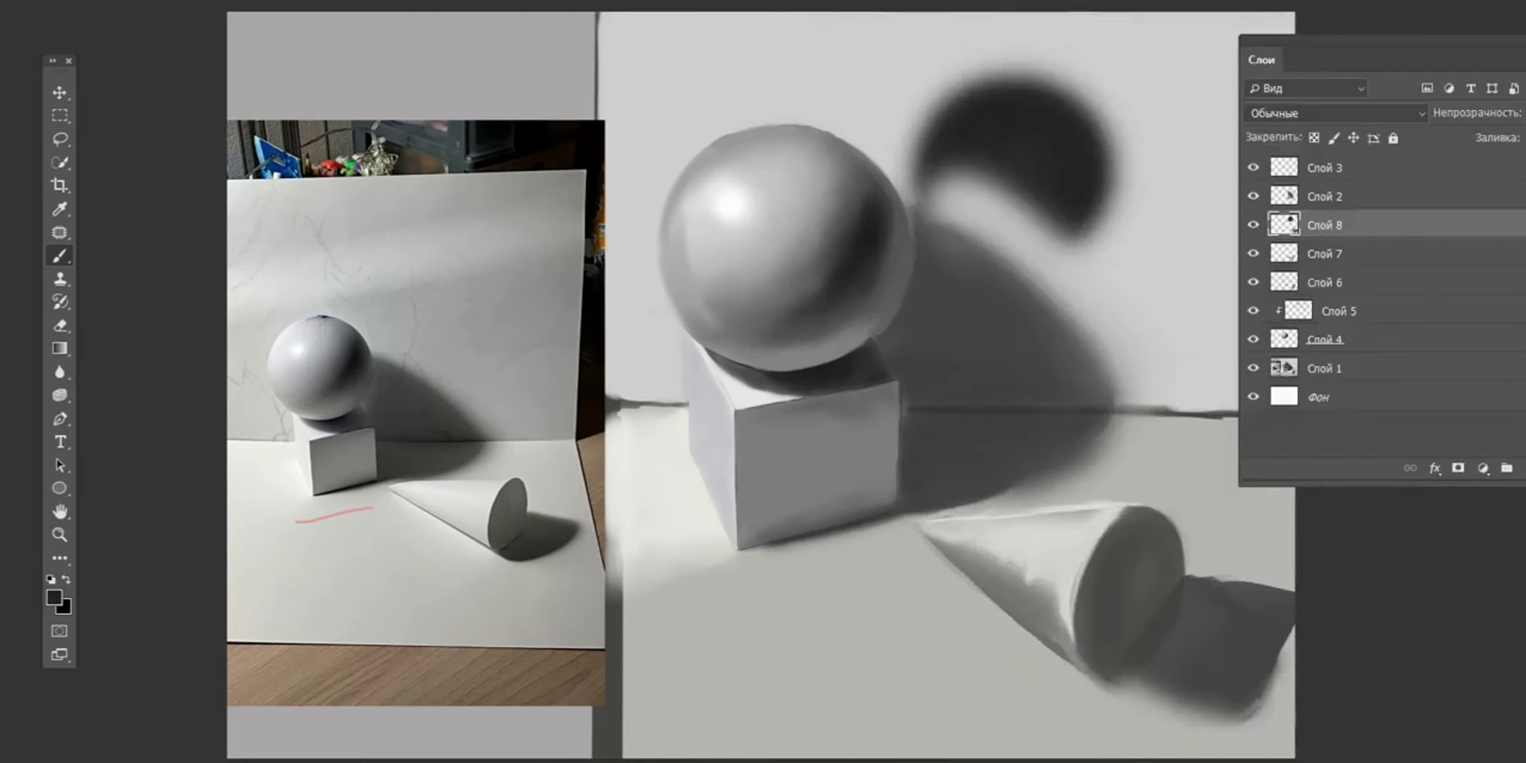
pyautogui.moveTo(911, 212); pyautogui.dragTo(1088, 198)
pyautogui.moveTo(989, 85); pyautogui.dragTo(1109, 212)
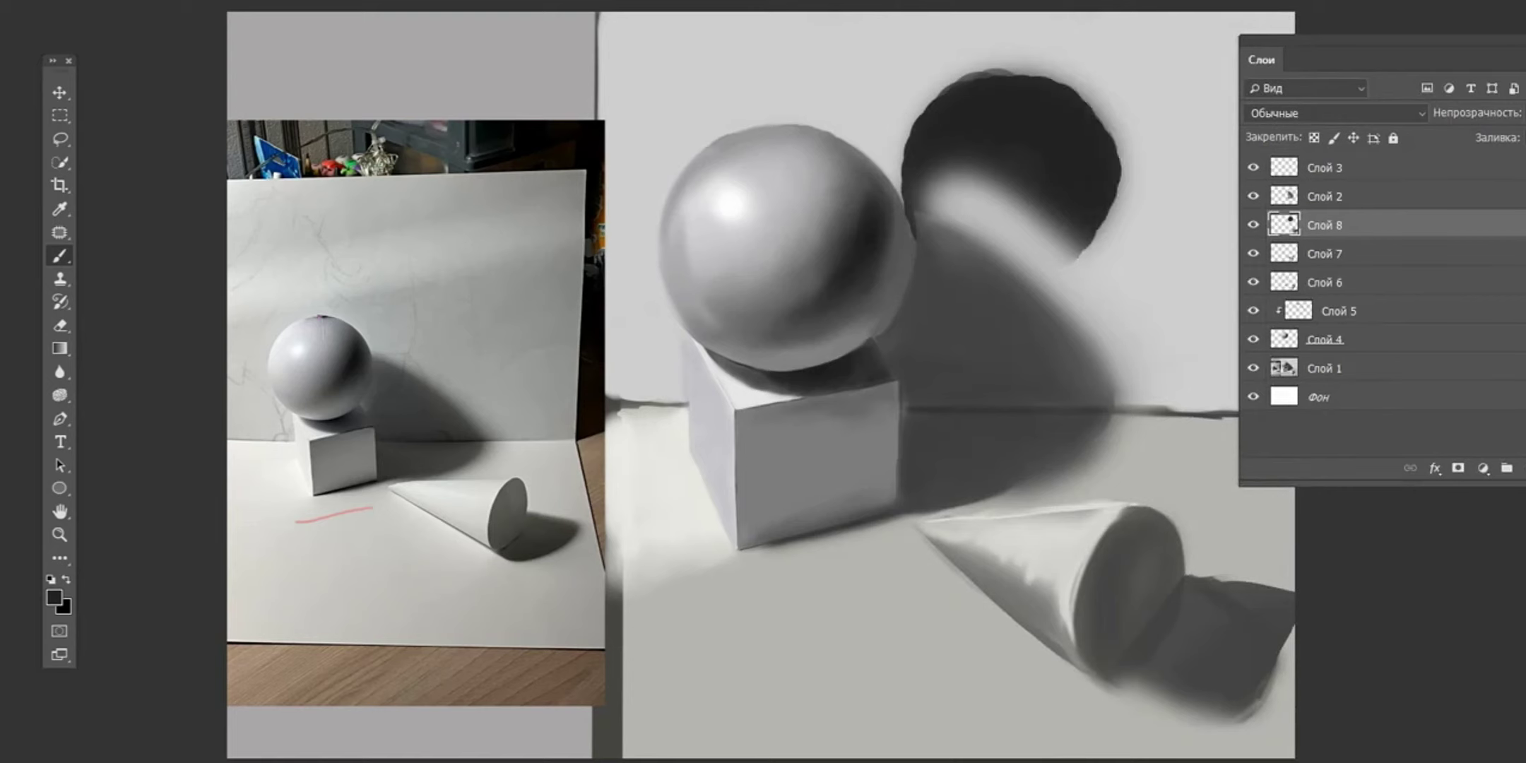
pyautogui.moveTo(918, 71); pyautogui.dragTo(1130, 268)
pyautogui.moveTo(1130, 141); pyautogui.dragTo(1137, 282)
pyautogui.moveTo(1130, 106); pyautogui.dragTo(1151, 205)
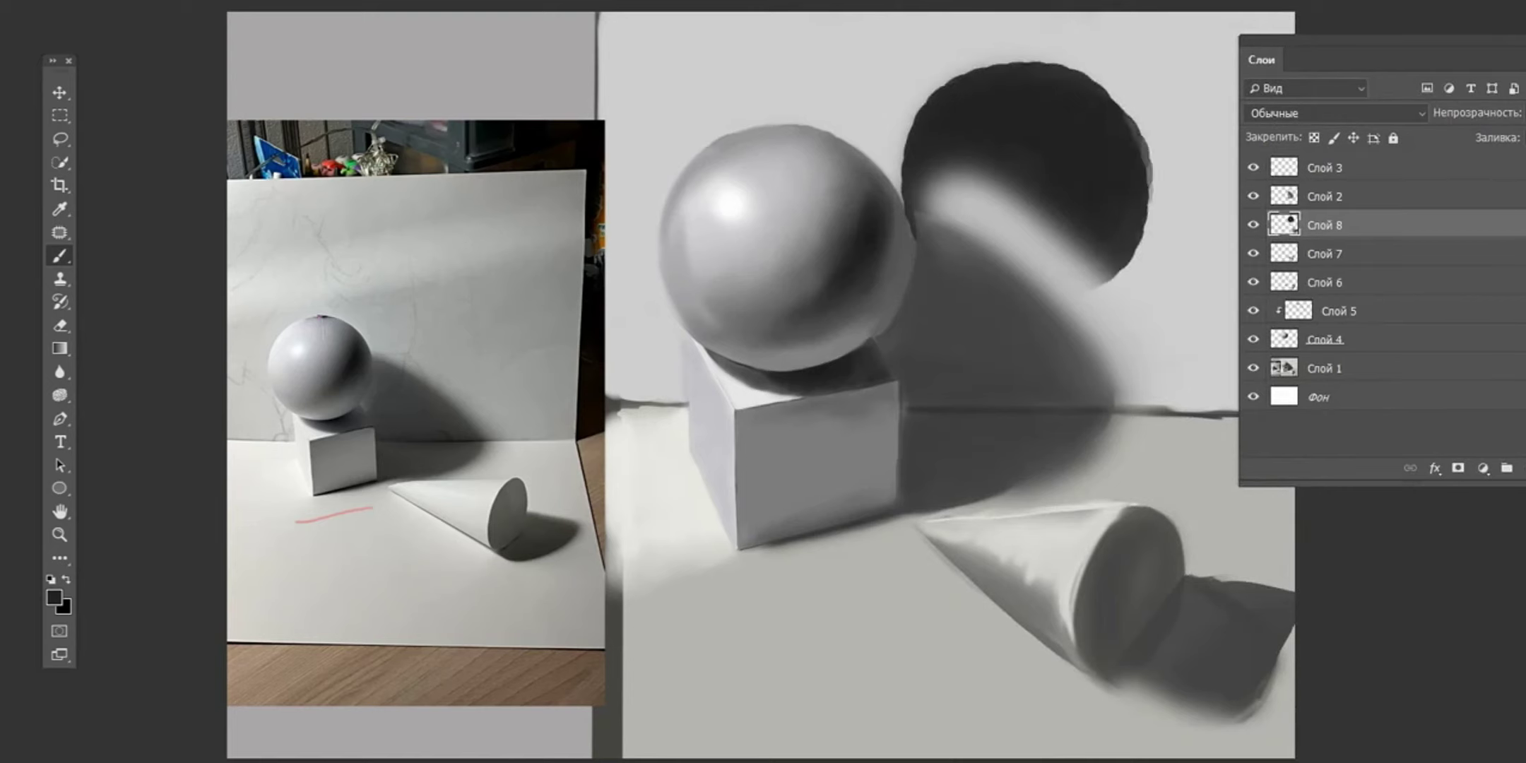
pyautogui.moveTo(1067, 67)
pyautogui.mouseDown()
pyautogui.moveTo(1158, 233)
pyautogui.moveTo(1137, 247)
pyautogui.mouseUp()
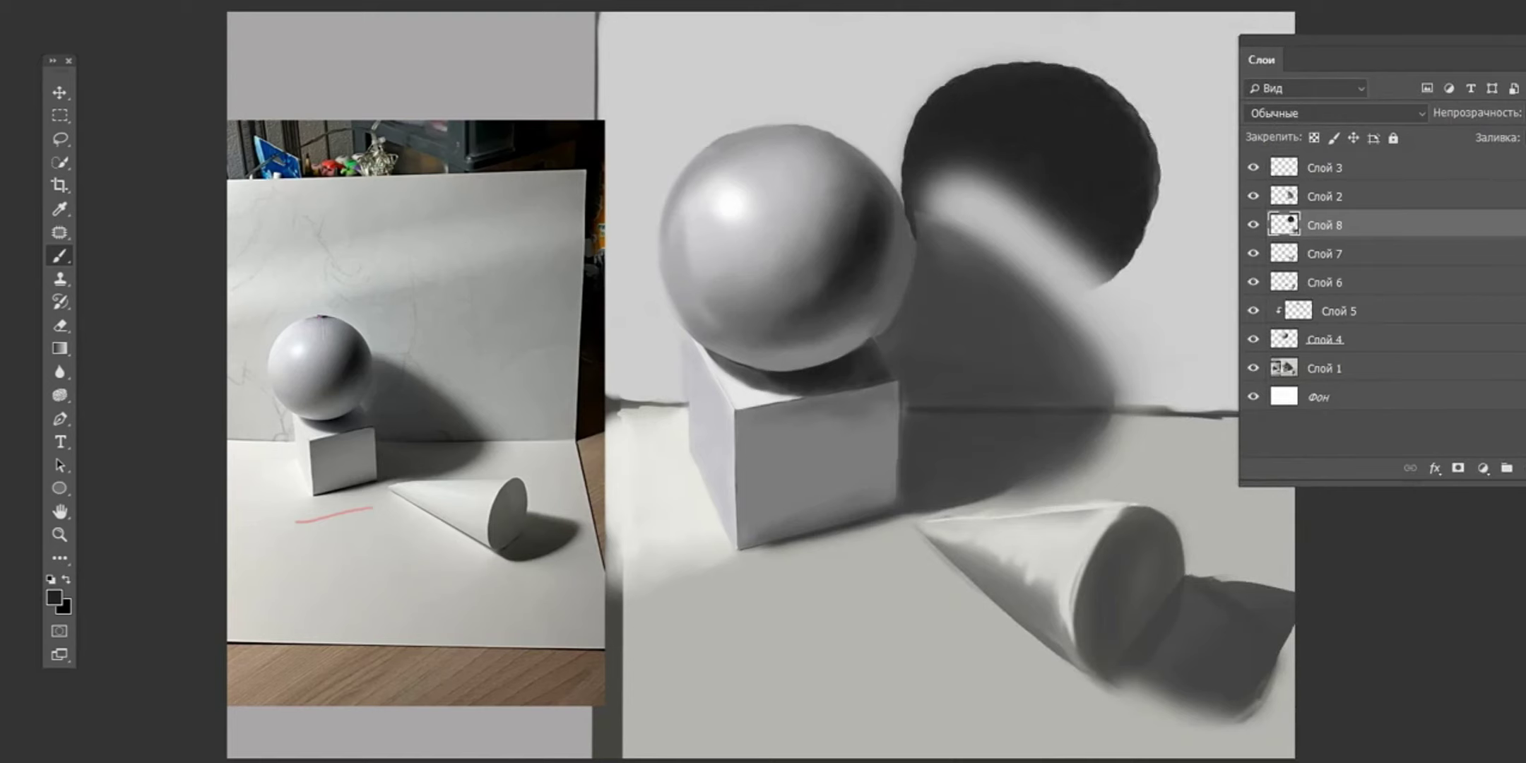
pyautogui.hotkey('ctrl', 'z')
pyautogui.hotkey('ctrl', 'z')
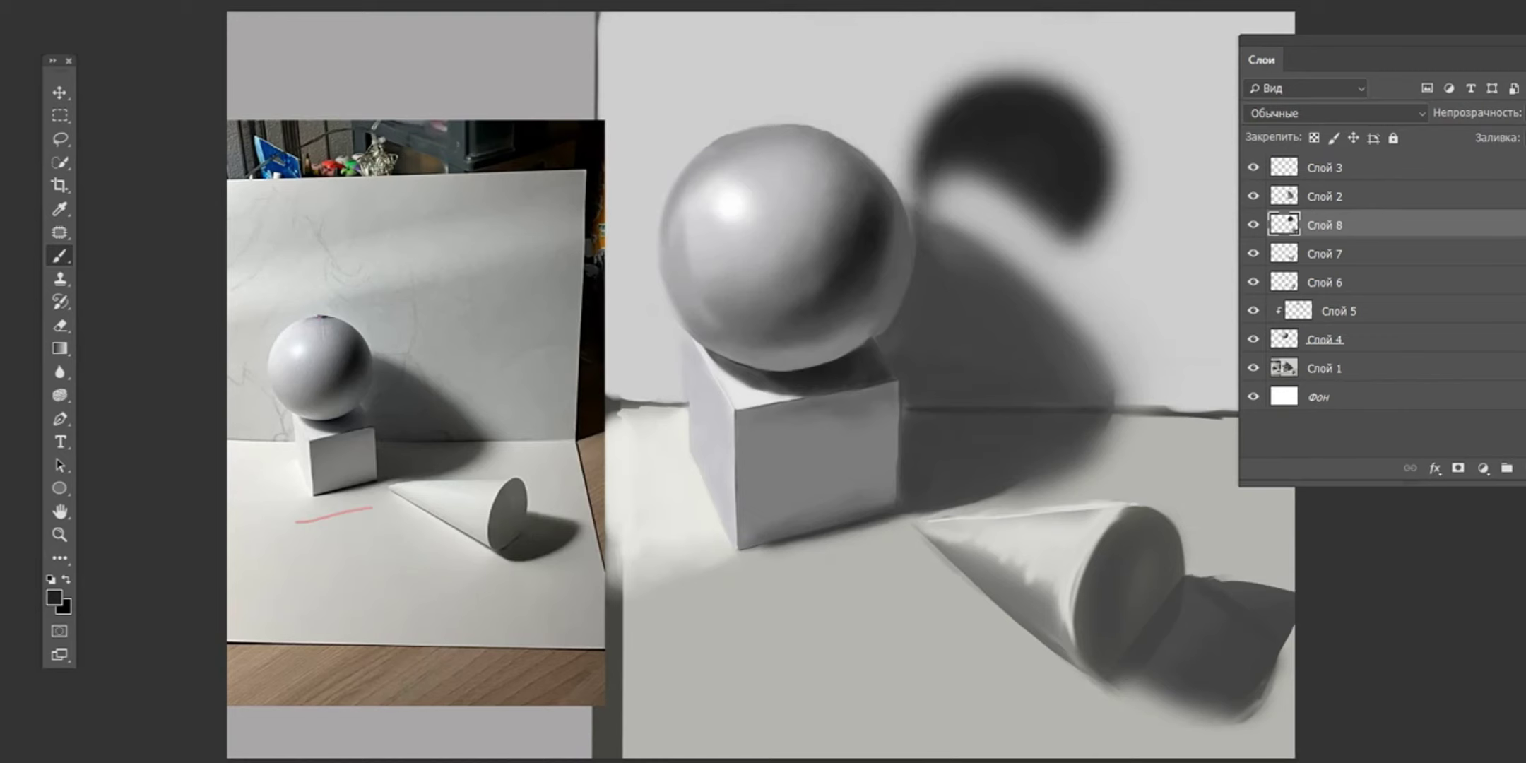
pyautogui.hotkey('ctrl', 'z')
pyautogui.hotkey('ctrl', 'z')
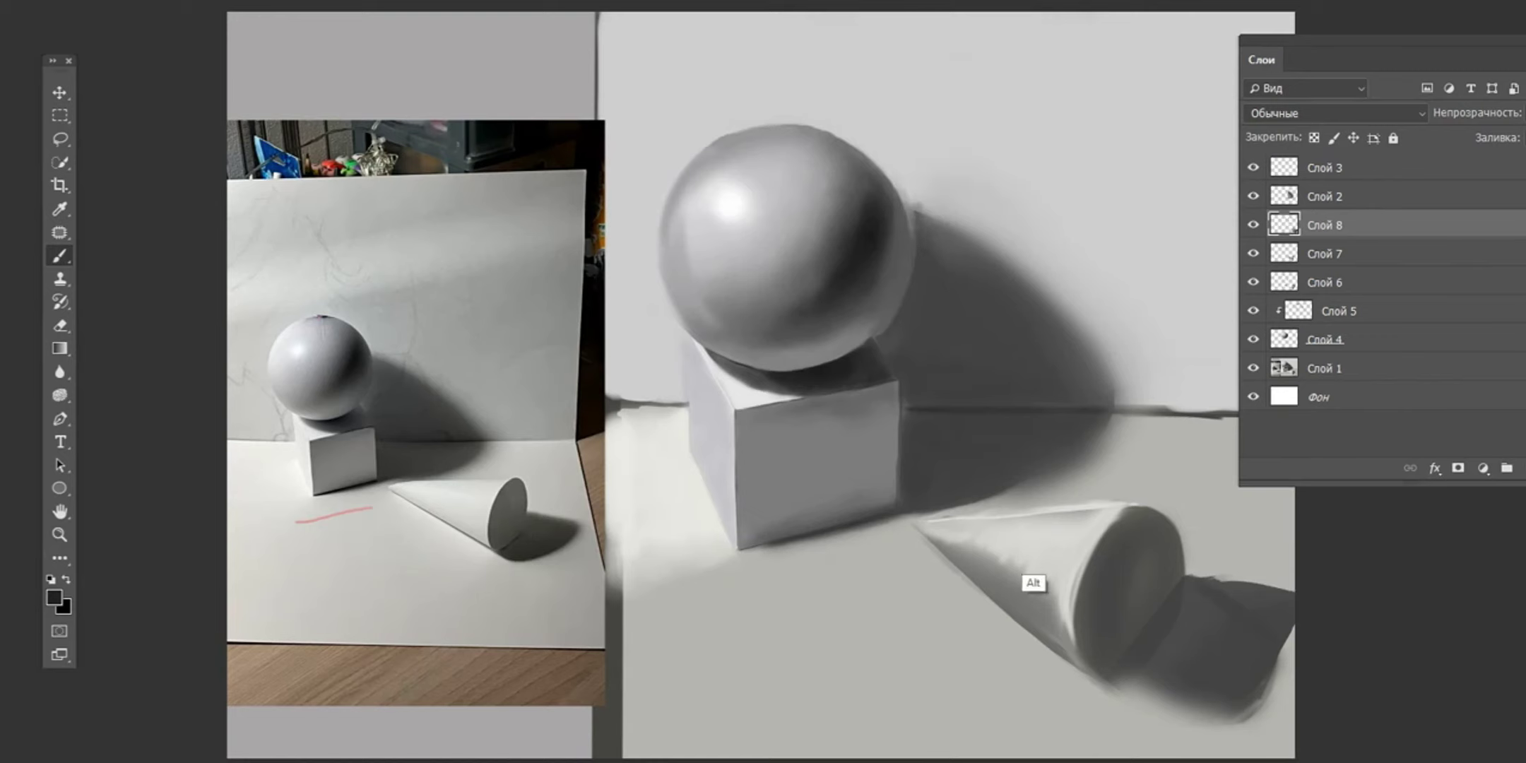
# - Try grey strokes on the cone's edge, undo them, and load the cone selection from Слой 7
pyautogui.keyDown('alt'); pyautogui.click(1036, 584); pyautogui.keyUp('alt')
pyautogui.keyDown('alt'); pyautogui.click(1021, 635); pyautogui.keyUp('alt')
pyautogui.moveTo(955, 657); pyautogui.dragTo(986, 606)
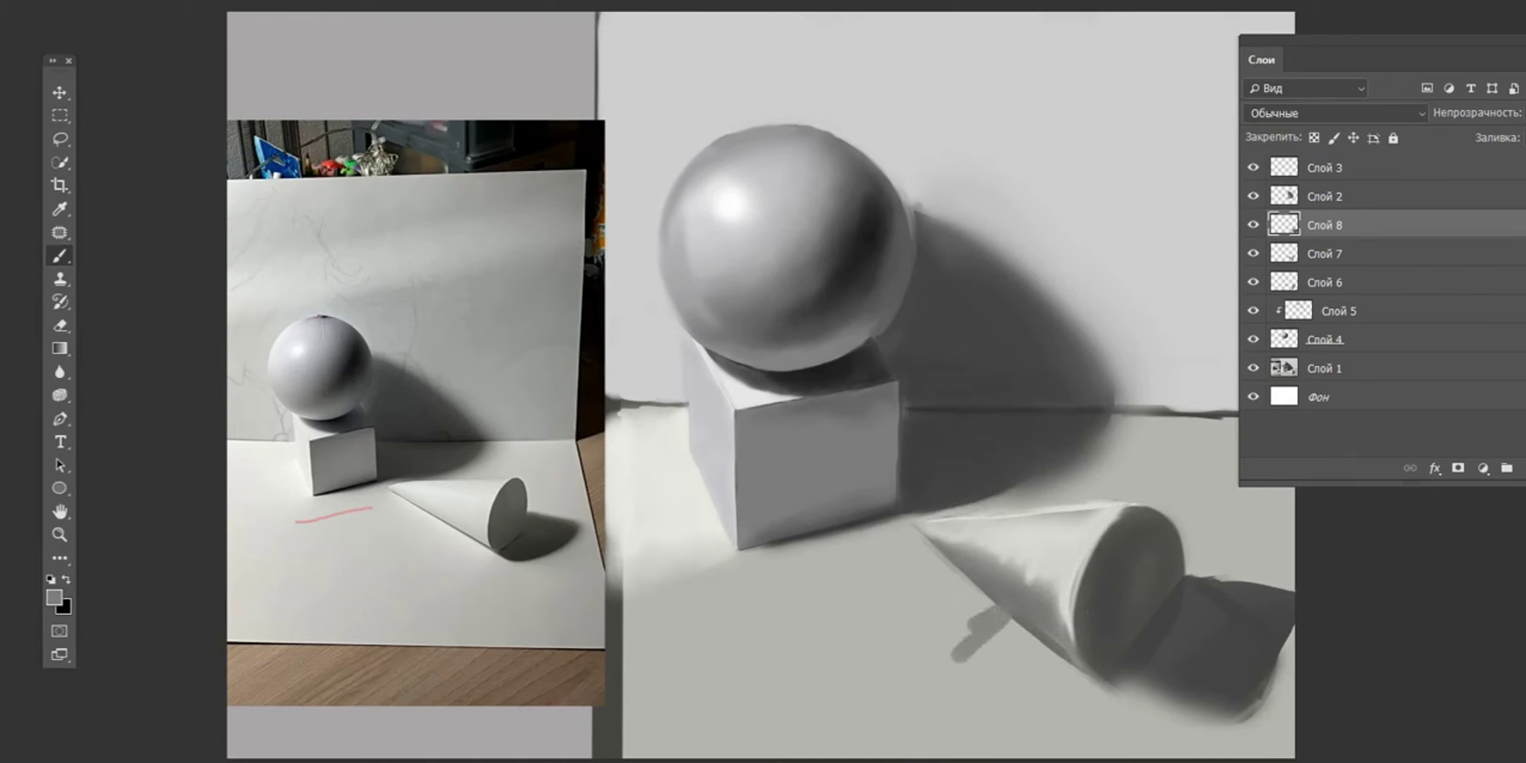
pyautogui.hotkey('ctrl', 'z')
pyautogui.keyDown('alt'); pyautogui.click(462, 508); pyautogui.keyUp('alt')
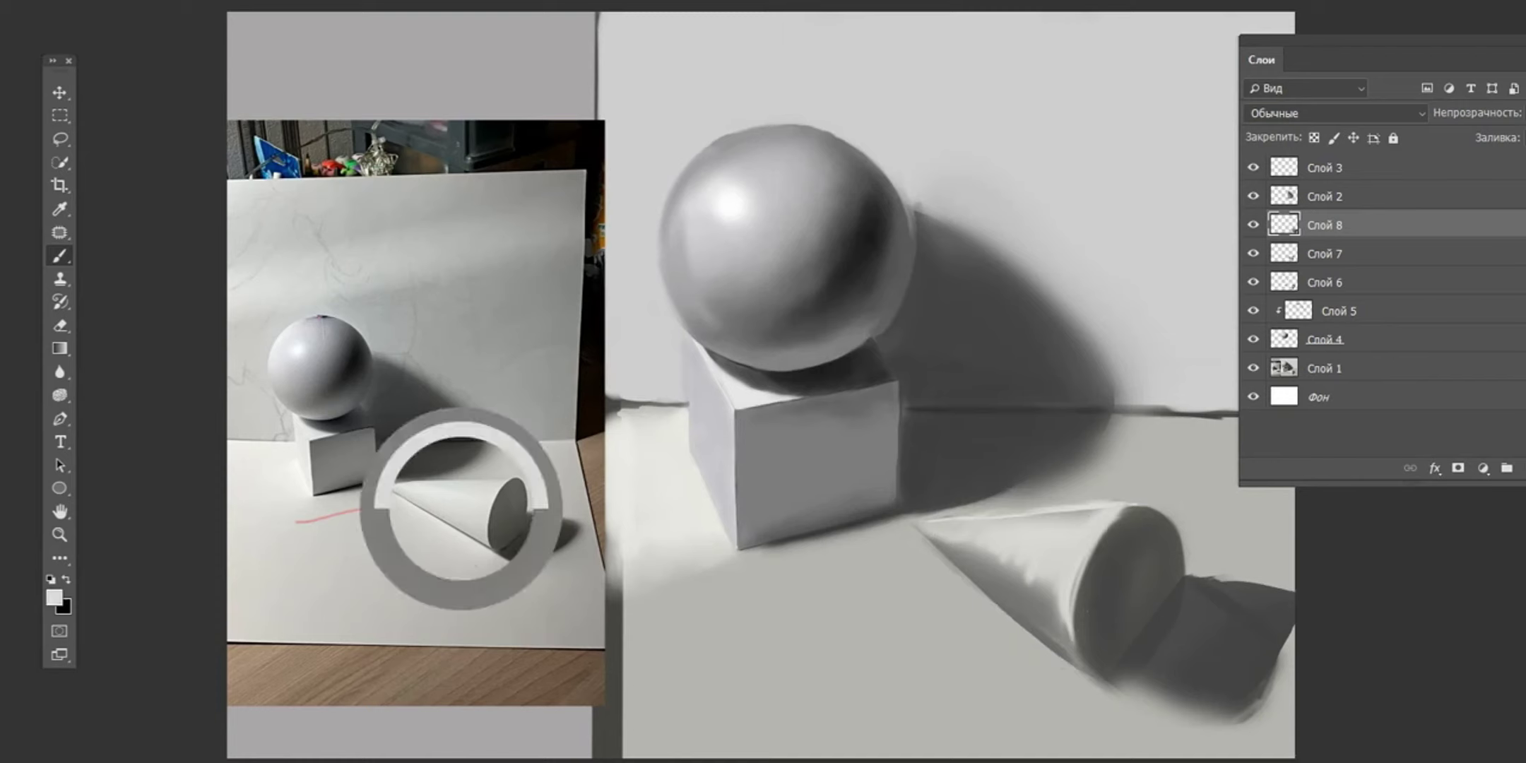
pyautogui.moveTo(933, 536); pyautogui.dragTo(1060, 634)
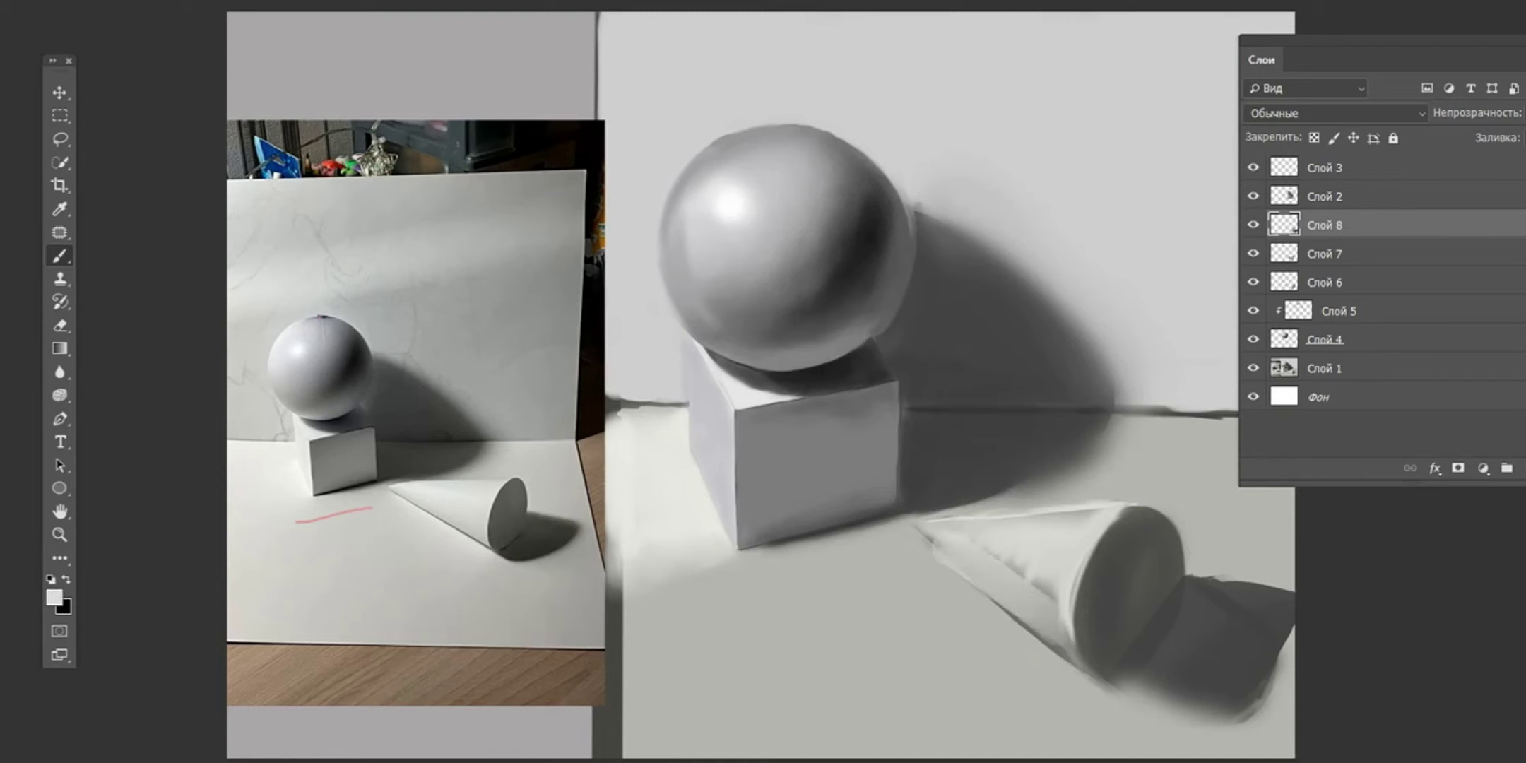
pyautogui.hotkey('ctrl', 'z')
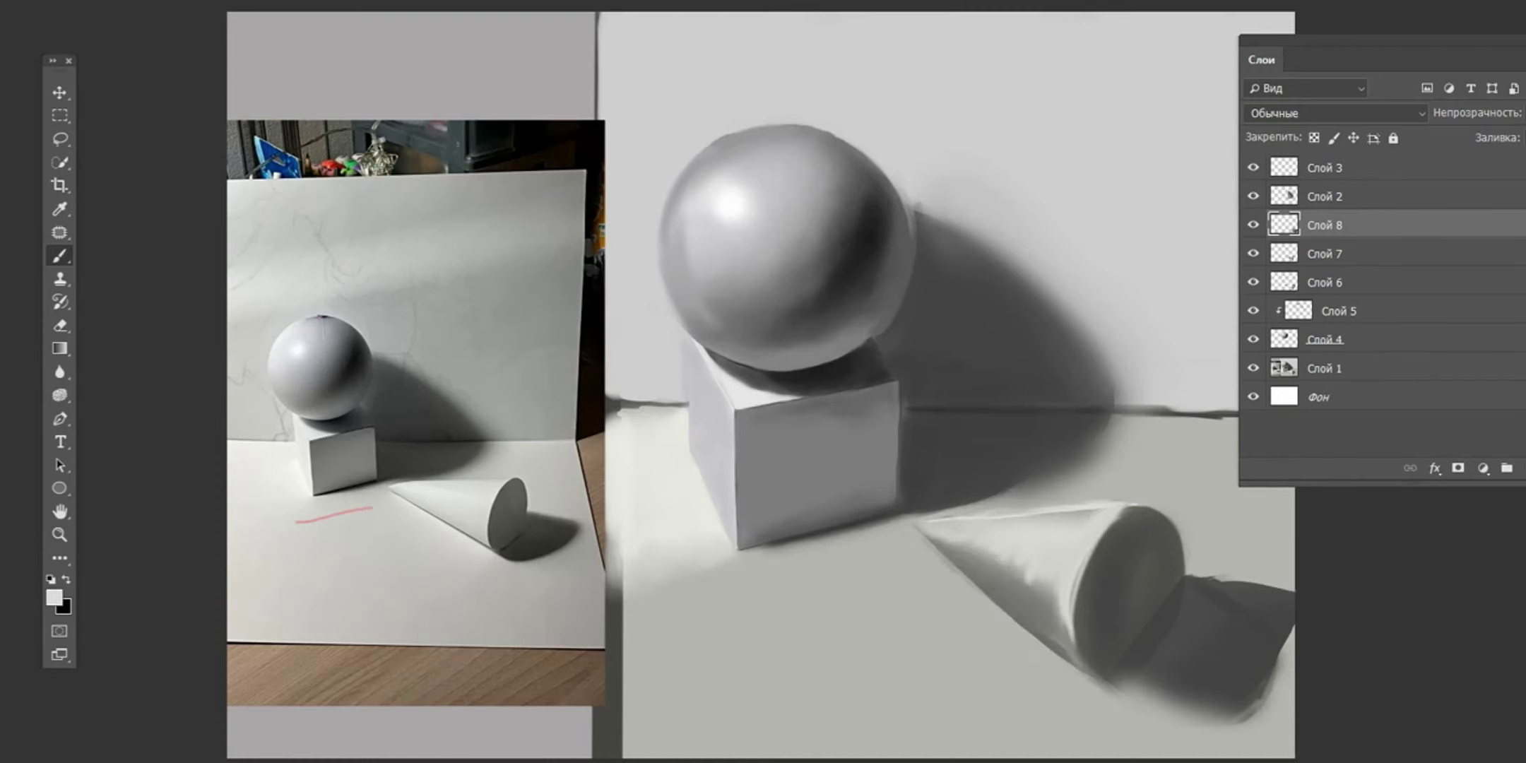
pyautogui.keyDown('alt'); pyautogui.click(1006, 534); pyautogui.keyUp('alt')
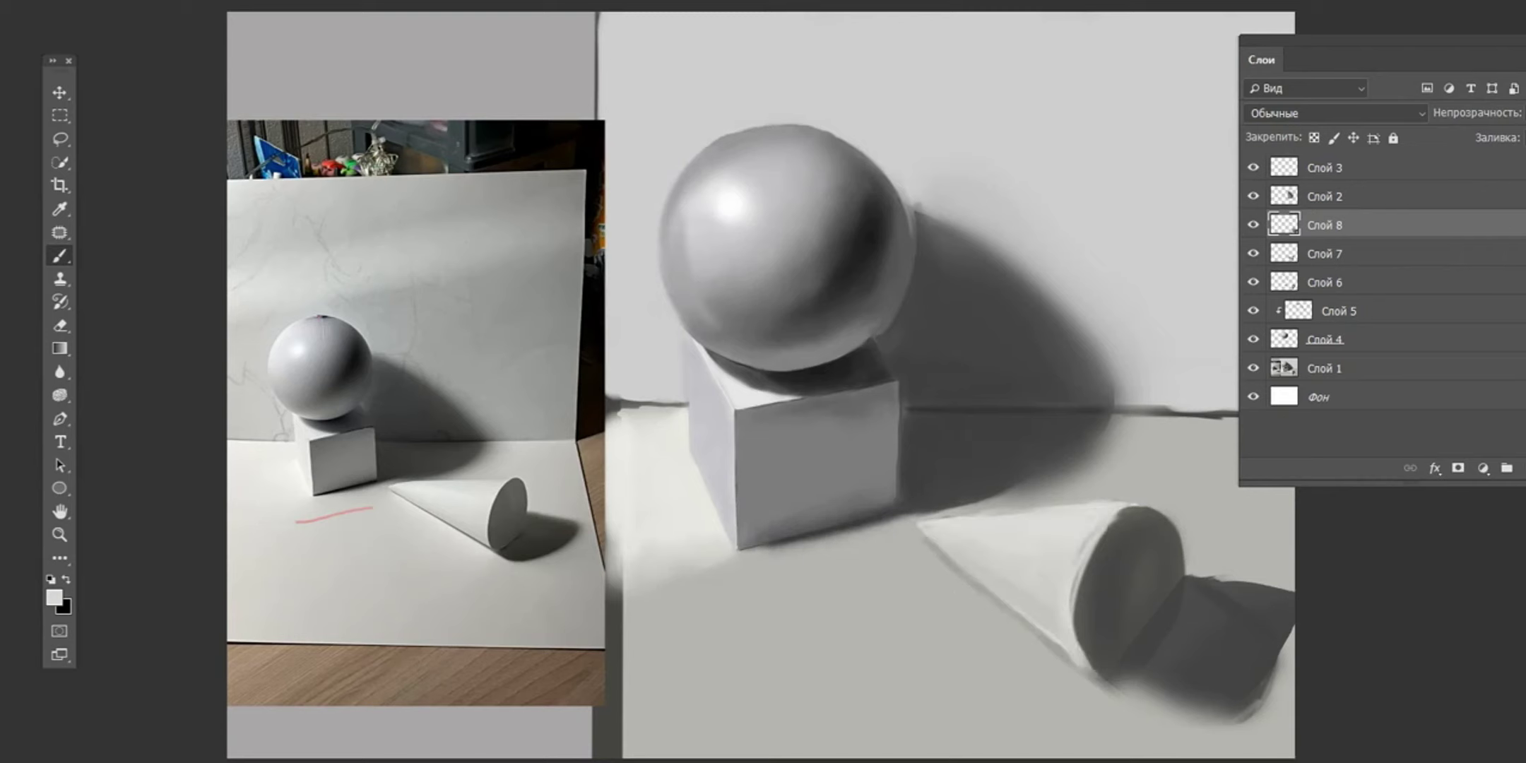
pyautogui.click(1324, 253)
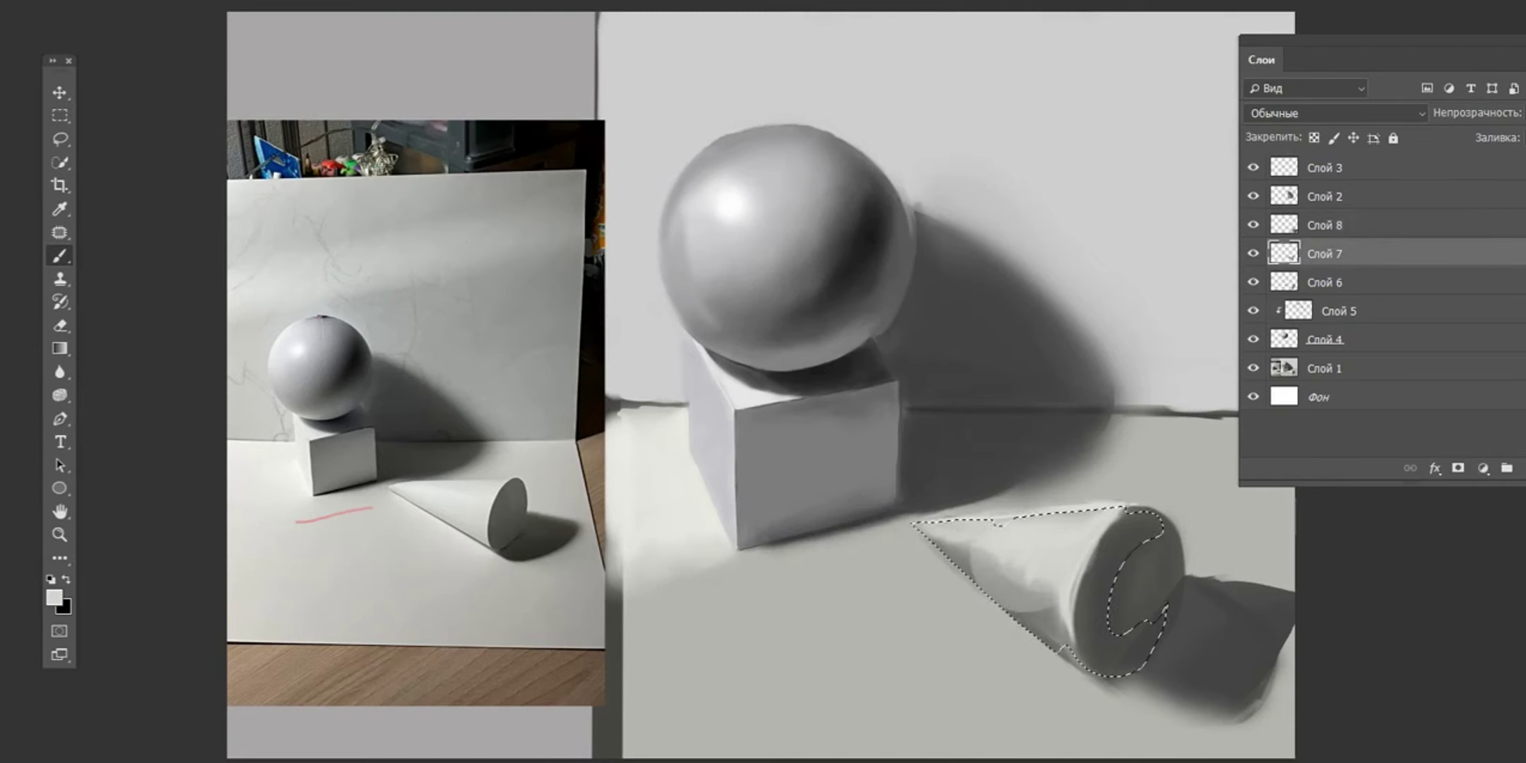
# - Repaint the cone's lit side with smoother soft-brush strokes inside the selection
pyautogui.press('F5')
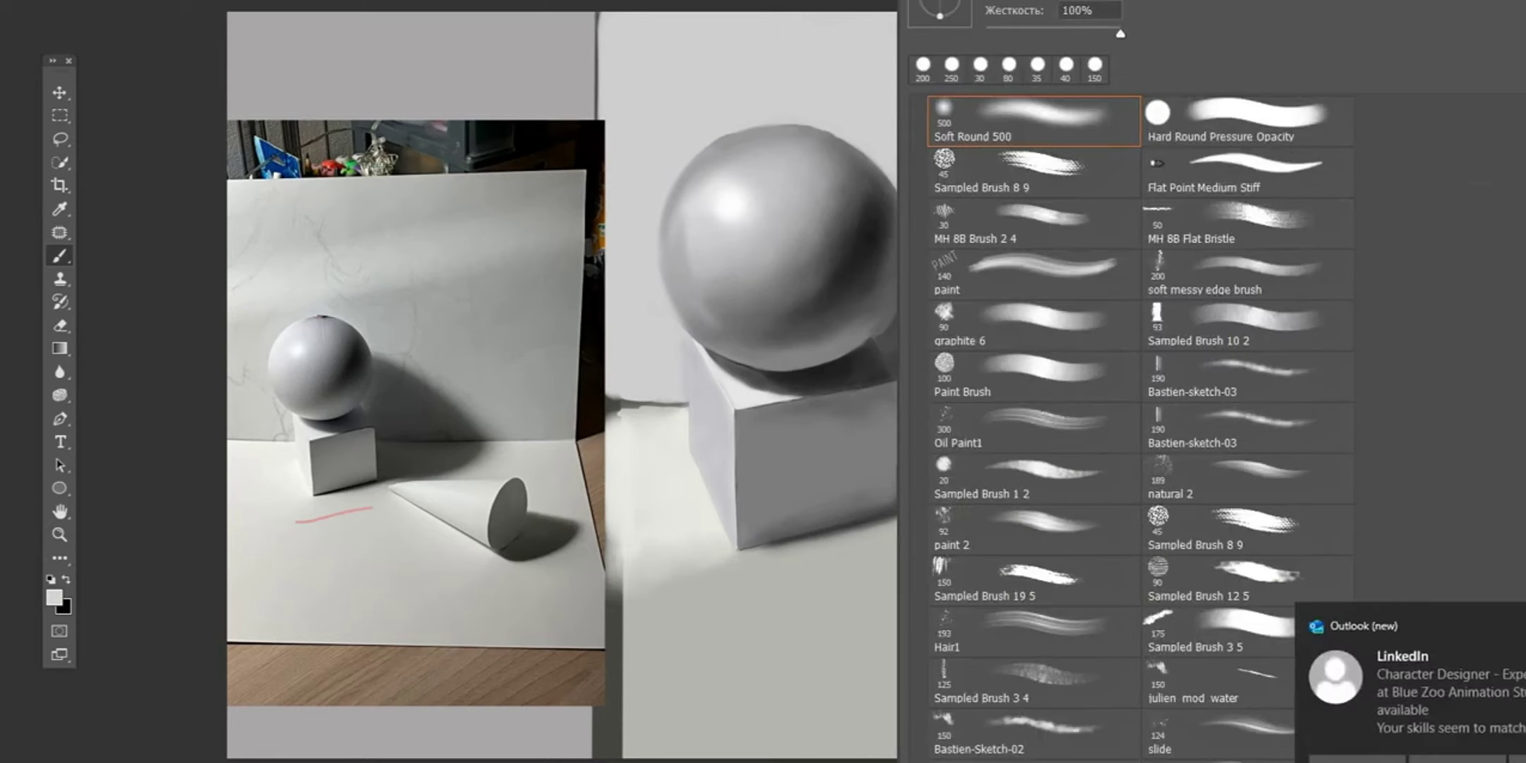
pyautogui.press('F5')
pyautogui.moveTo(1045, 600); pyautogui.dragTo(918, 526)
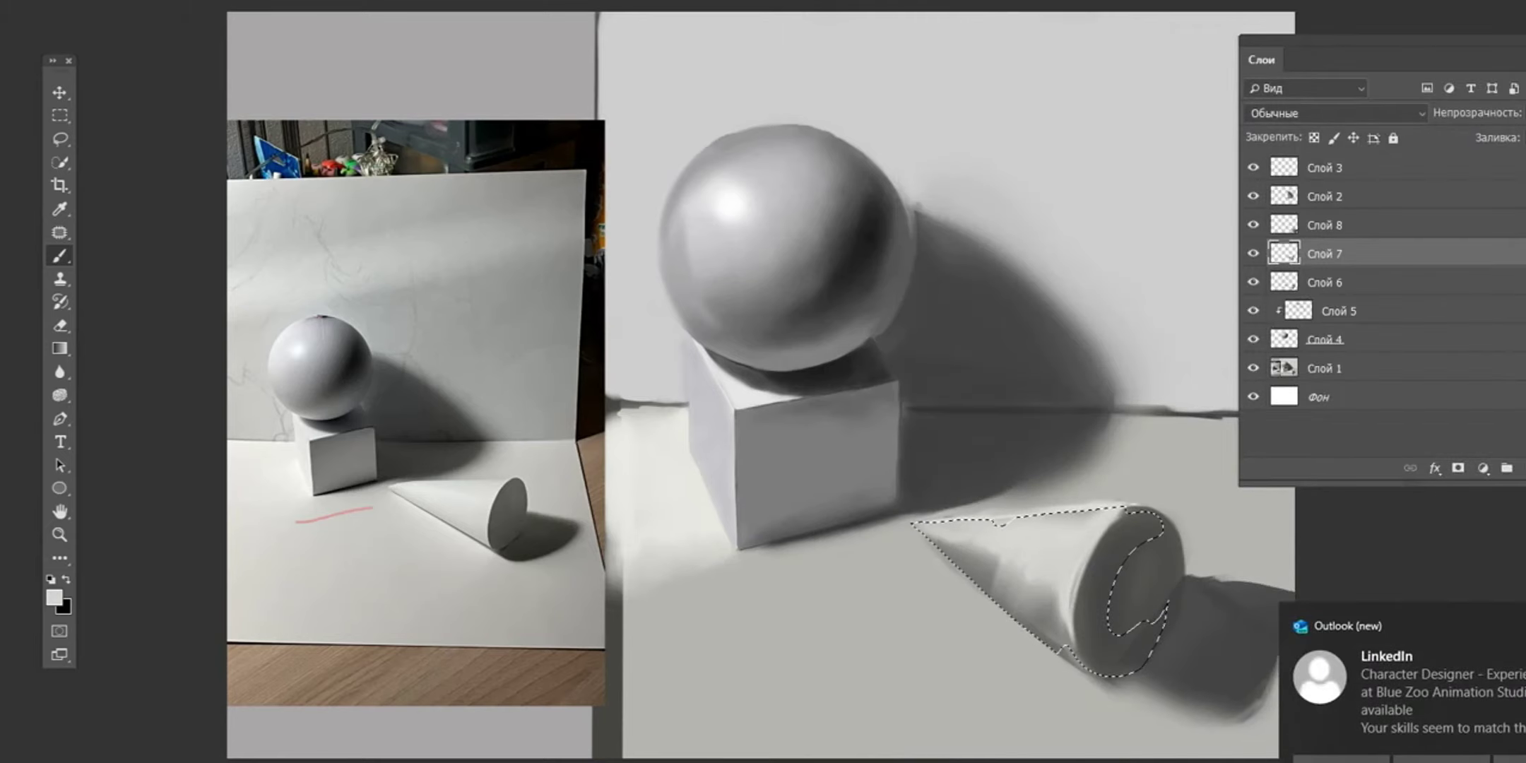
pyautogui.moveTo(1024, 621); pyautogui.dragTo(925, 537)
# - Shade the cone's lit side slightly darker with a sampled grey
pyautogui.keyDown('alt'); pyautogui.click(979, 586); pyautogui.keyUp('alt')
pyautogui.moveTo(1003, 594); pyautogui.dragTo(918, 526)
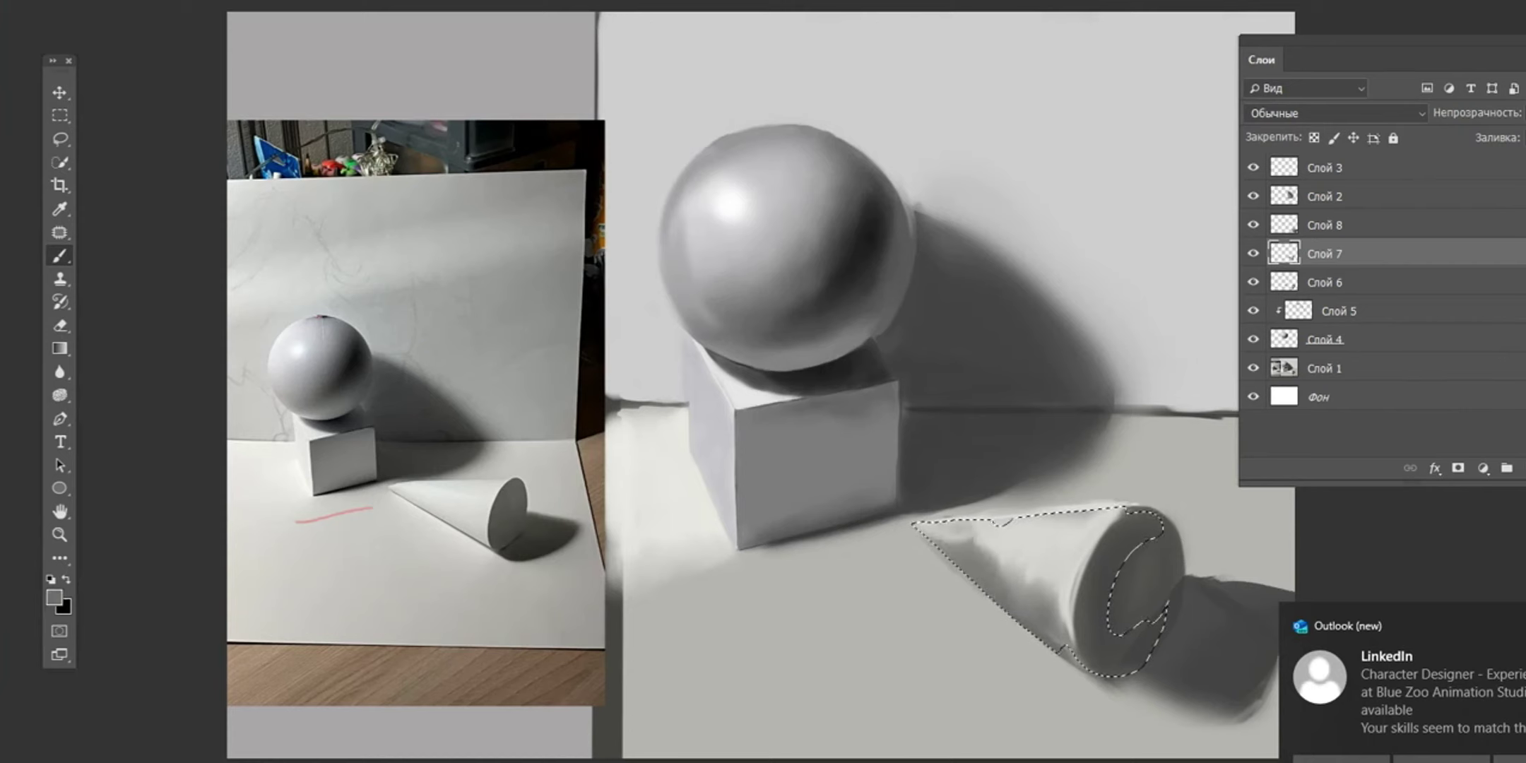
pyautogui.hotkey('ctrl', 'z')
pyautogui.keyDown('alt'); pyautogui.click(981, 566); pyautogui.keyUp('alt')
pyautogui.moveTo(1003, 607); pyautogui.dragTo(918, 526)
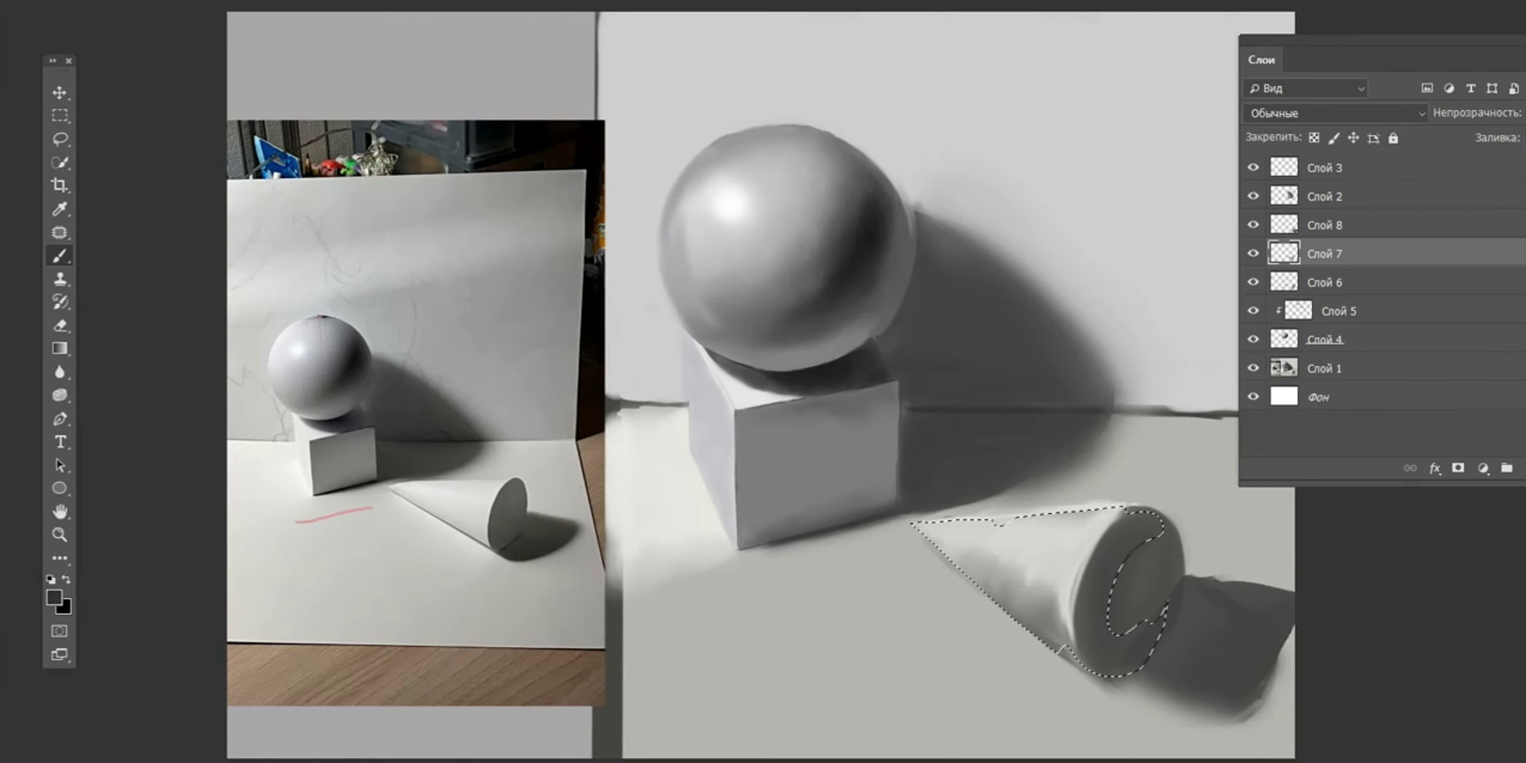
pyautogui.moveTo(1031, 636); pyautogui.dragTo(940, 544)
pyautogui.moveTo(996, 601); pyautogui.dragTo(918, 530)
# - Add the empty layer Слой 9, drop the cone selection, and undo a trial reference mark
pyautogui.hotkey('ctrl', 'shift', 'alt', 'n')
pyautogui.hotkey('ctrl', 'd')
pyautogui.moveTo(413, 628)
pyautogui.mouseDown()
pyautogui.moveTo(436, 576)
pyautogui.moveTo(463, 602)
pyautogui.mouseUp()
pyautogui.hotkey('ctrl', 'z')
pyautogui.hotkey('ctrl', 'z')
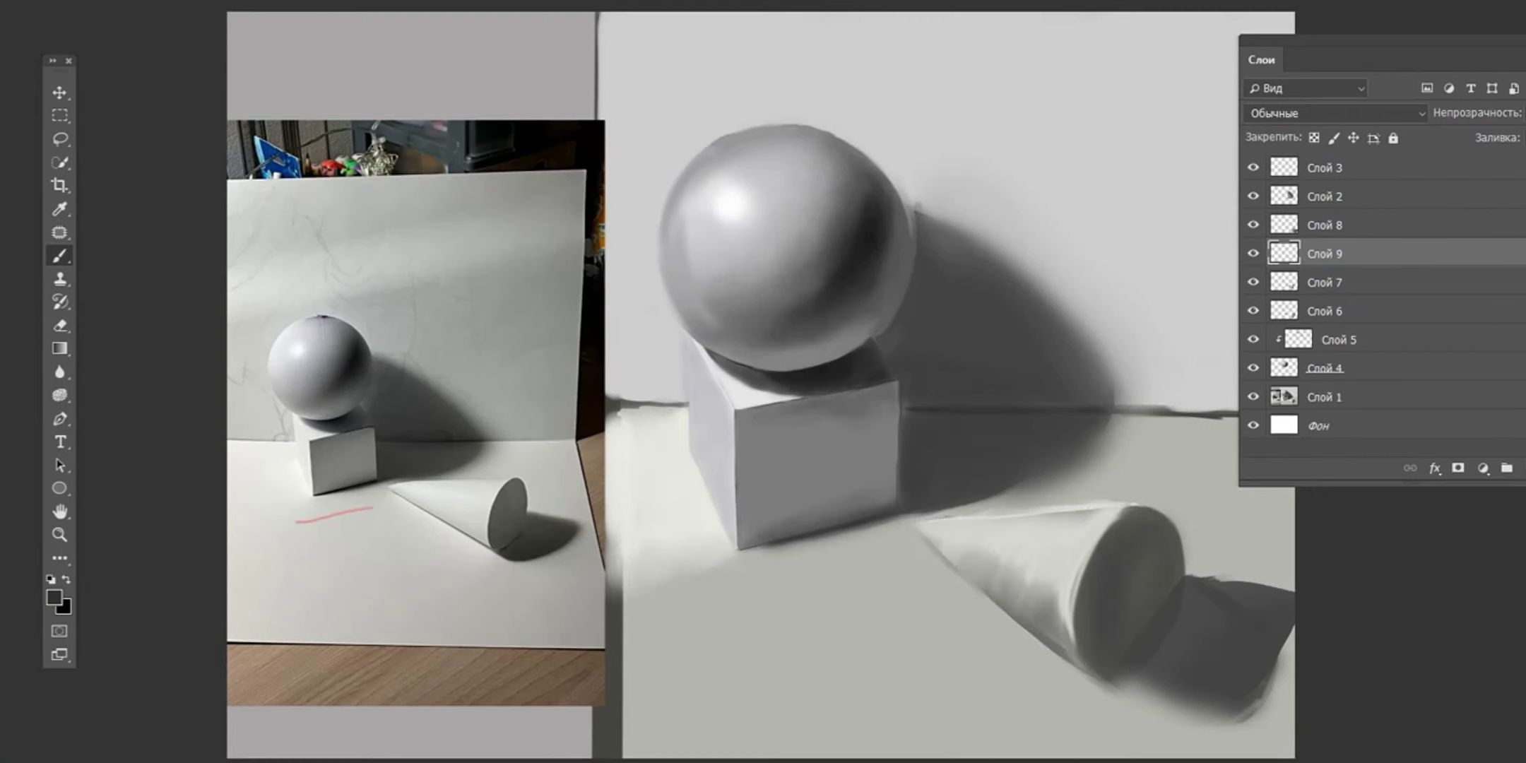